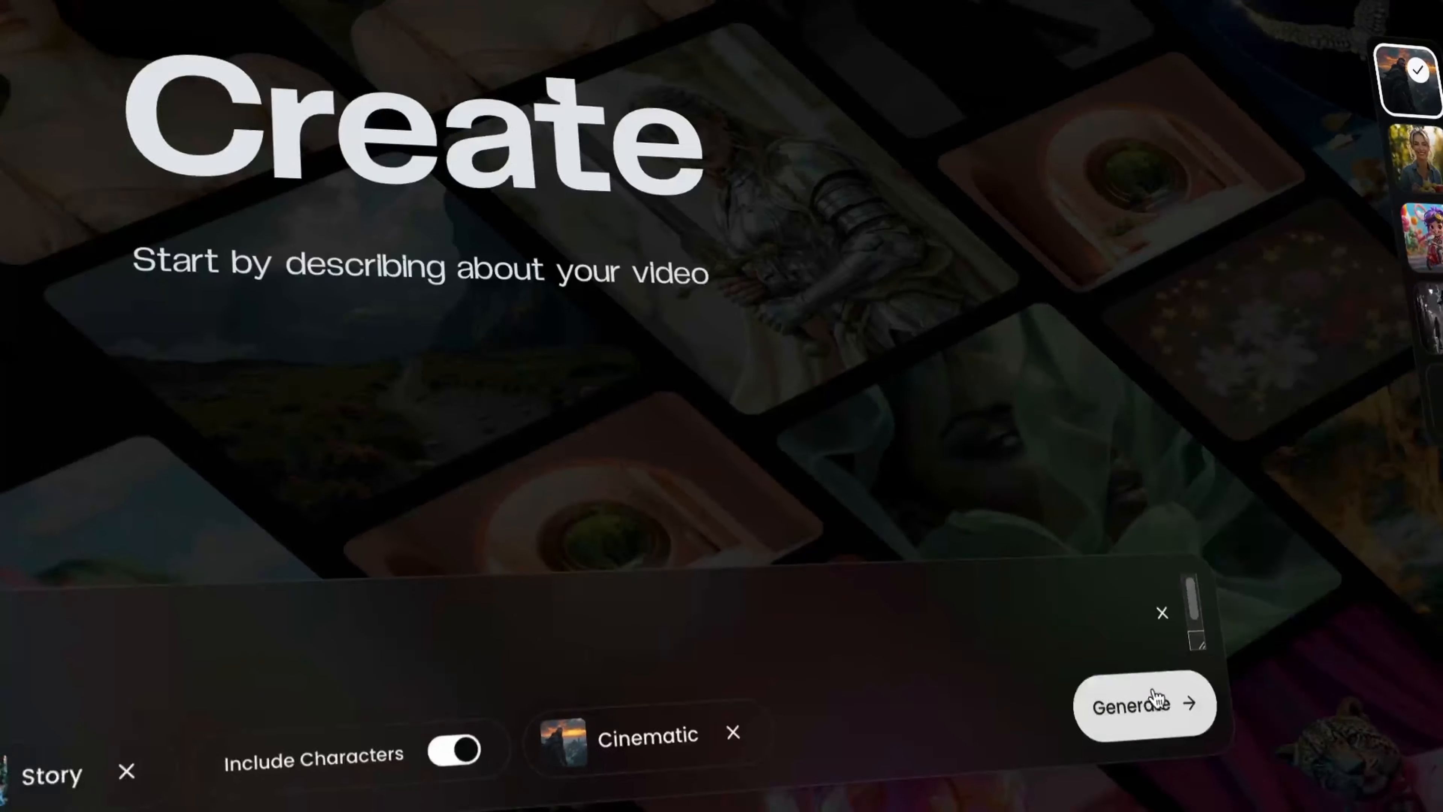
click(1134, 702)
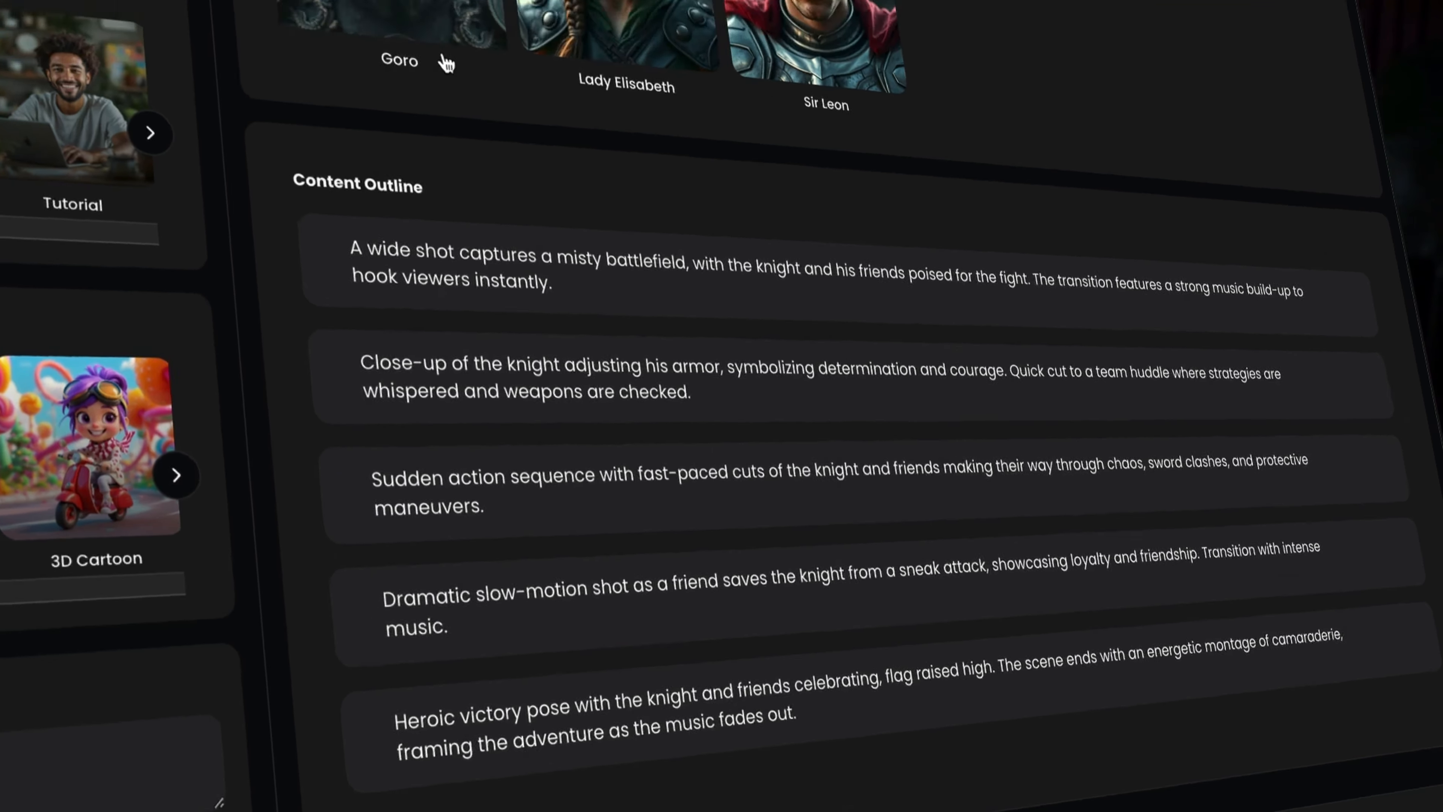
mouse_move(386, 5)
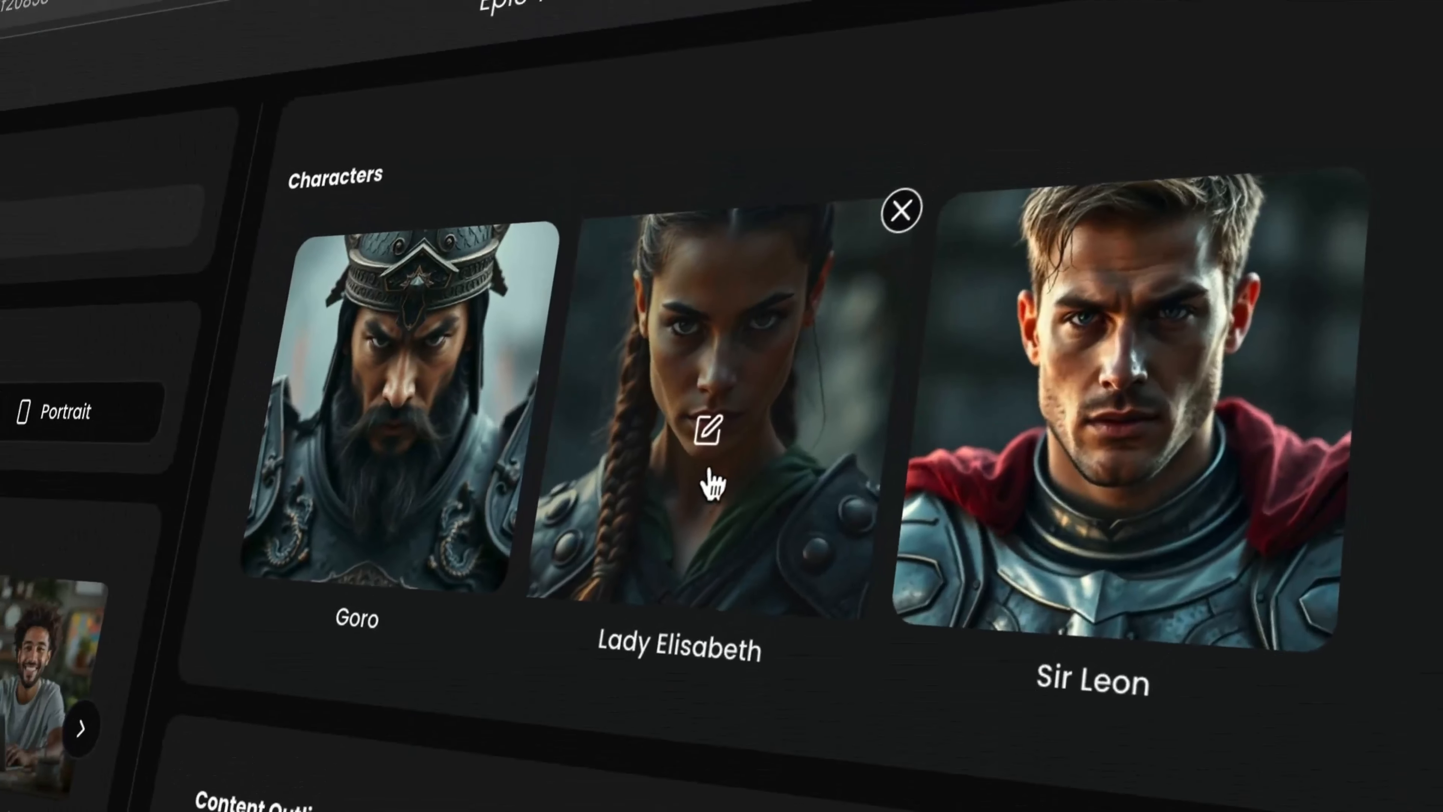
click(801, 238)
click(1383, 58)
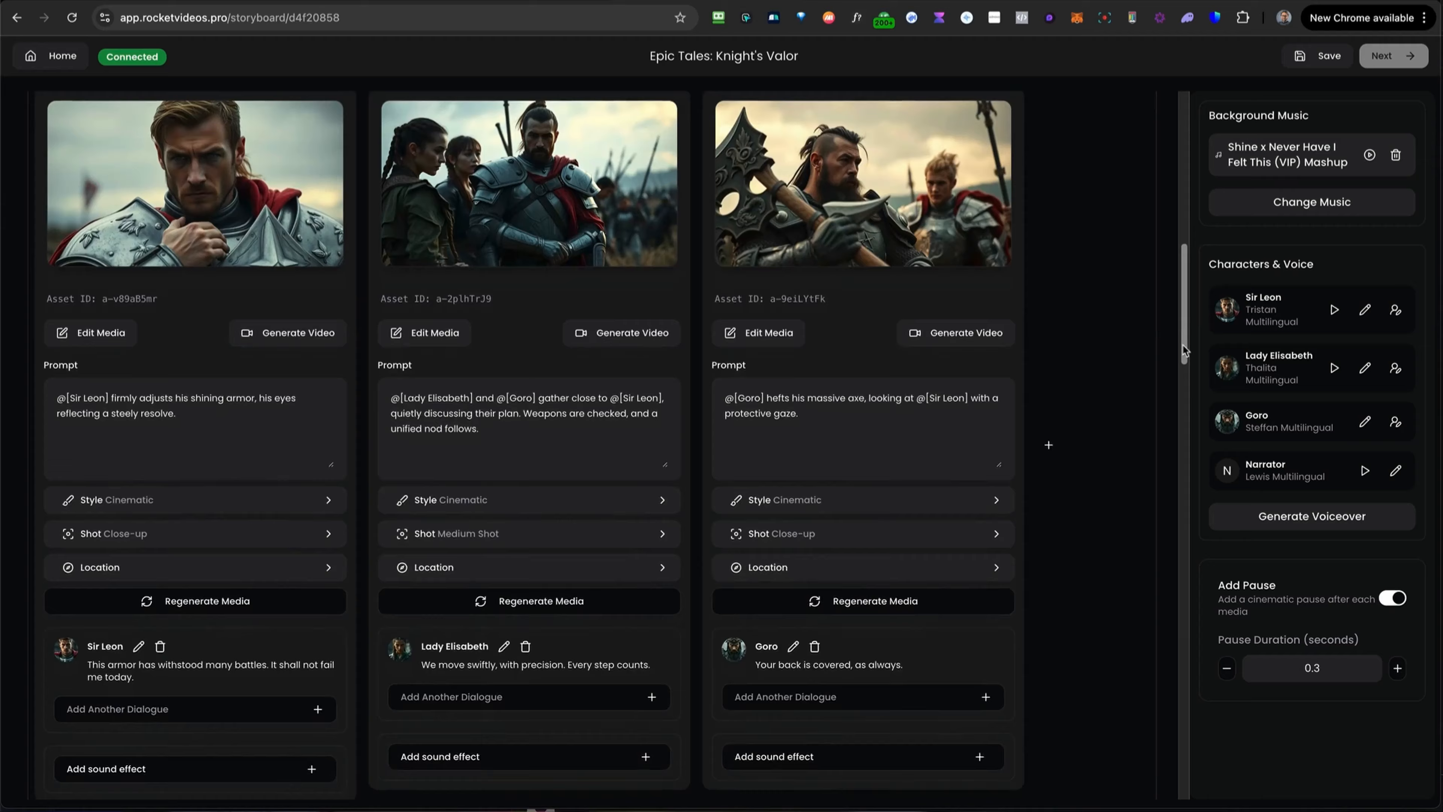
drag(1182, 342, 1183, 507)
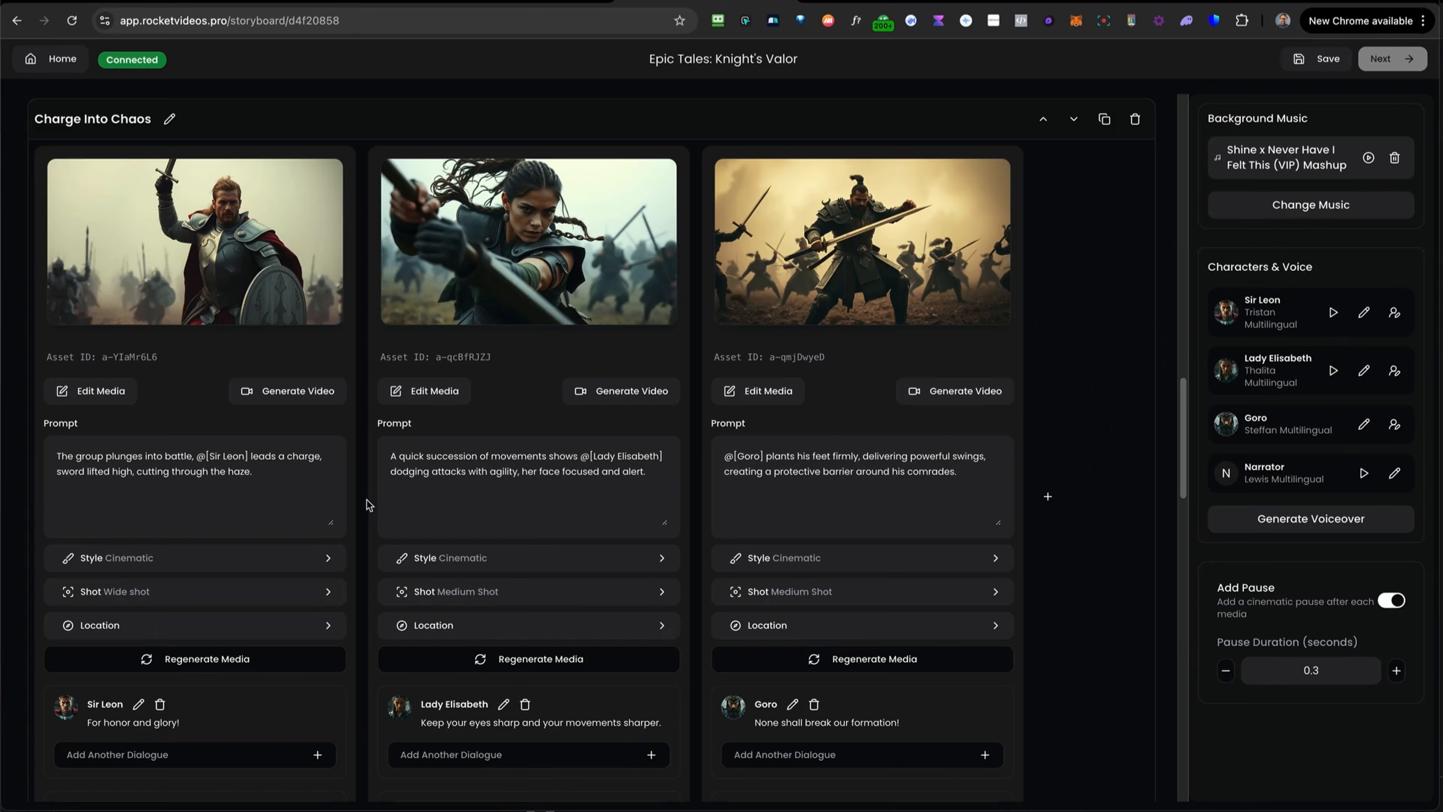
Add "on a horse" to the first scene's prompt after Sir Leon leads a charge.
click(261, 531)
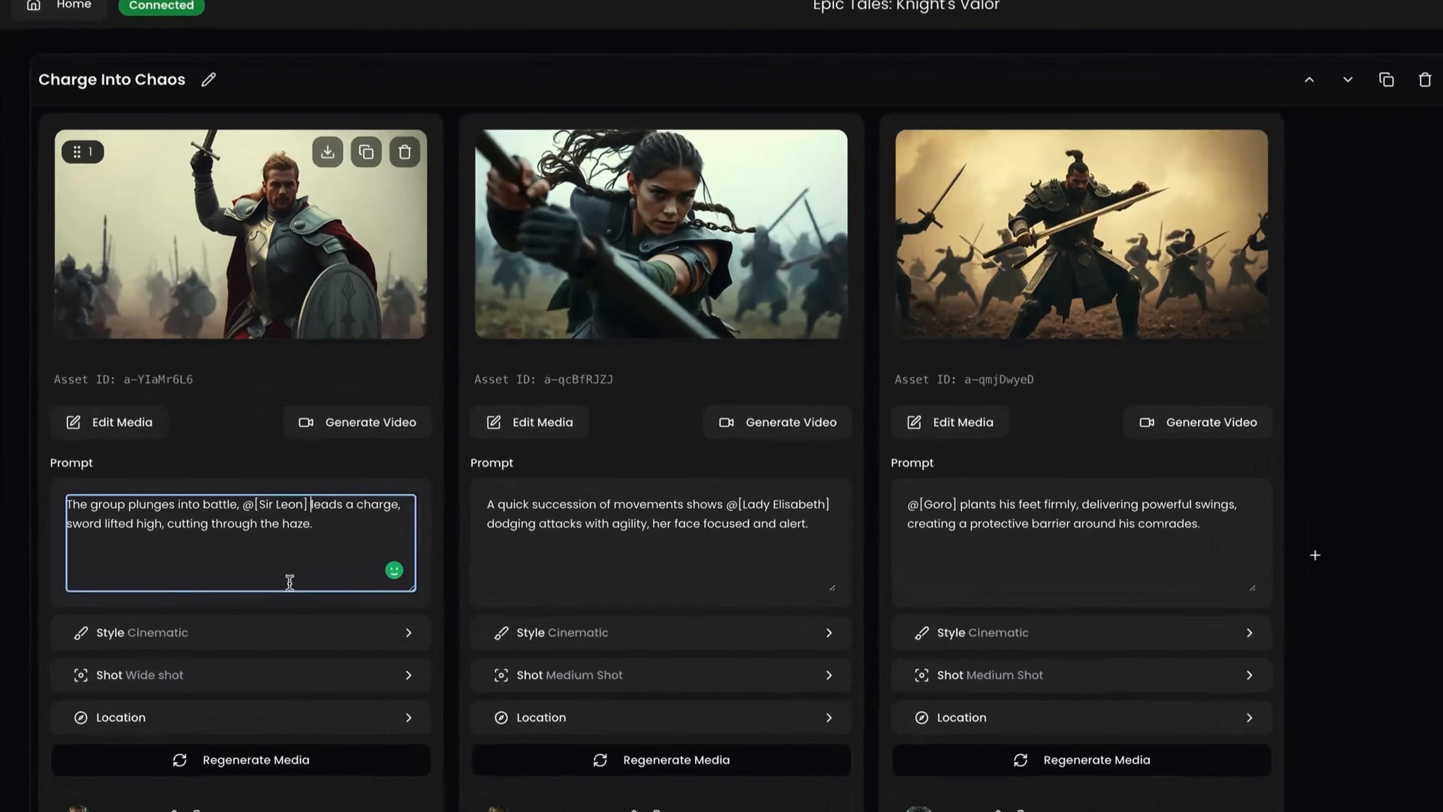
text(on a horse)
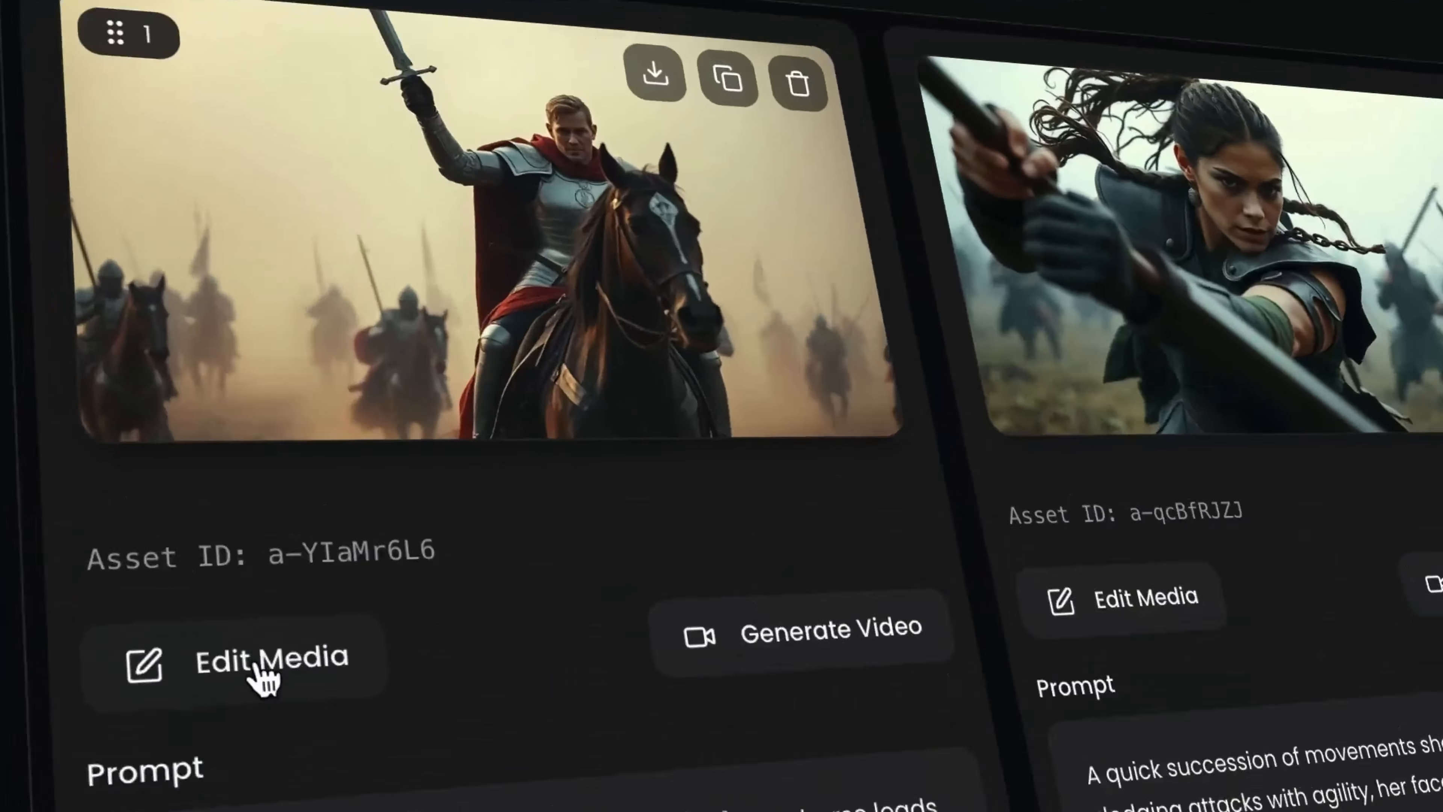
Open the first scene's image in Edit Media, brush over part of it, and enter the edit prompt "A cast".
click(262, 665)
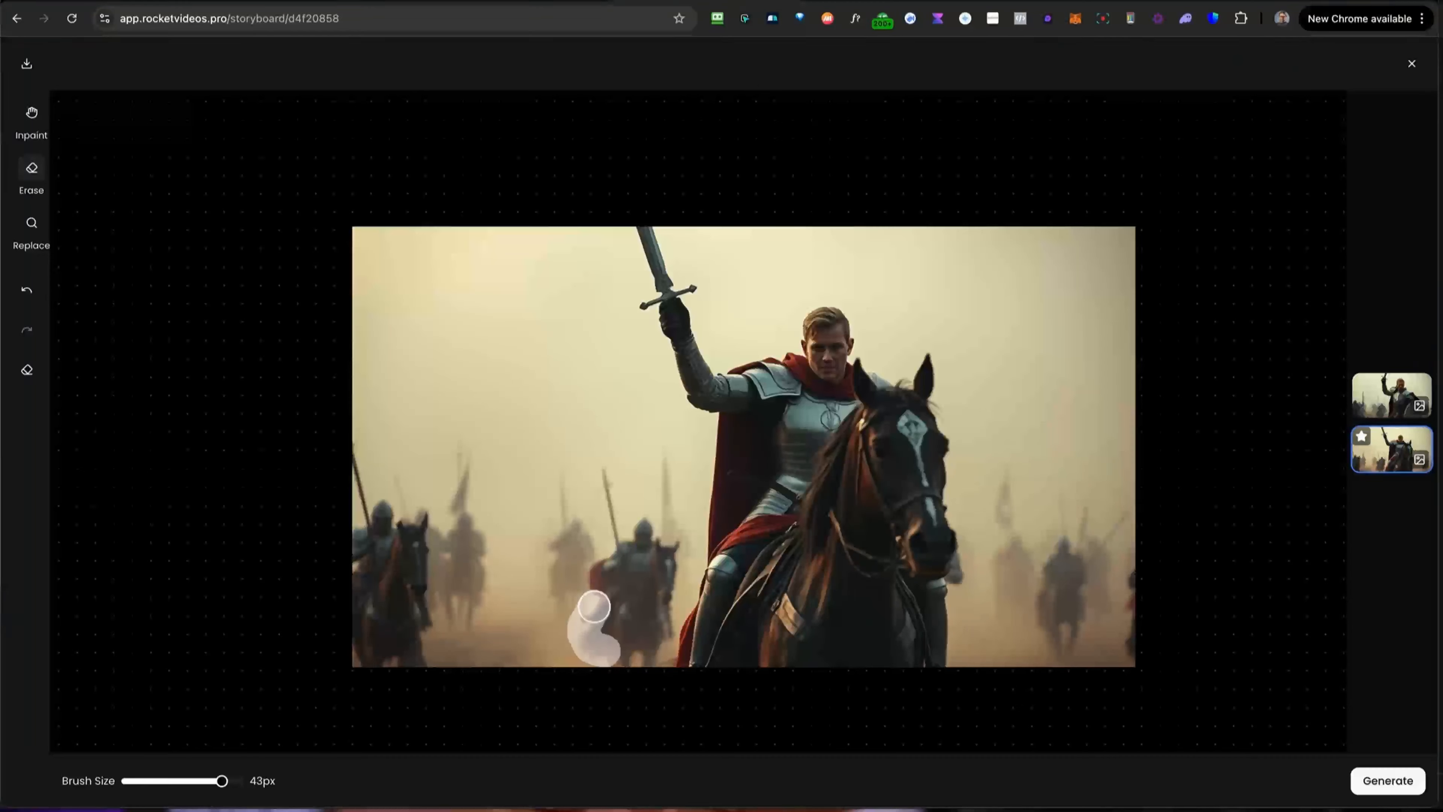
drag(589, 606, 612, 506)
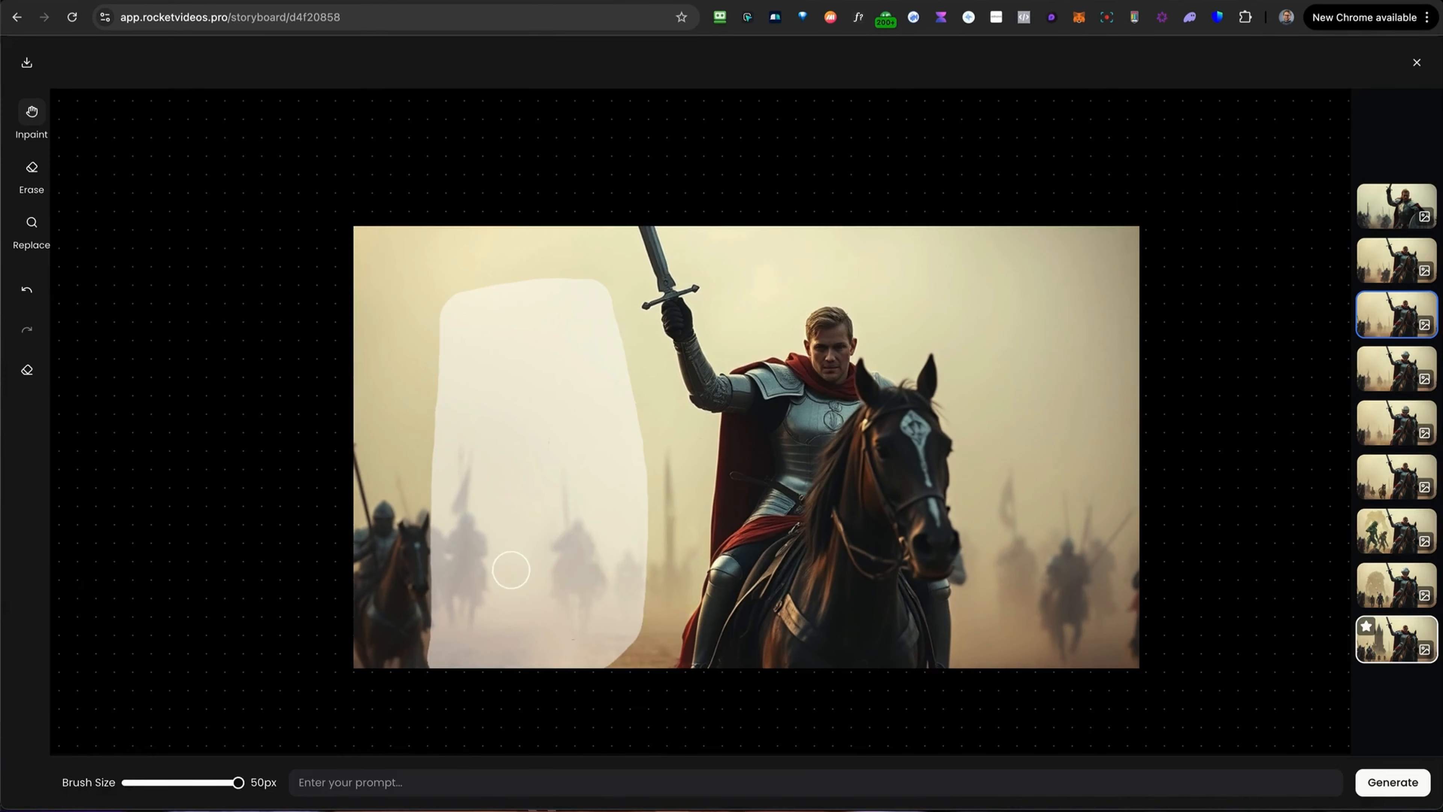
text(A cast)
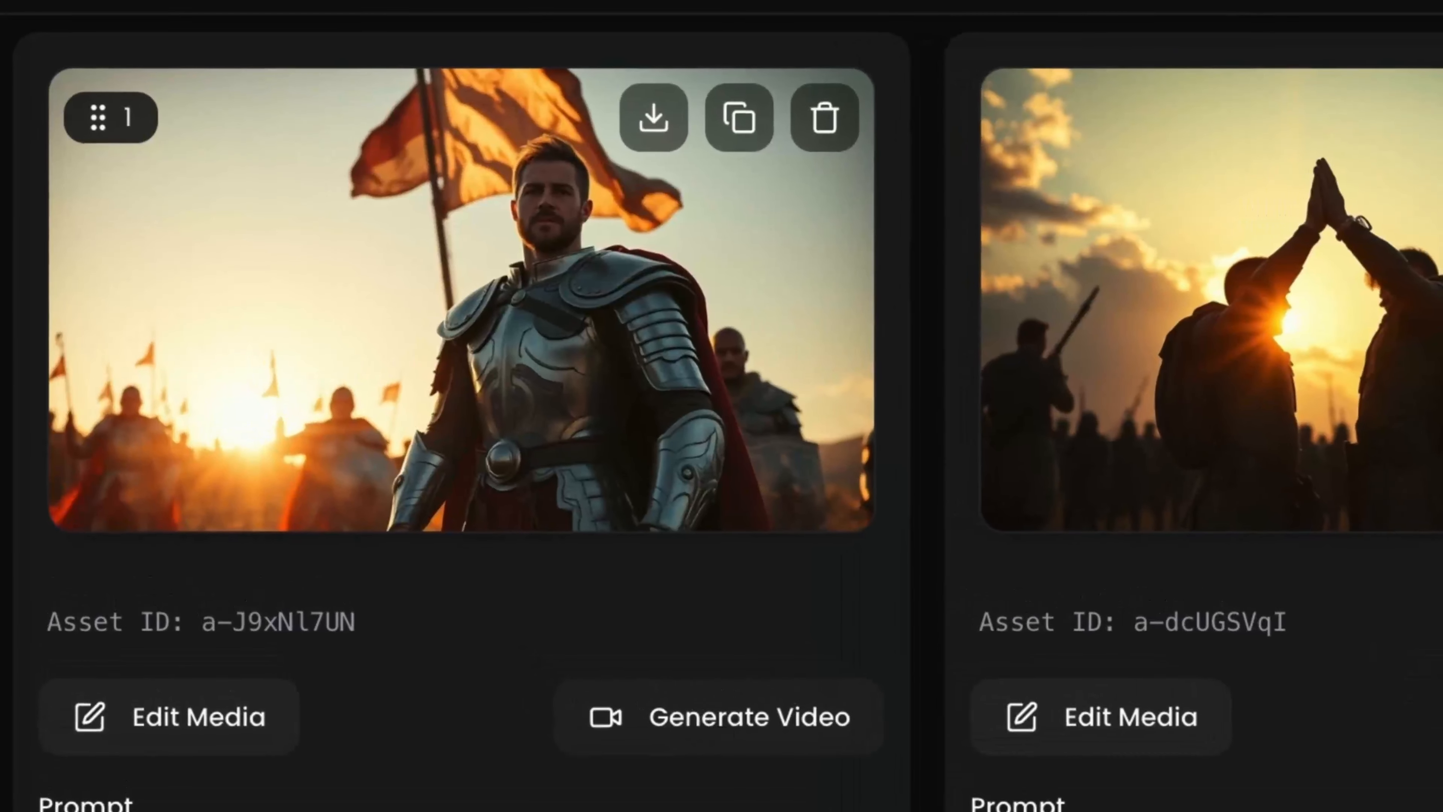
Play the generated video clip of the first scene.
click(446, 498)
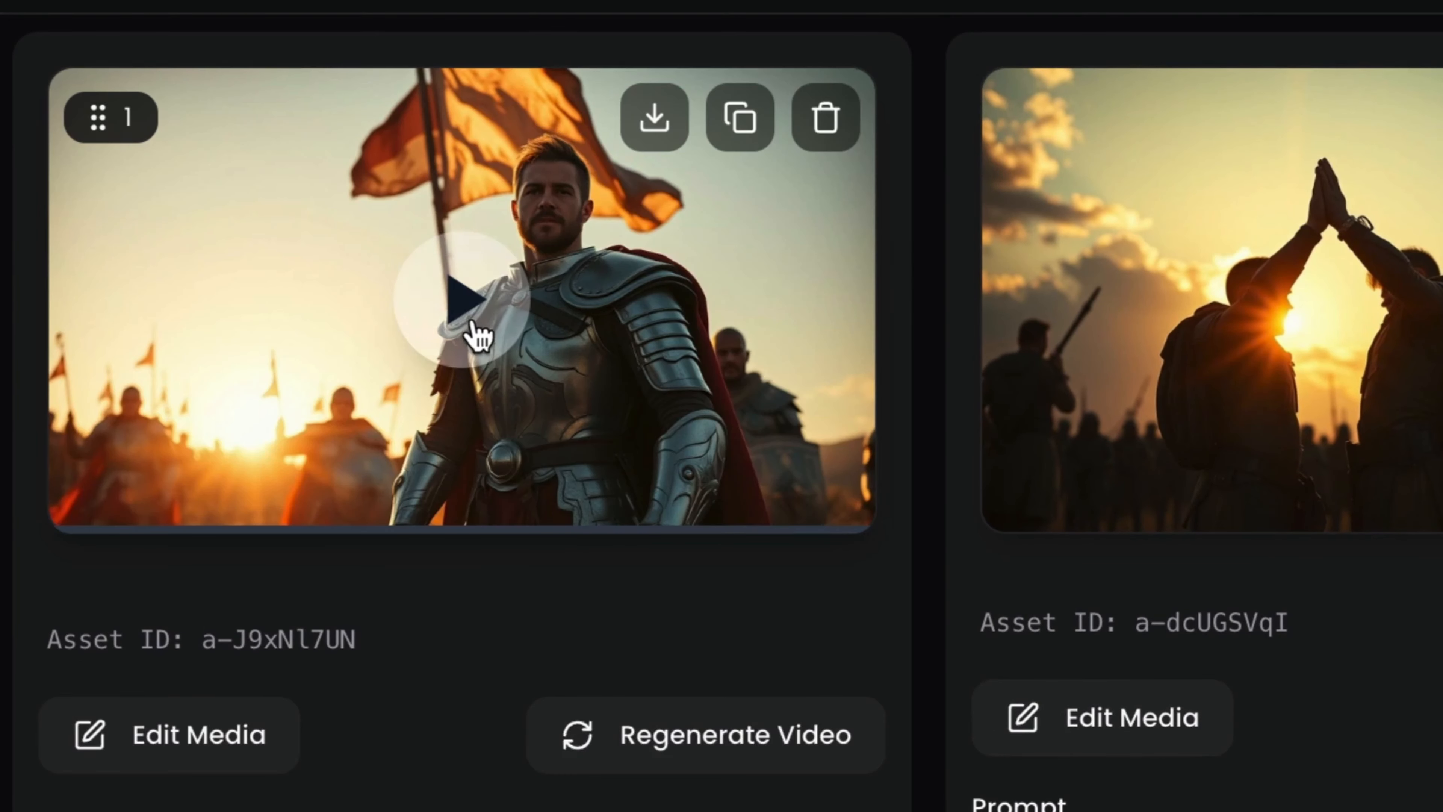
click(451, 438)
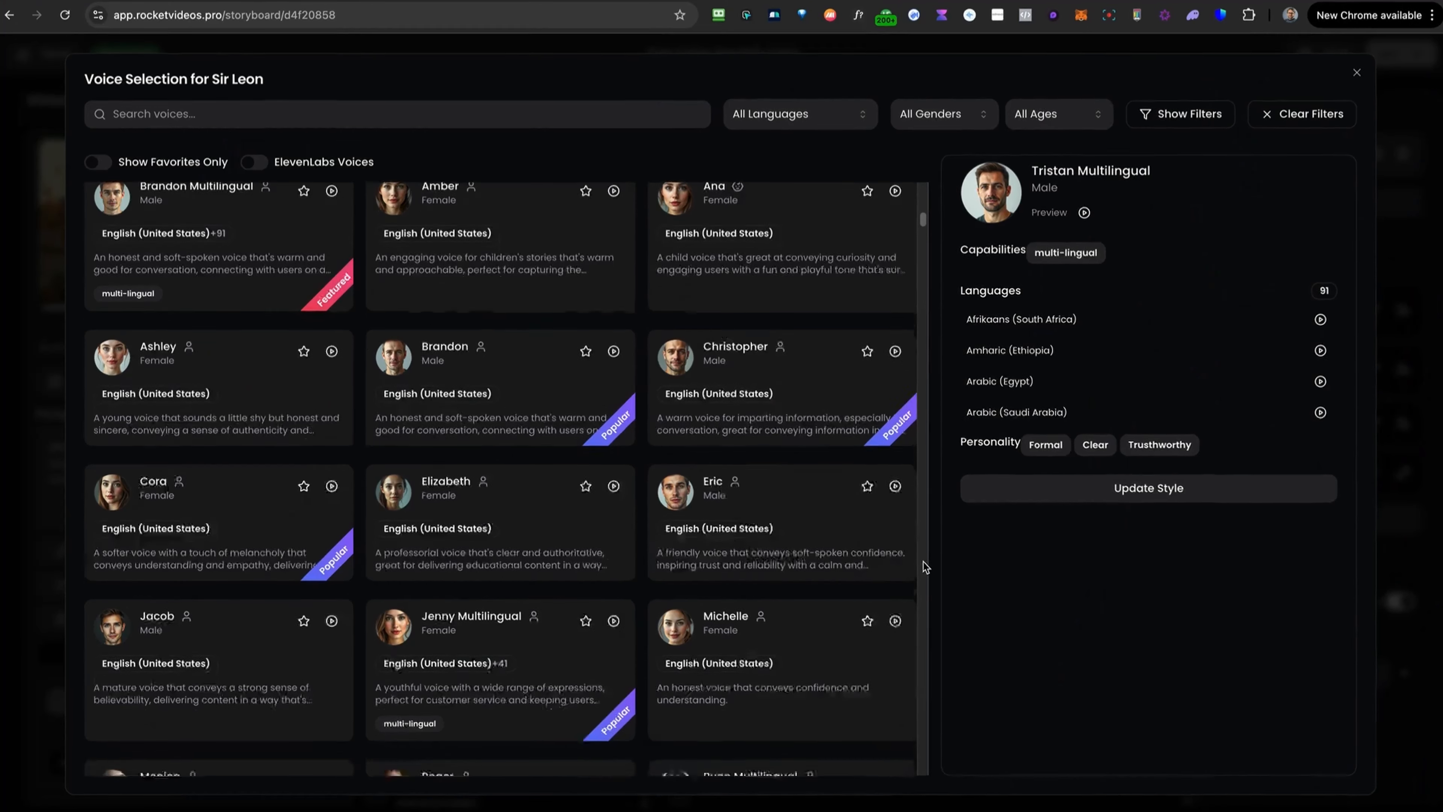
Scroll through the available voices in the voice selection for Sir Leon.
scroll(923, 561, down, 5)
scroll(986, 569, down, 5)
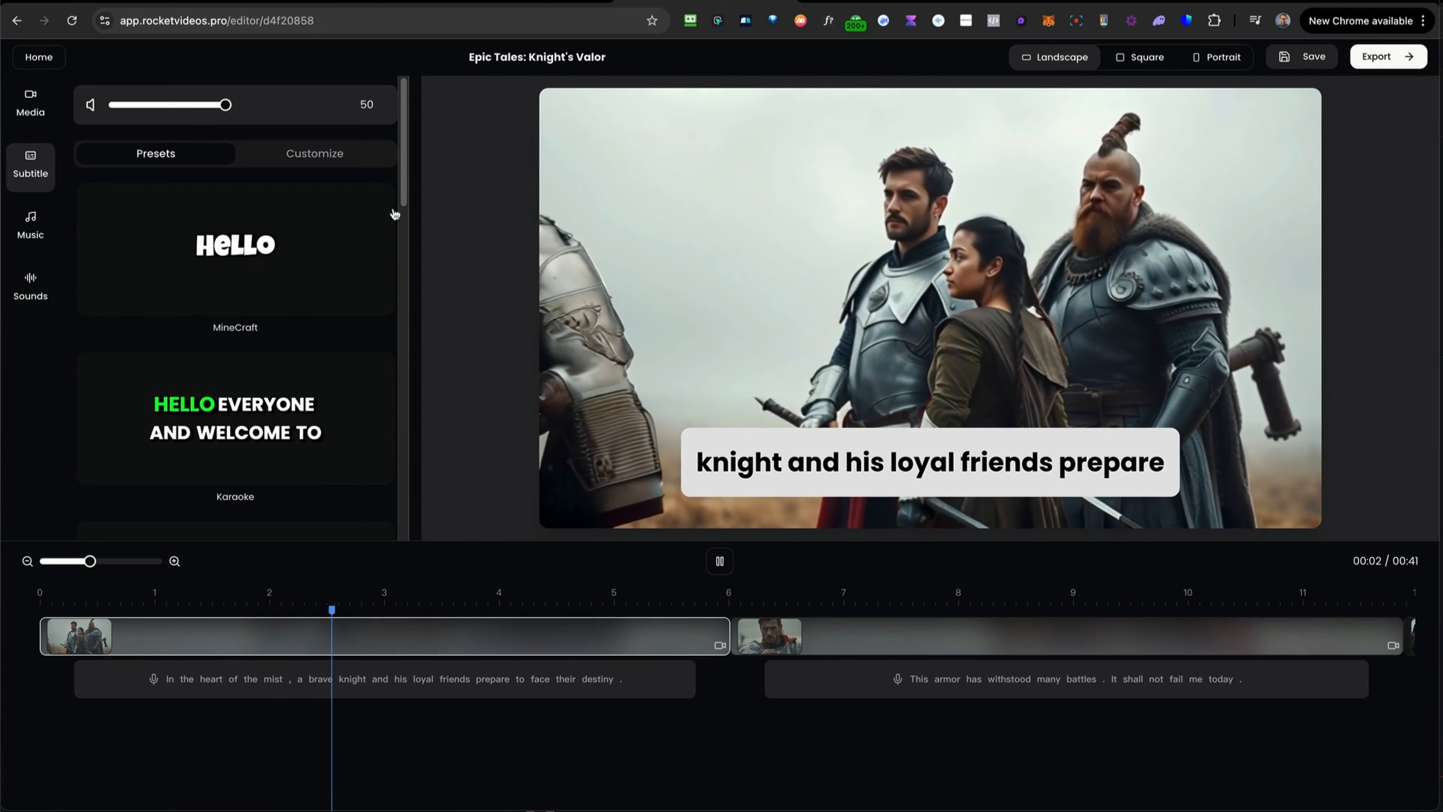
Switch the editor's video orientation to Portrait, then to Square.
drag(401, 186, 393, 270)
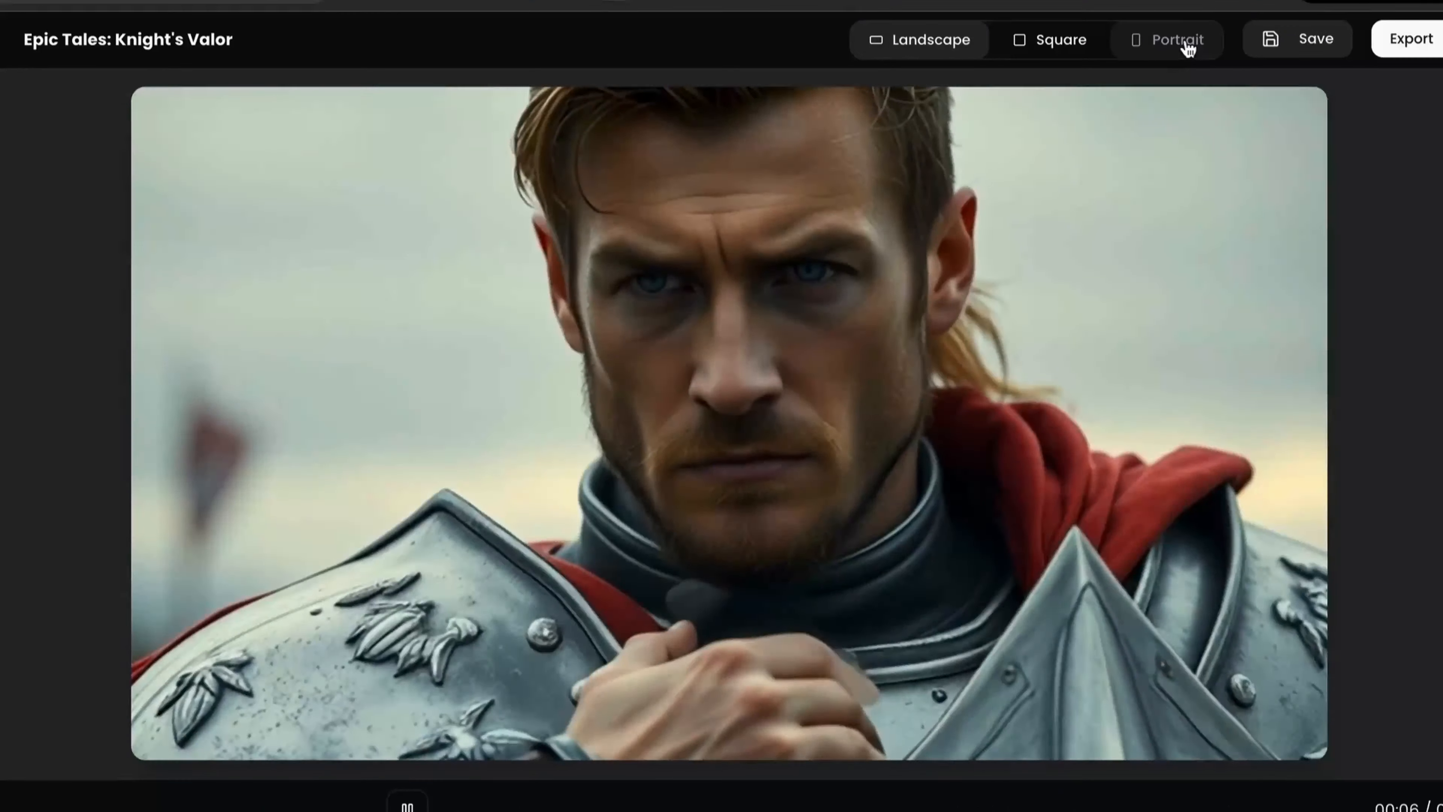
click(1185, 45)
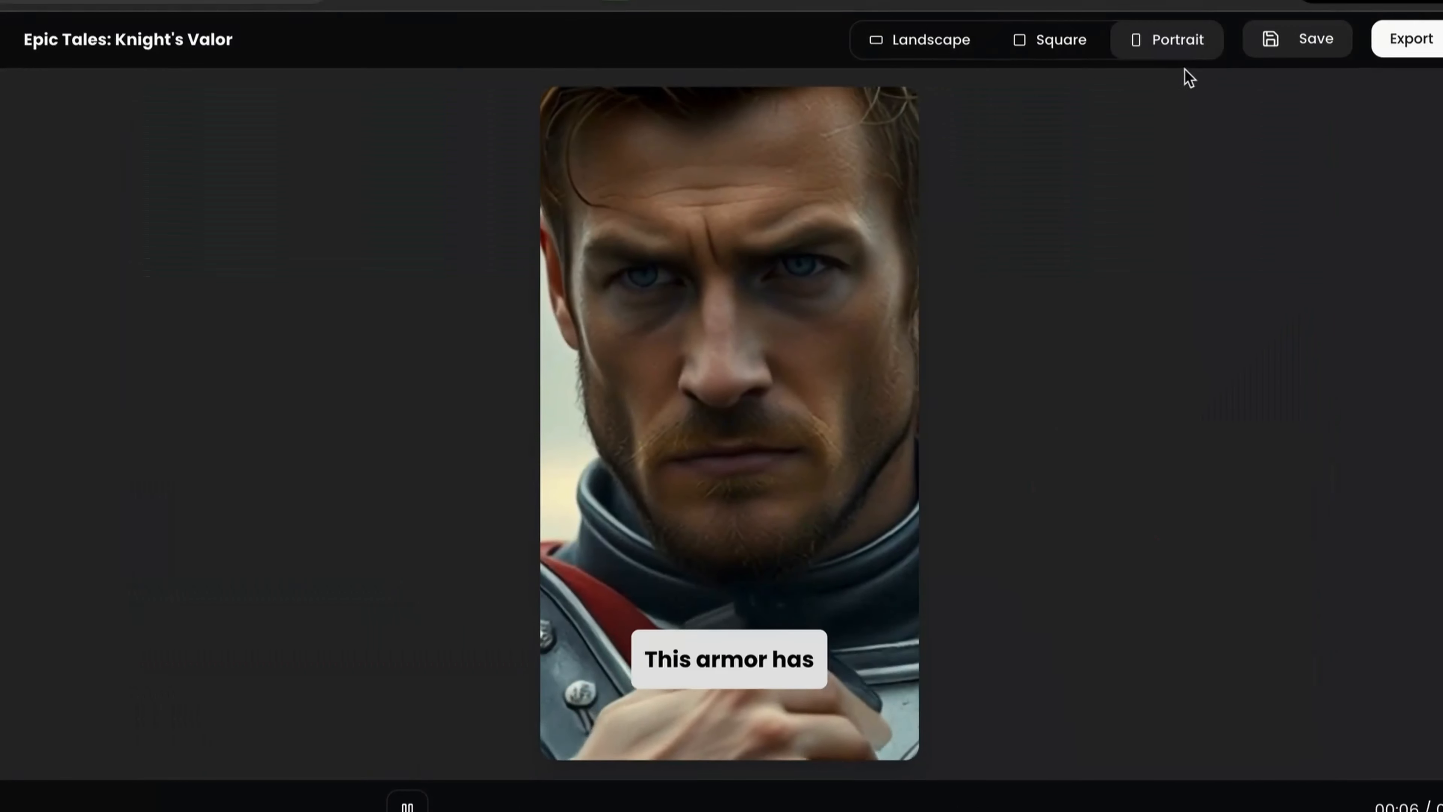
click(1058, 49)
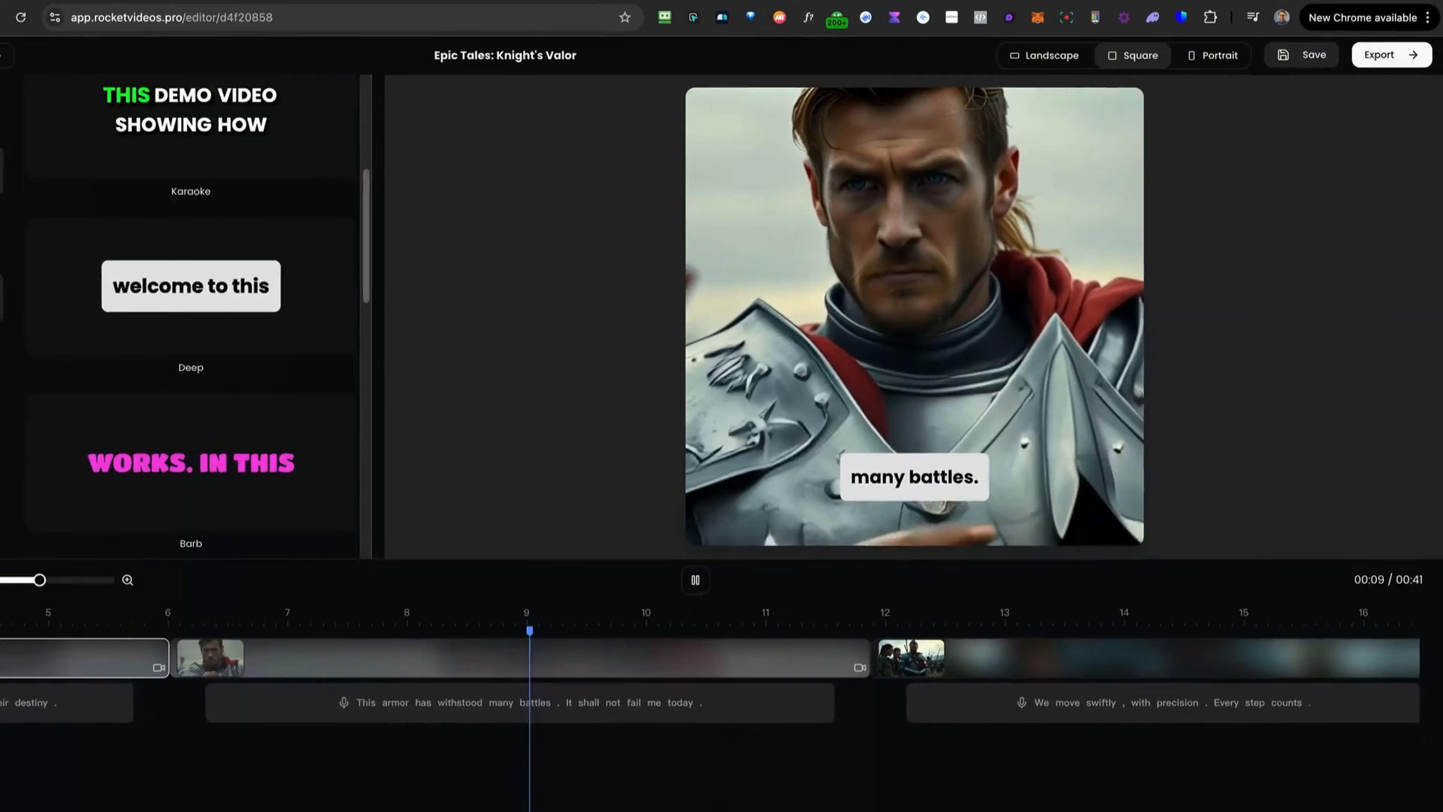
click(30, 281)
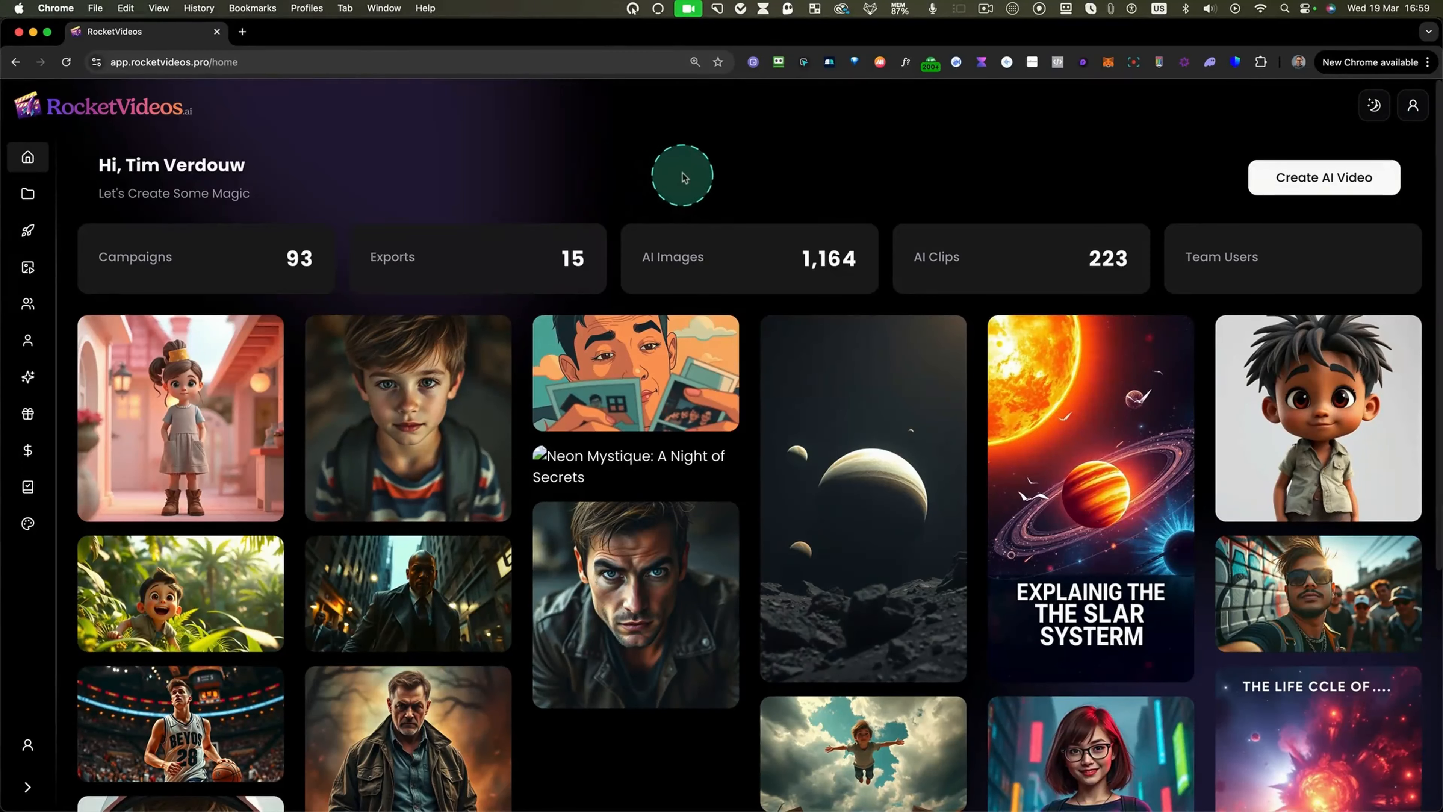
Browse the home page gallery and preview the Paris Shadows video before closing it.
scroll(642, 185, down, 3)
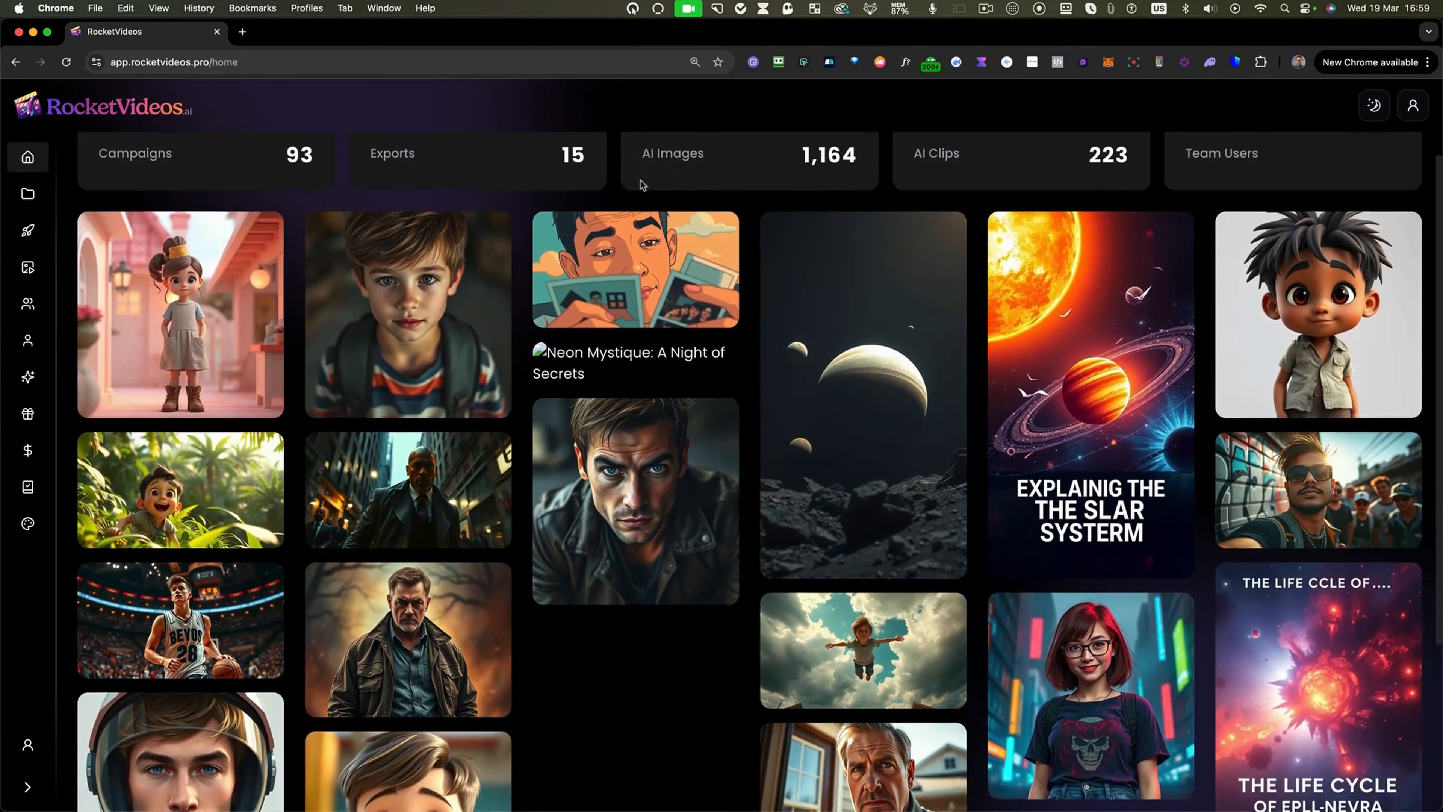
scroll(643, 185, up, 1)
scroll(643, 185, down, 1)
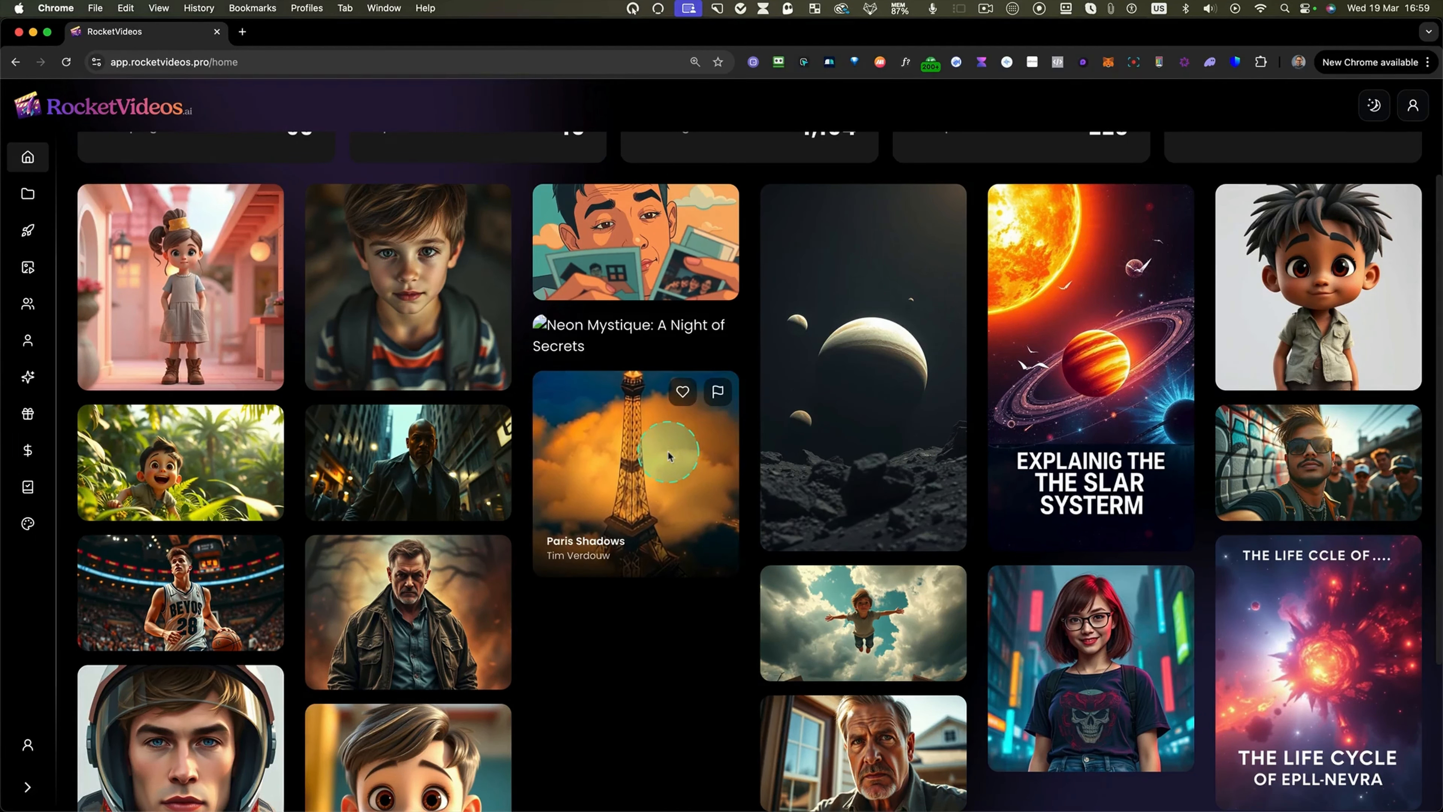
click(669, 457)
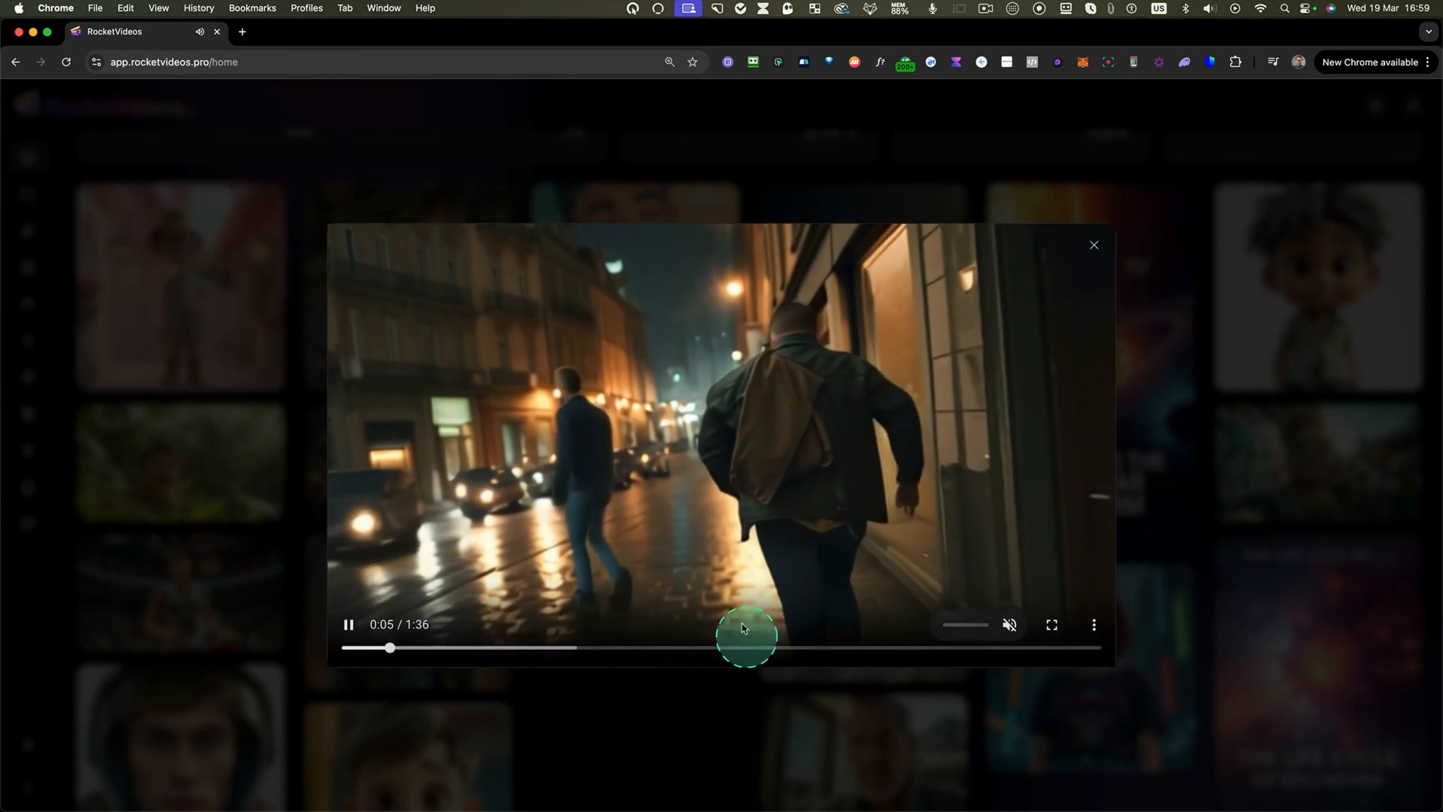
click(1093, 247)
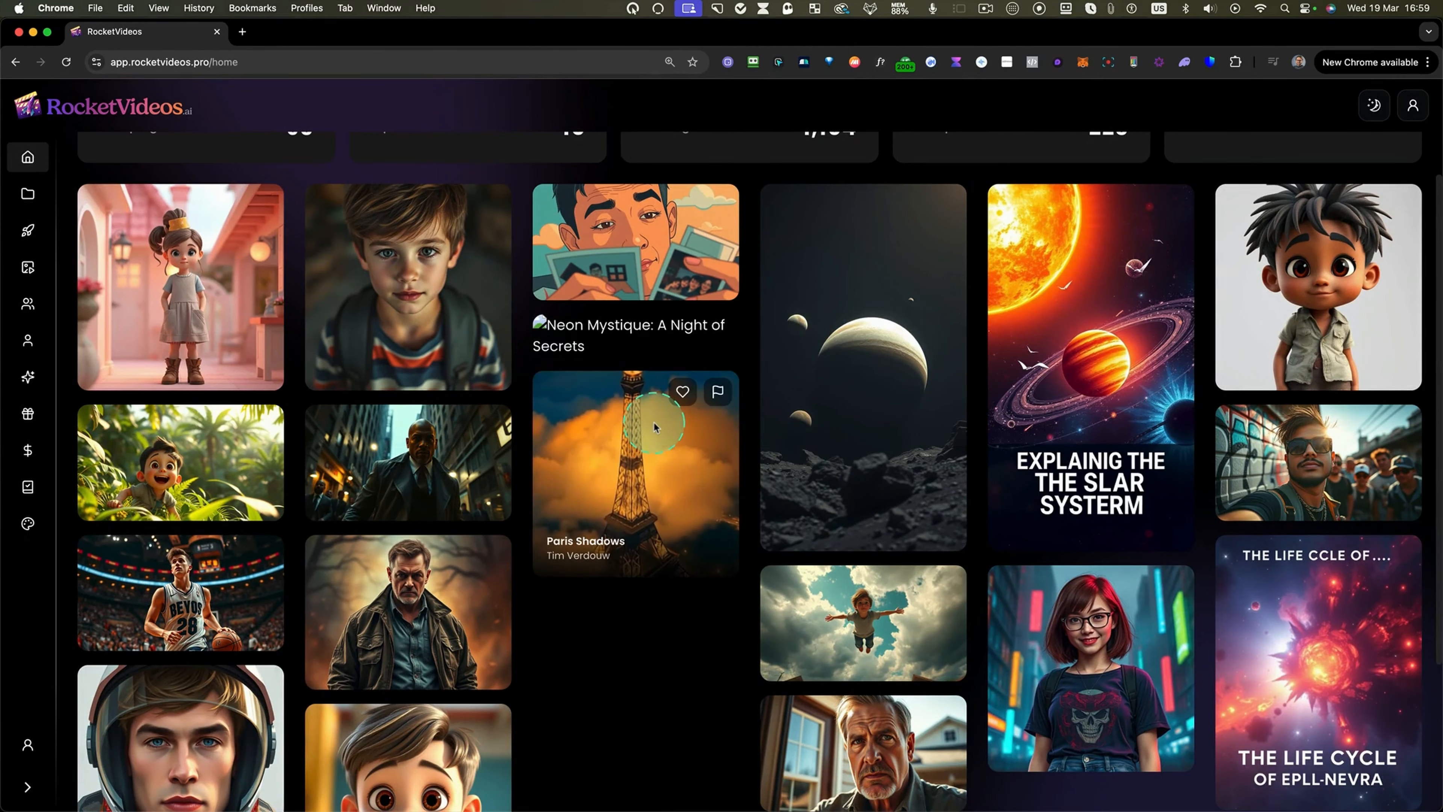
scroll(655, 426, up, 3)
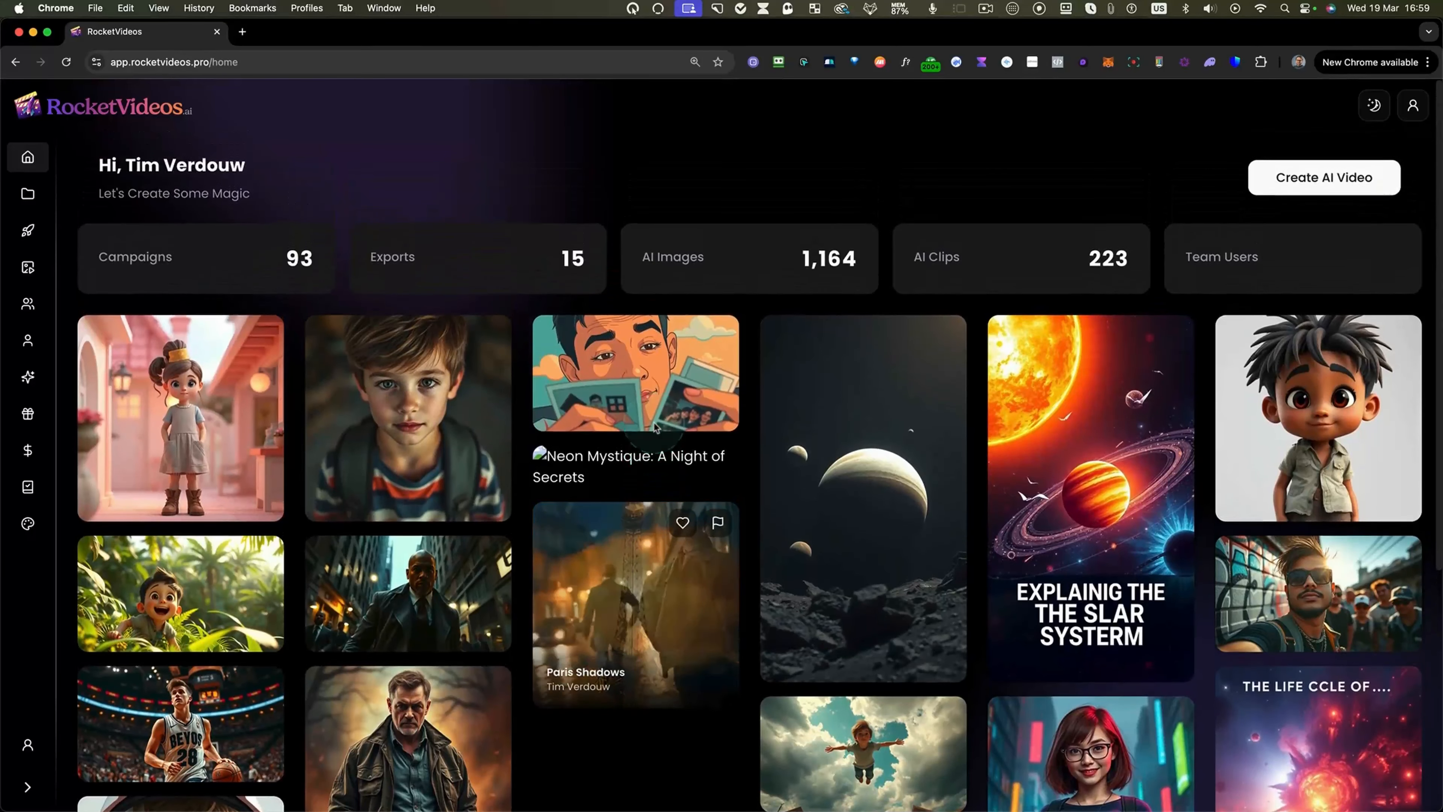
Check the projects list, return home, and start creating a new AI video.
click(28, 193)
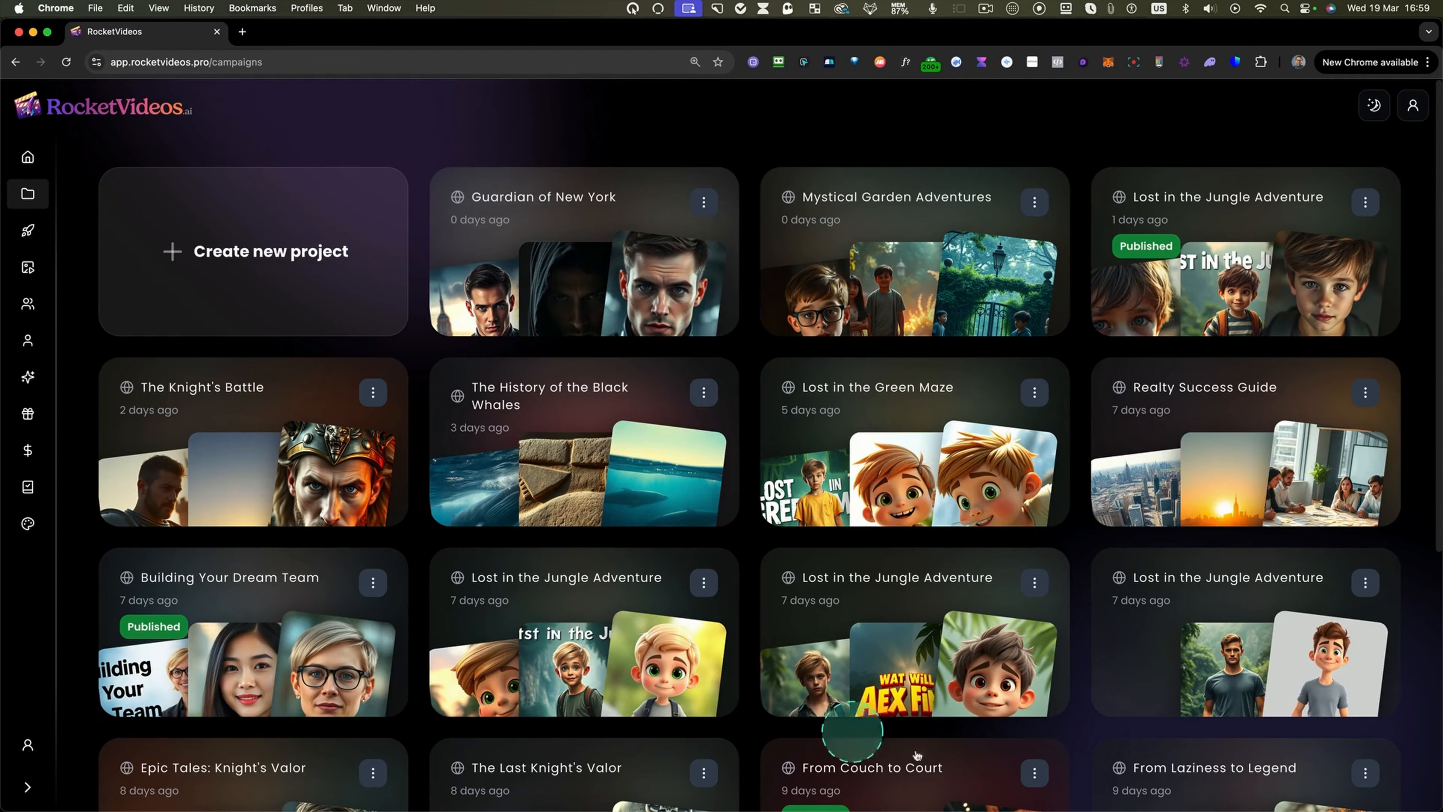
click(28, 161)
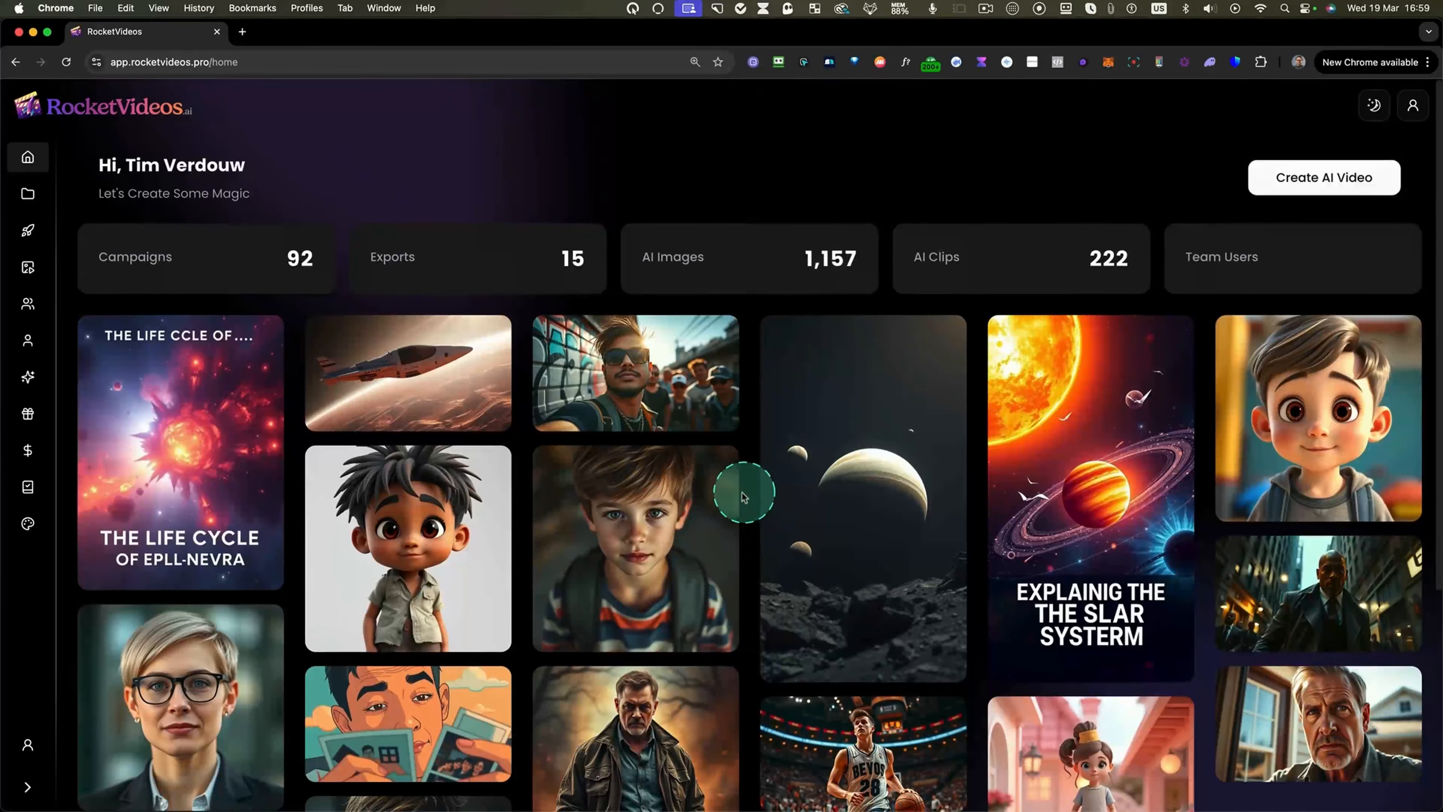
click(1312, 183)
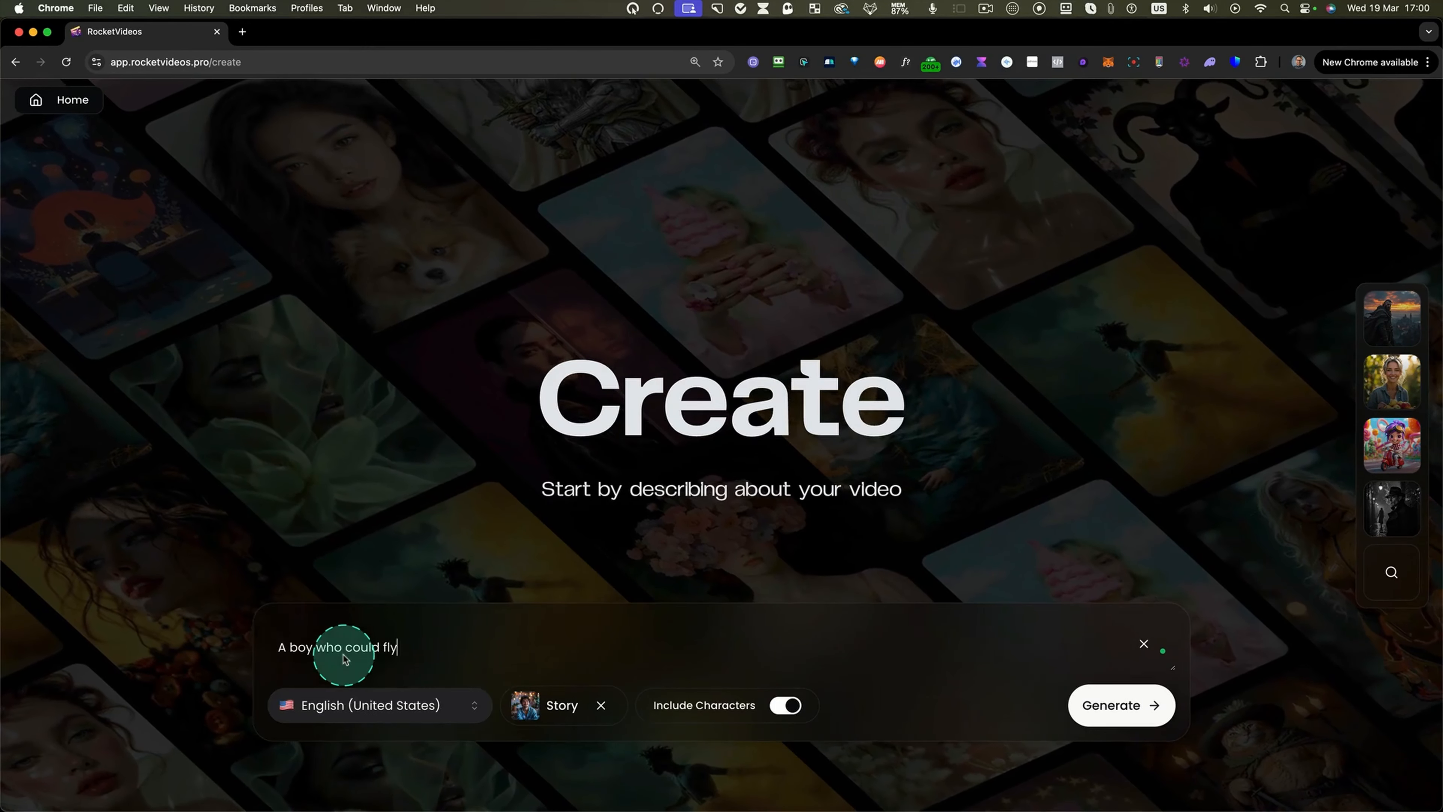
Set the video language to English (United States).
click(372, 705)
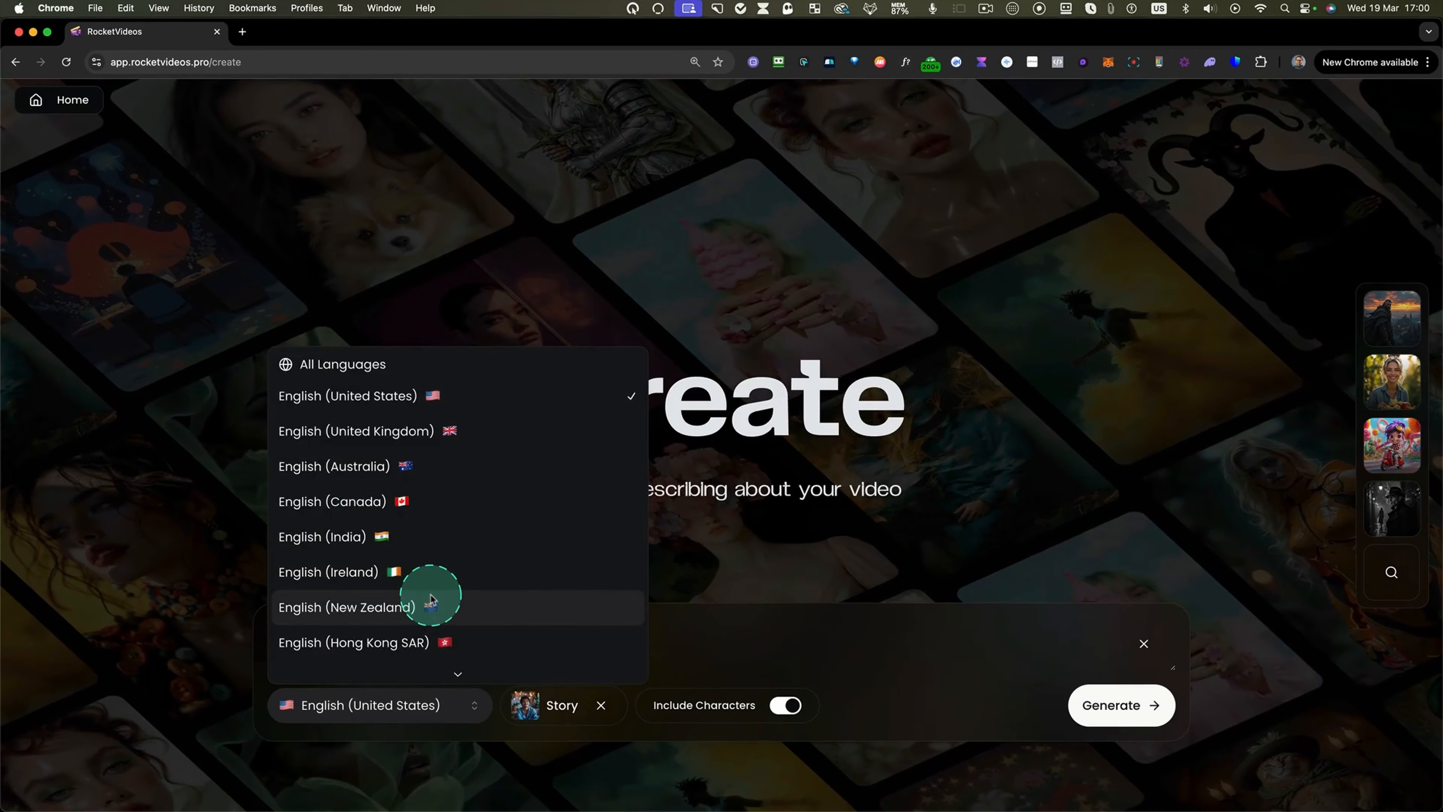
scroll(429, 596, down, 5)
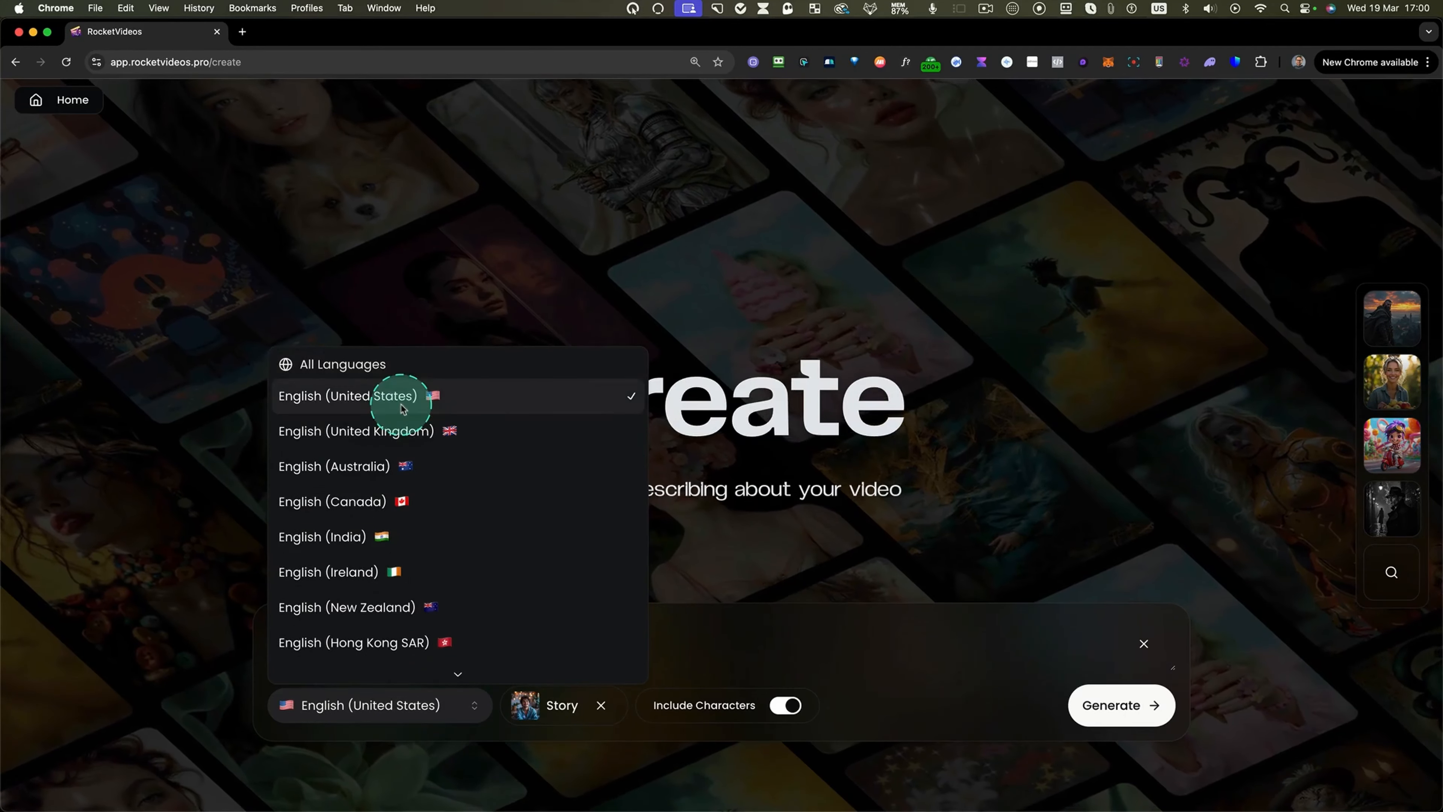
click(407, 398)
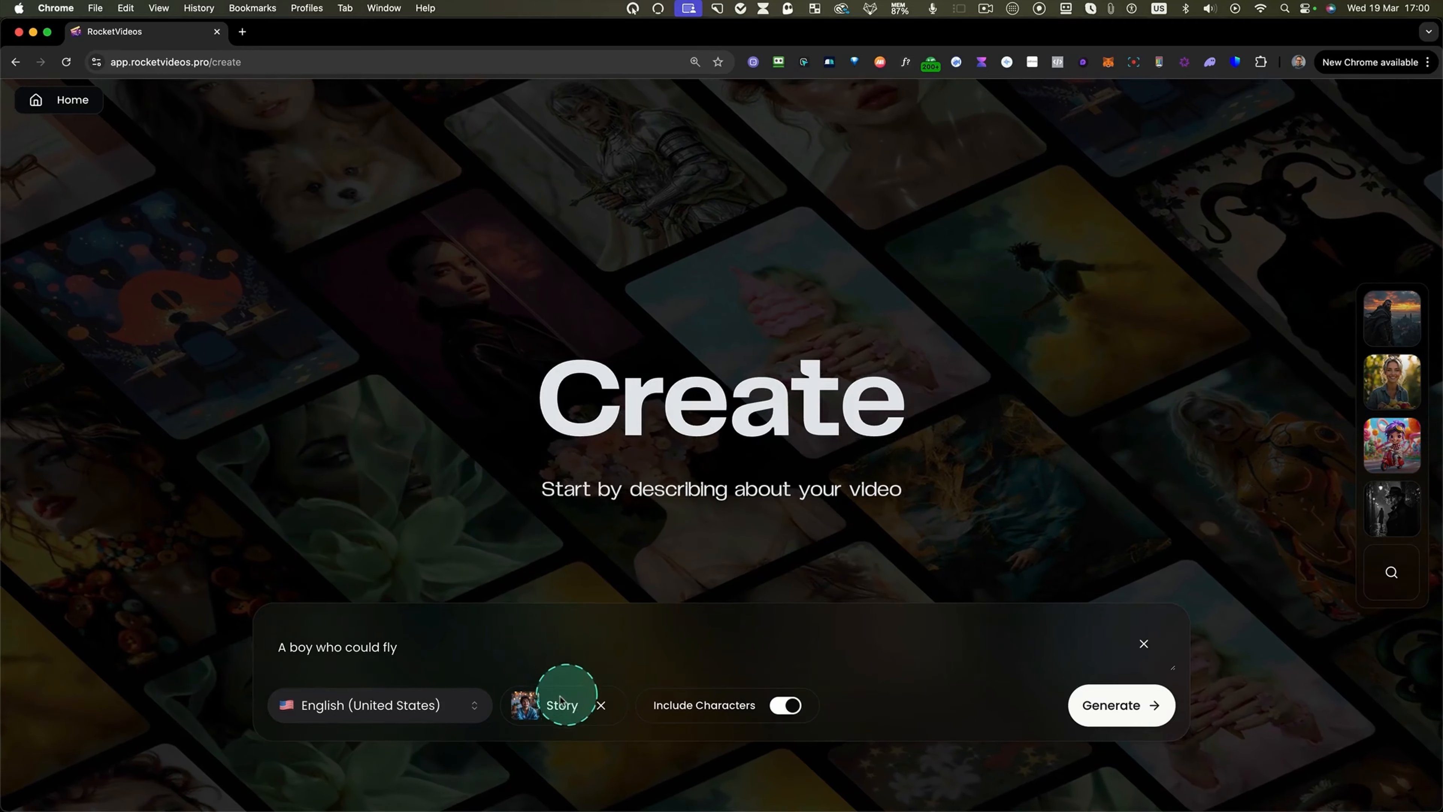
Open the video type options and close them with Story kept selected.
click(559, 717)
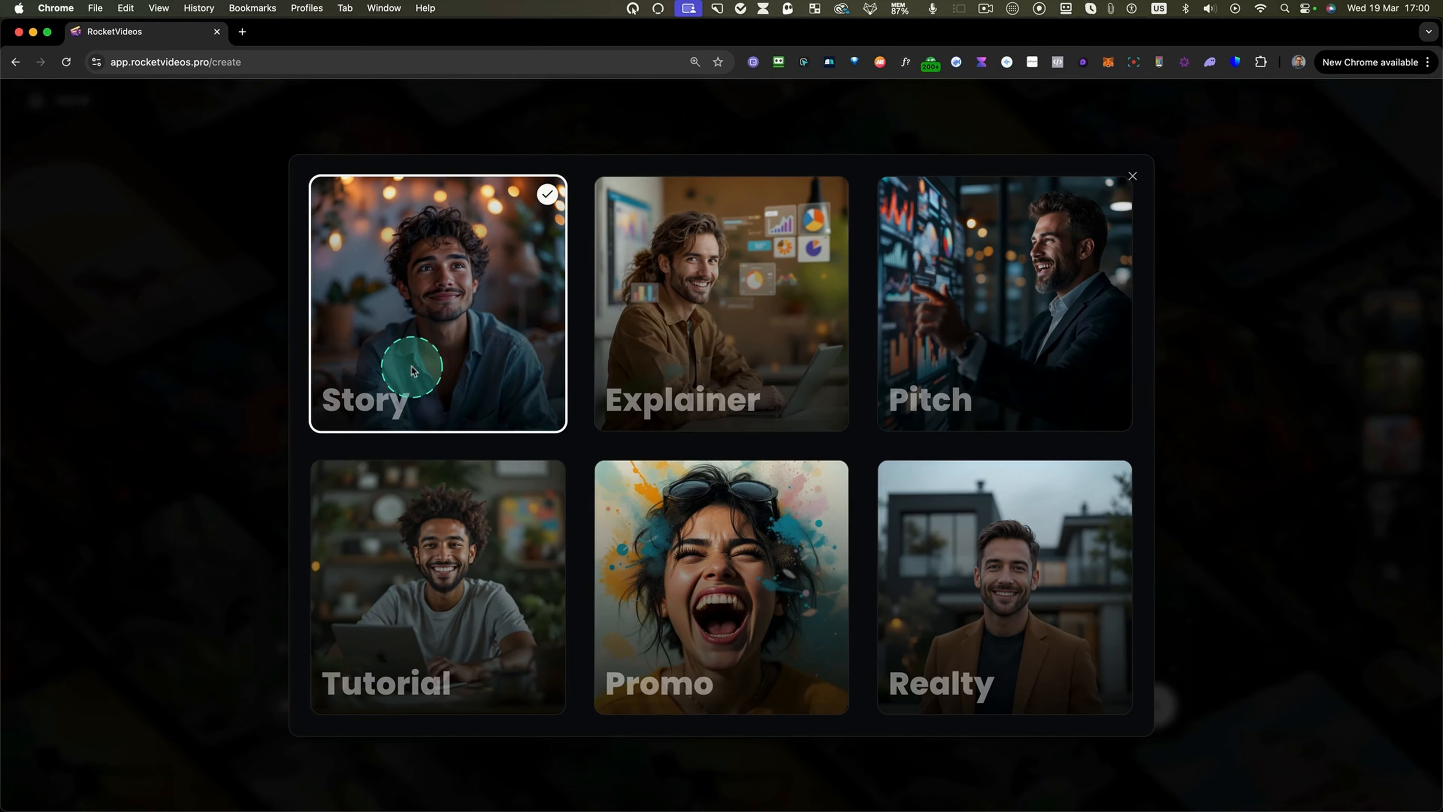
click(1131, 177)
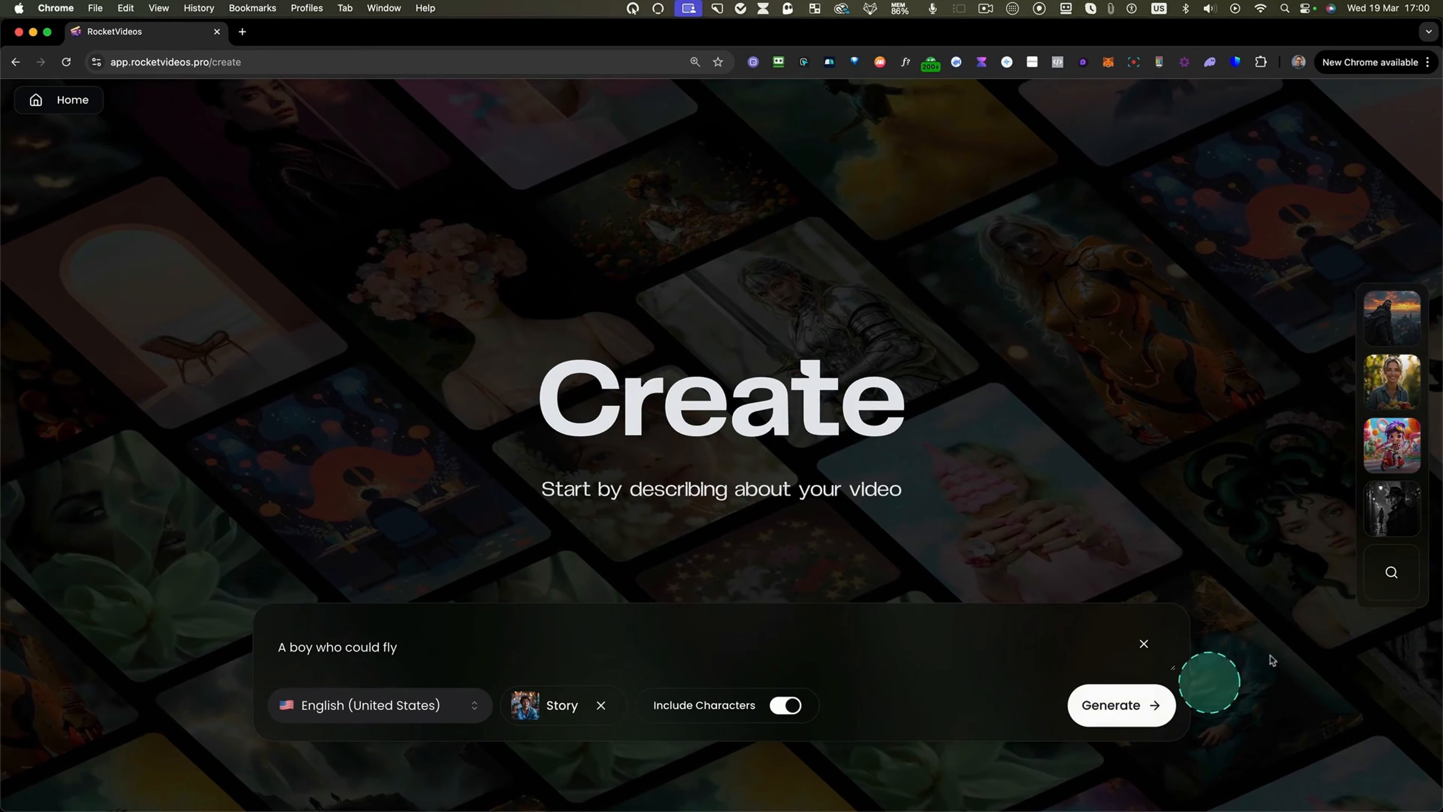
Choose the 3D Cartoon style preset for the video.
click(1391, 576)
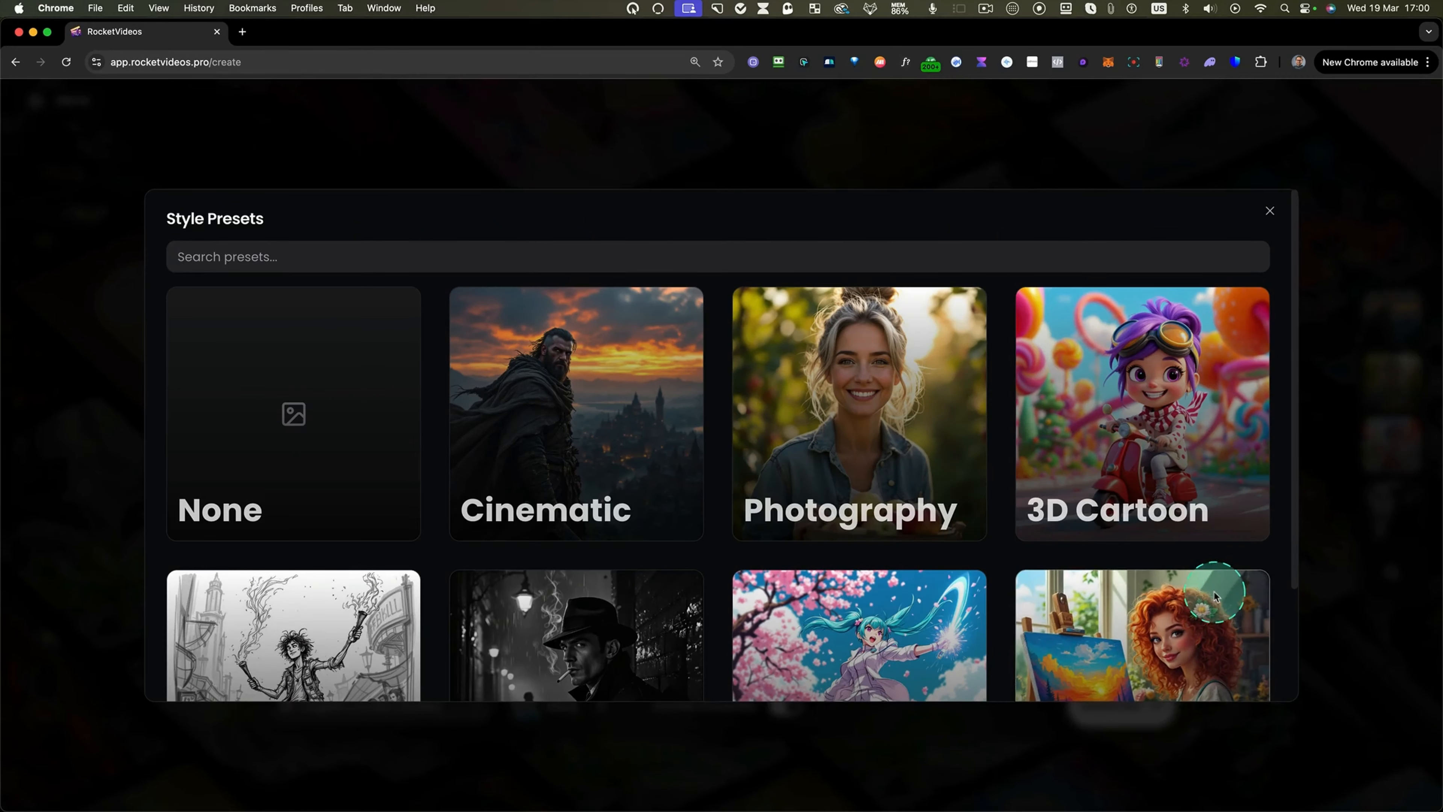
scroll(1214, 593, down, 2)
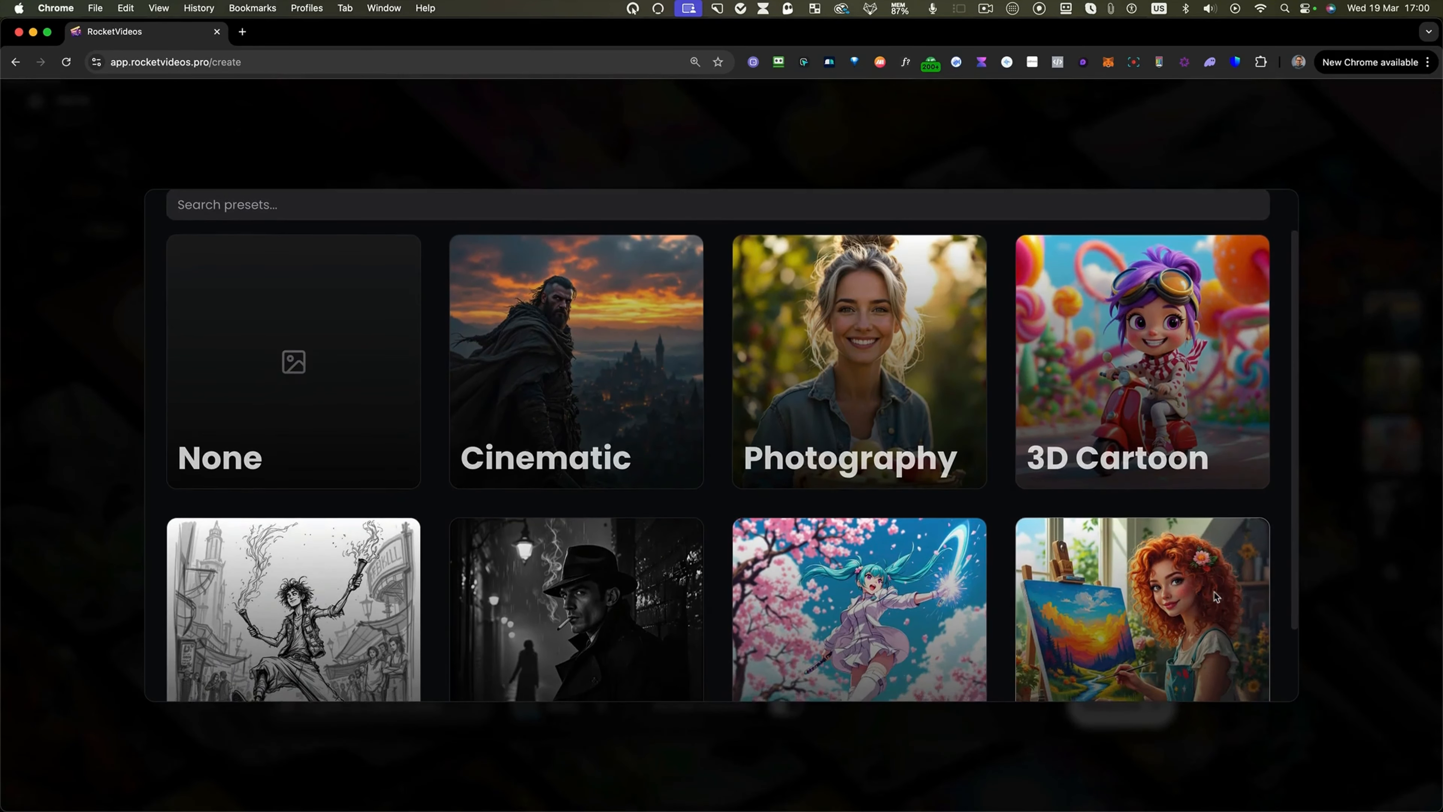
scroll(1214, 592, down, 2)
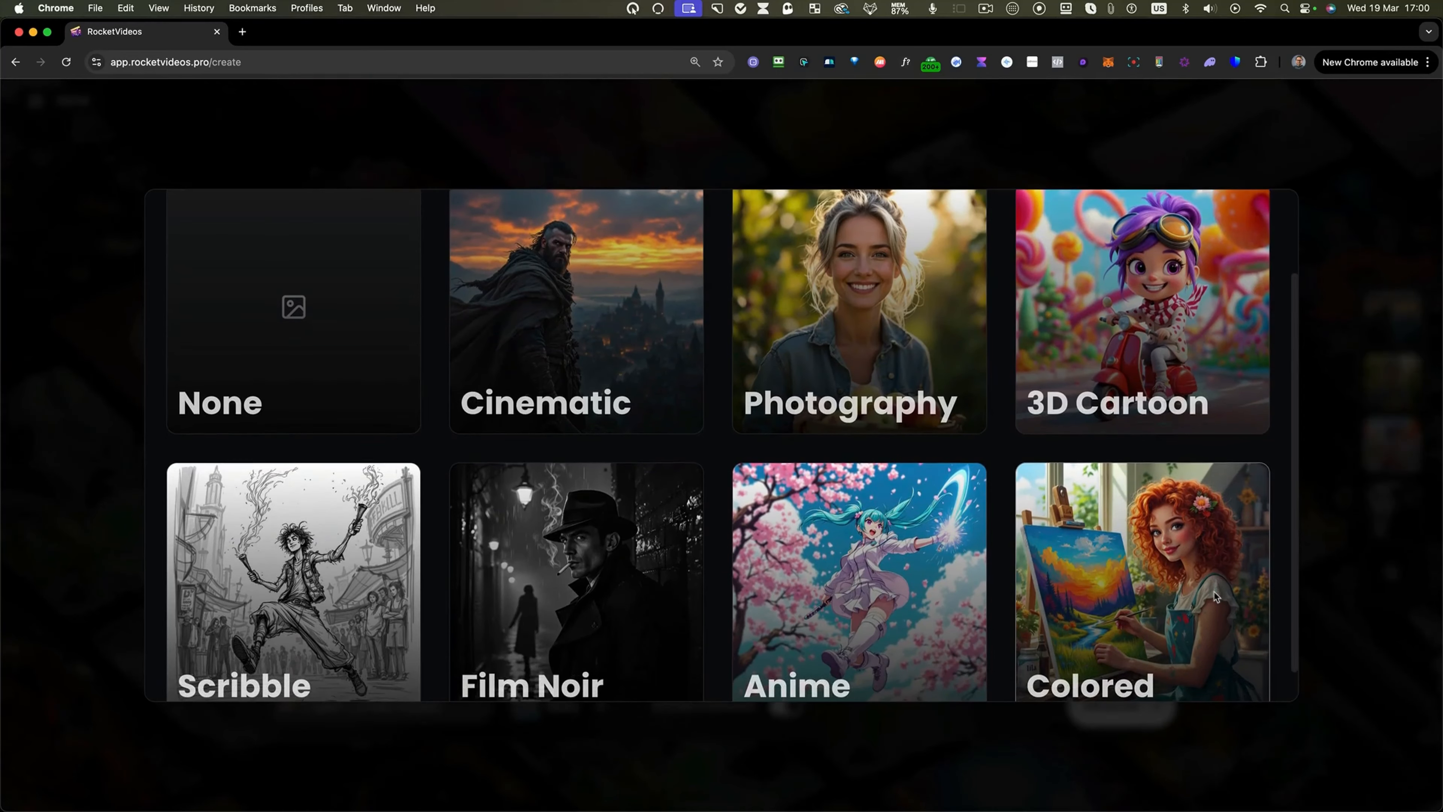
scroll(1214, 592, down, 2)
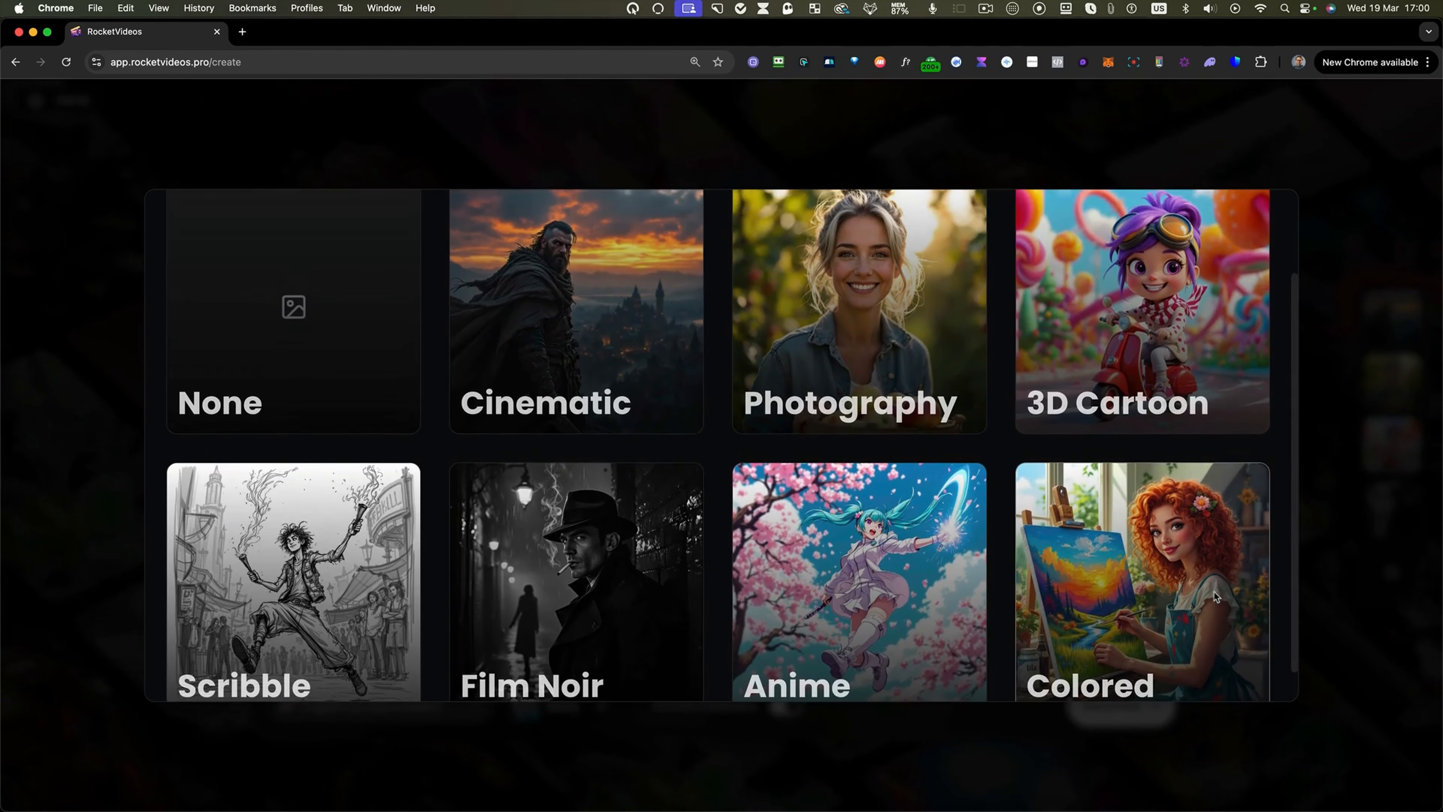
click(1114, 373)
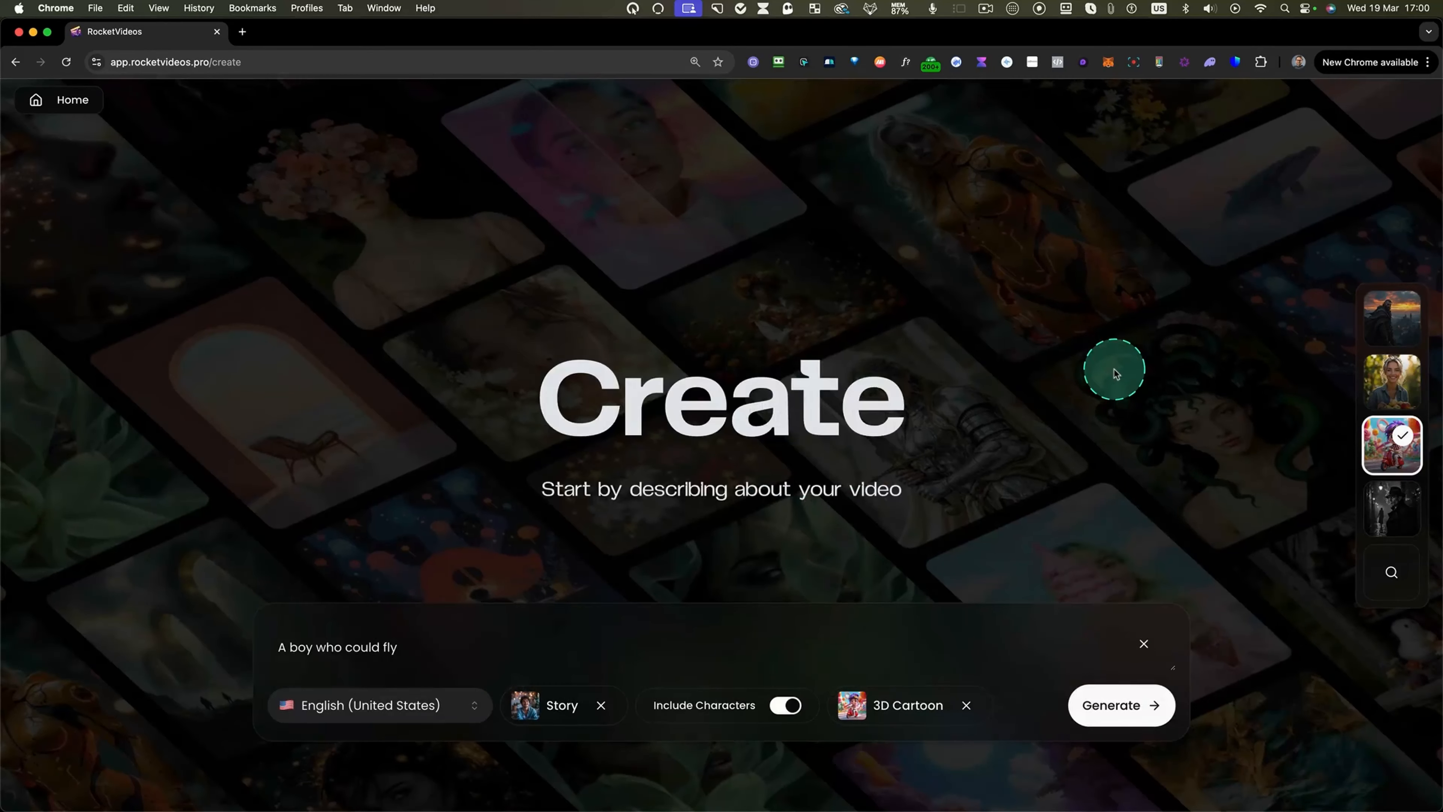
Generate the campaign for "A boy who could fly" and scroll through its content outline.
click(1098, 708)
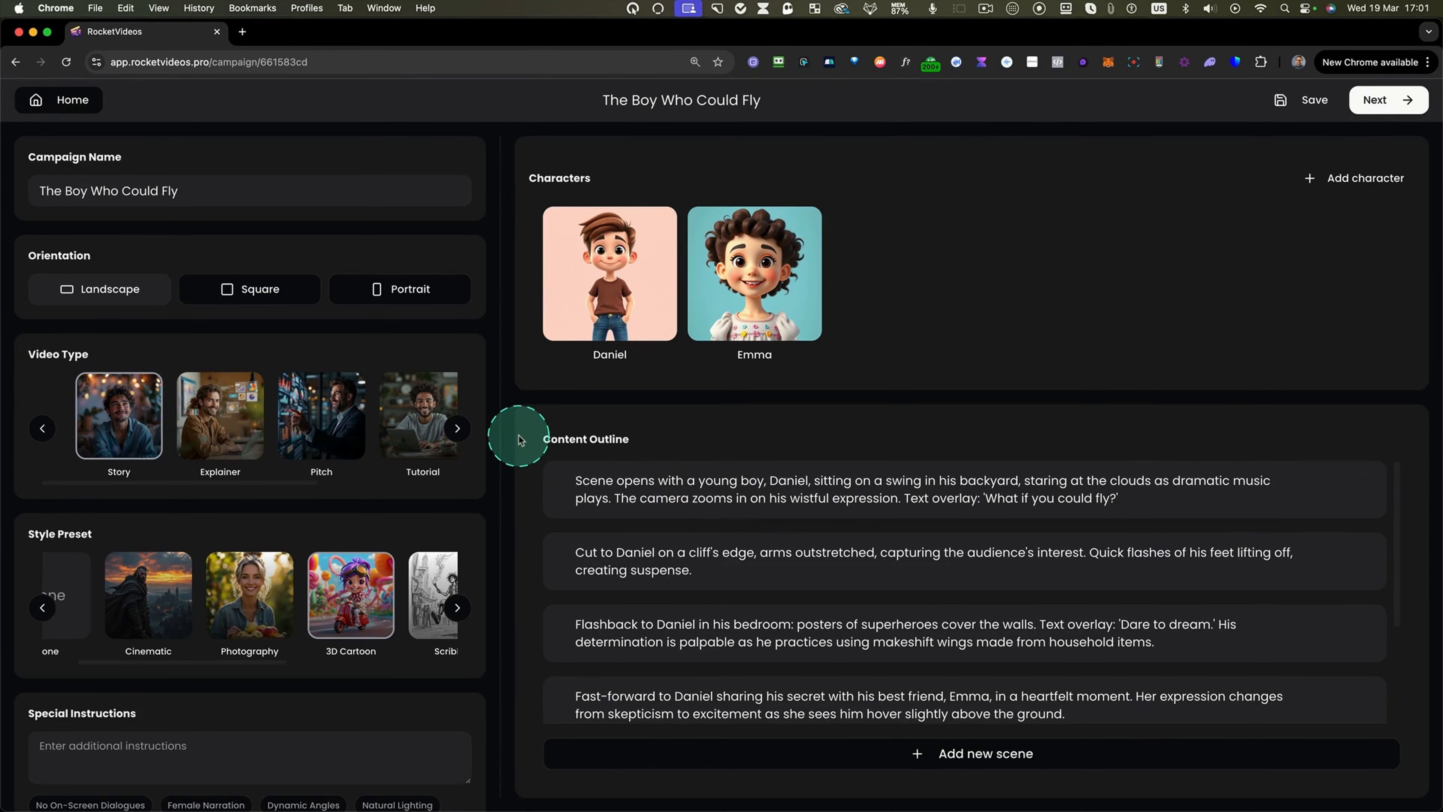
scroll(594, 515, down, 3)
scroll(594, 514, down, 2)
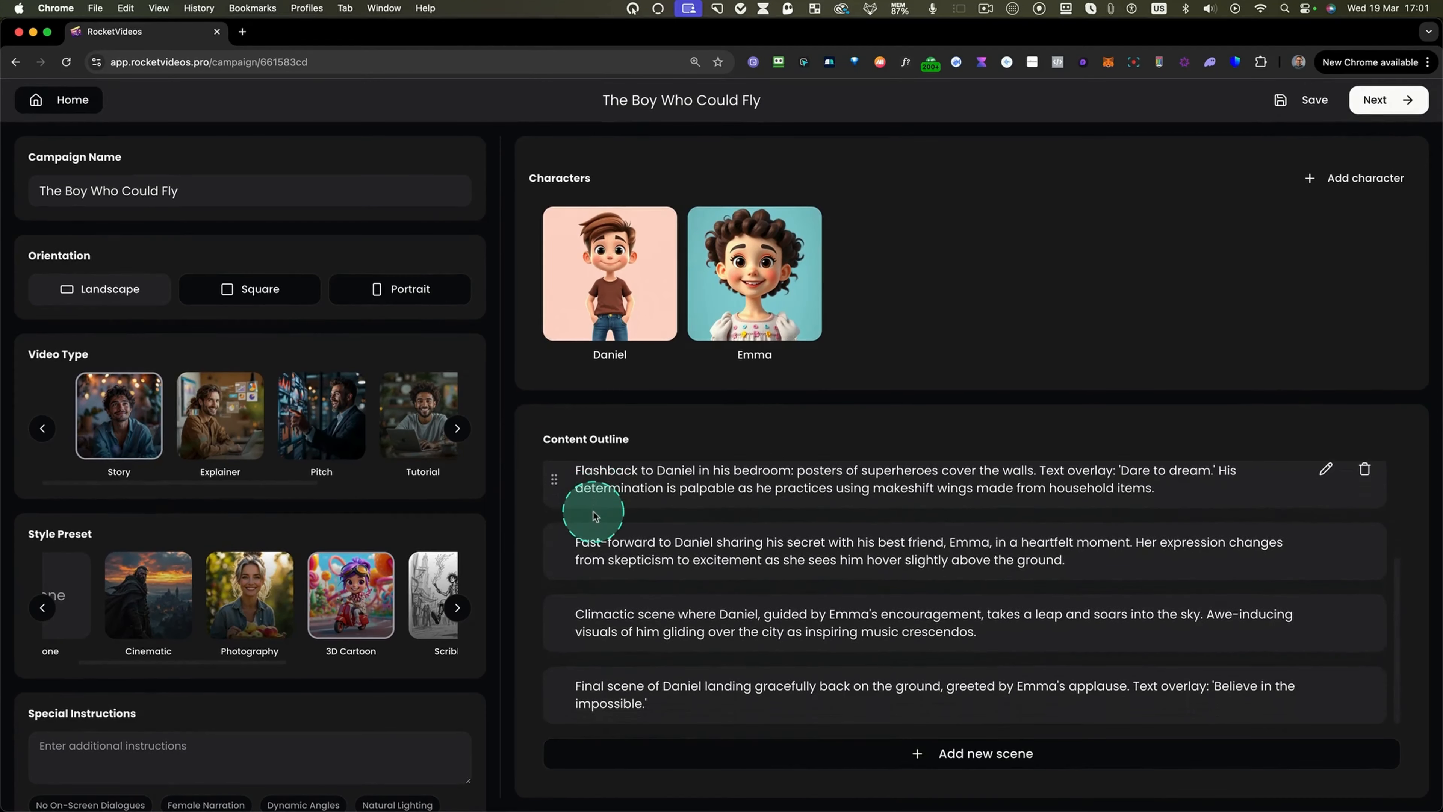
scroll(594, 515, up, 5)
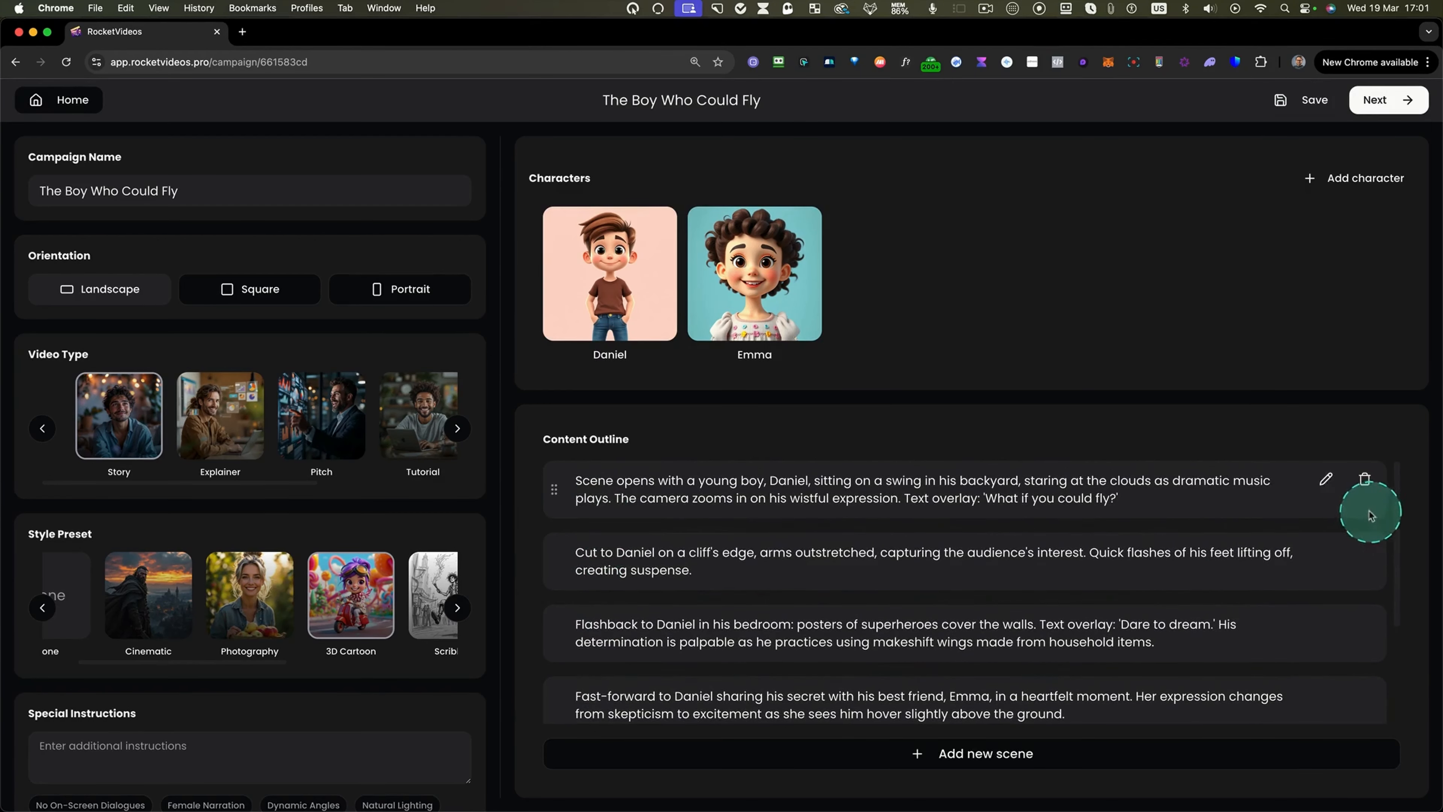
click(1325, 479)
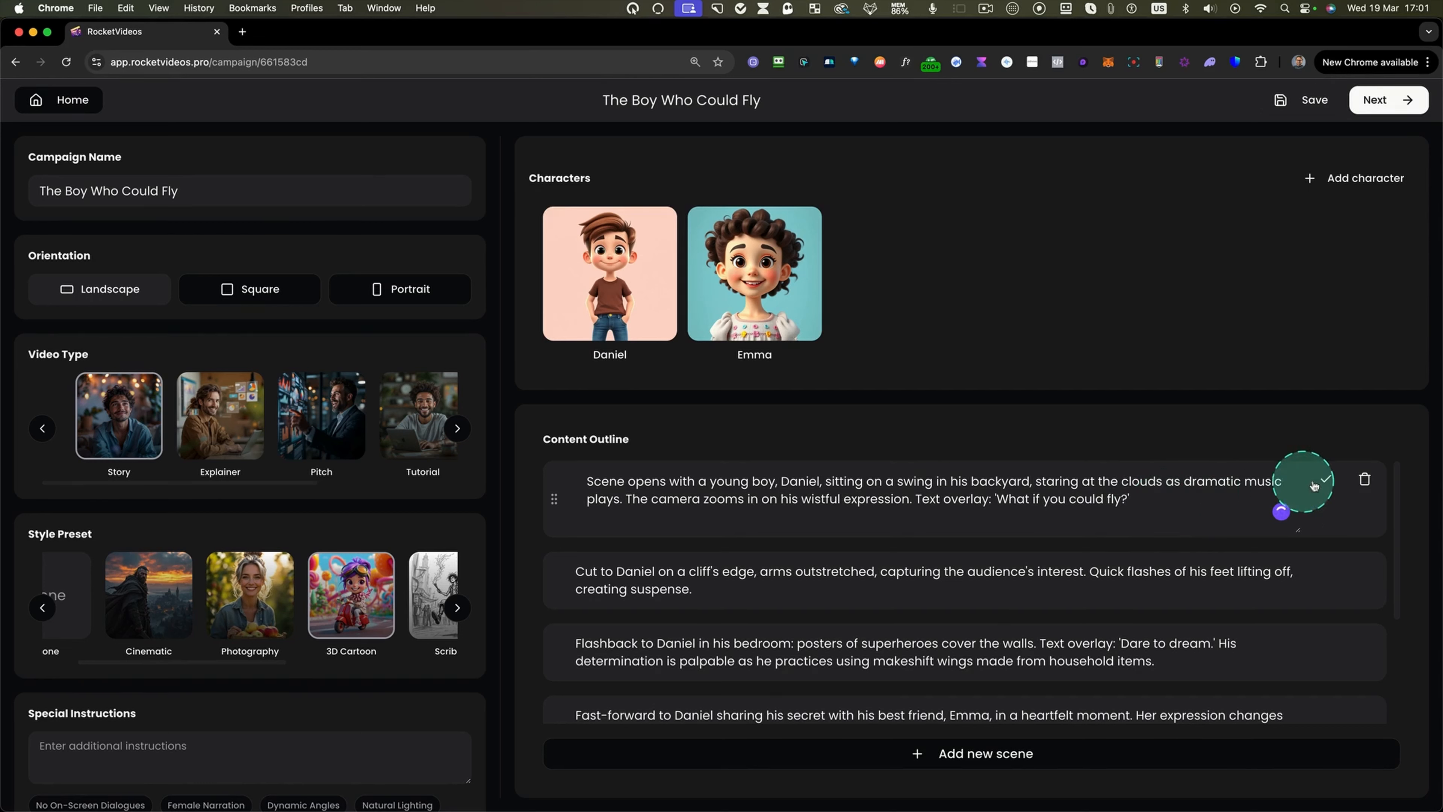
click(1325, 480)
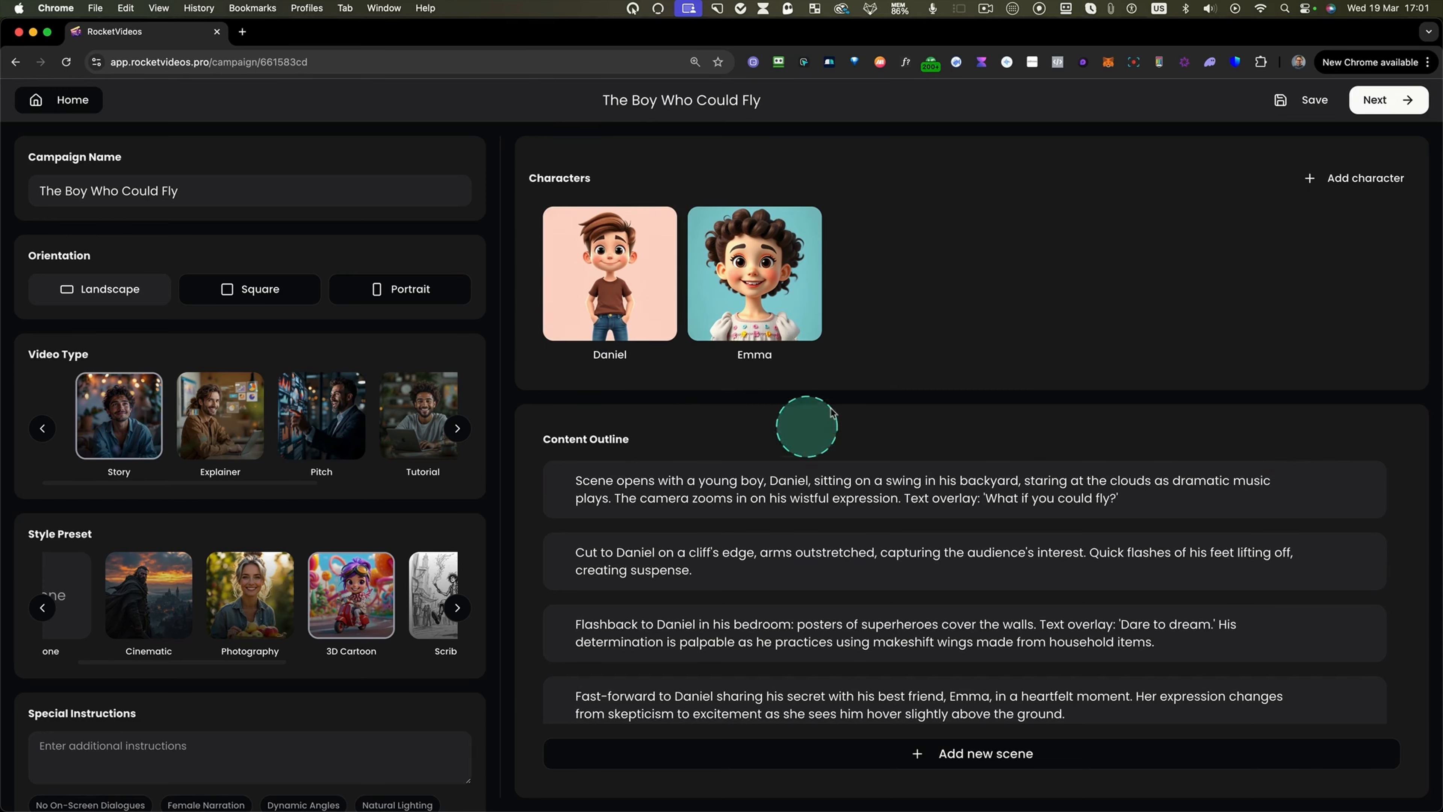
Change Emma's appearance to "Curly long hair, bright smile" and save the character, regenerating her image.
mouse_move(722, 281)
mouse_move(611, 286)
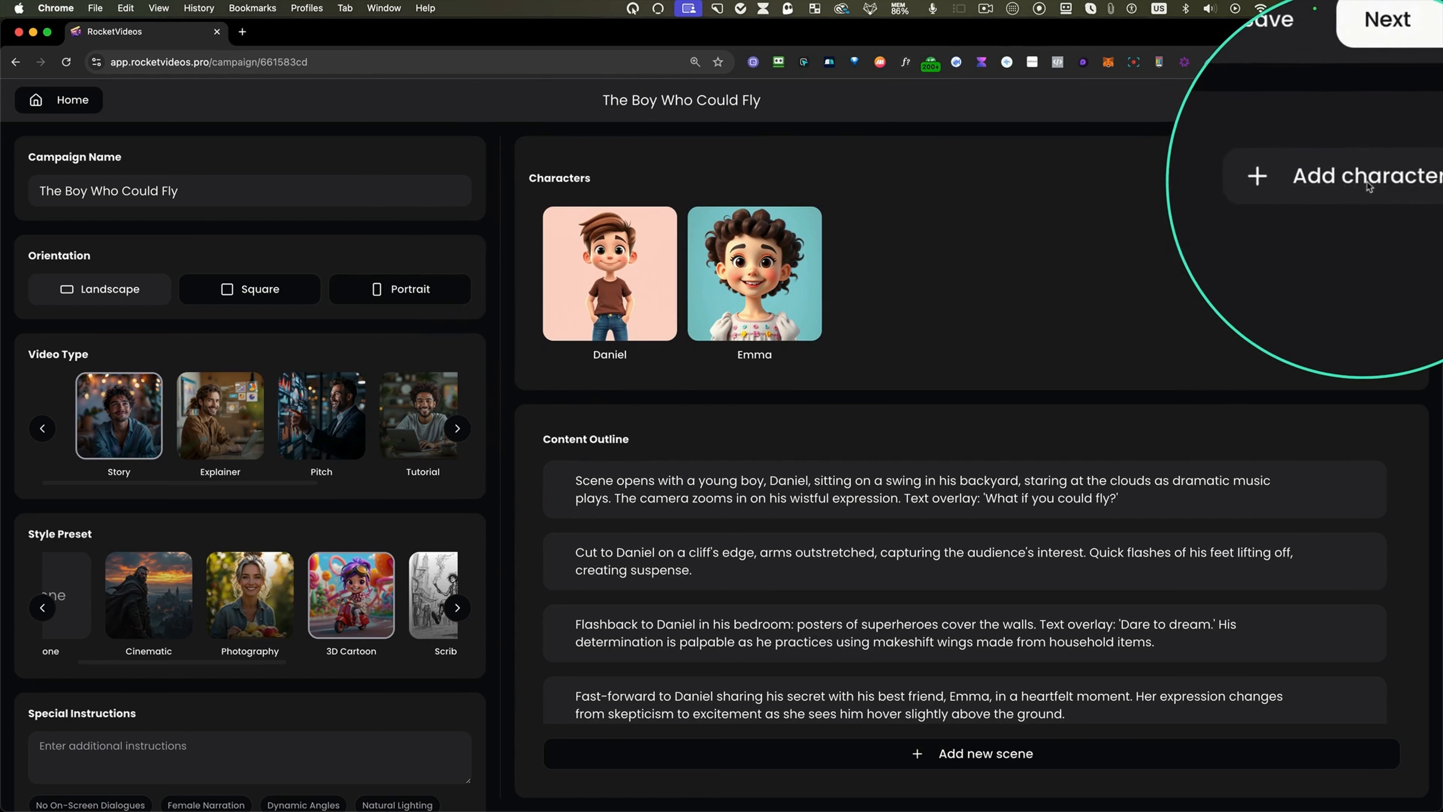
mouse_move(595, 263)
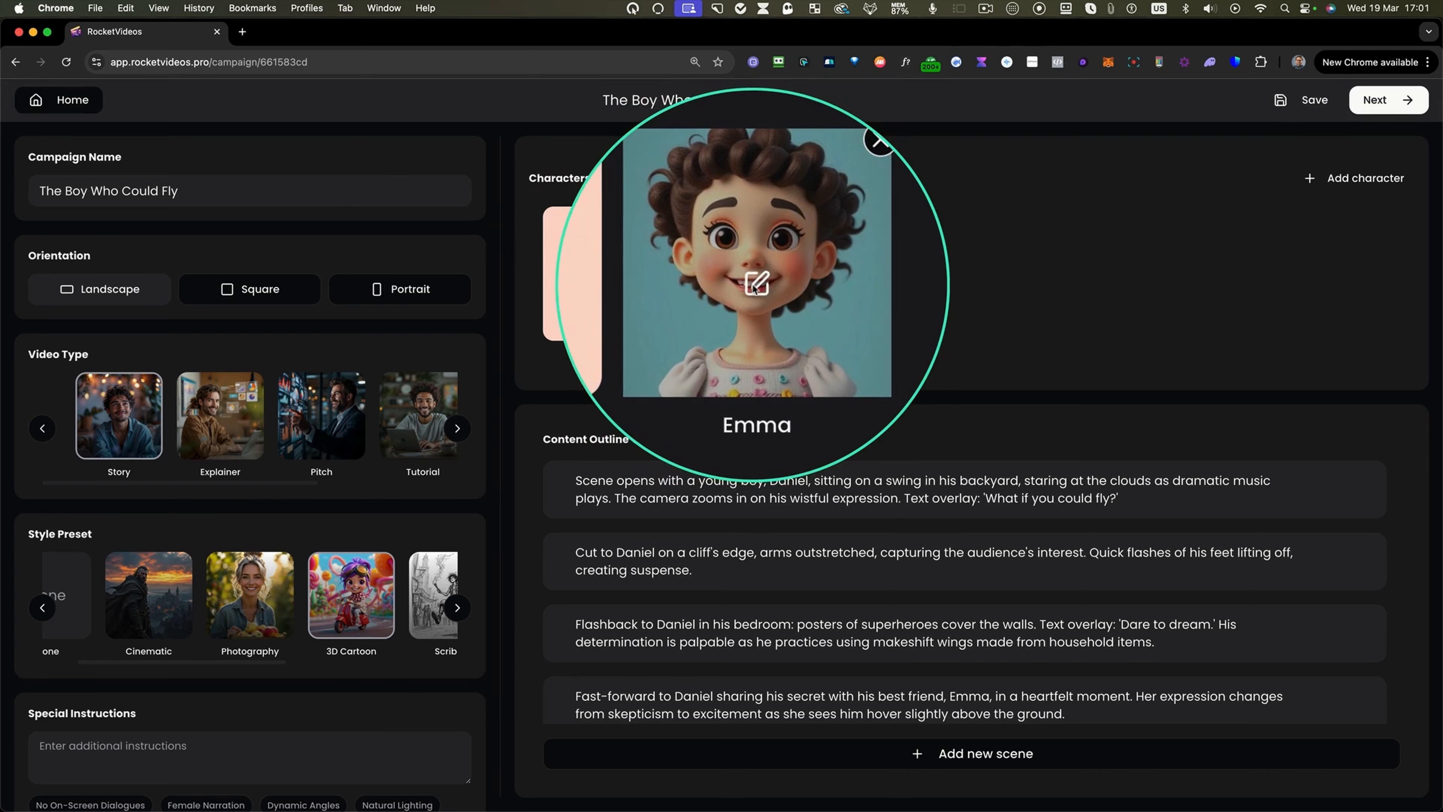
click(759, 287)
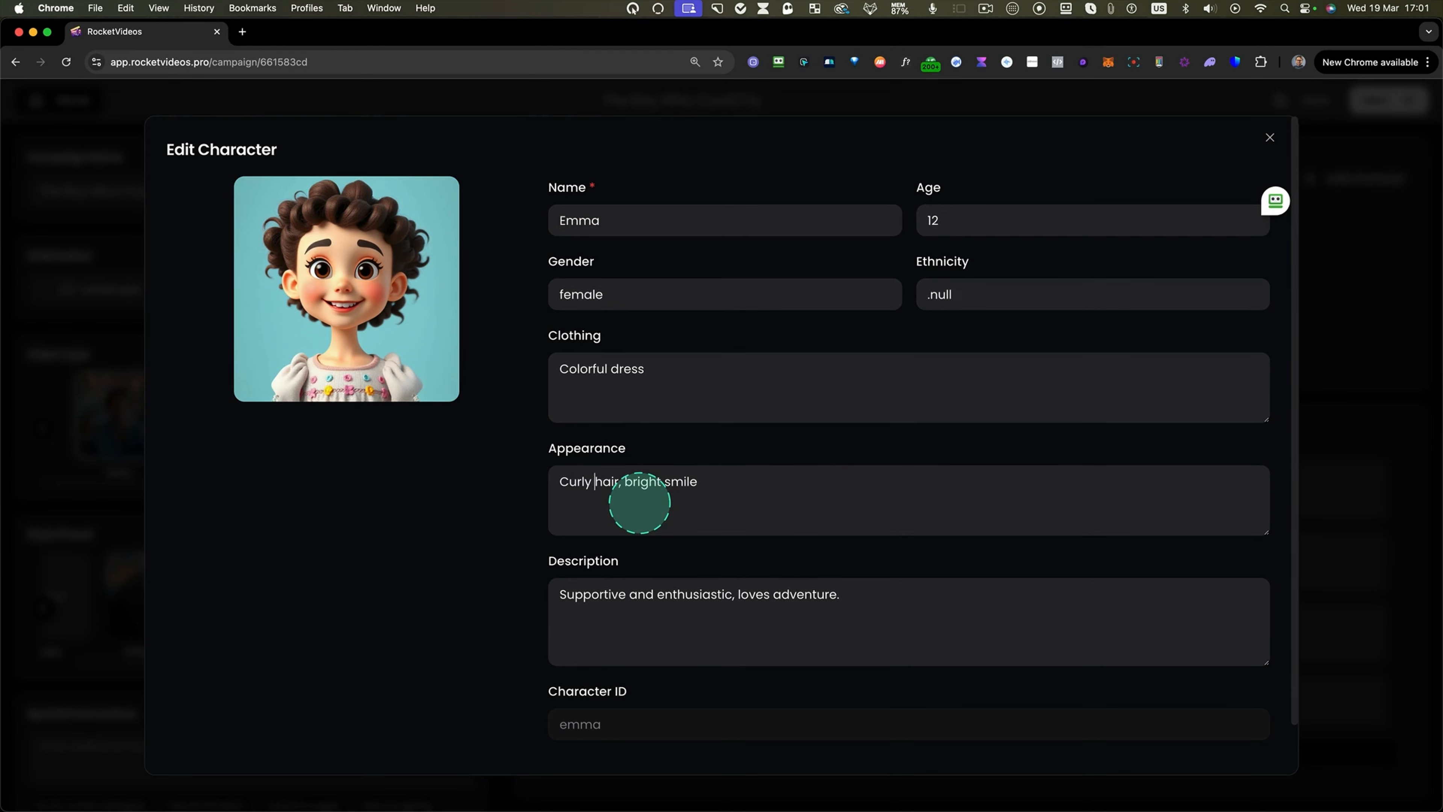
text(long)
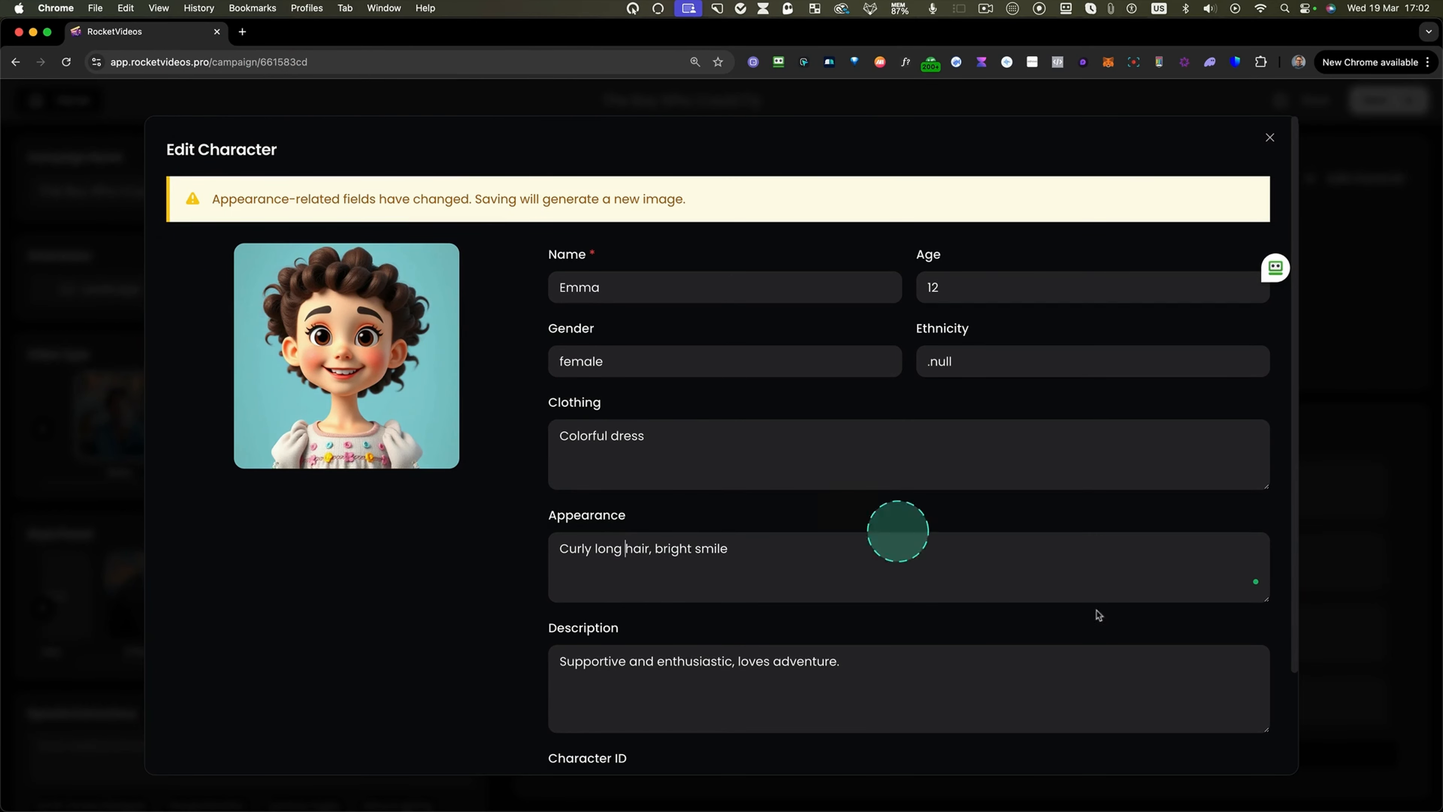
scroll(1107, 619, down, 3)
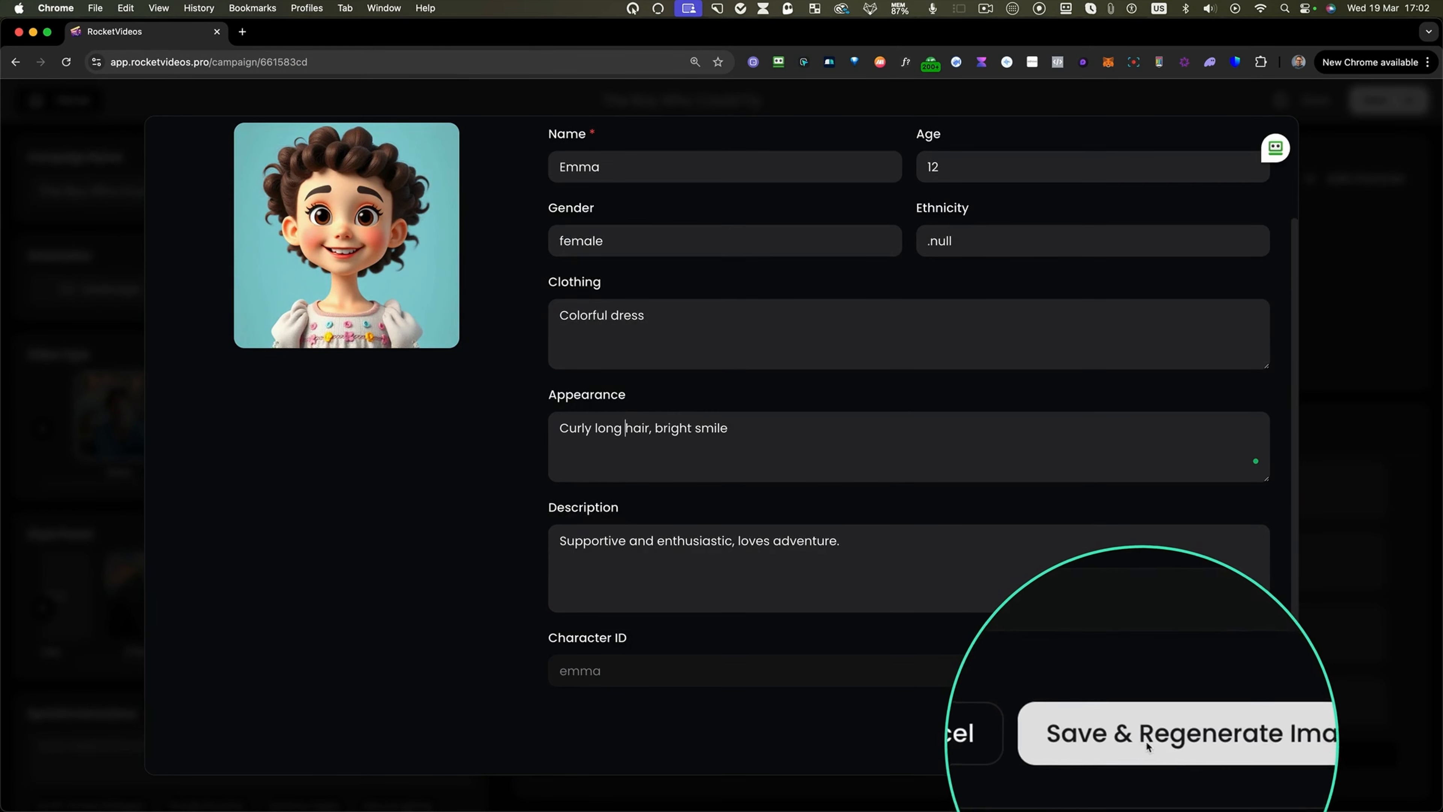
click(1160, 742)
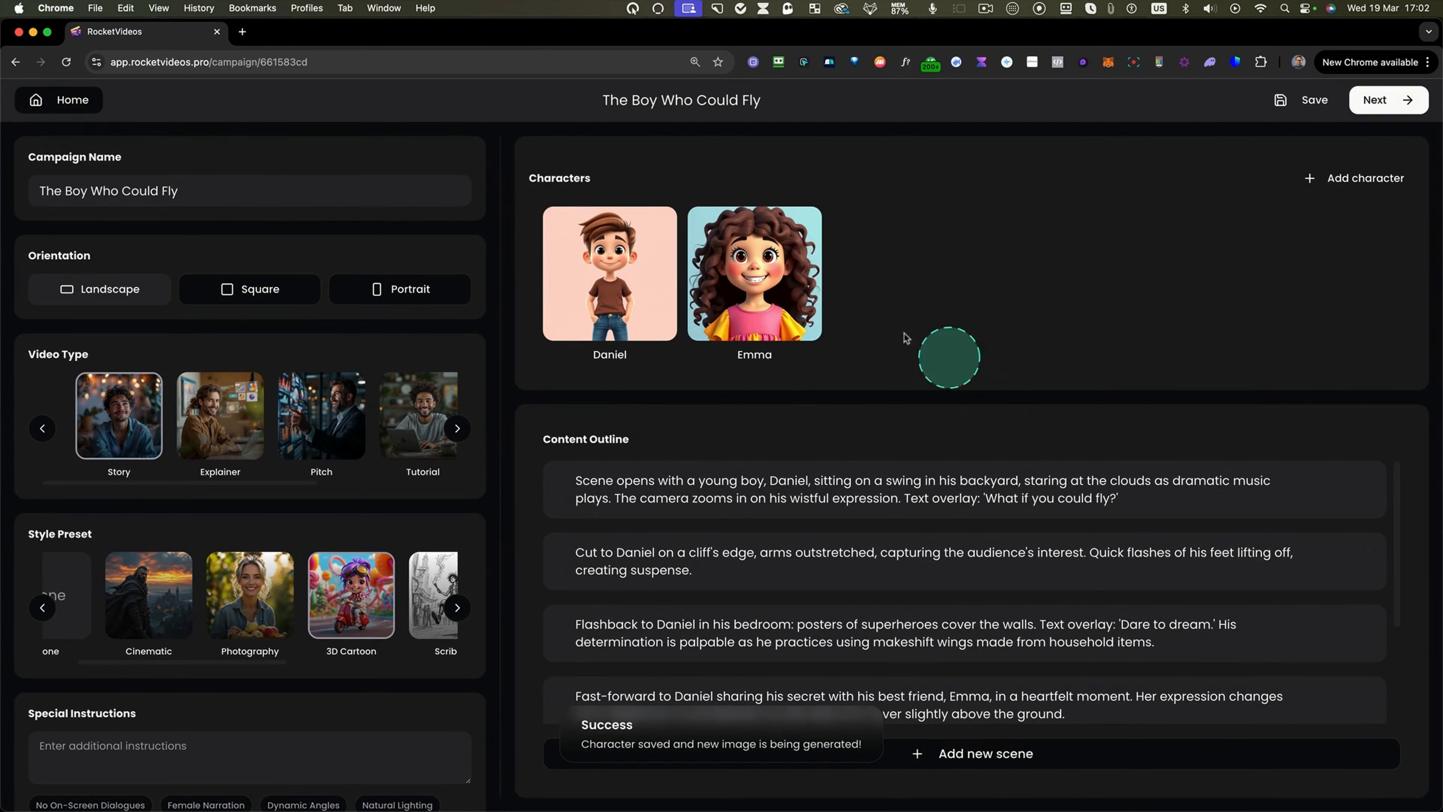
Add the special instruction "Do not include dialogues for on-screen characters.", save the campaign and continue to the storyboard.
mouse_move(765, 332)
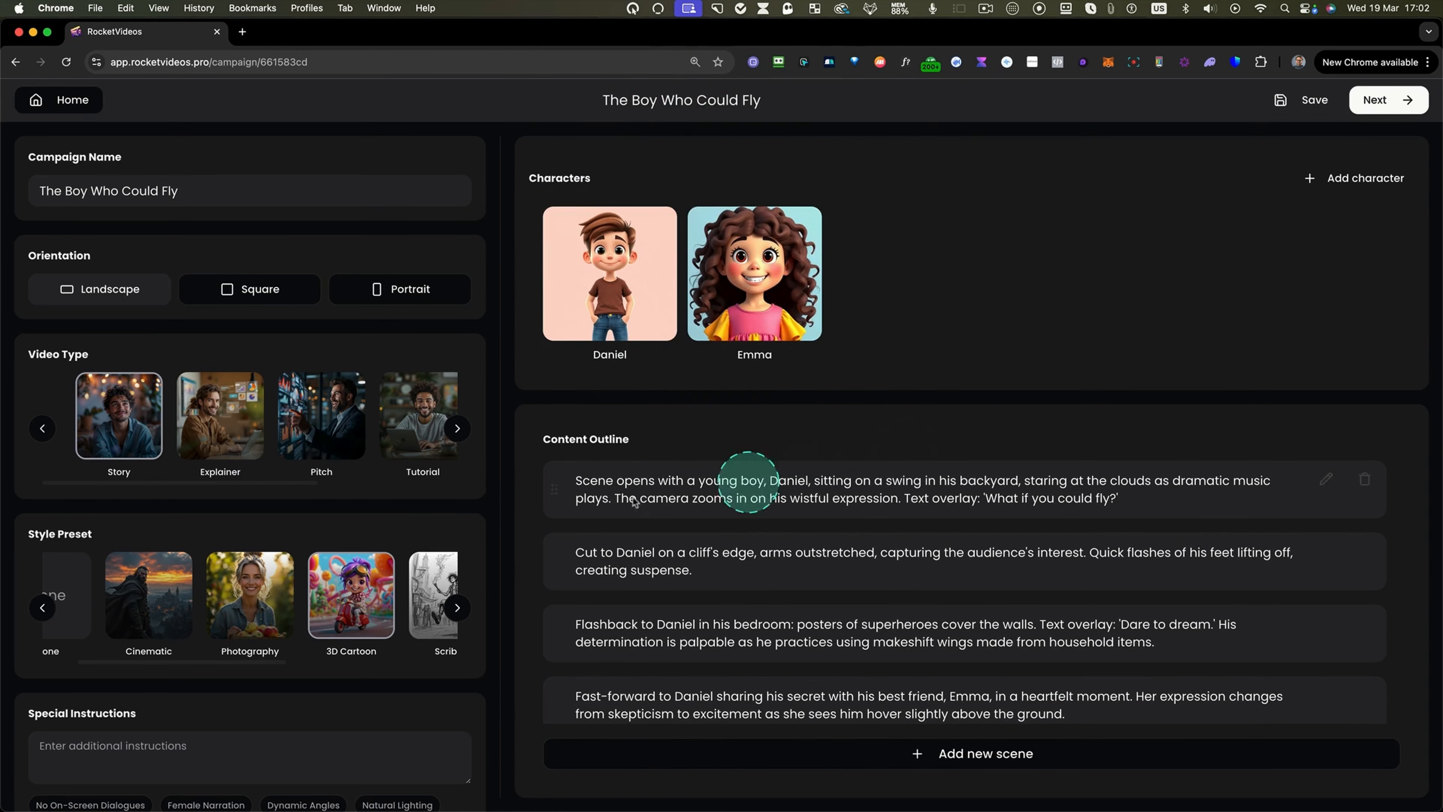
mouse_move(479, 143)
mouse_down()
mouse_move(250, 594)
mouse_move(3, 785)
mouse_up()
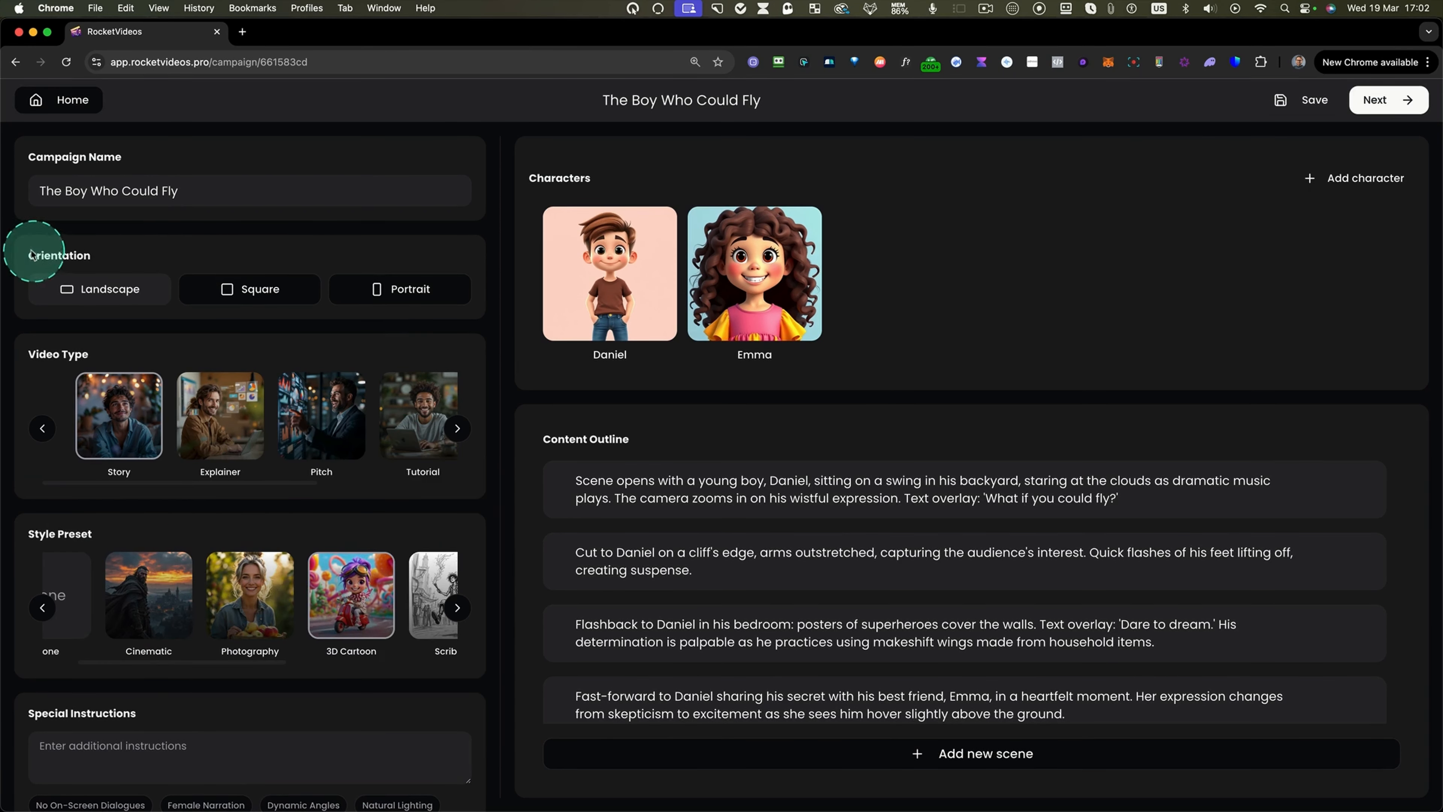
drag(379, 320, 513, 329)
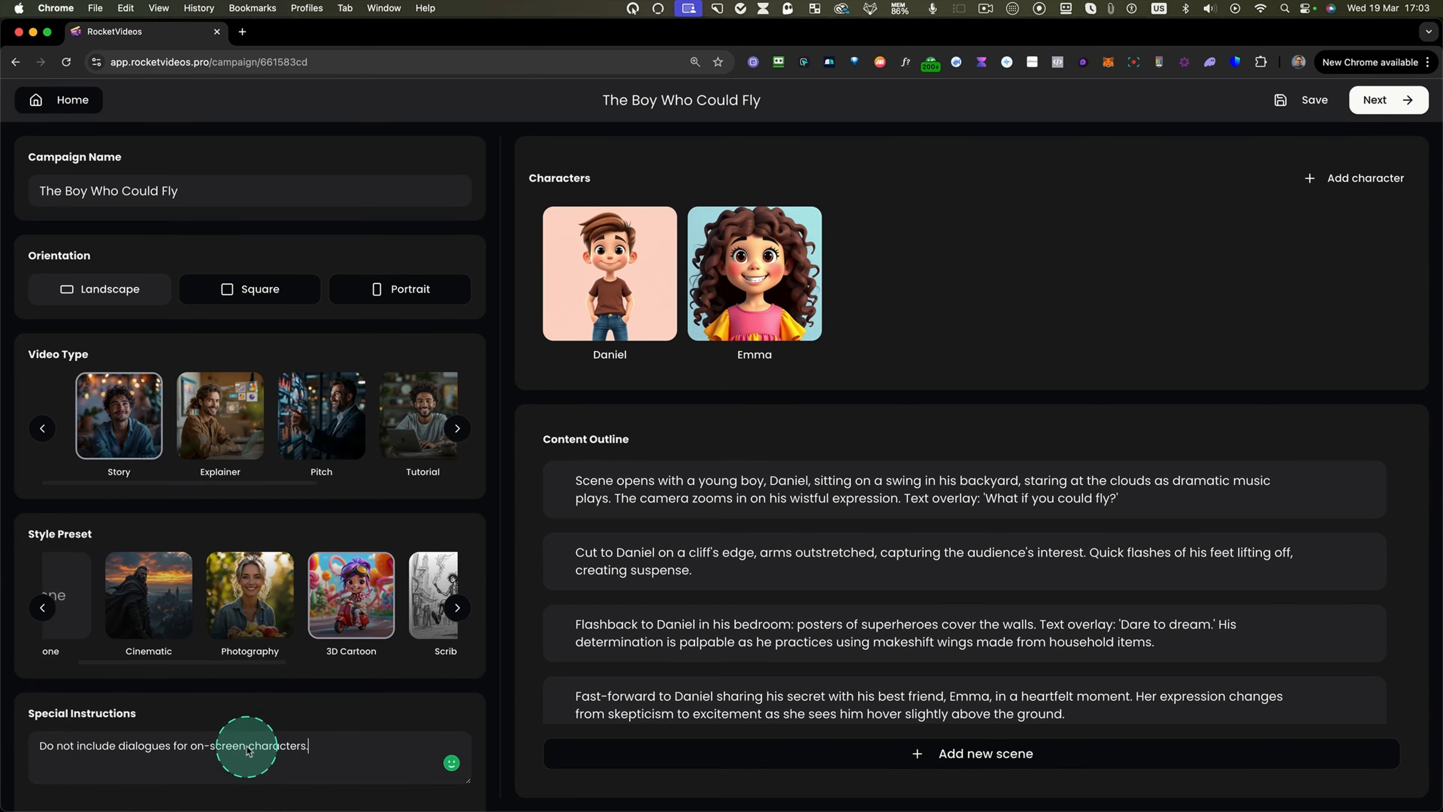
click(1306, 103)
click(1373, 102)
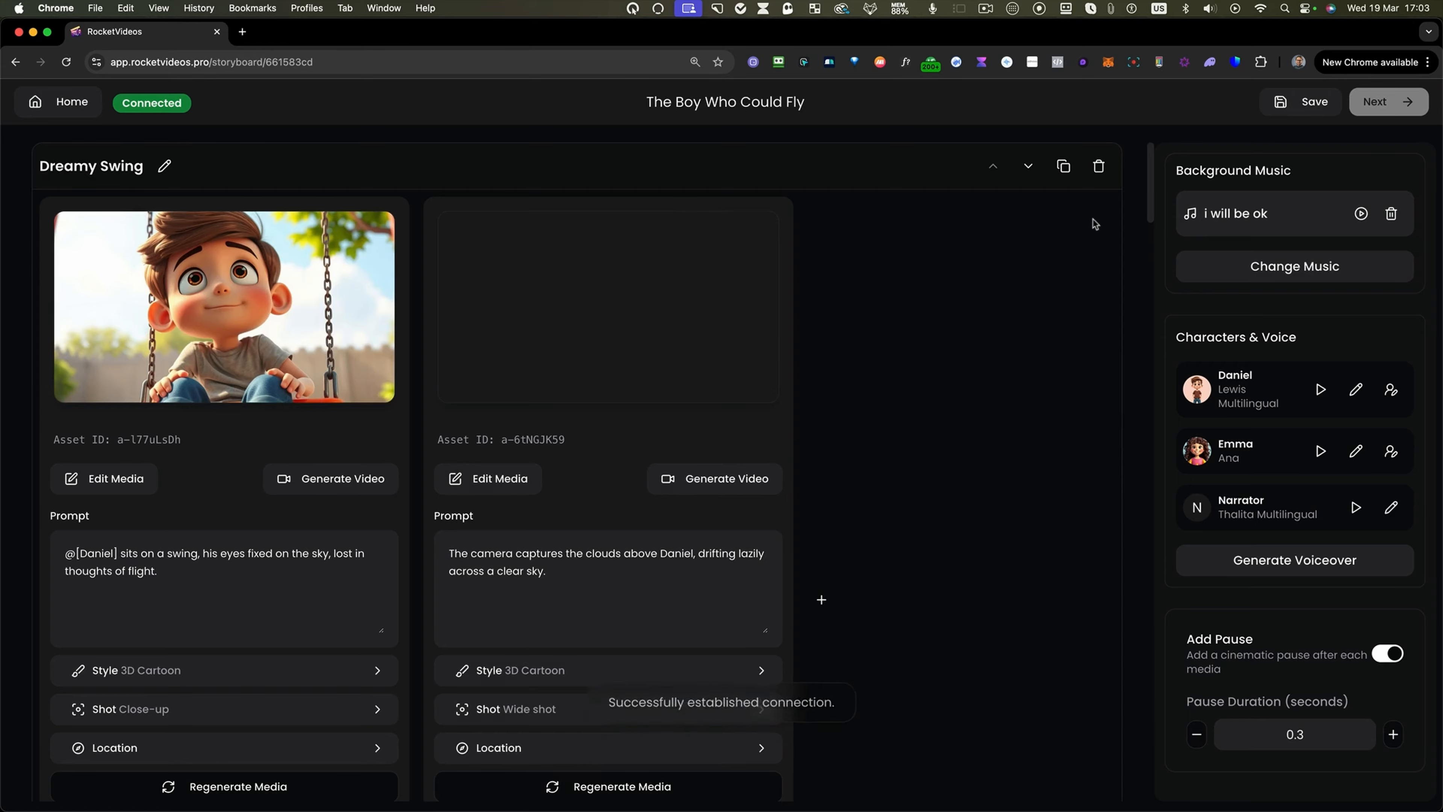
Scroll through the storyboard scenes to review each scene's images, prompts, shots and narration.
scroll(868, 379, down, 5)
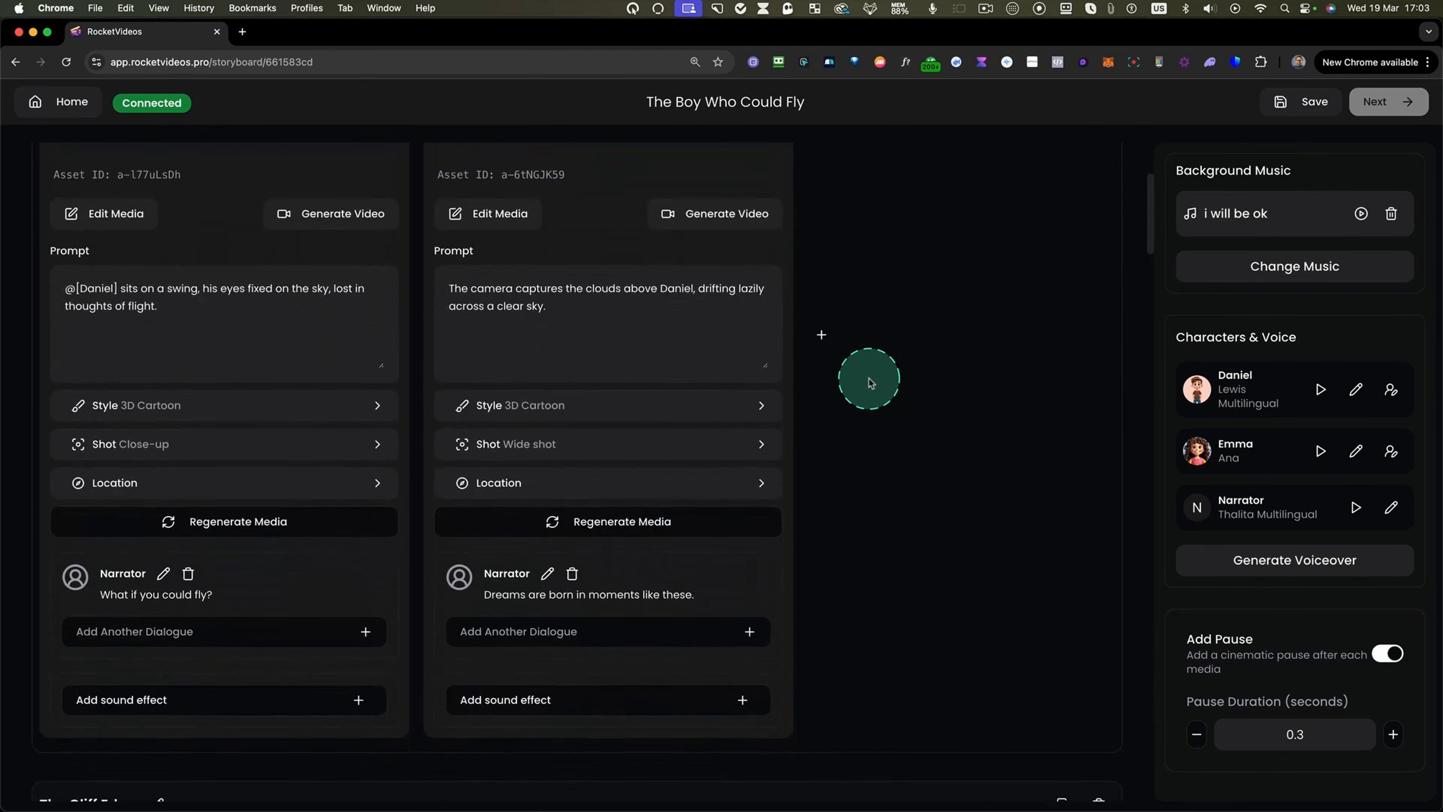
scroll(868, 380, down, 8)
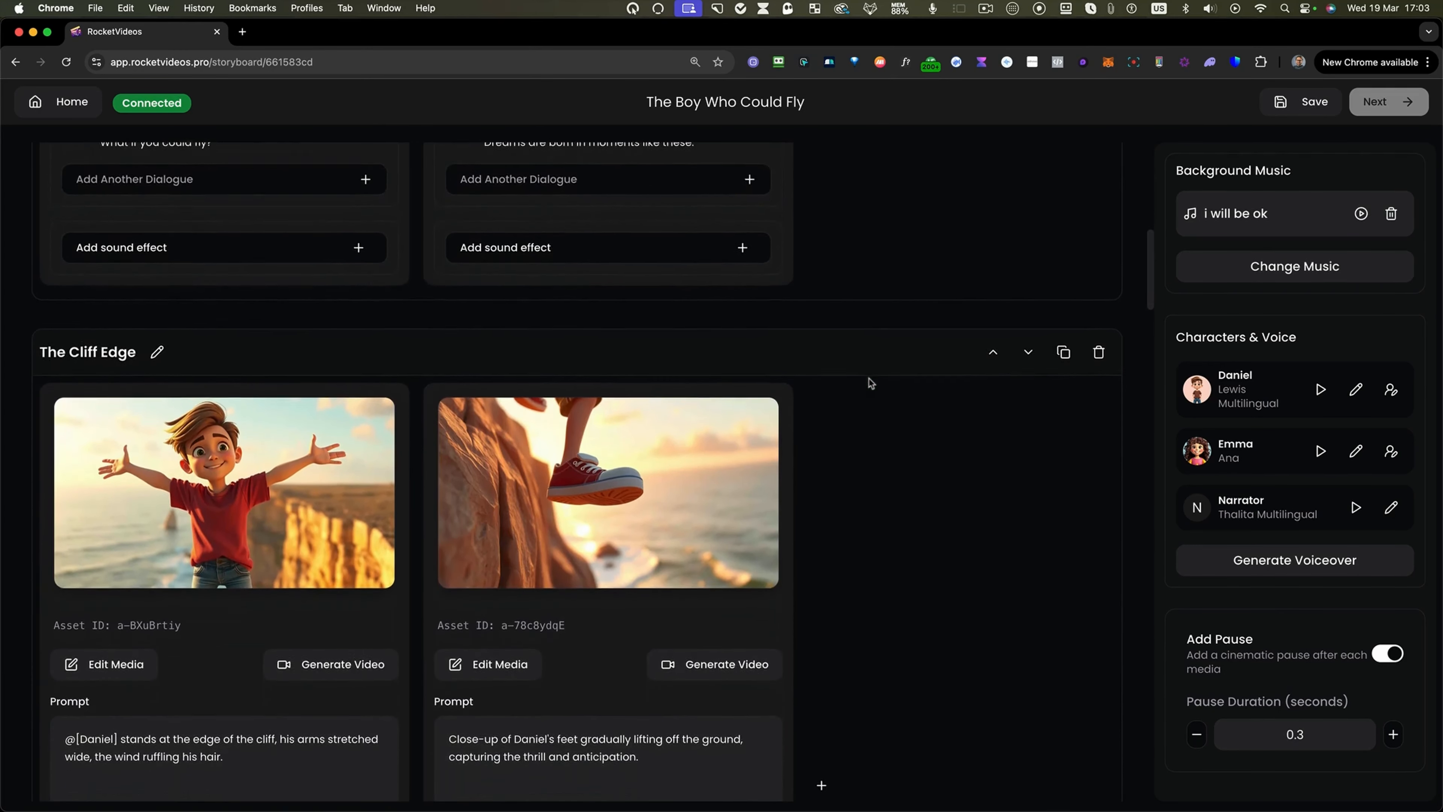
scroll(869, 380, down, 1)
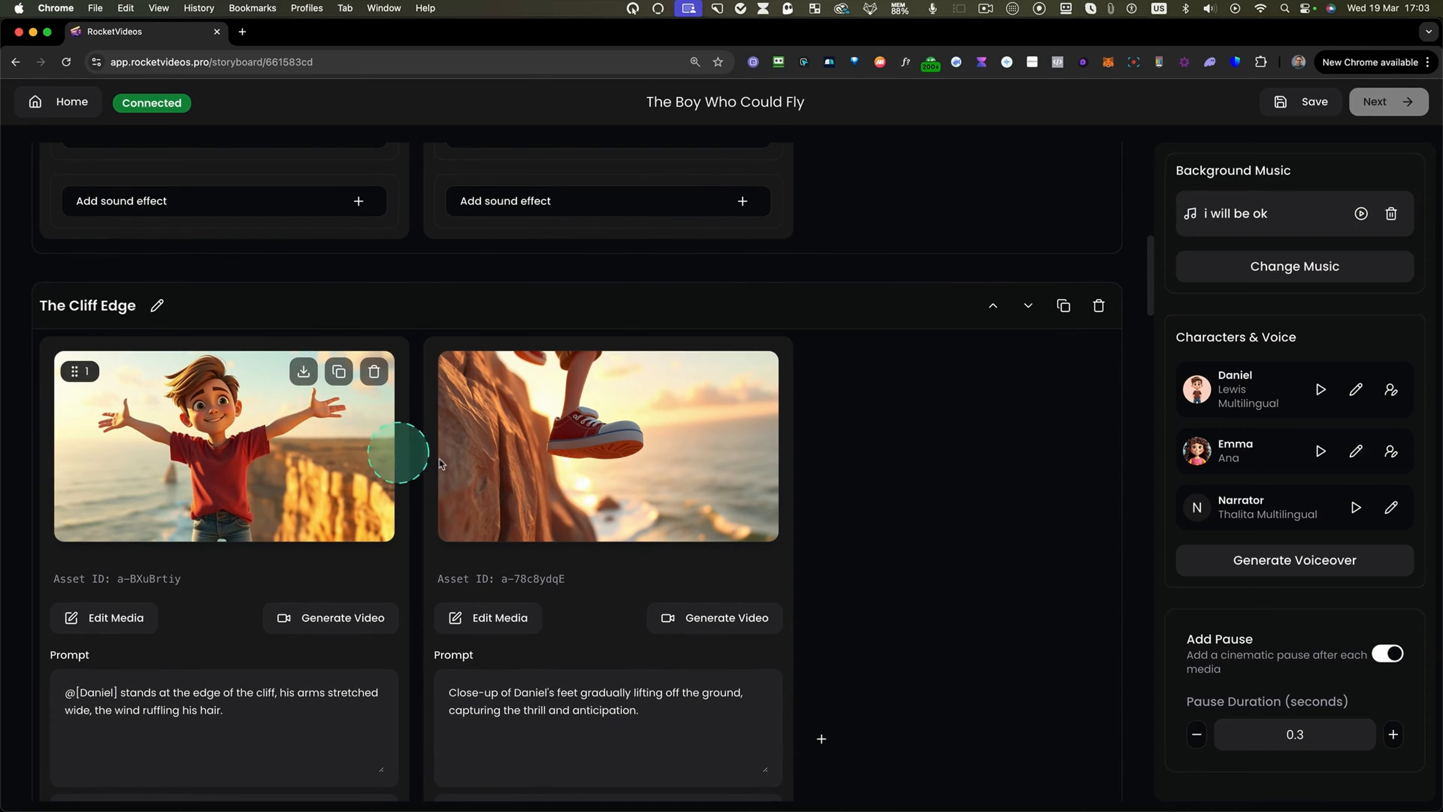
scroll(851, 483, down, 8)
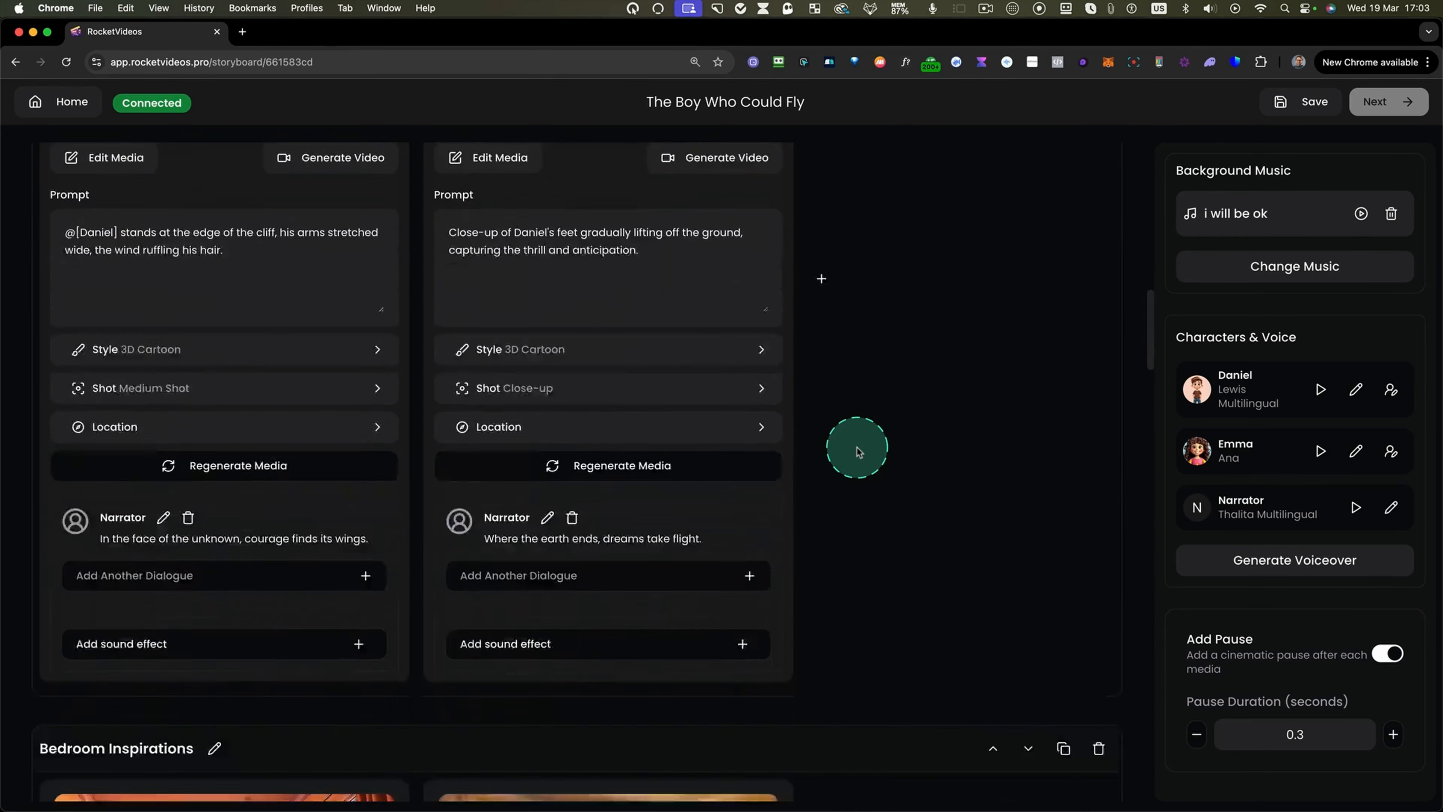
scroll(857, 451, down, 9)
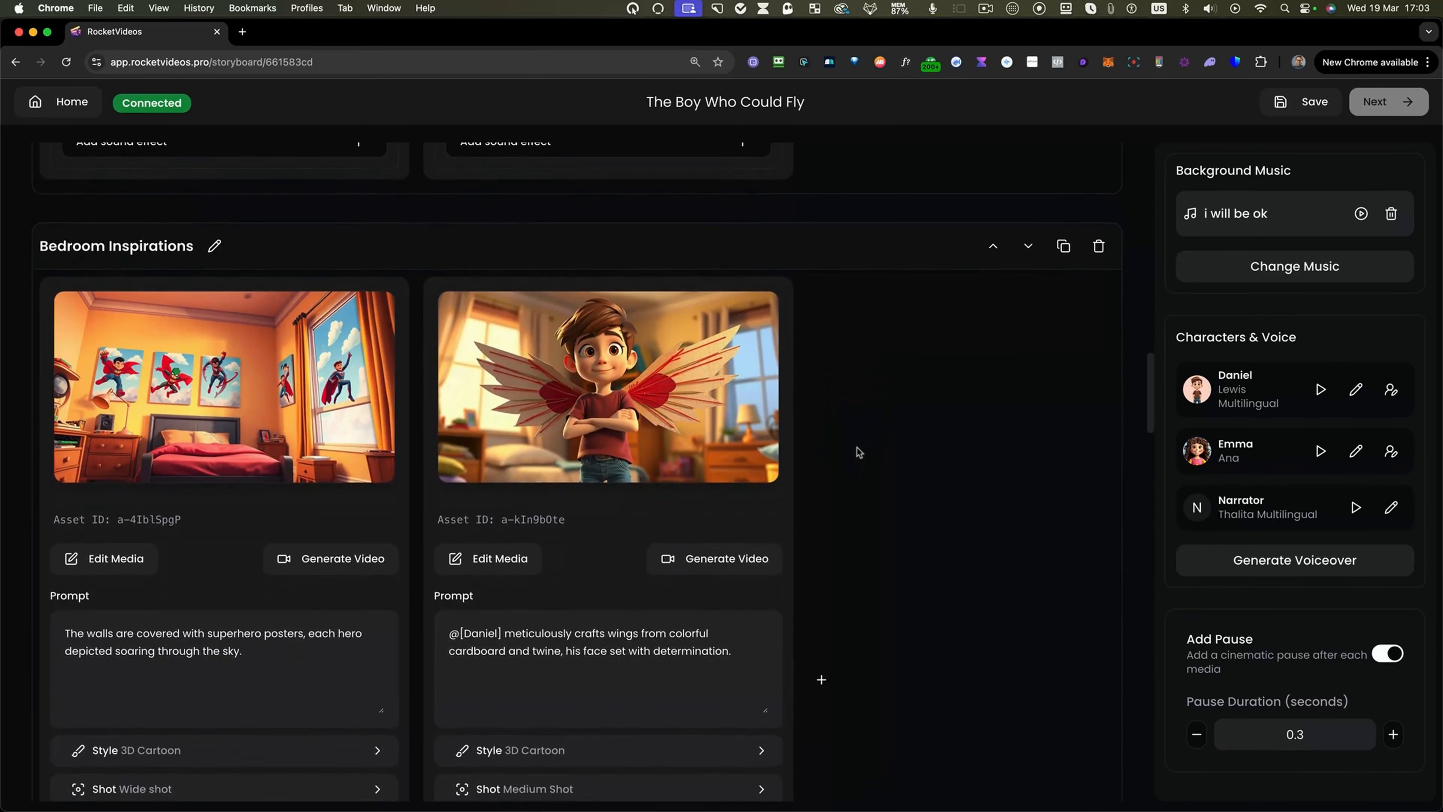
scroll(857, 449, down, 1)
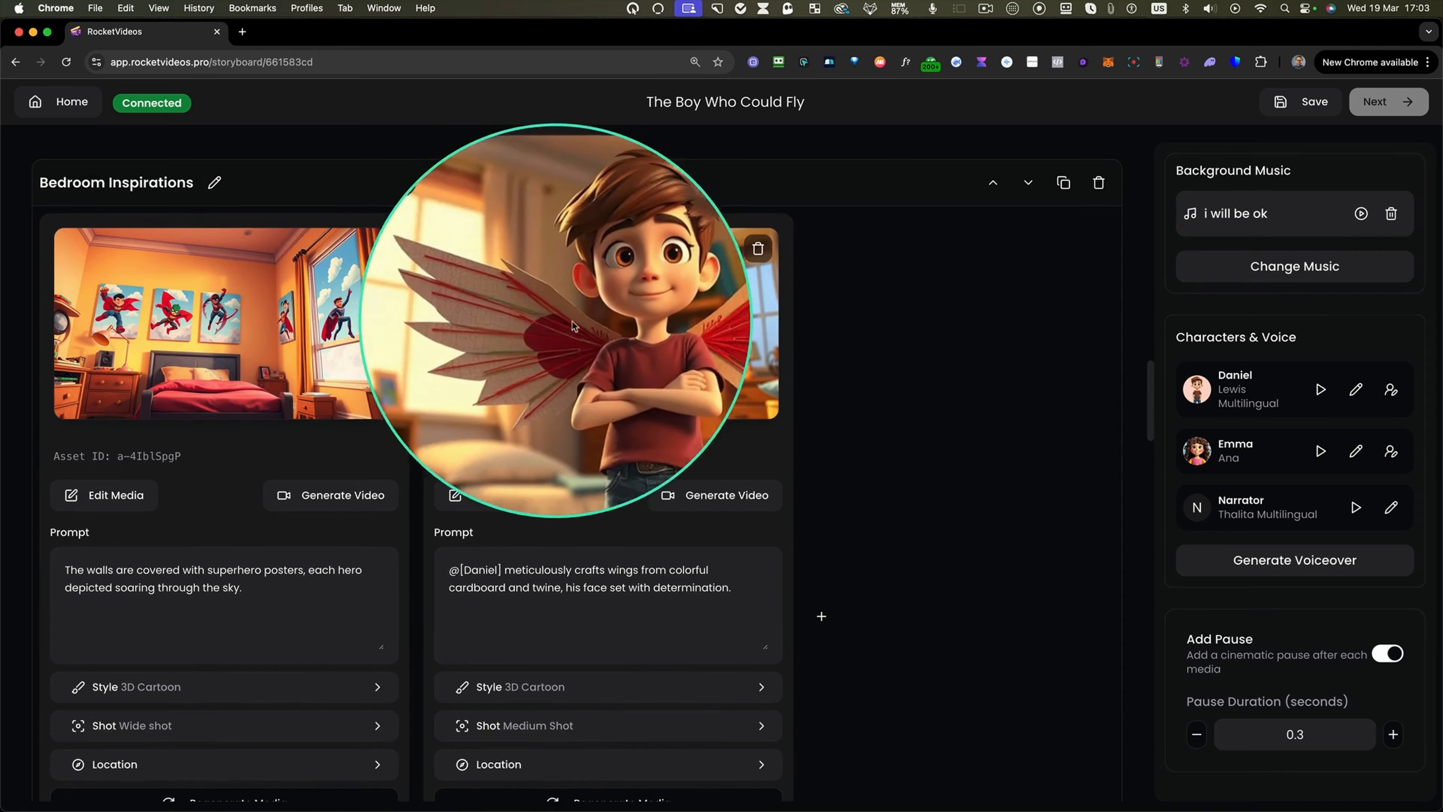
scroll(850, 421, down, 4)
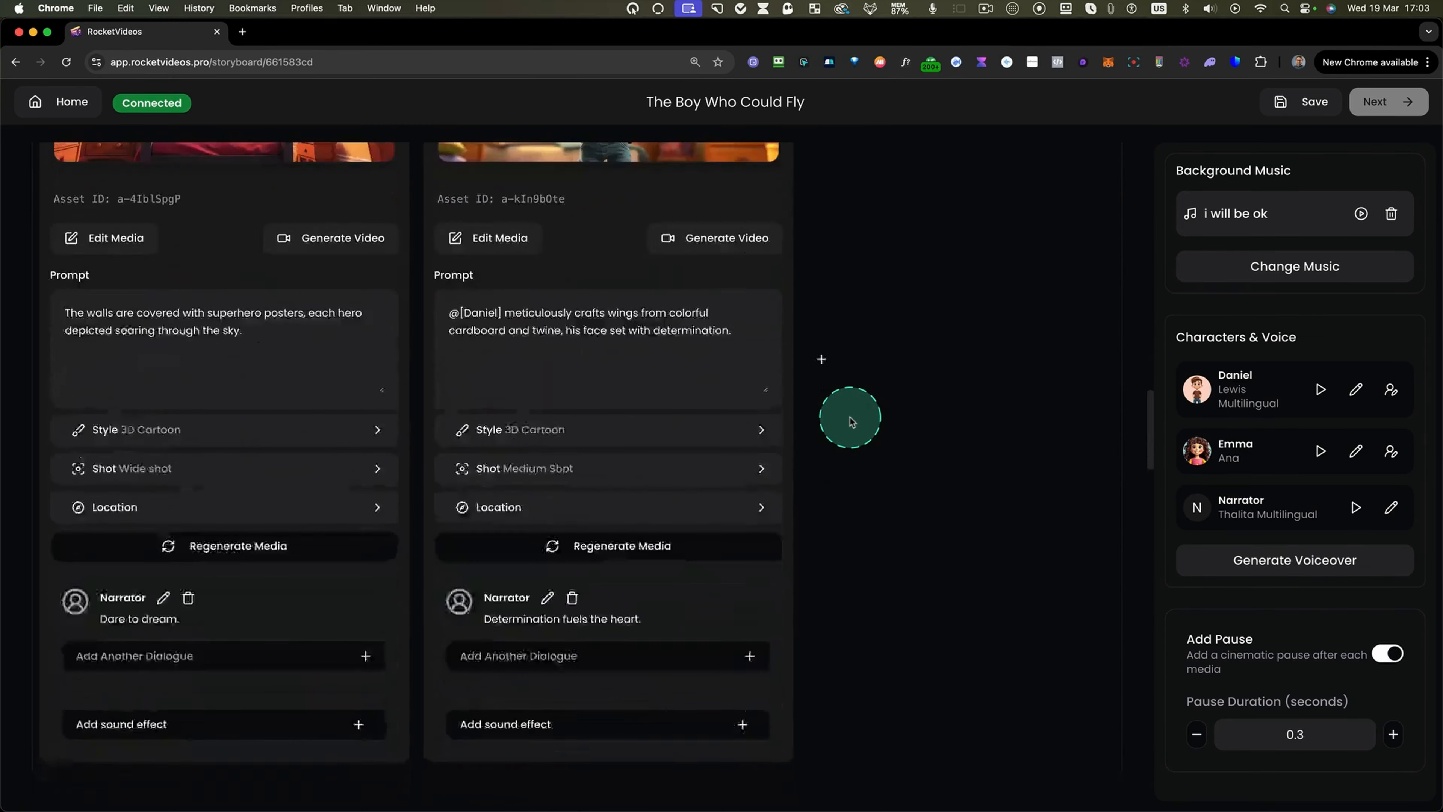
scroll(850, 420, down, 10)
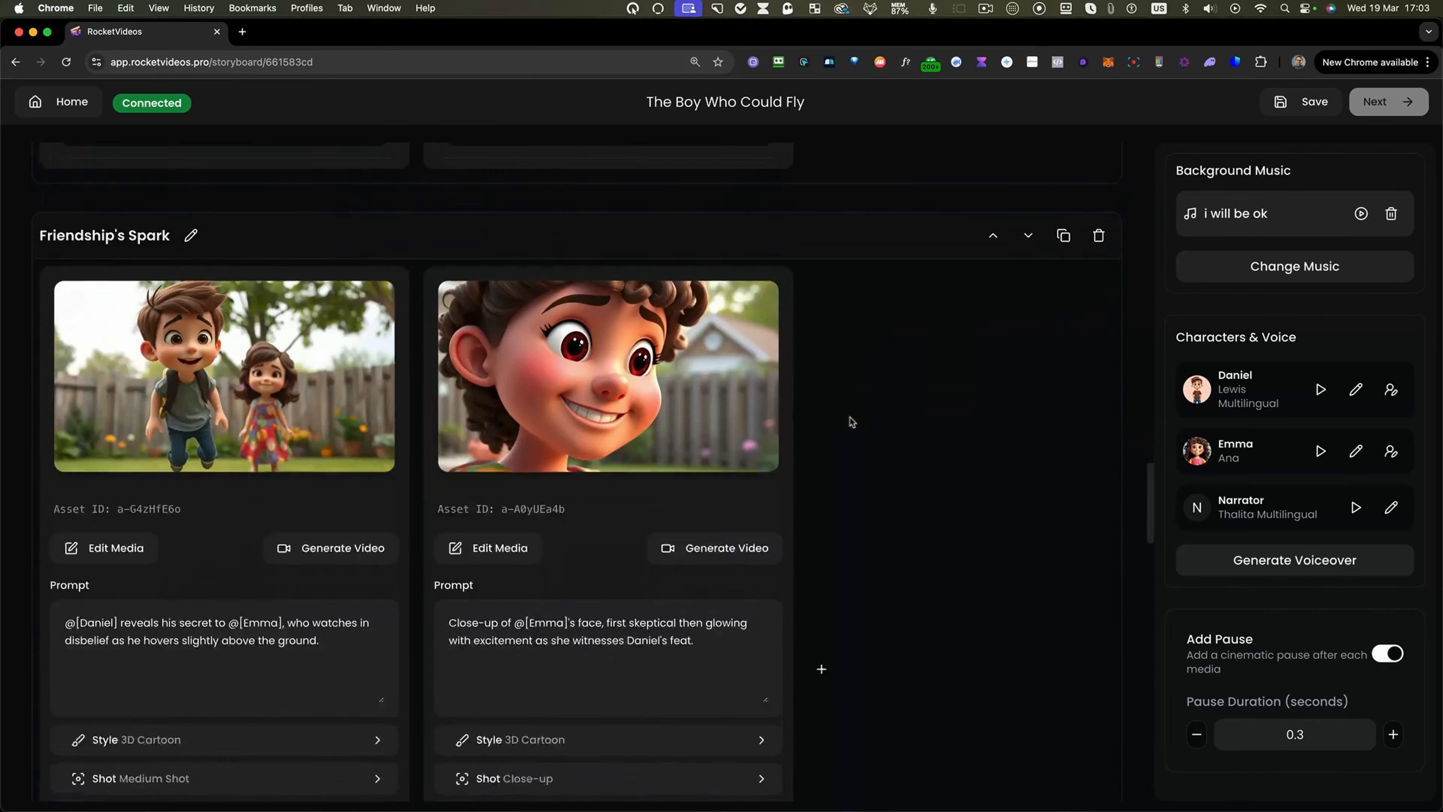
scroll(850, 420, down, 11)
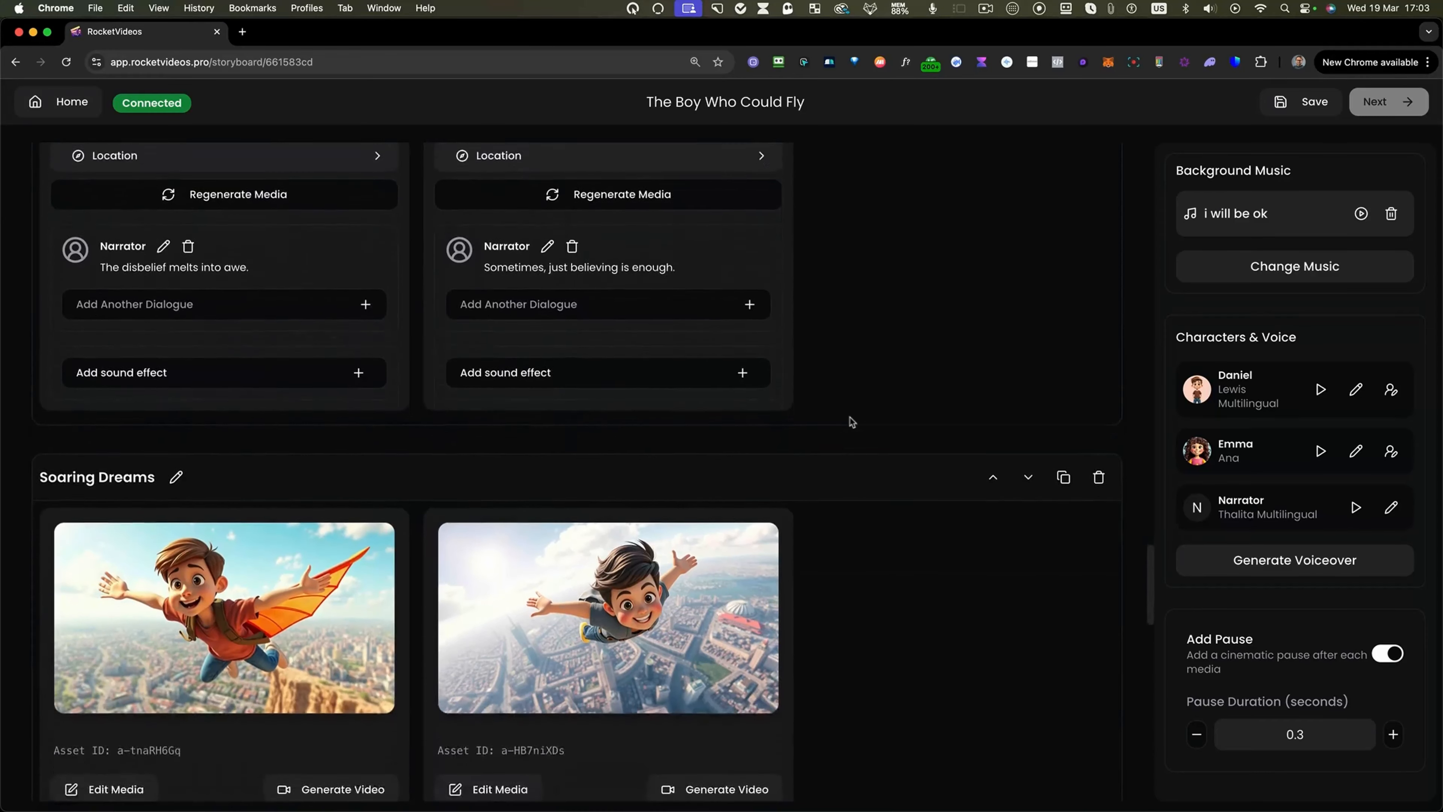
scroll(850, 420, down, 4)
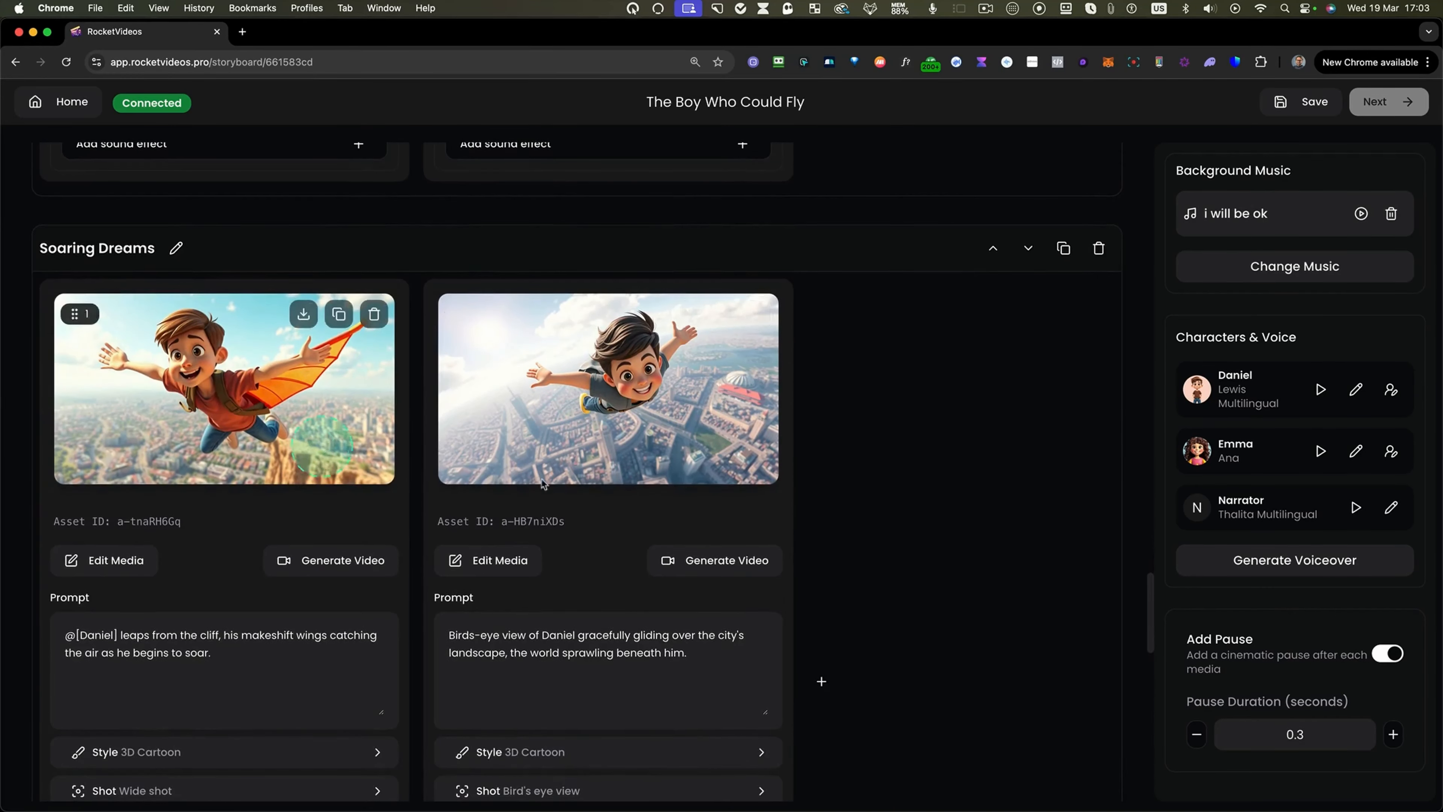
scroll(862, 461, down, 12)
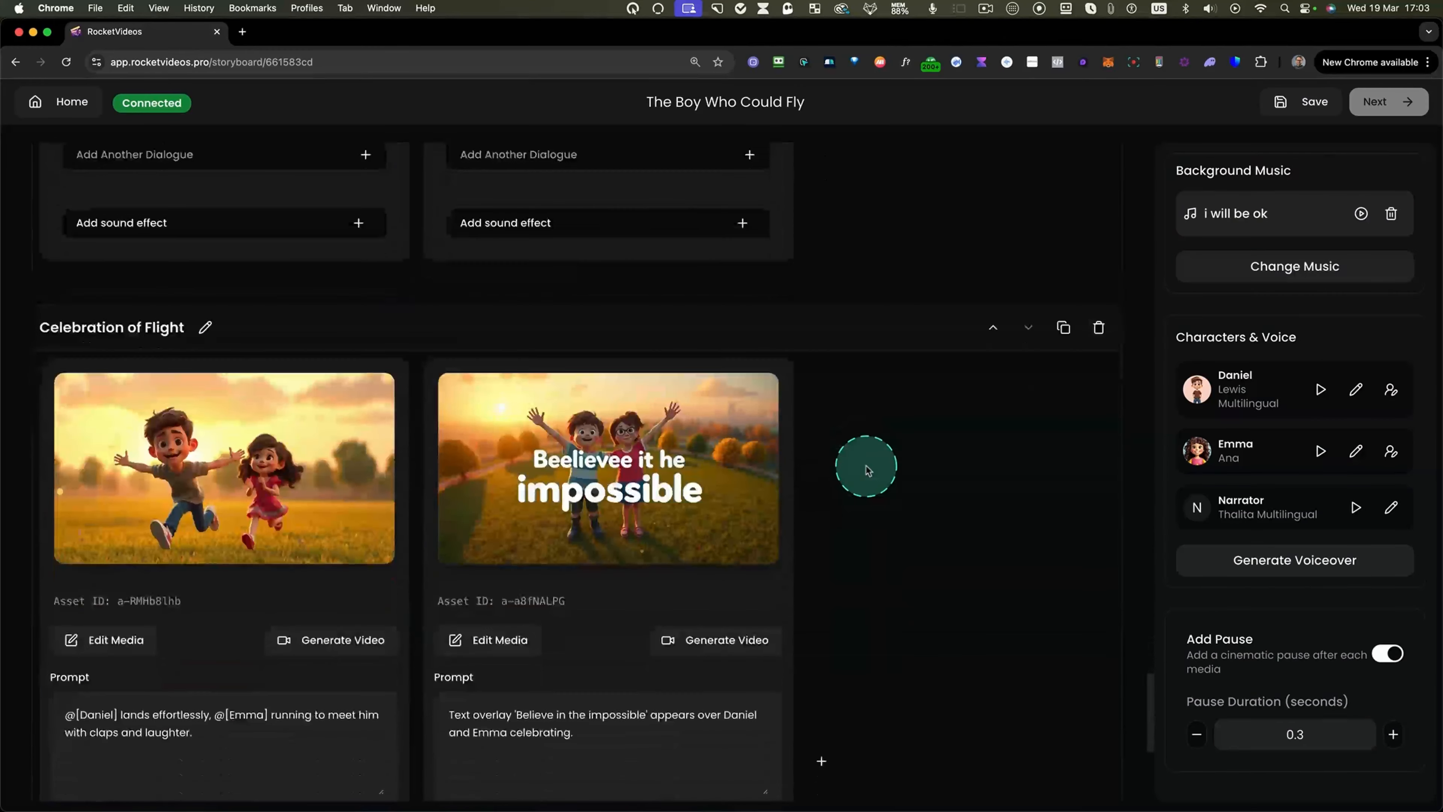
scroll(865, 466, down, 7)
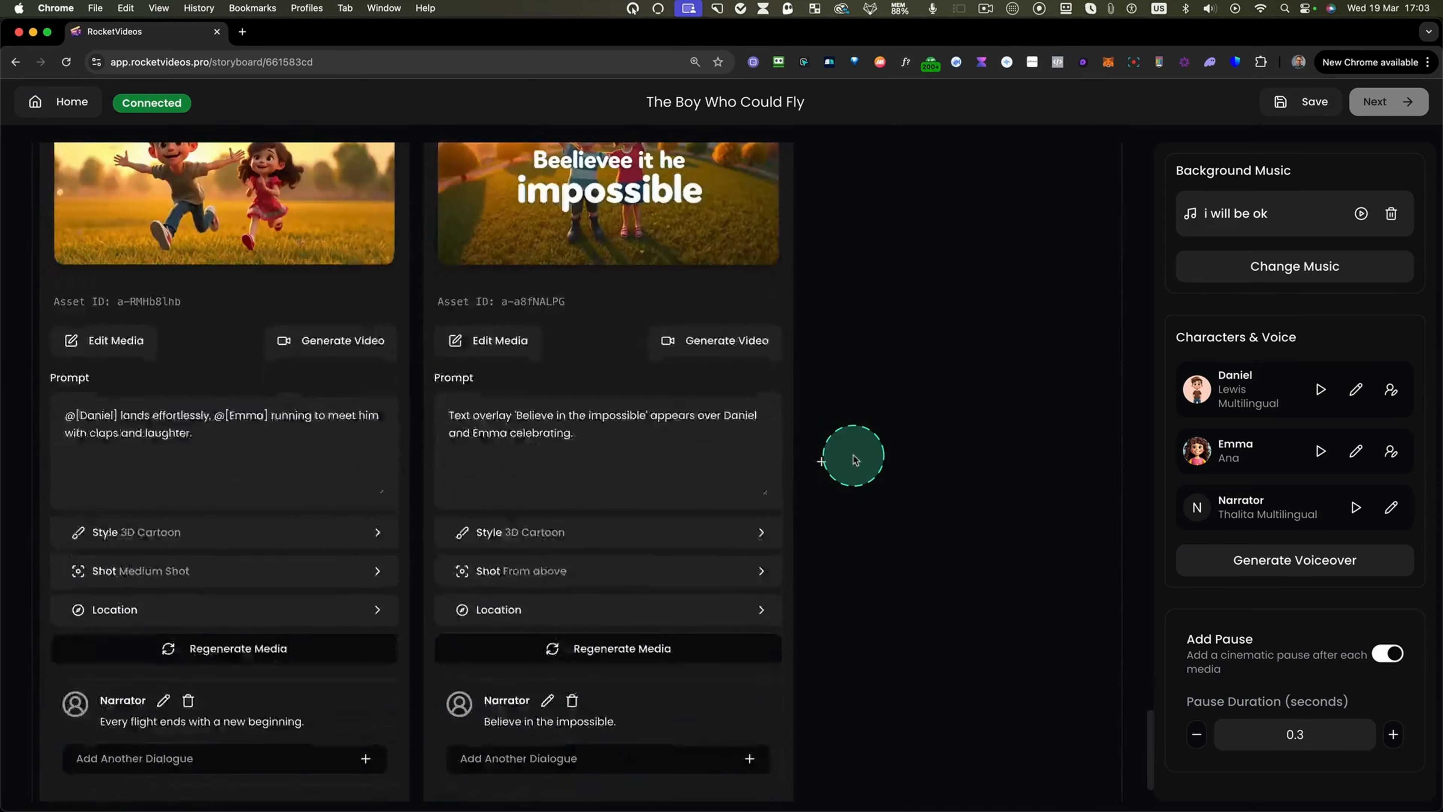
Examine the media cards of the opening Dreamy Swing and Cliff Edge scenes.
scroll(854, 455, up, 20)
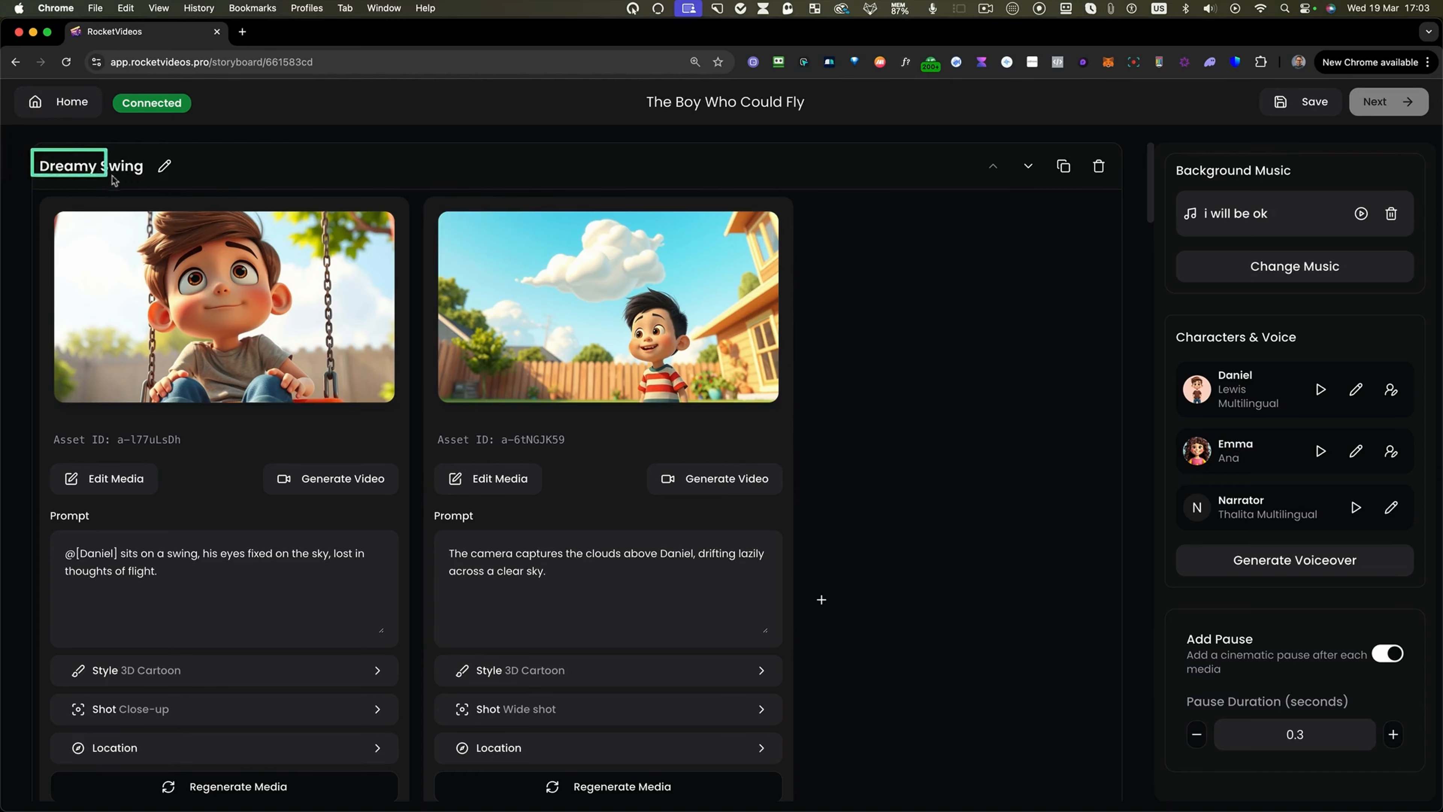
scroll(32, 196, down, 8)
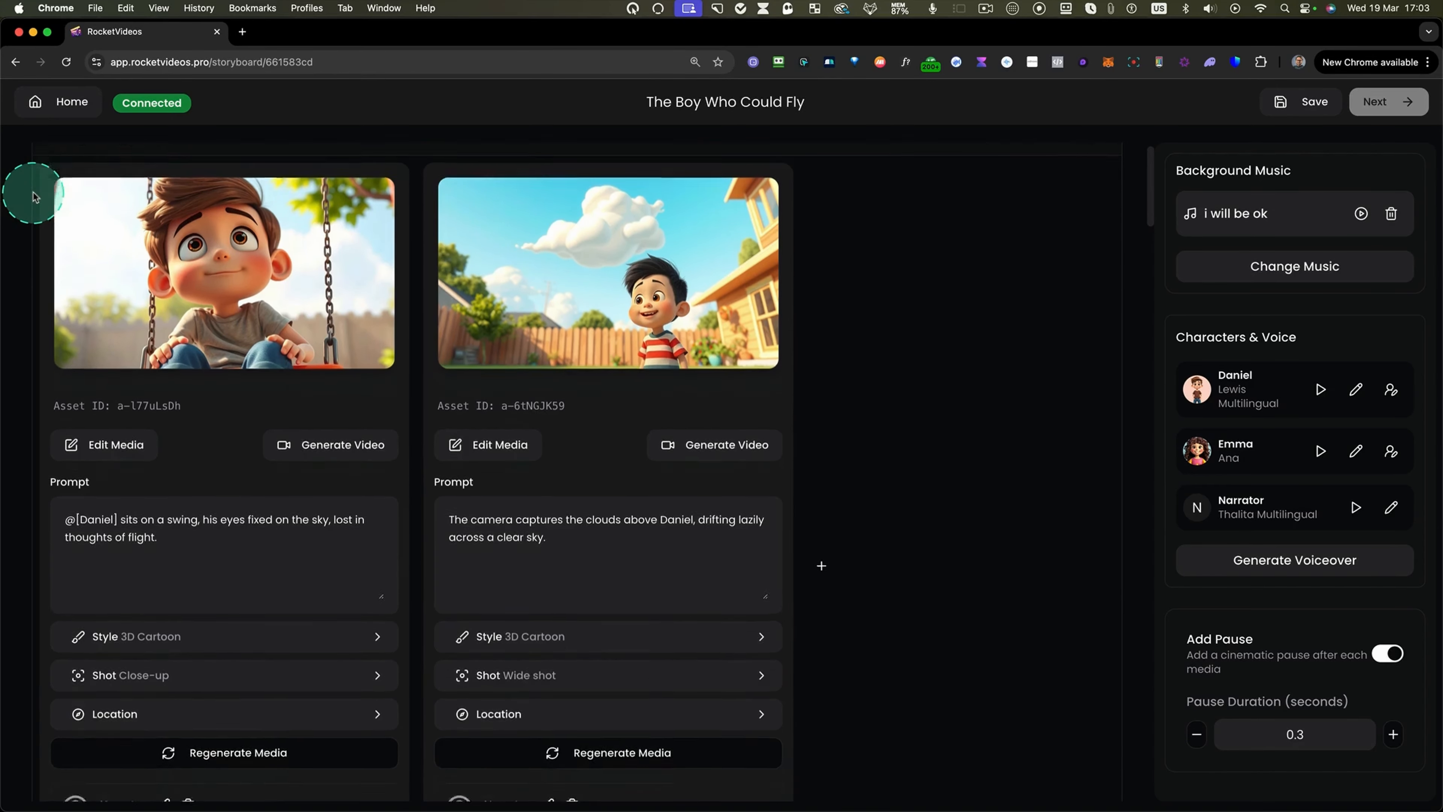
scroll(32, 196, down, 6)
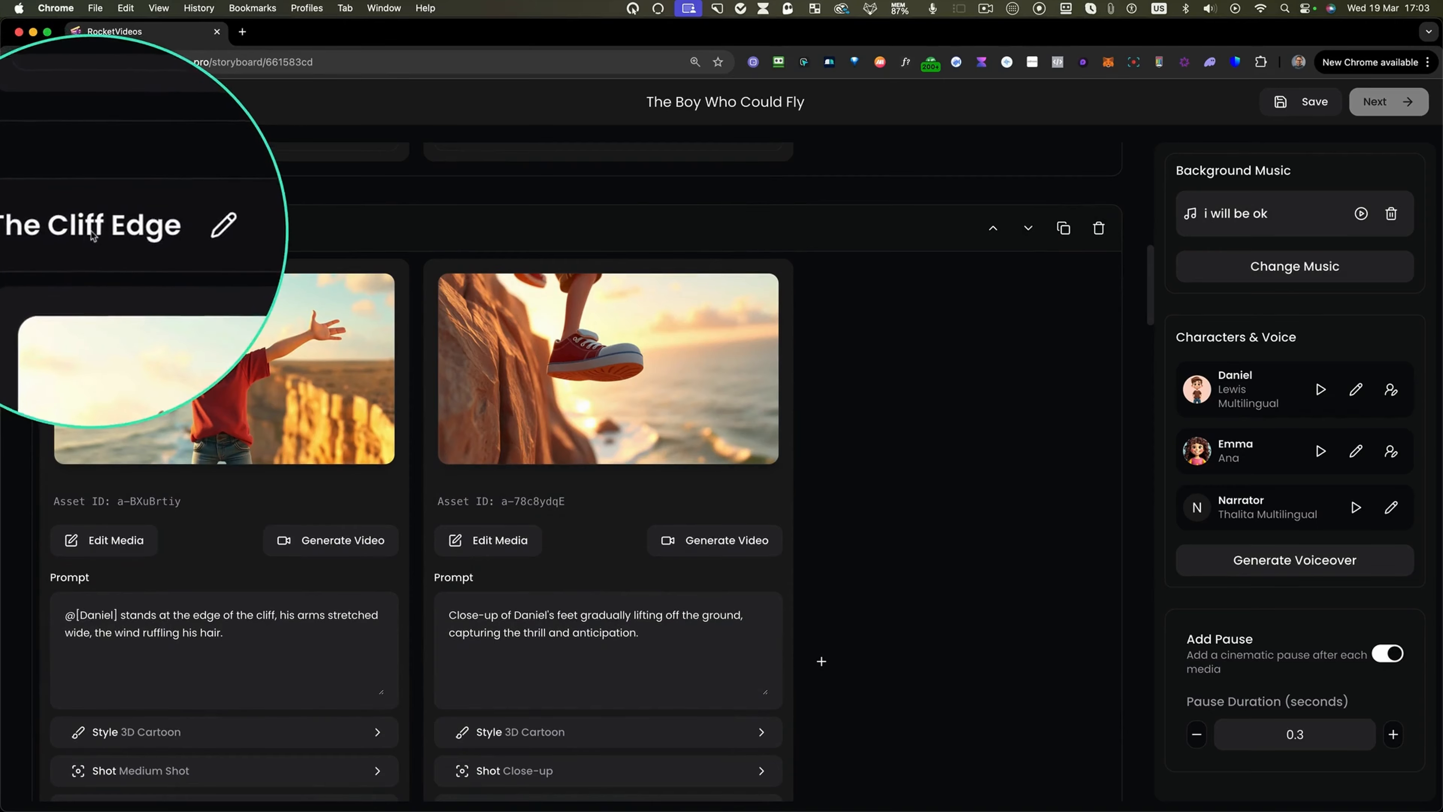
drag(27, 202, 640, 743)
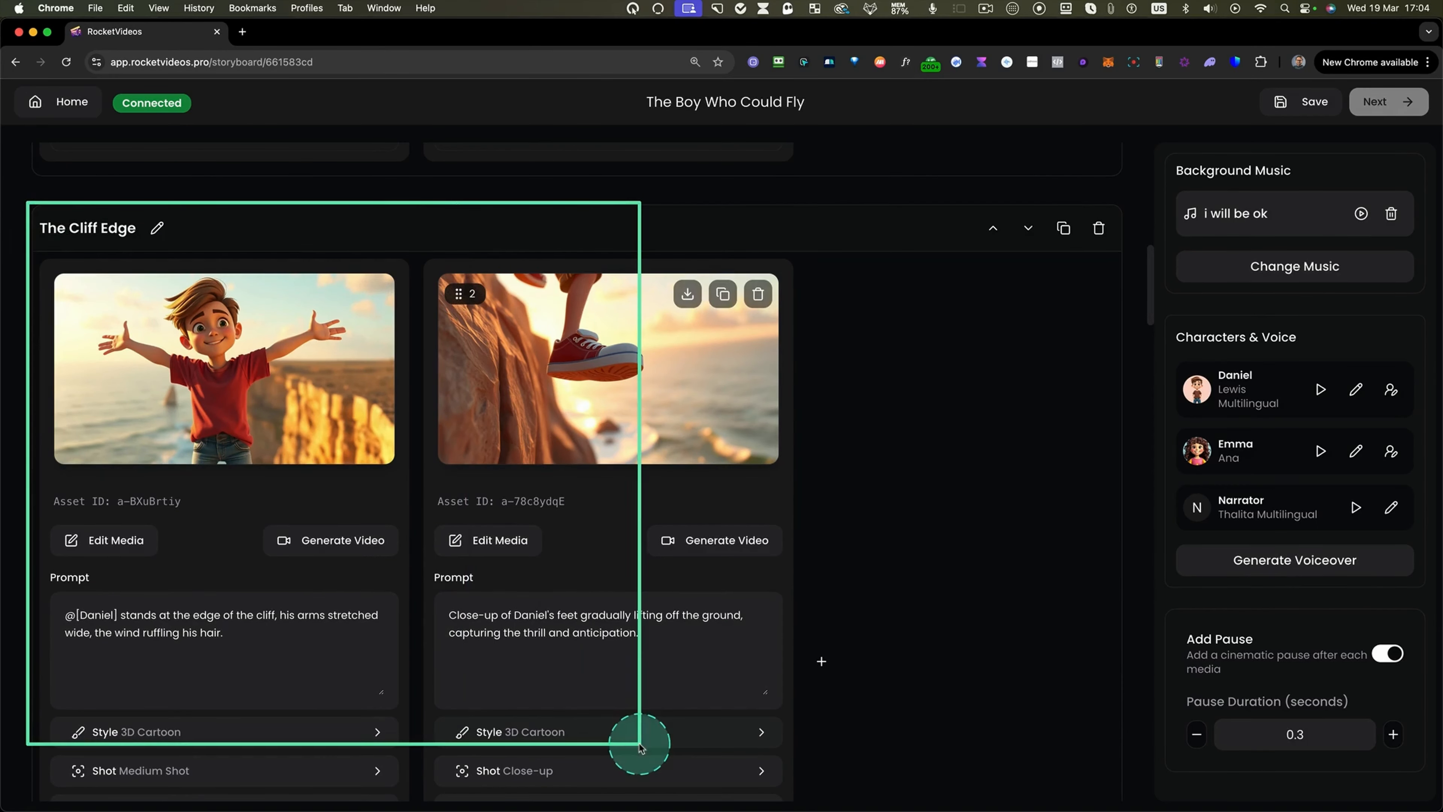
scroll(871, 533, up, 15)
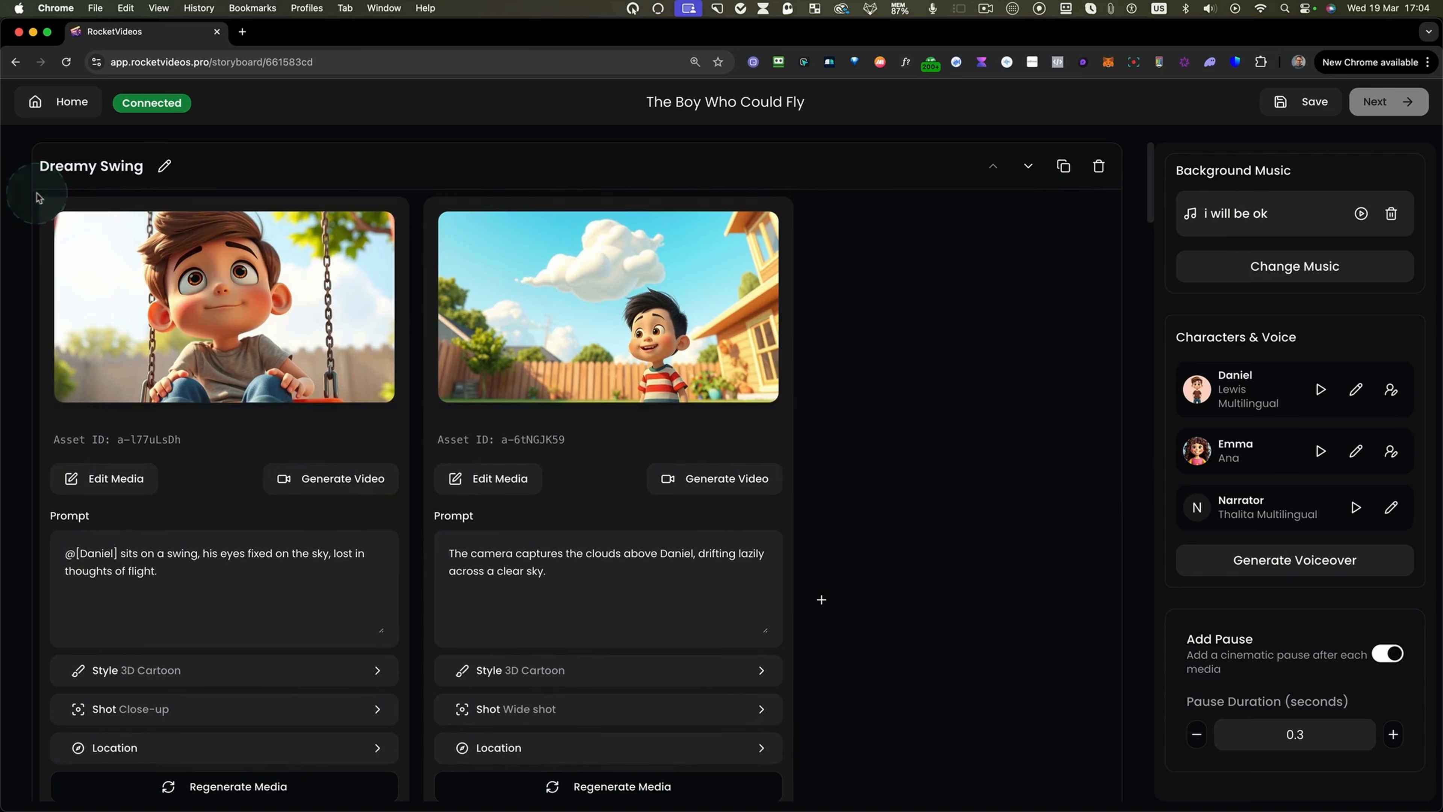
drag(38, 197, 411, 802)
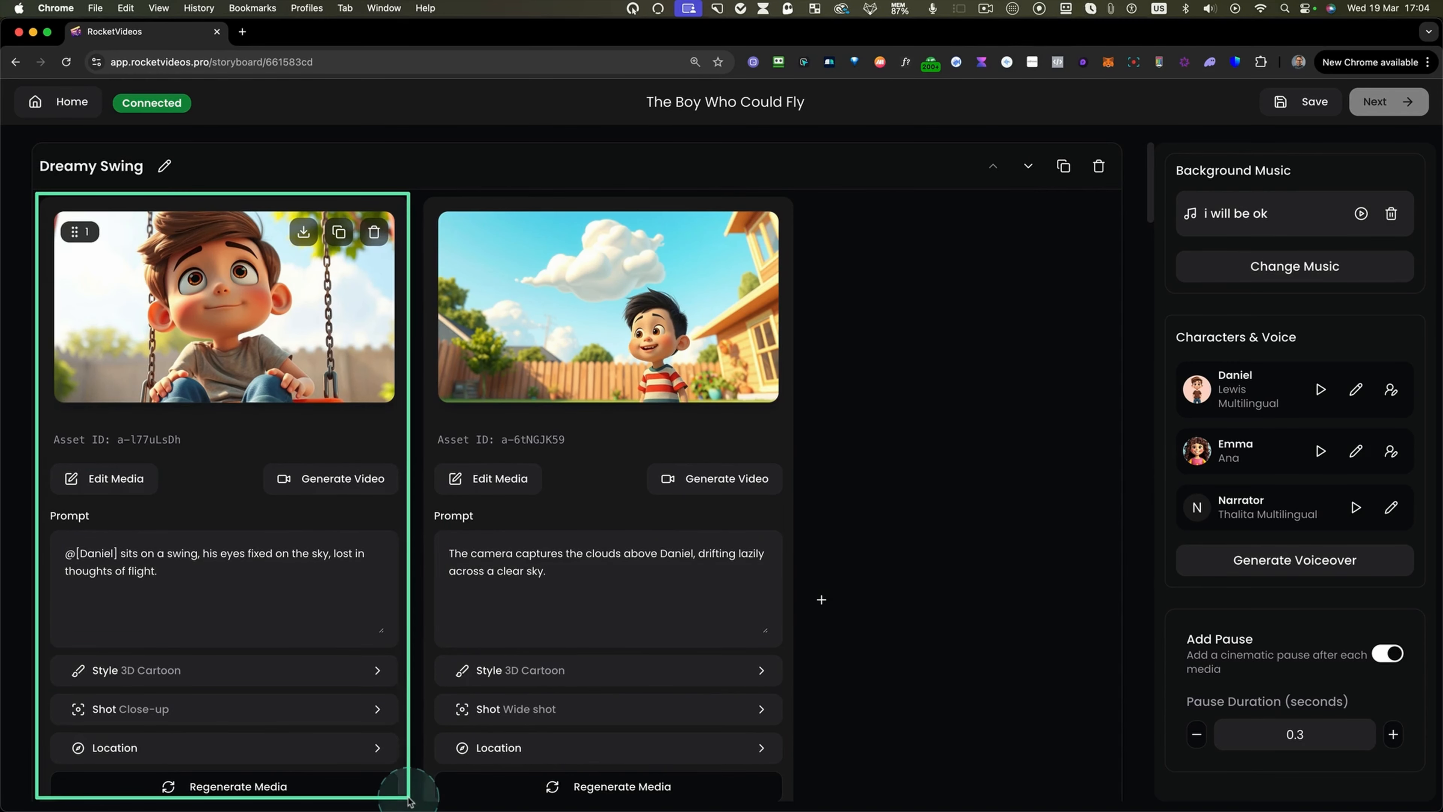
scroll(280, 386, down, 1)
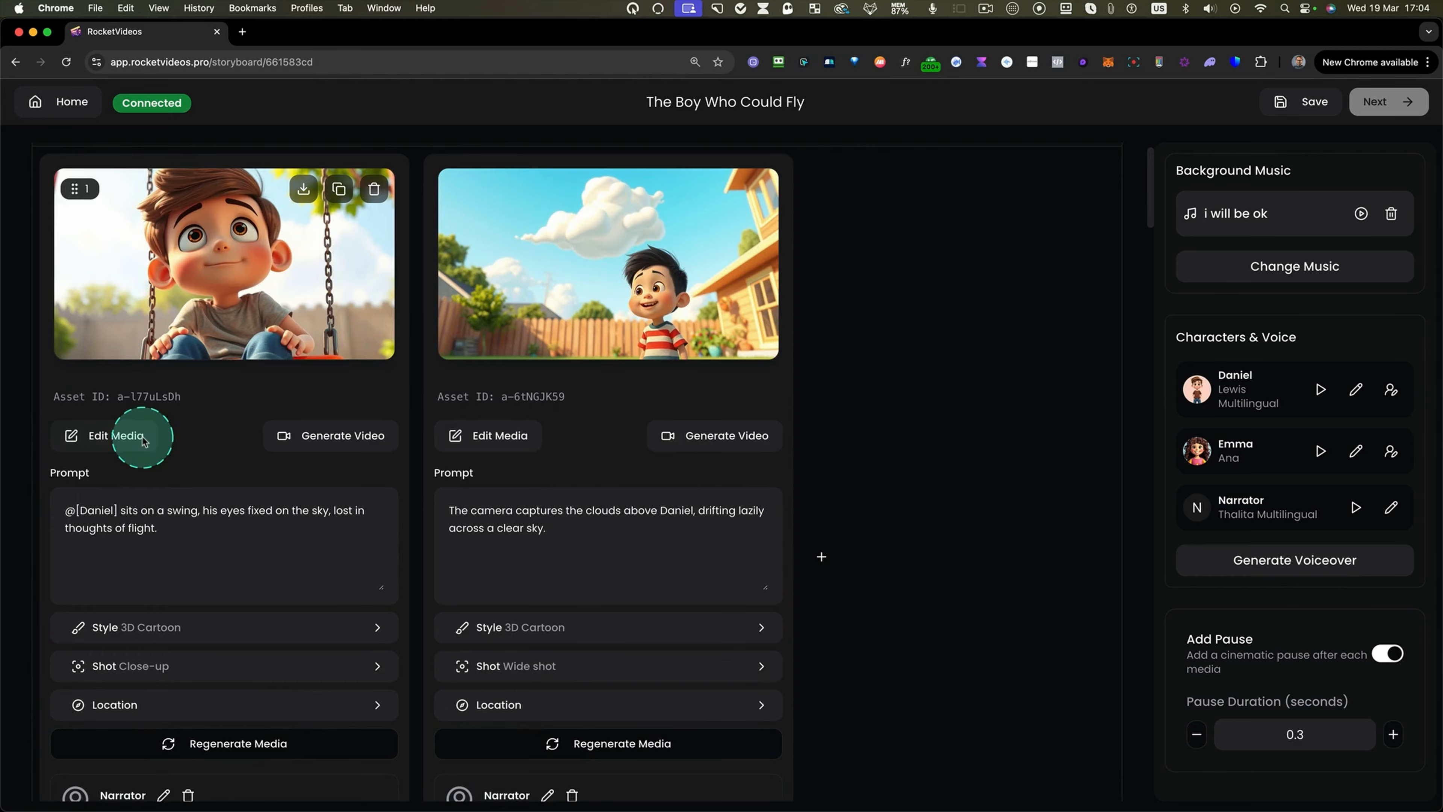
scroll(256, 318, up, 5)
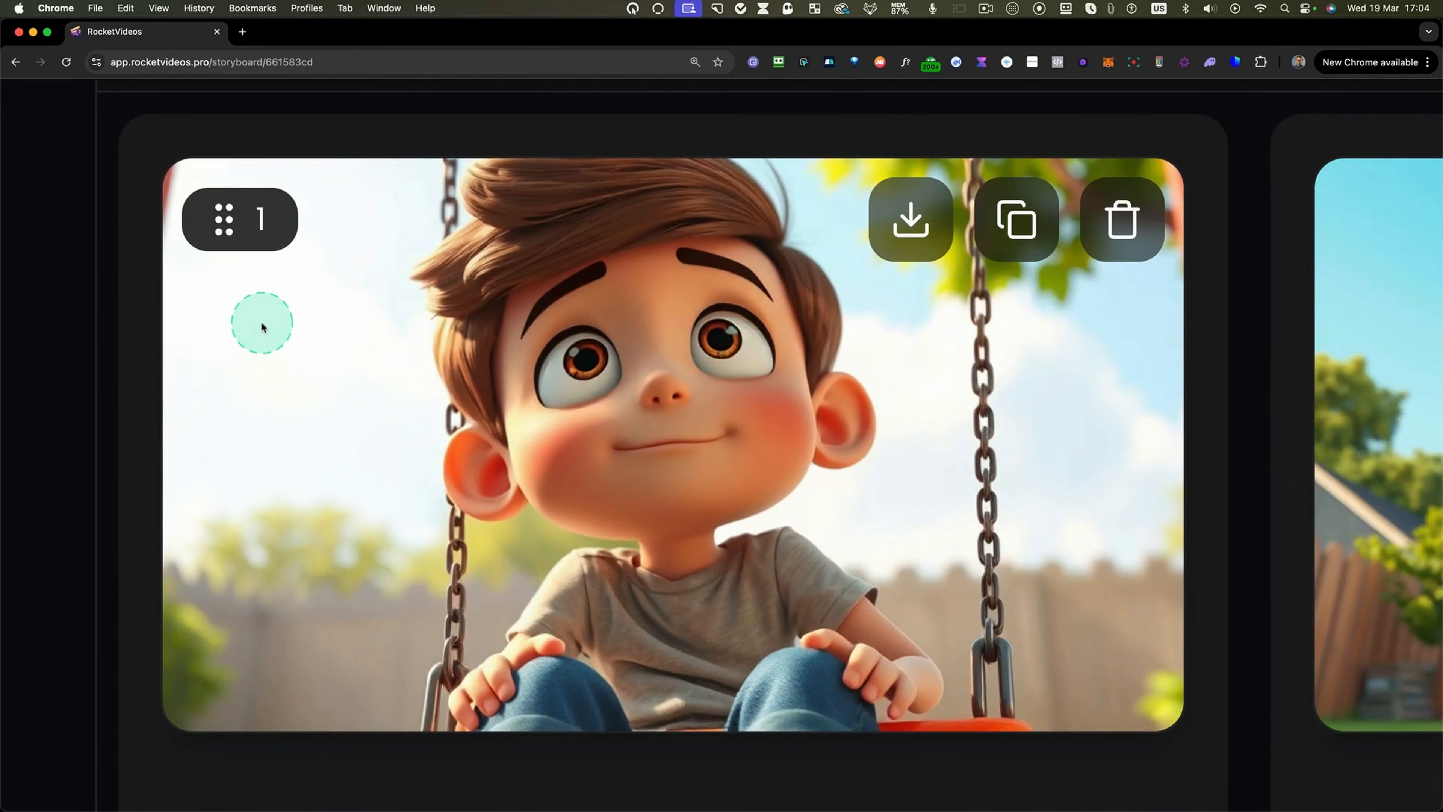
scroll(767, 446, down, 5)
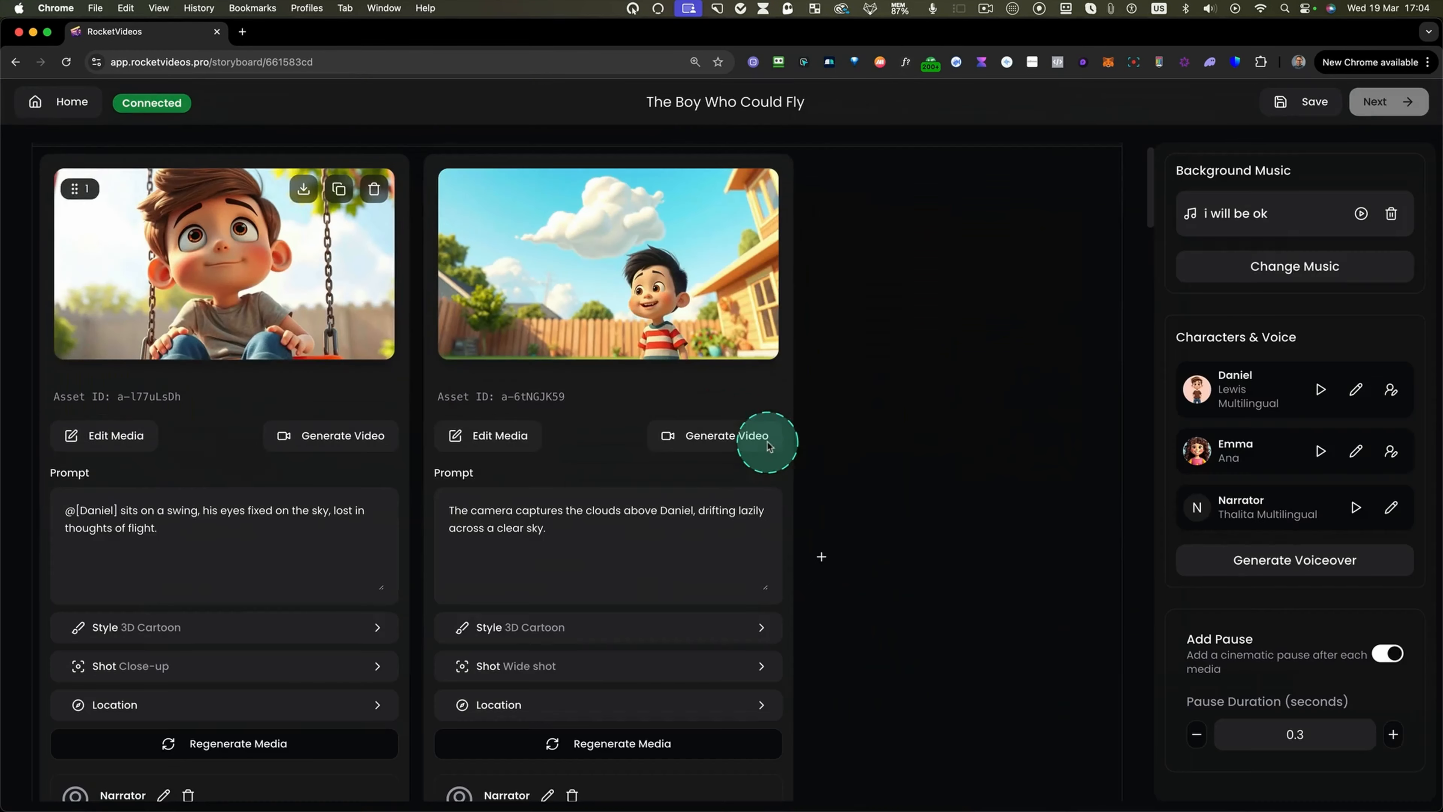
key(ctrl+alt+m)
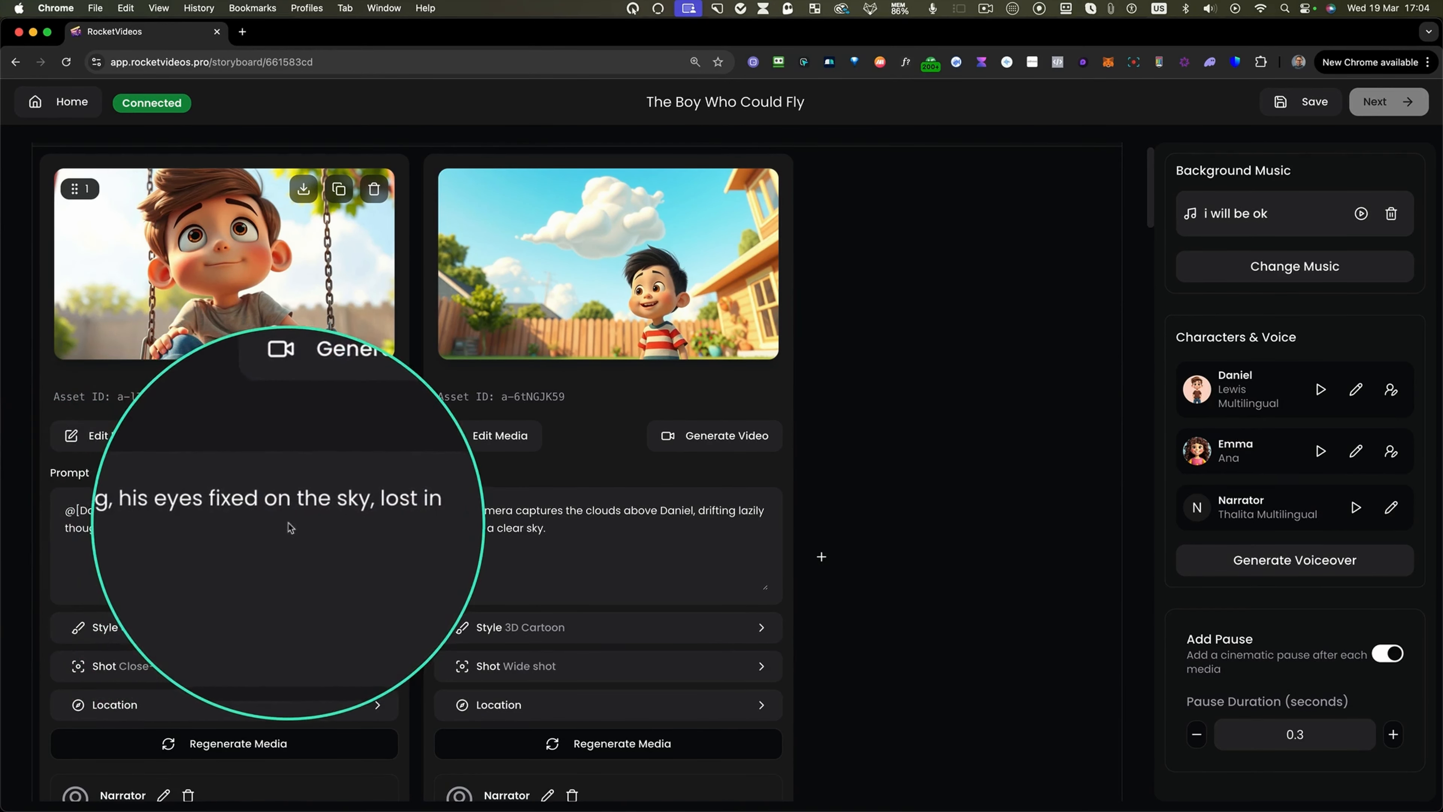
Change the Dreamy Swing scene's prompt so Daniel stands on the swing instead of sitting.
key(ctrl+alt+m)
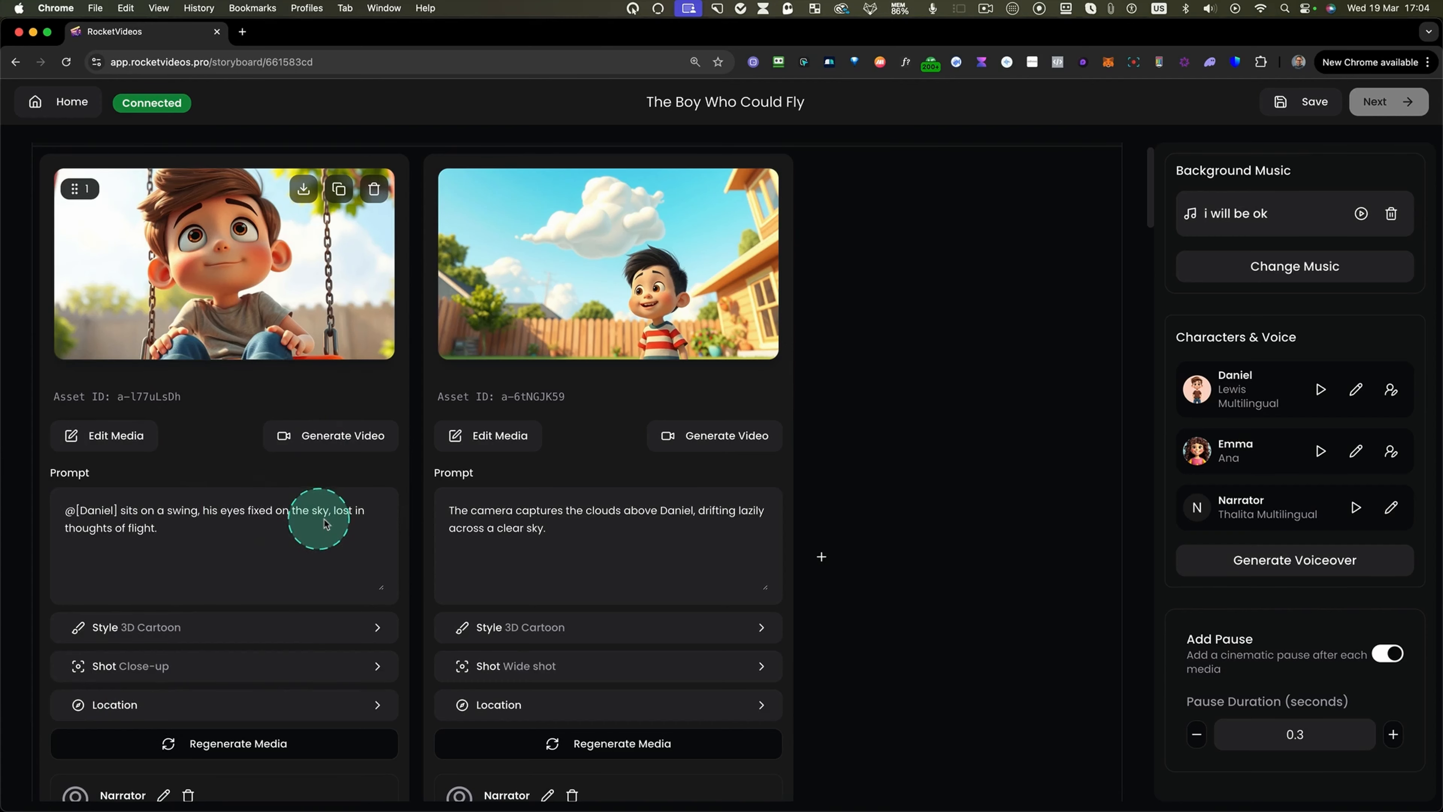
scroll(295, 551, down, 1)
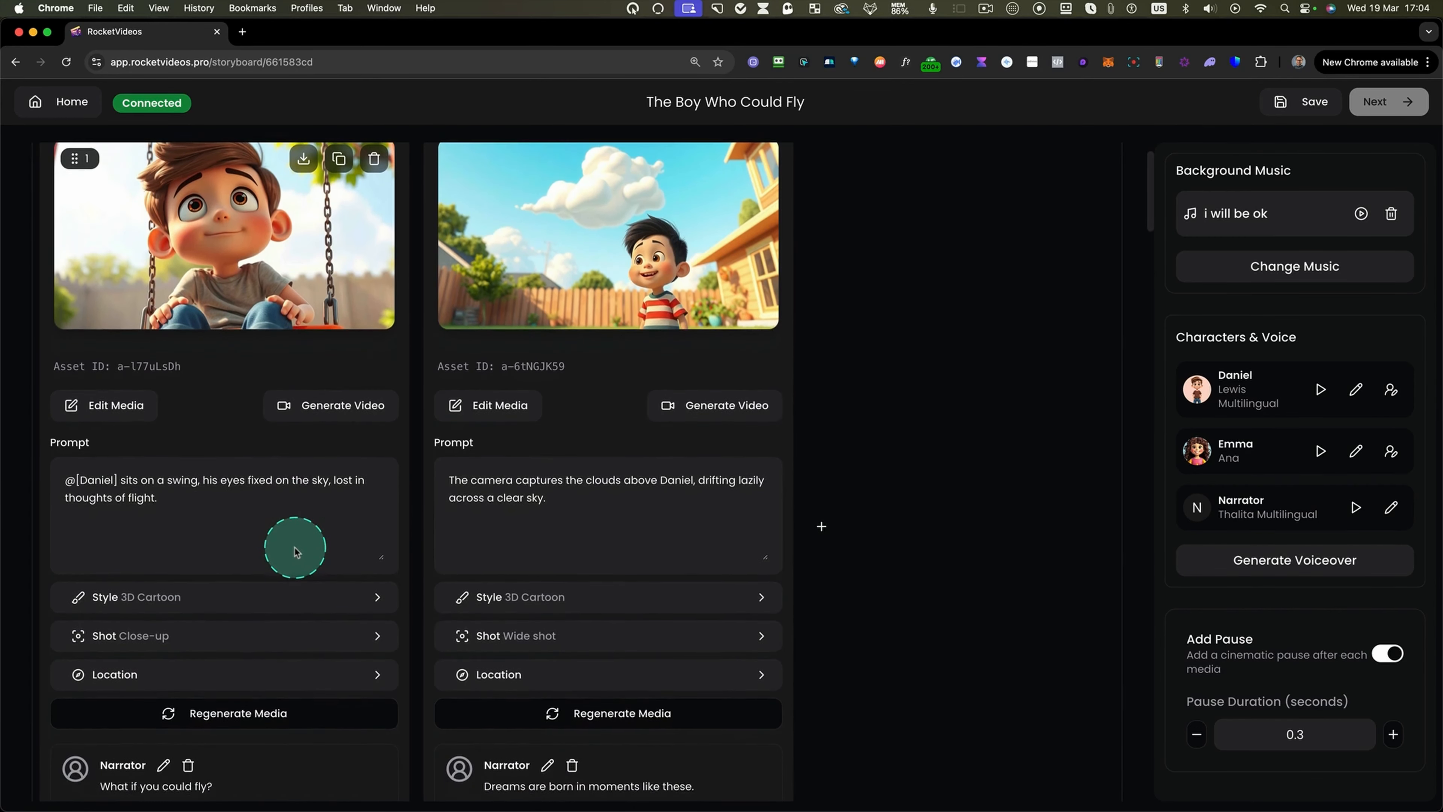
scroll(251, 566, up, 2)
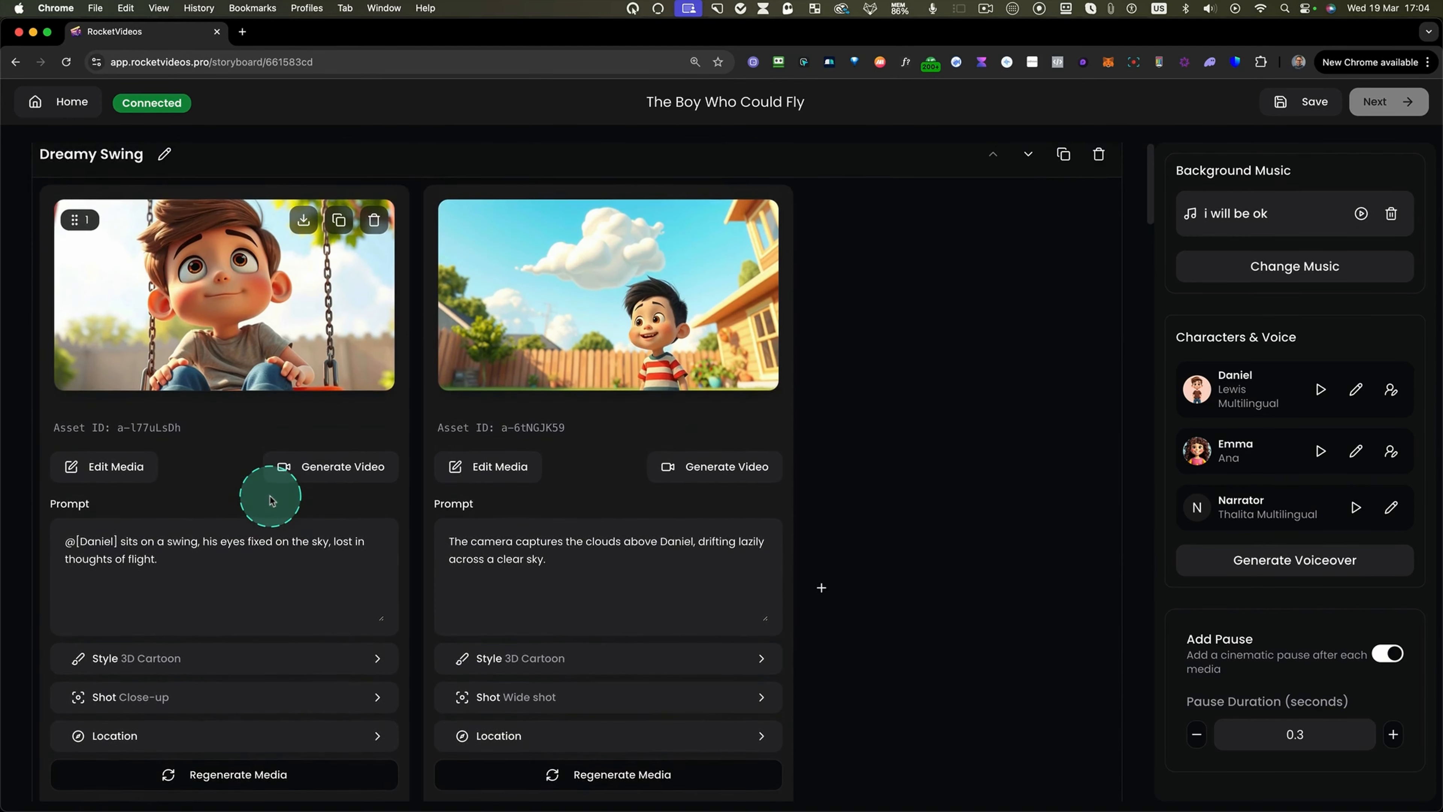
scroll(258, 453, down, 1)
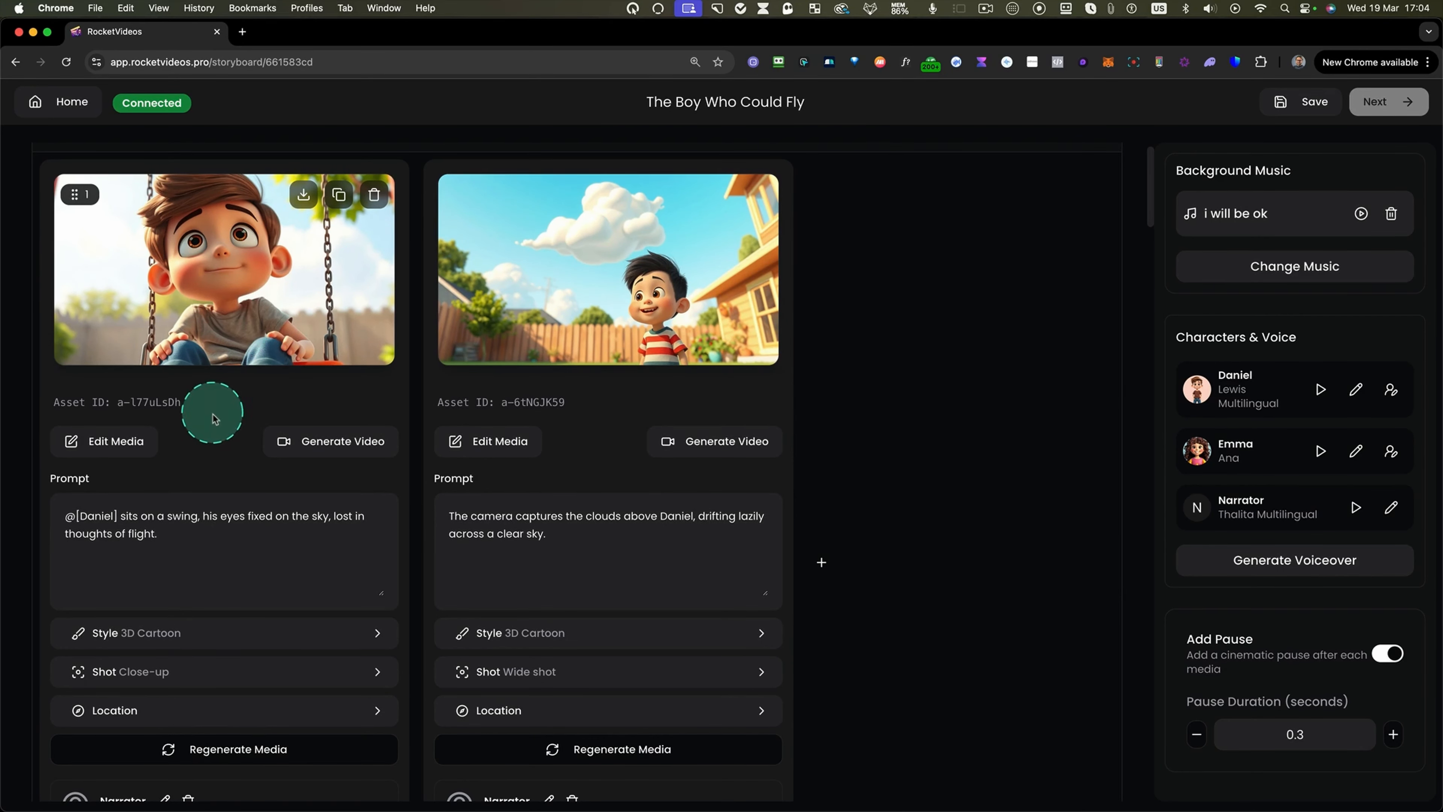
scroll(212, 419, up, 1)
scroll(210, 380, down, 1)
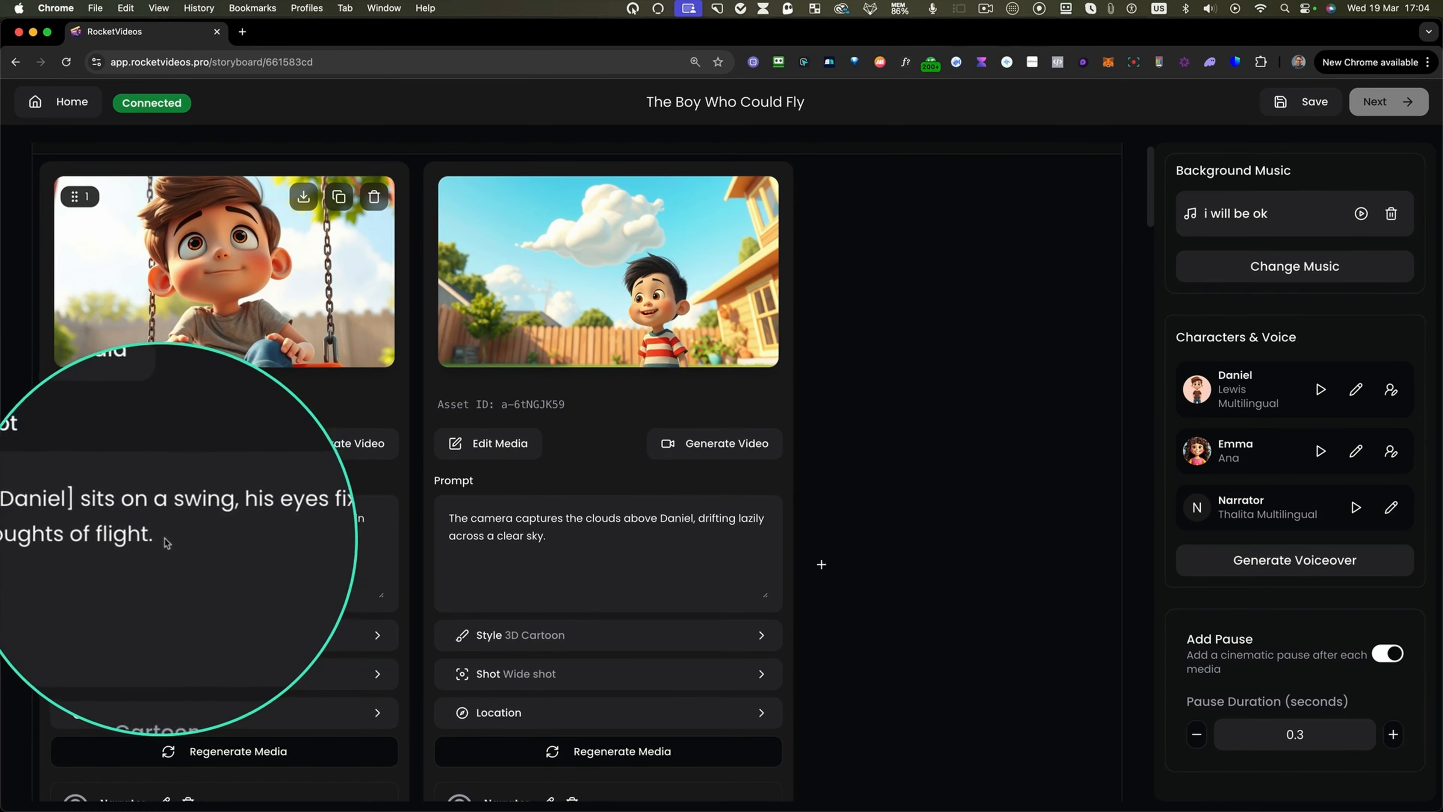
click(152, 542)
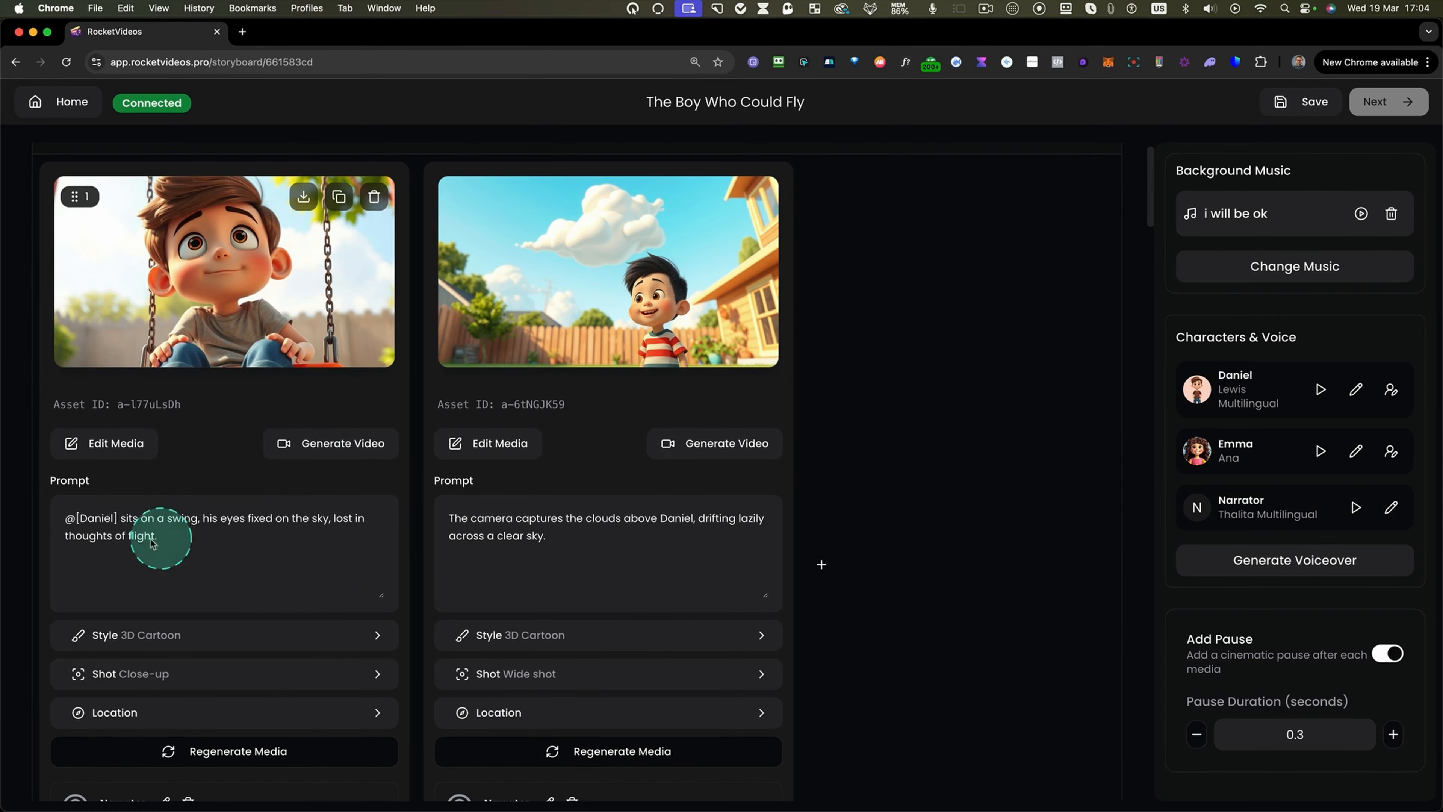
double_click(131, 520)
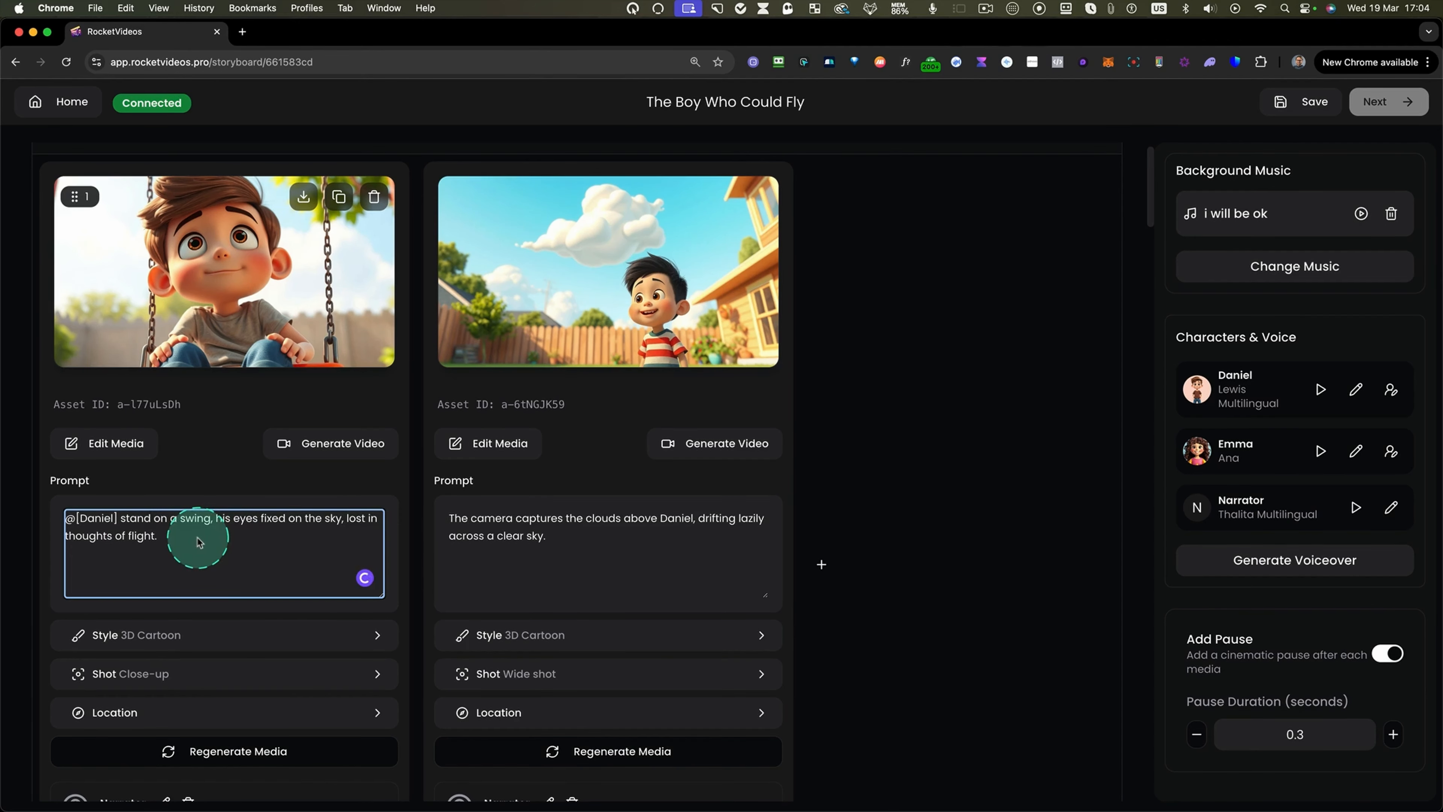
Set the Dreamy Swing scene's location weather to "Rainy" and save the location settings.
scroll(198, 542, down, 2)
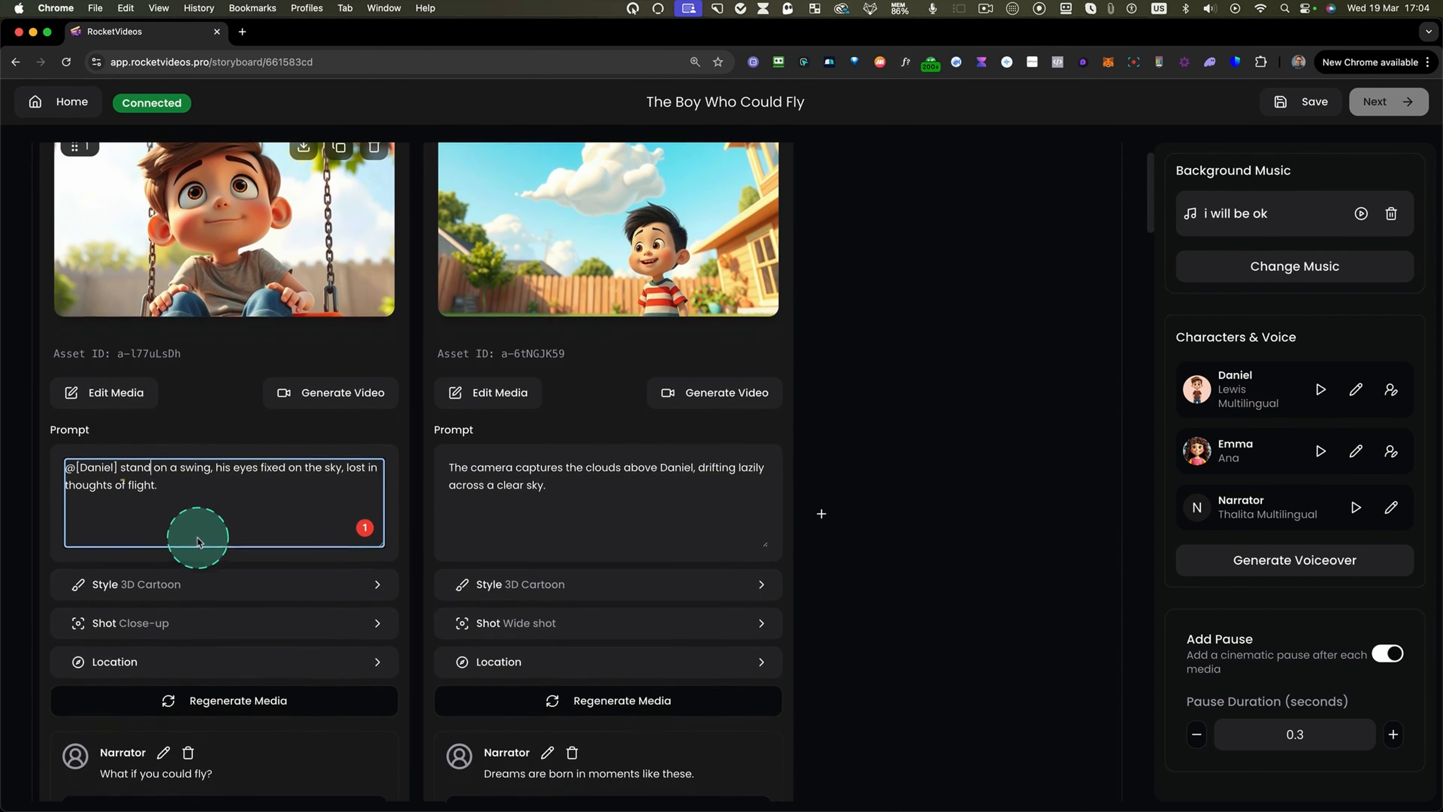
click(121, 661)
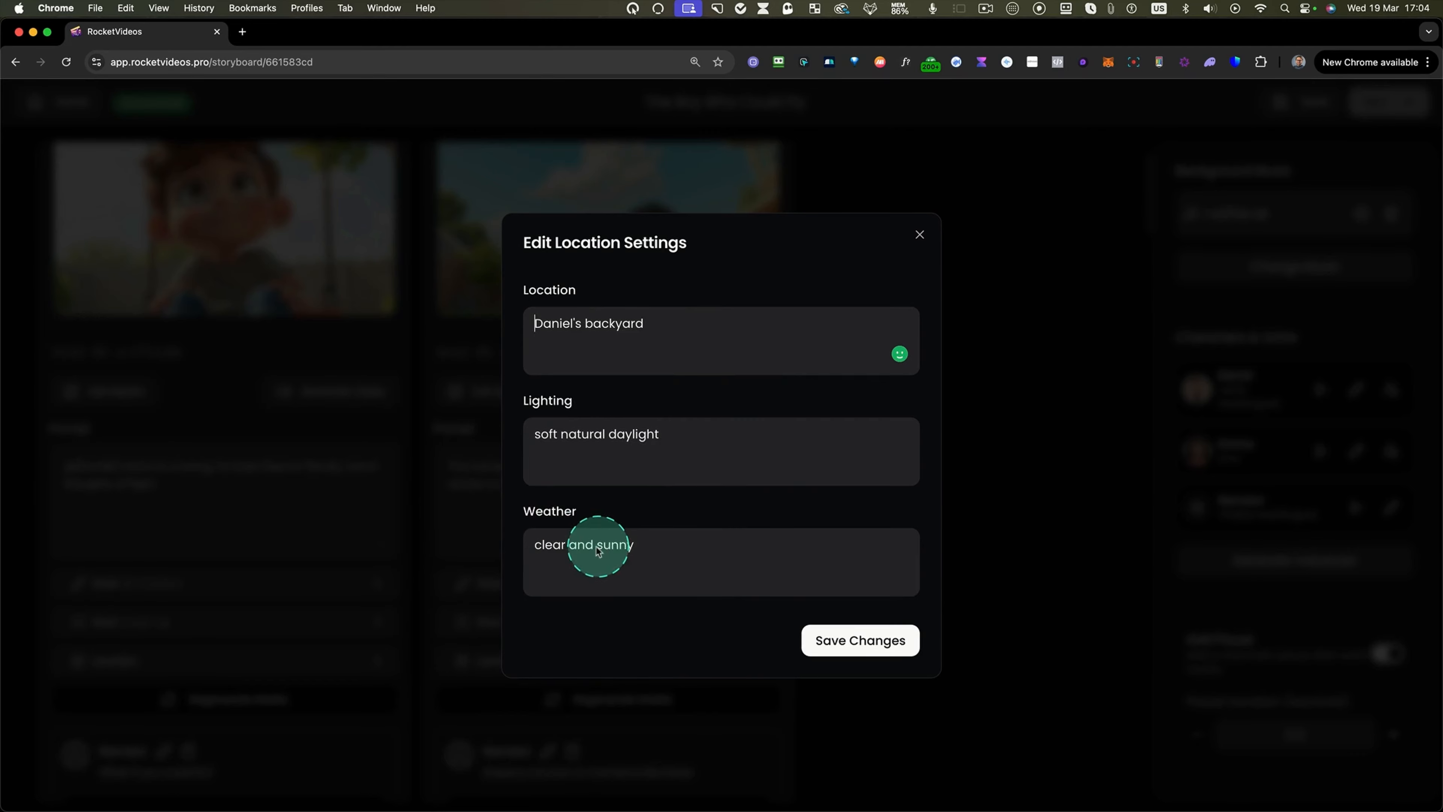
drag(642, 552, 515, 542)
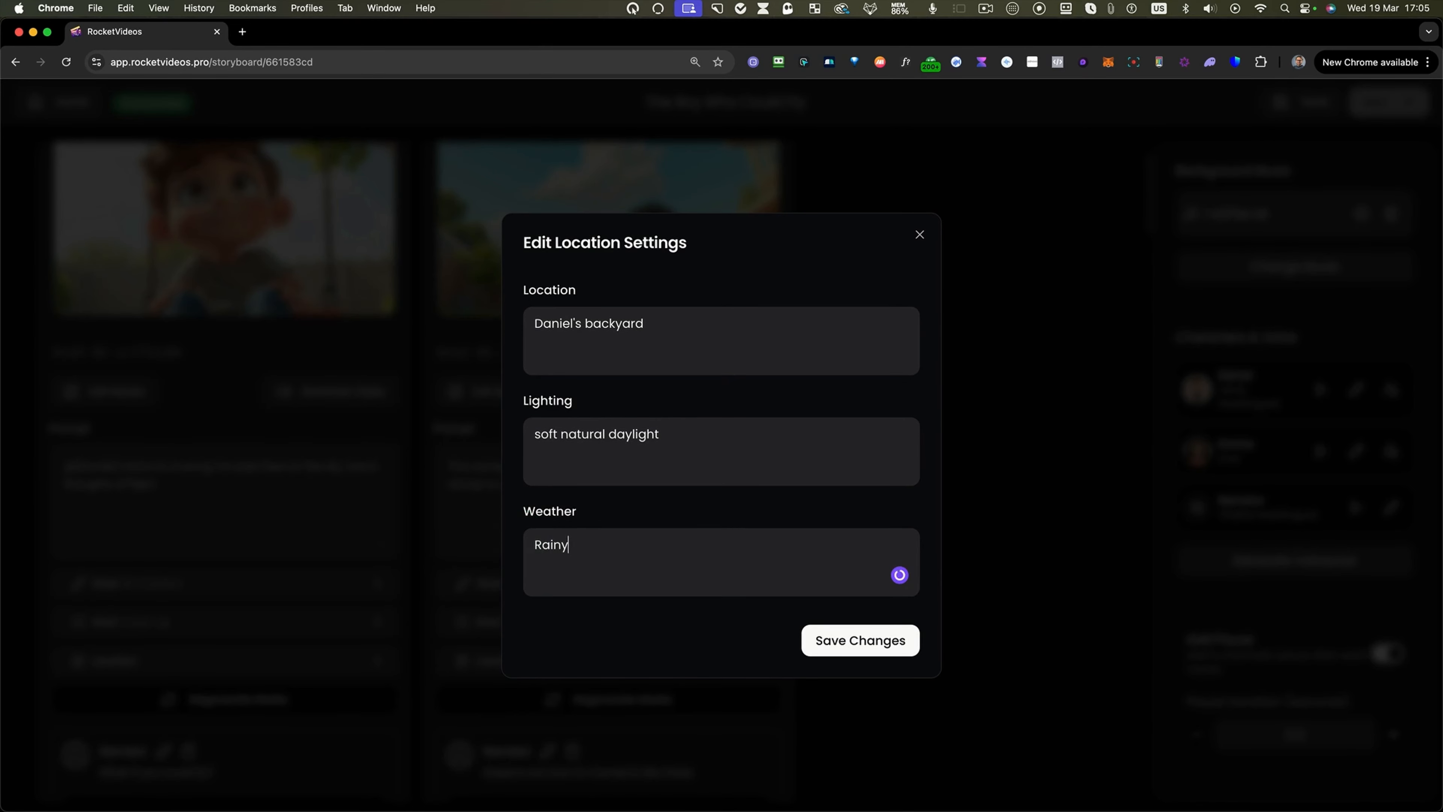
text(Rainy)
click(859, 640)
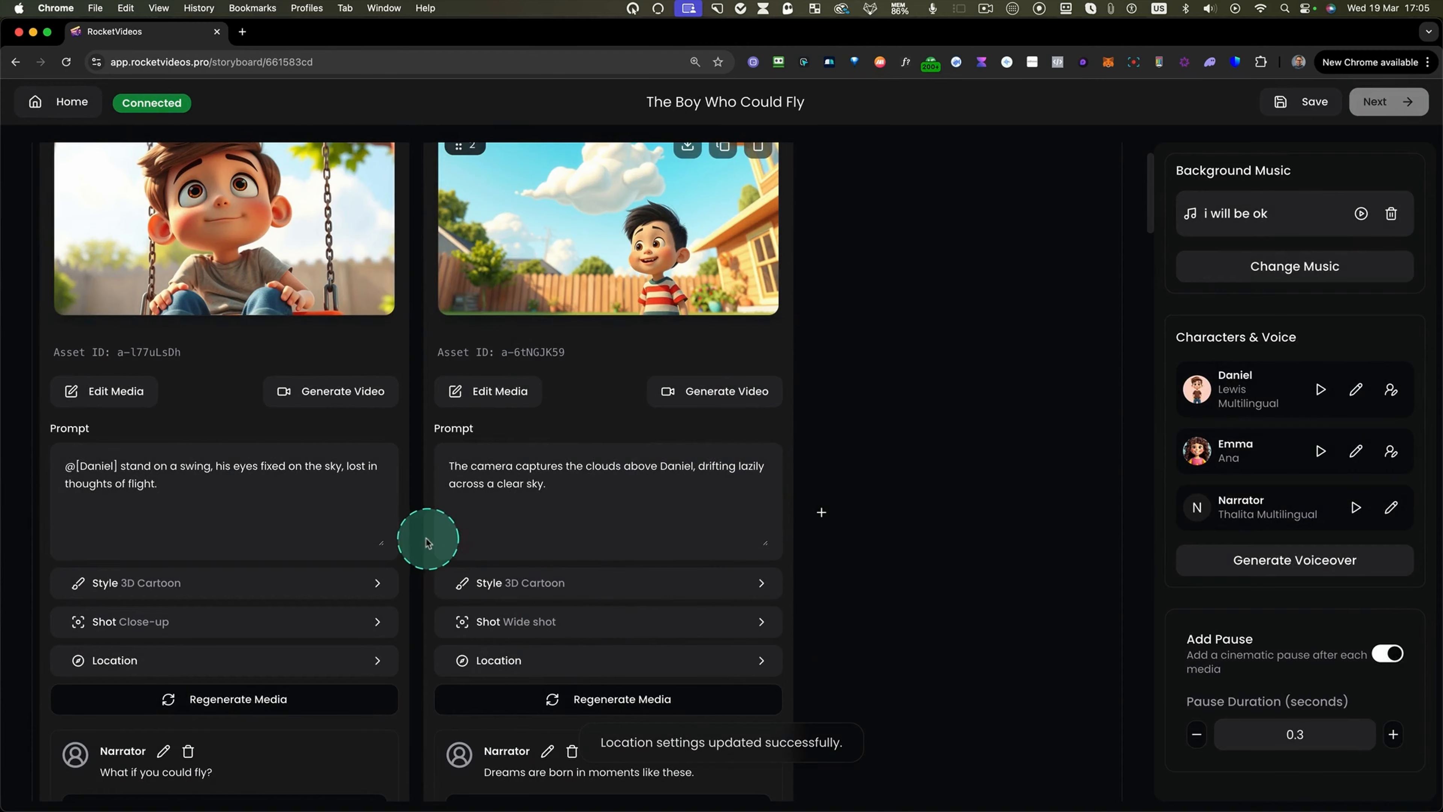
Change the scene's shot type to Medium Shot and regenerate its media.
click(120, 624)
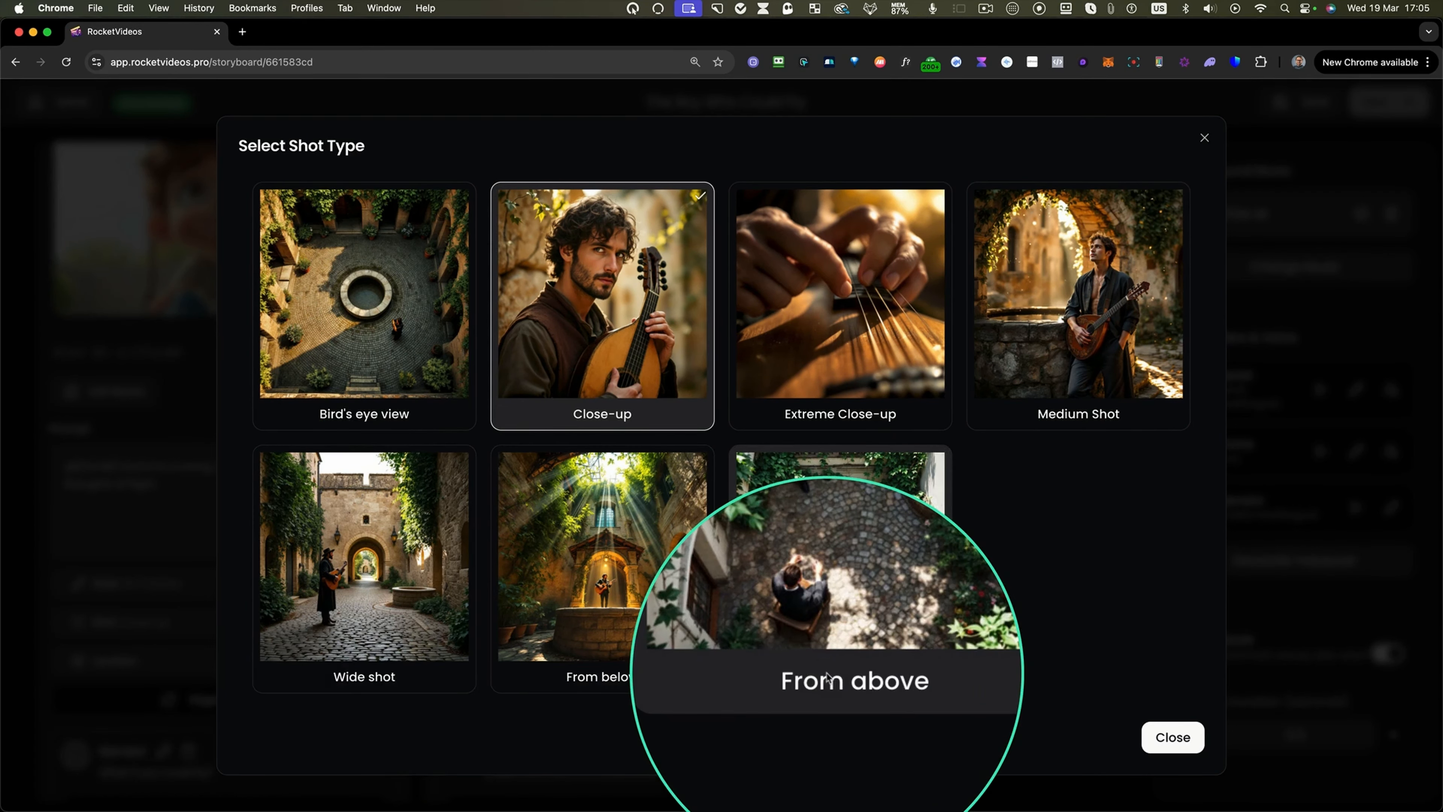
click(1097, 256)
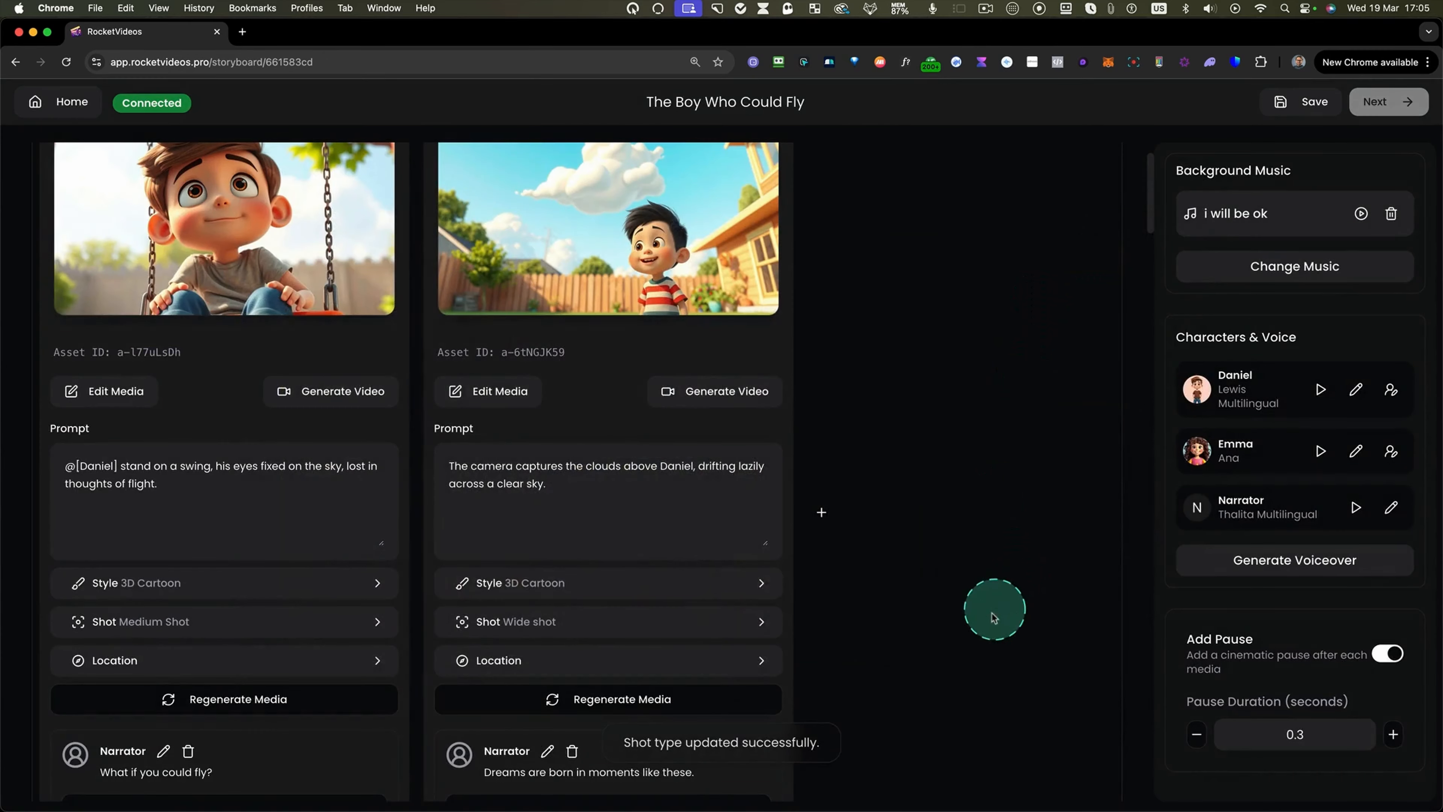
click(212, 702)
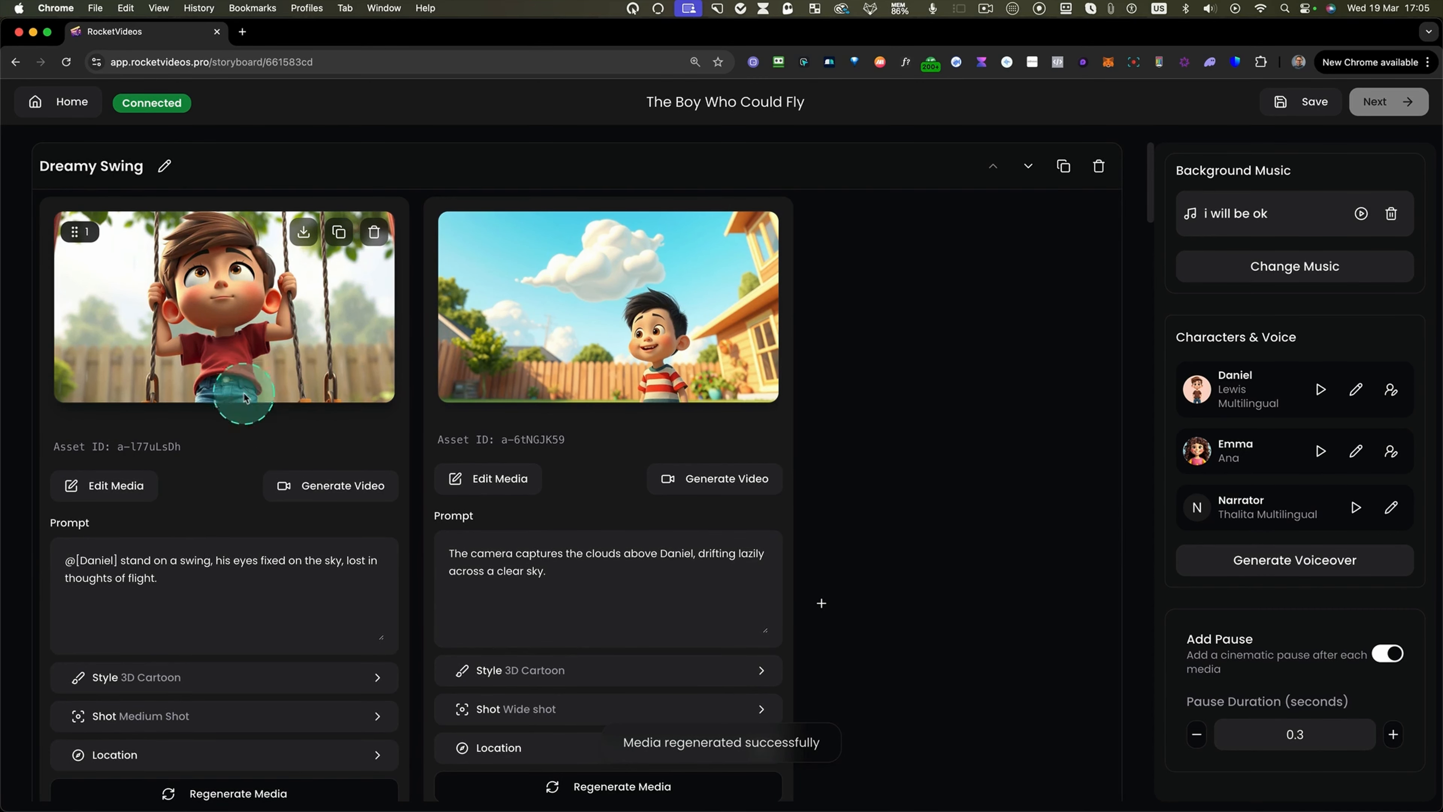
Open the Dreamy Swing image in the media editor and start Generative Fill.
scroll(239, 354, down, 1)
scroll(239, 353, up, 1)
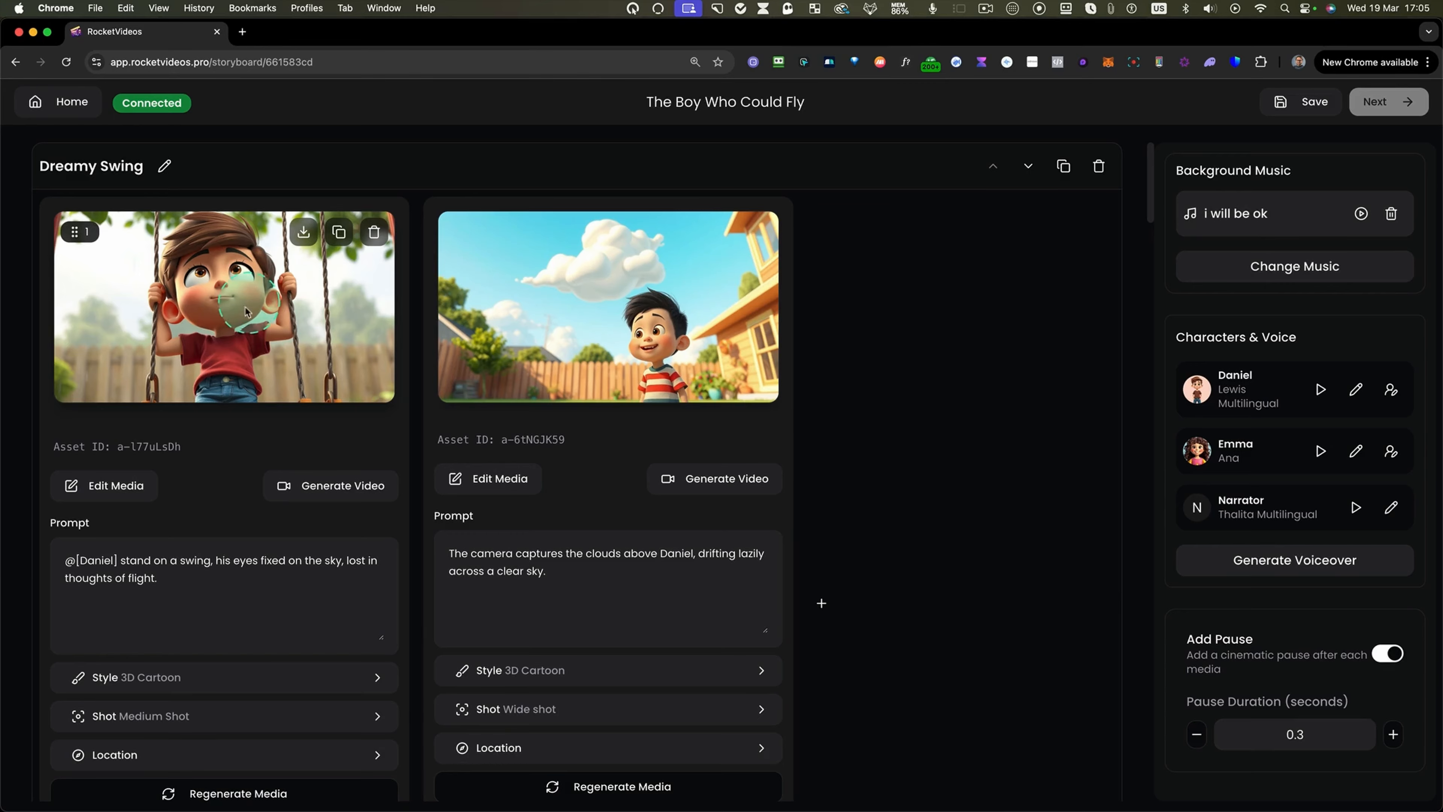
click(108, 485)
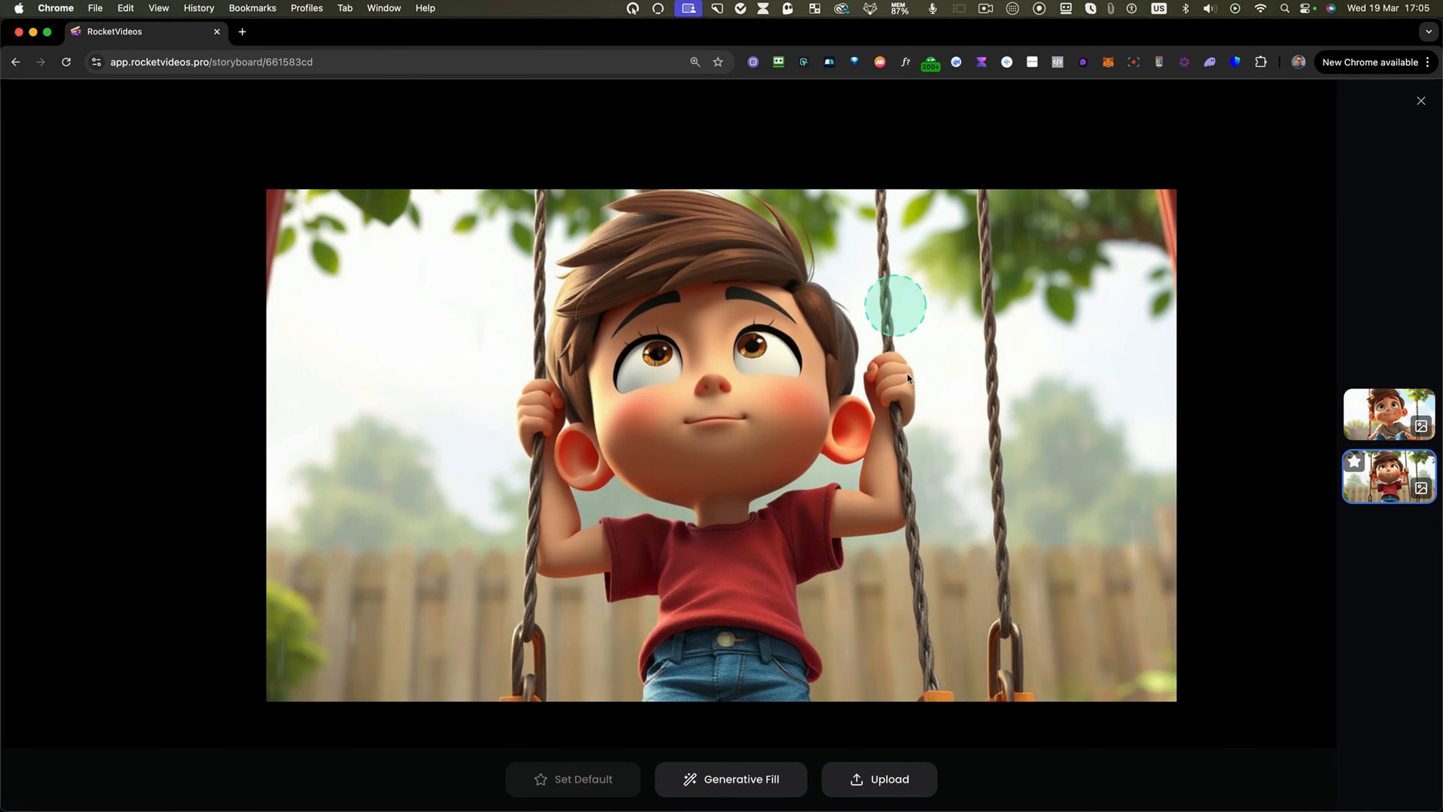
click(732, 786)
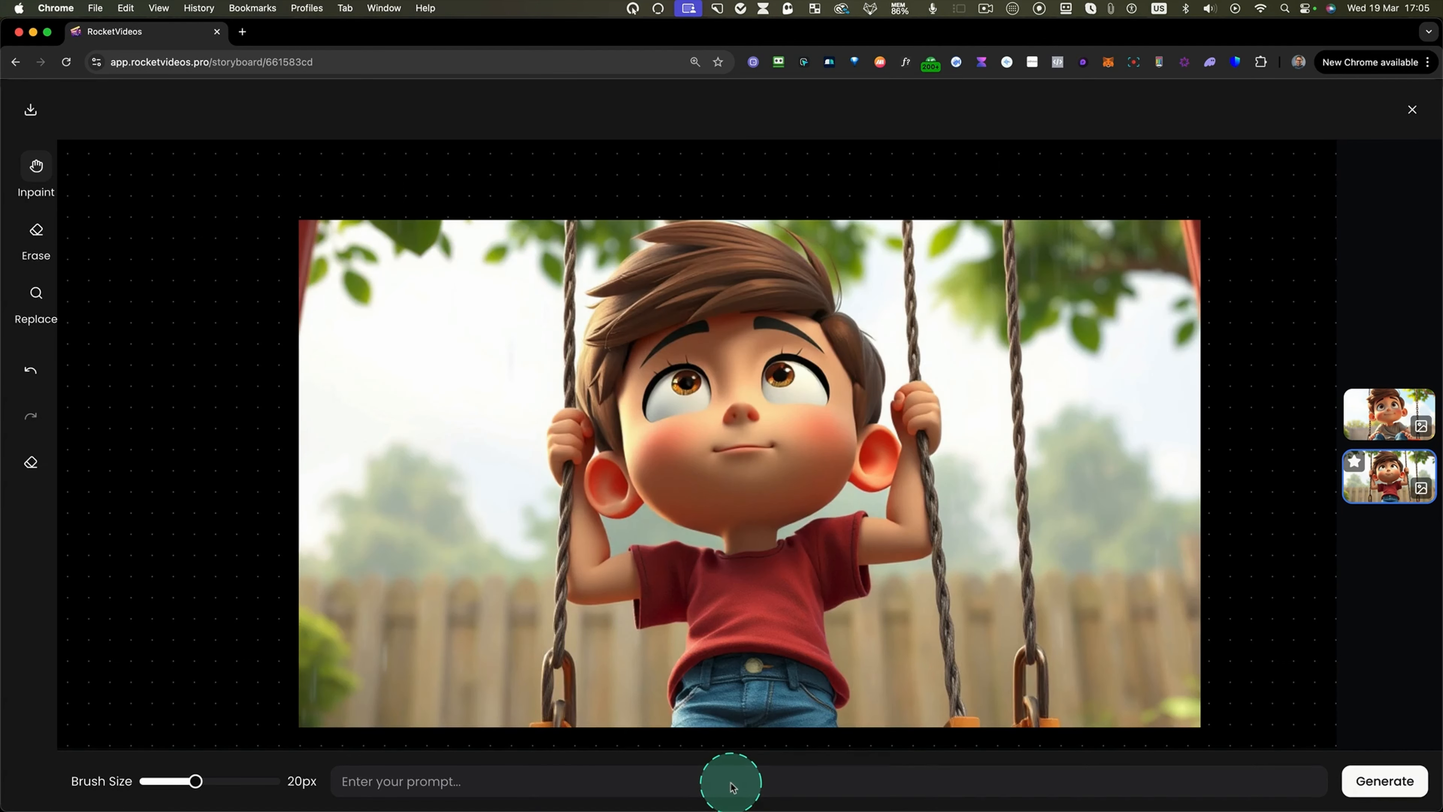
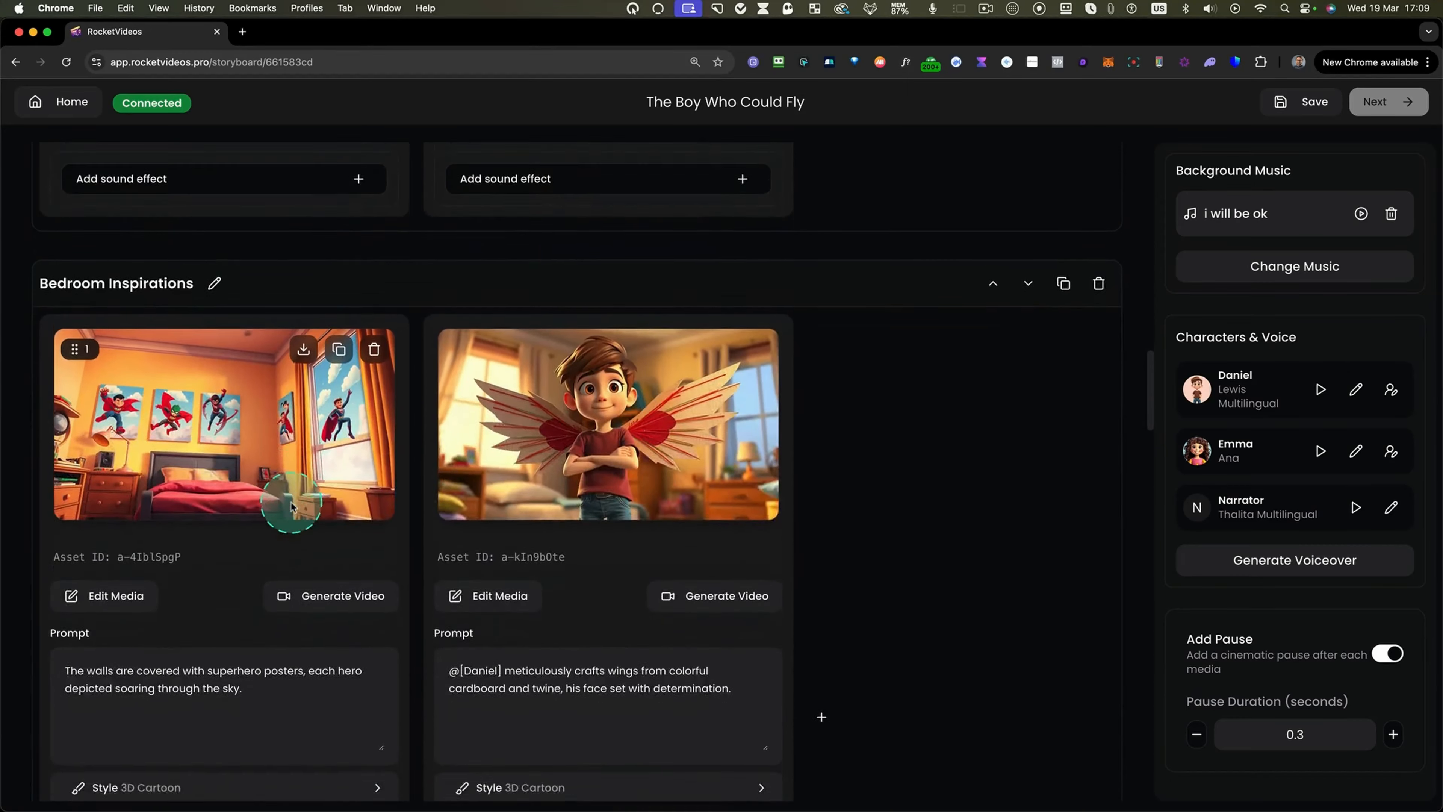
scroll(291, 506, down, 3)
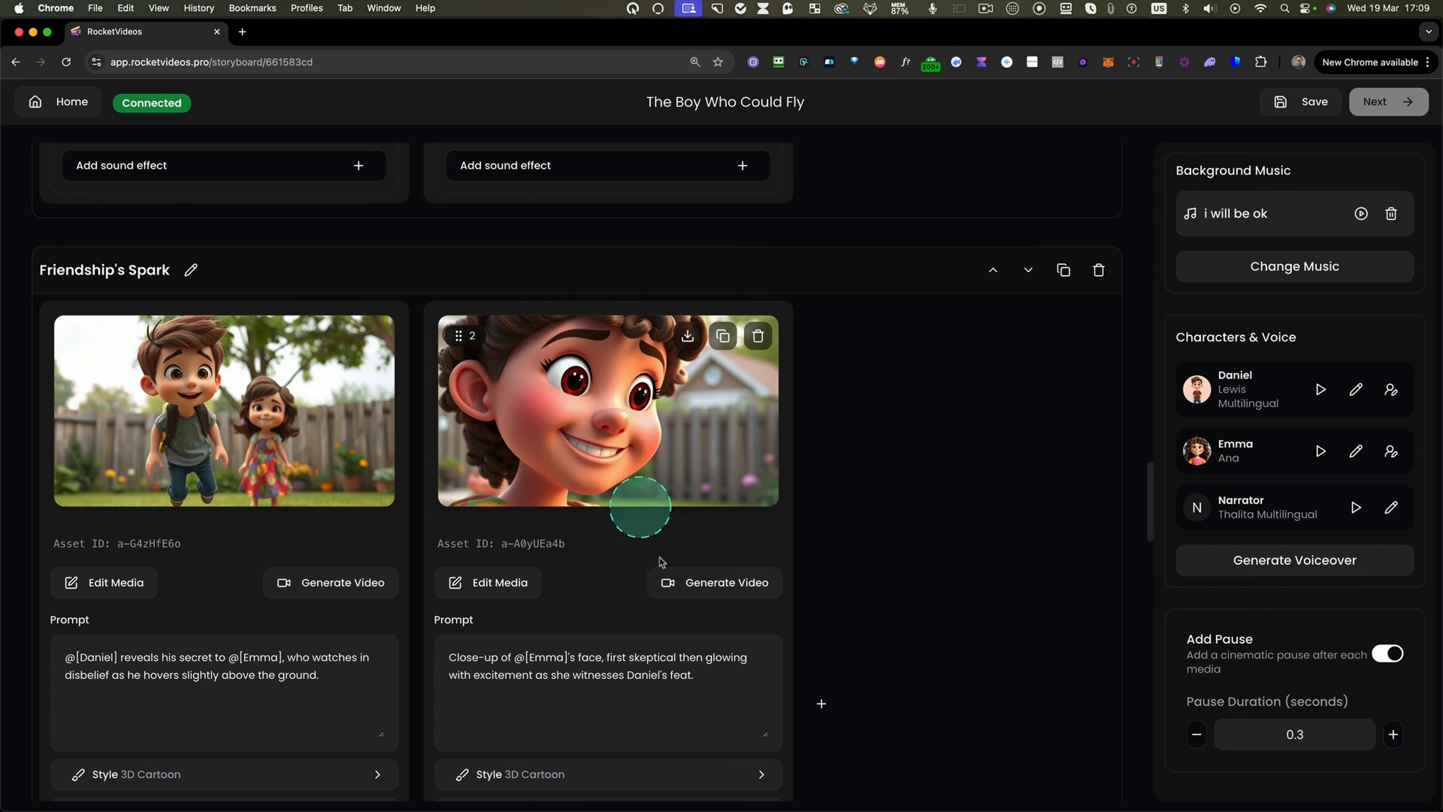
Generate a video from Emma's close-up image in the Friendship's Spark scene and play it.
click(686, 585)
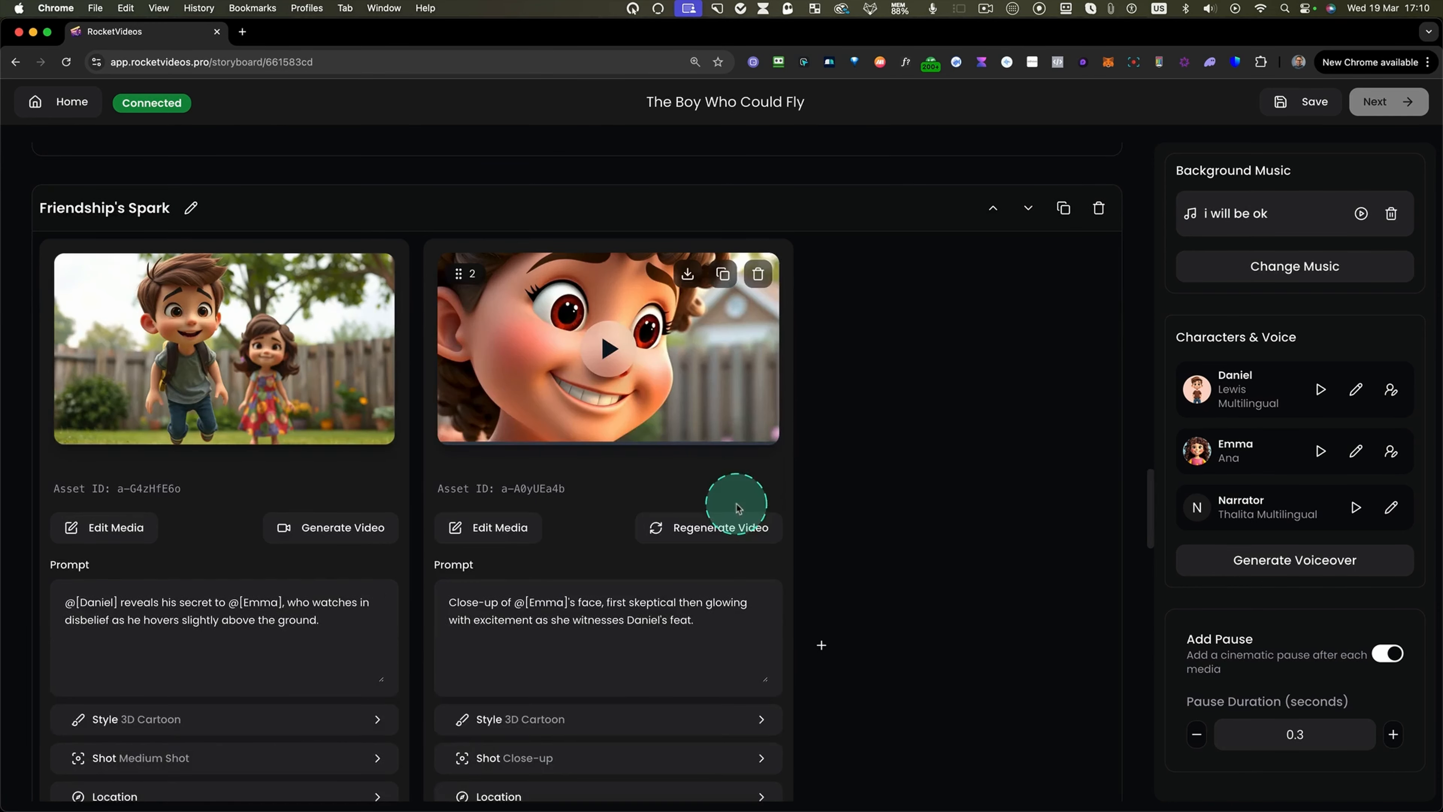
click(617, 349)
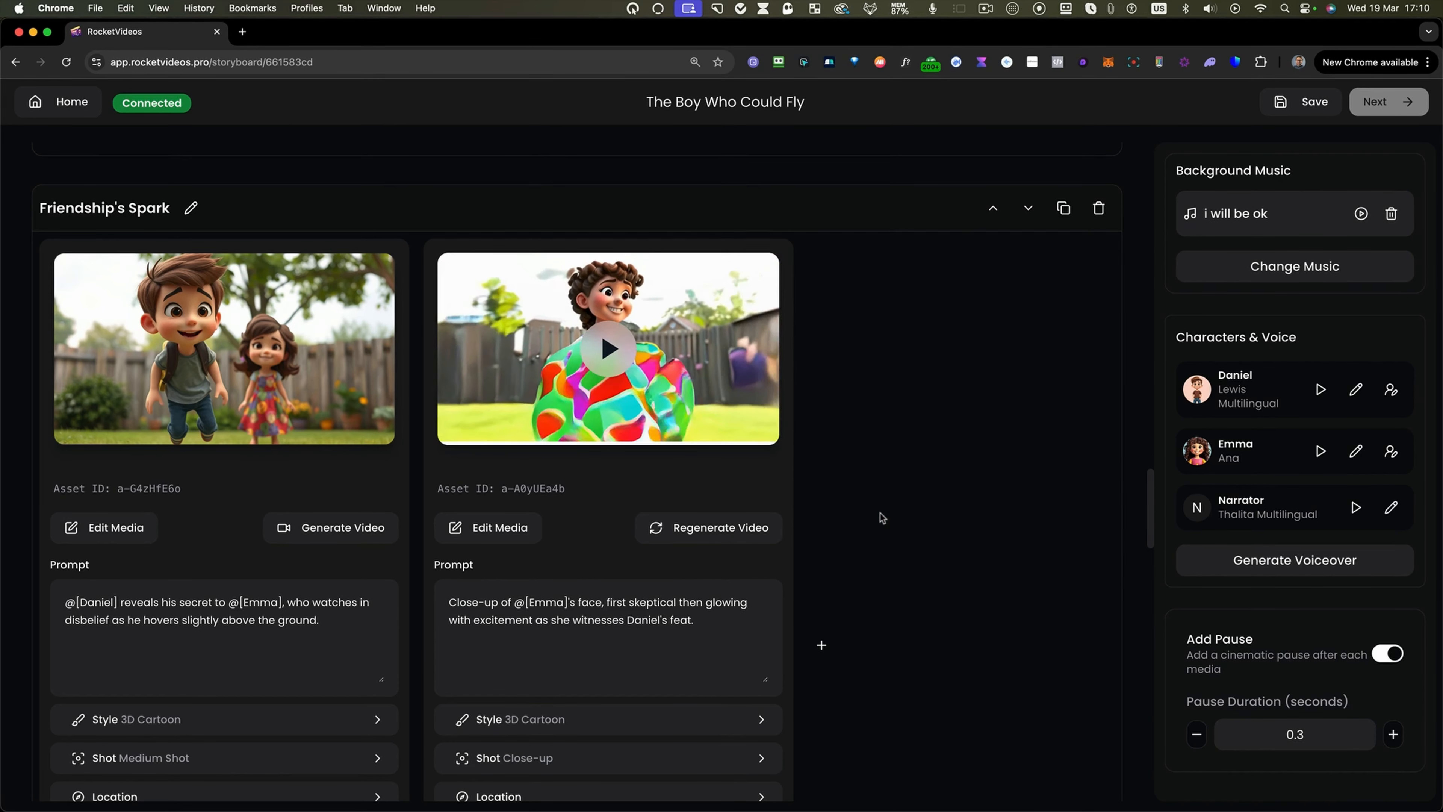
Regenerate the video for Emma's close-up shot in the Friendship's Spark scene.
key(ctrl+alt+m)
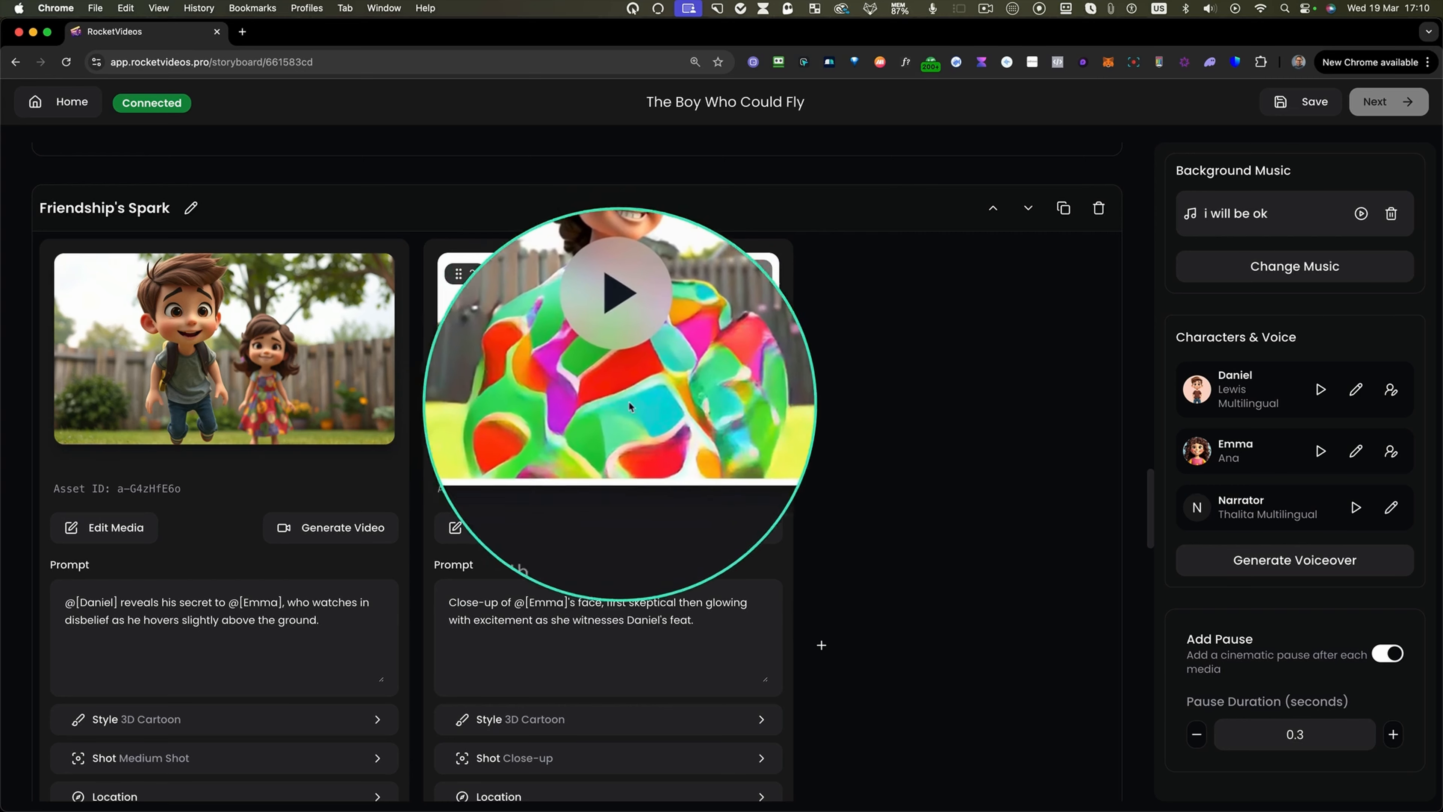
key(ctrl+alt+m)
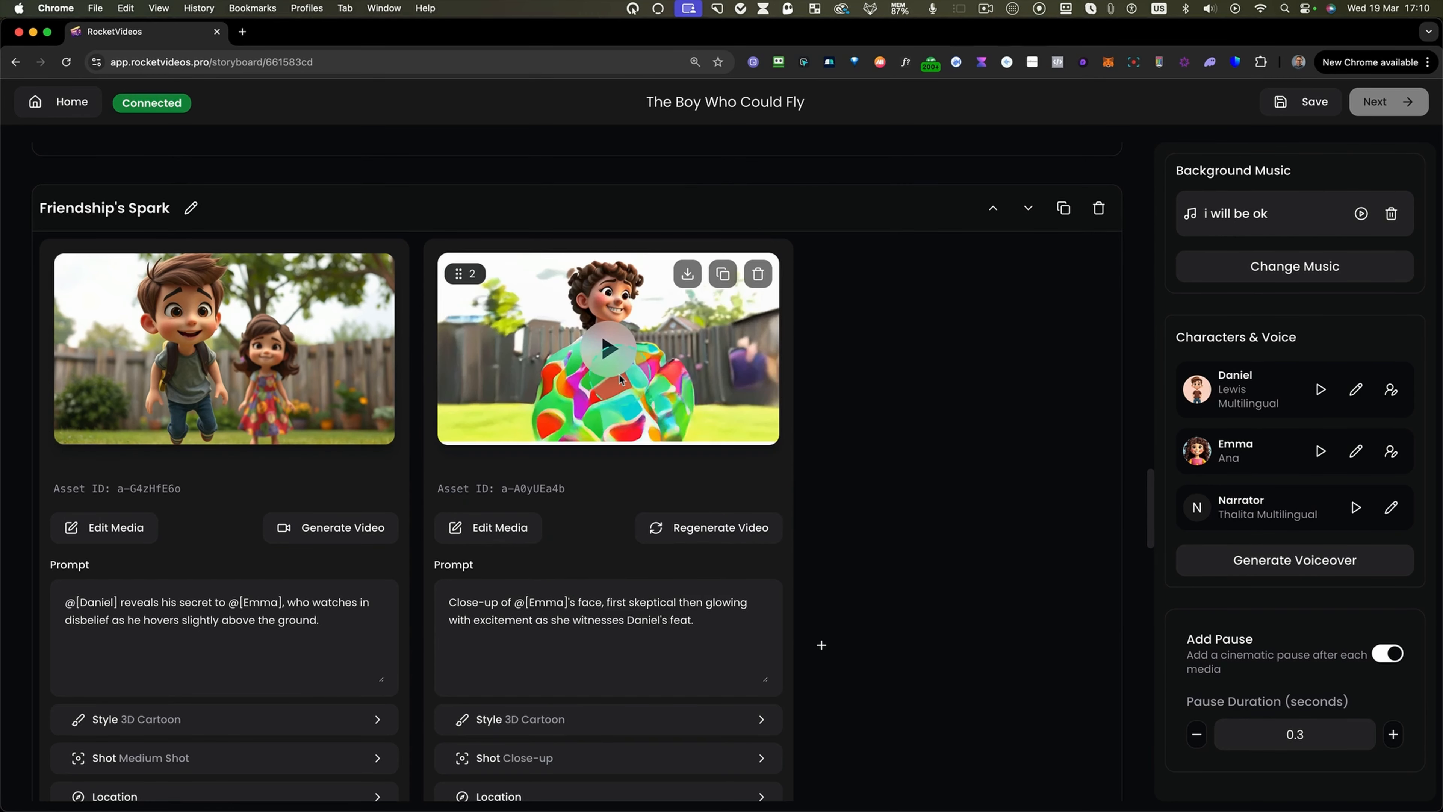
scroll(618, 374, up, 1)
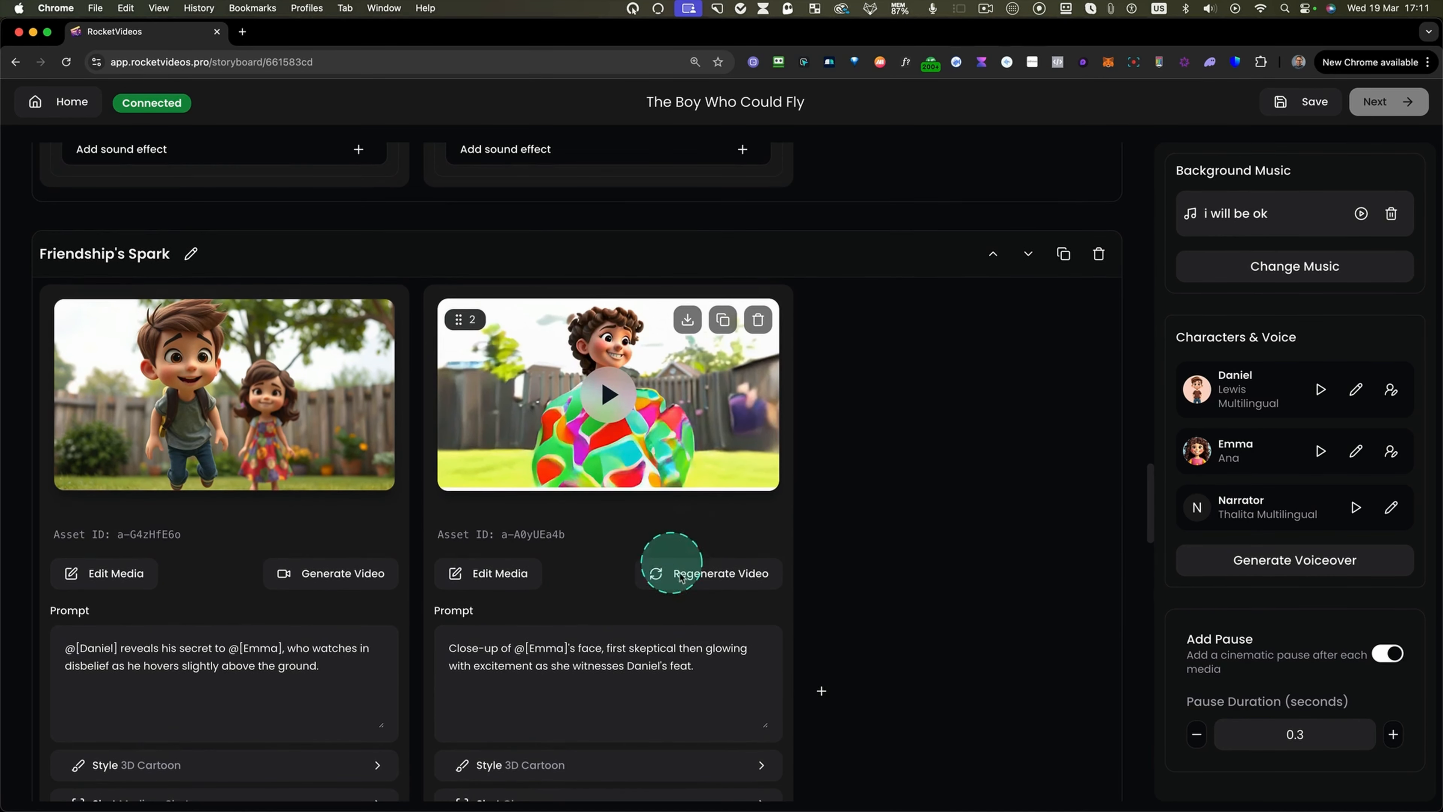
click(712, 588)
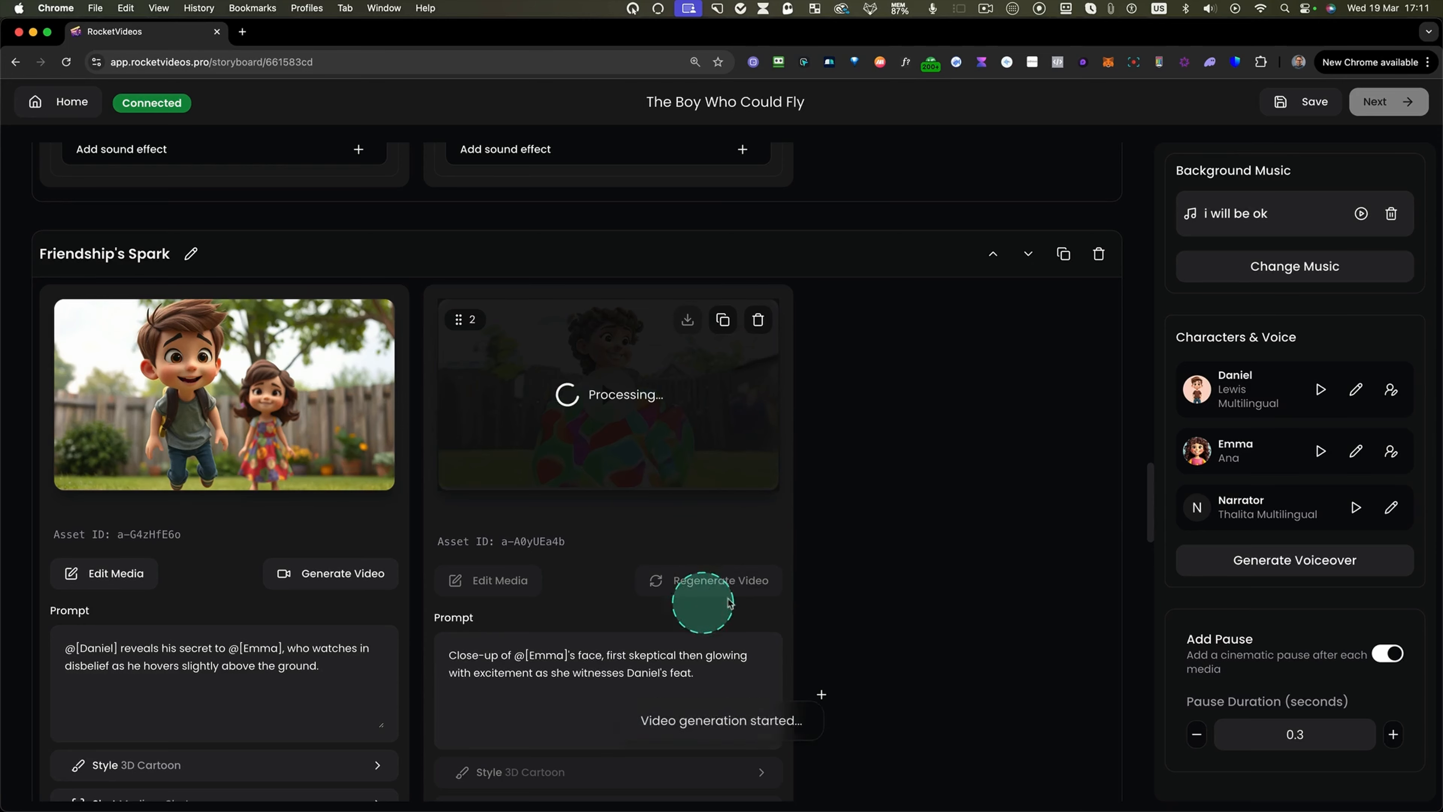
key(ctrl+alt+m)
key(ctrl+alt+m)
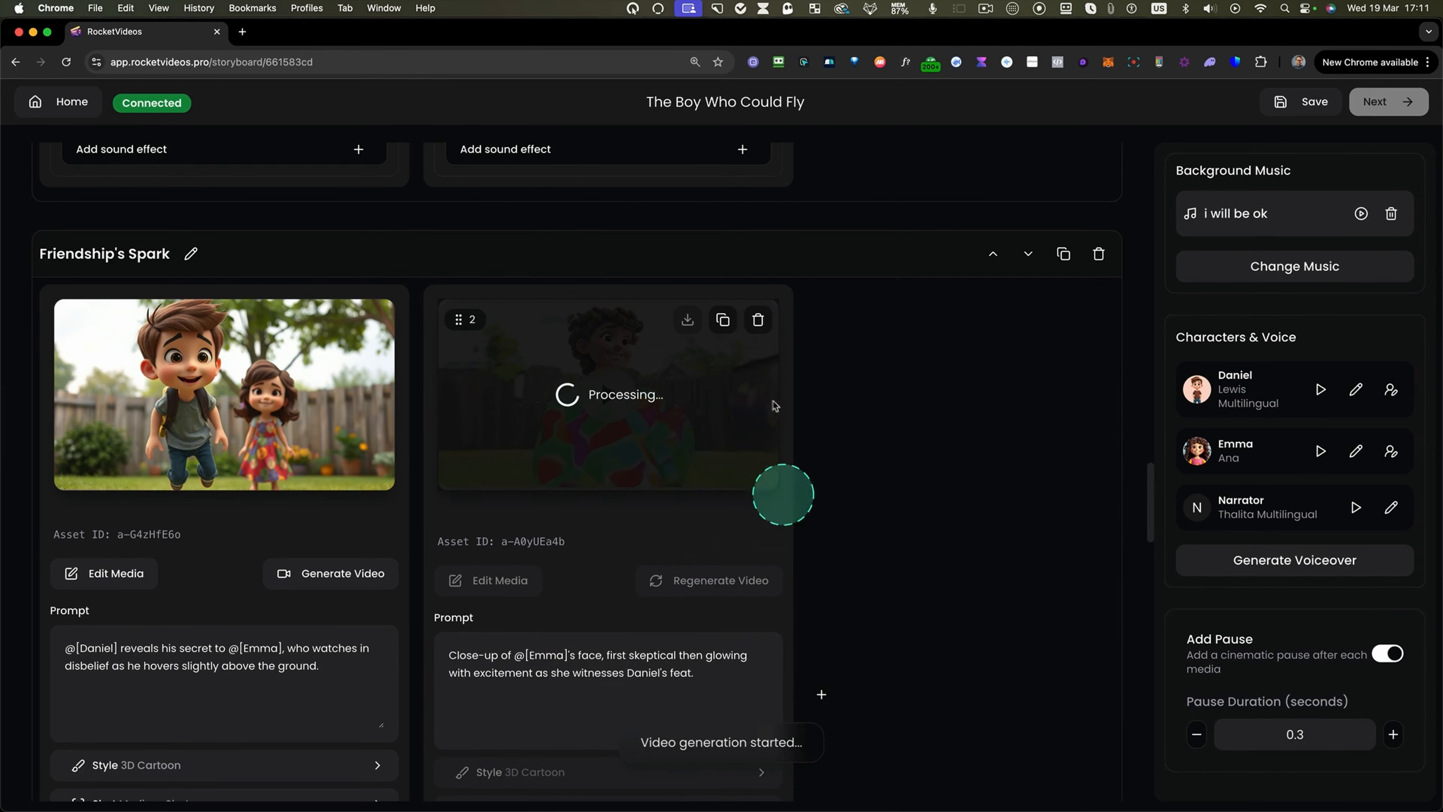
Play the regenerated Emma close-up video to review the result.
scroll(628, 409, down, 1)
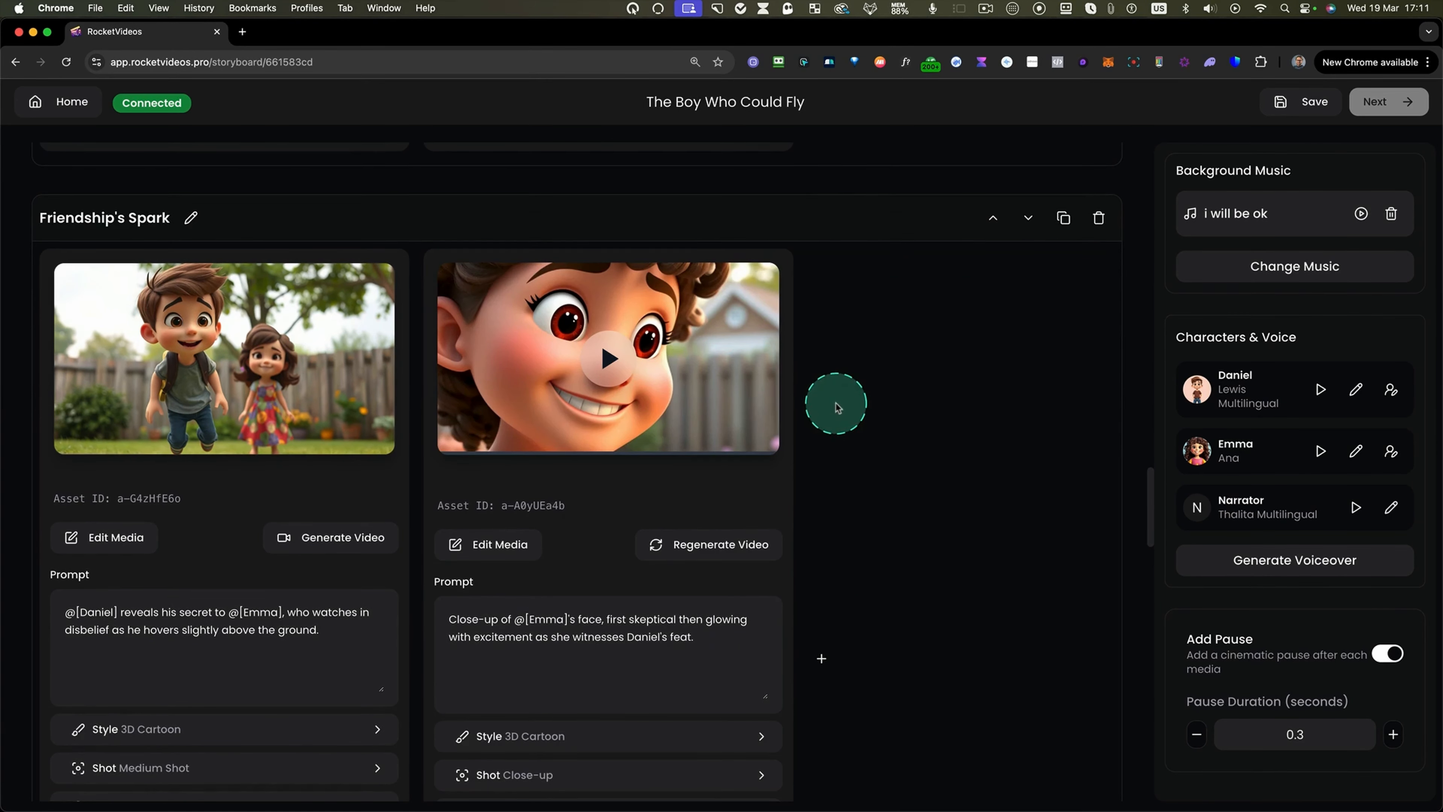
mouse_move(630, 368)
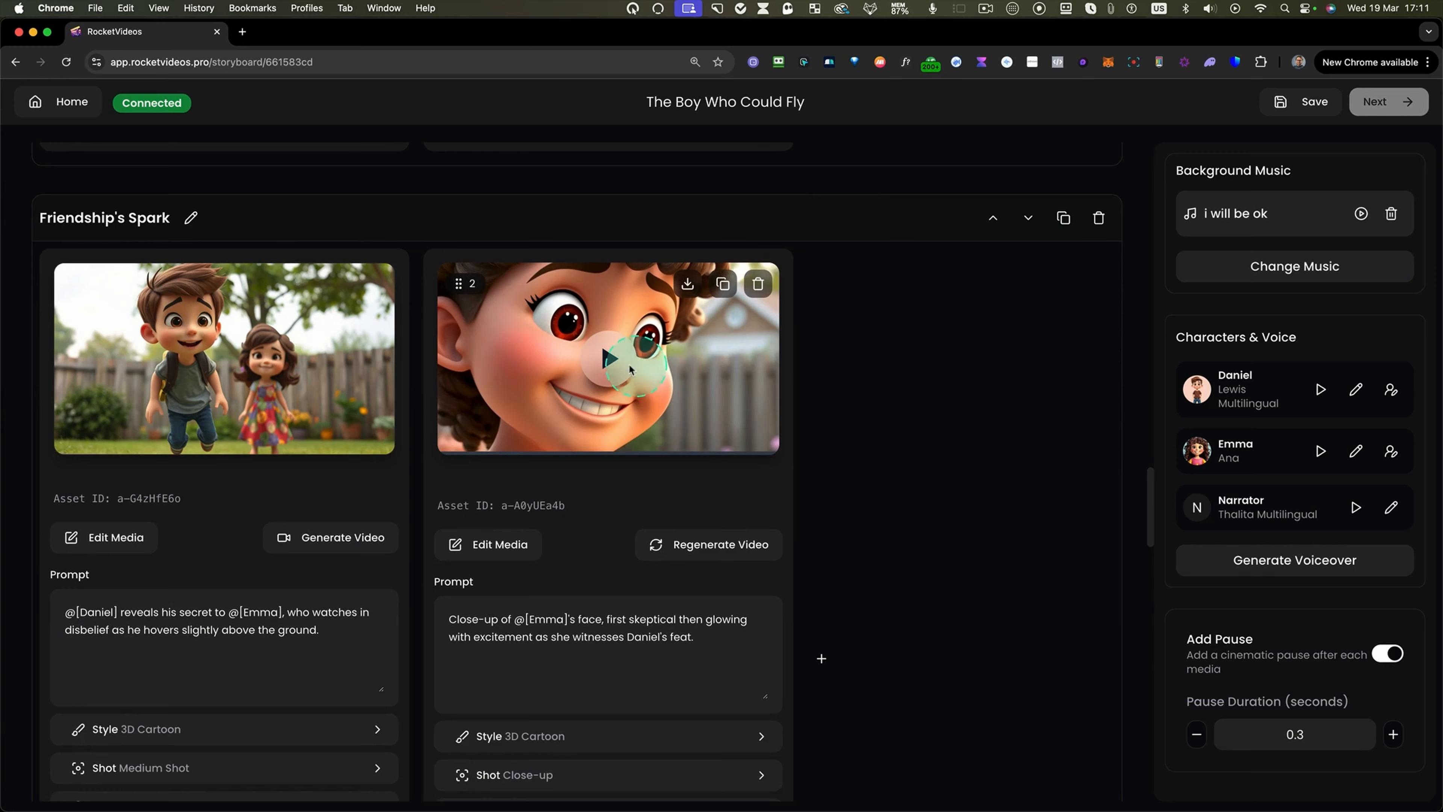
click(610, 359)
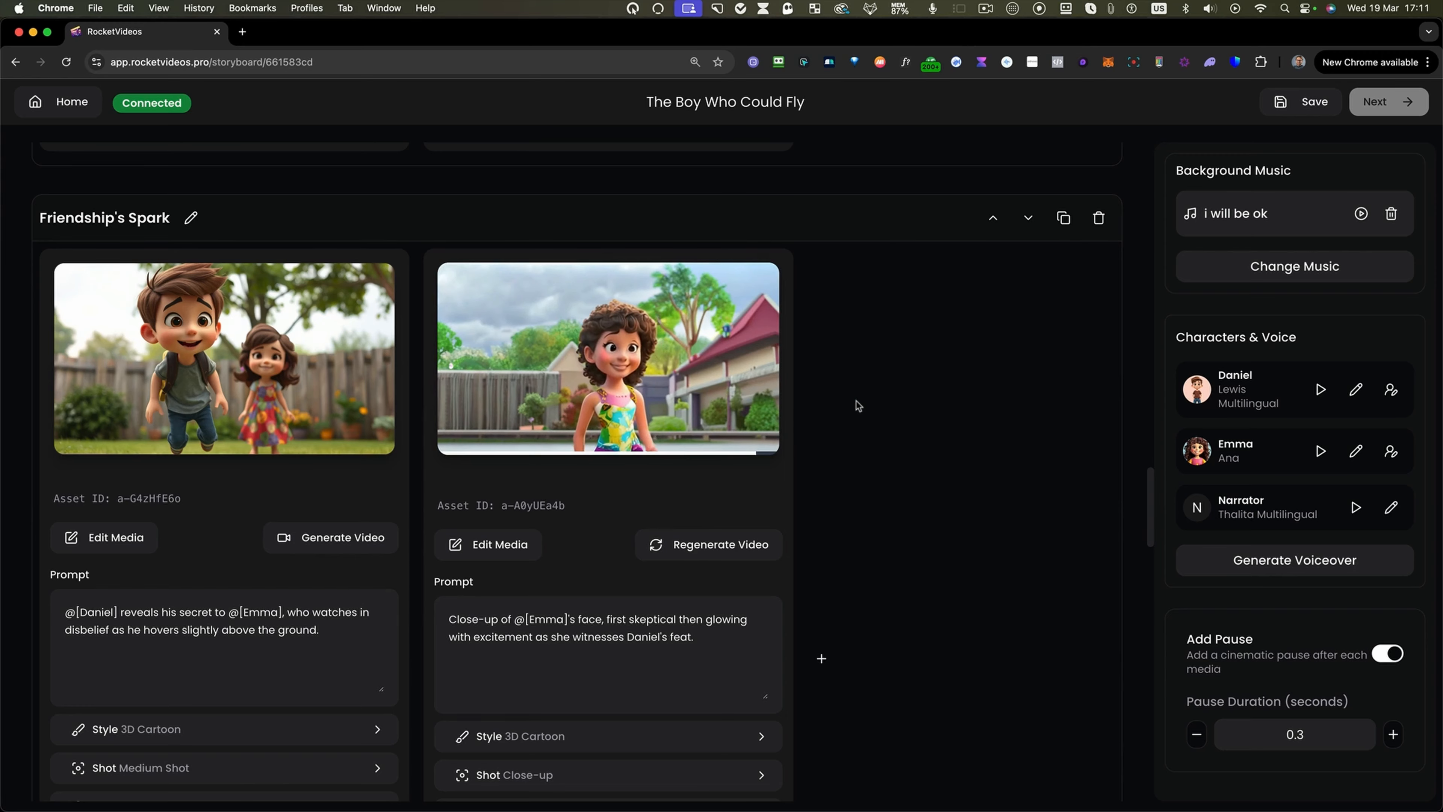
scroll(856, 400, down, 1)
click(613, 337)
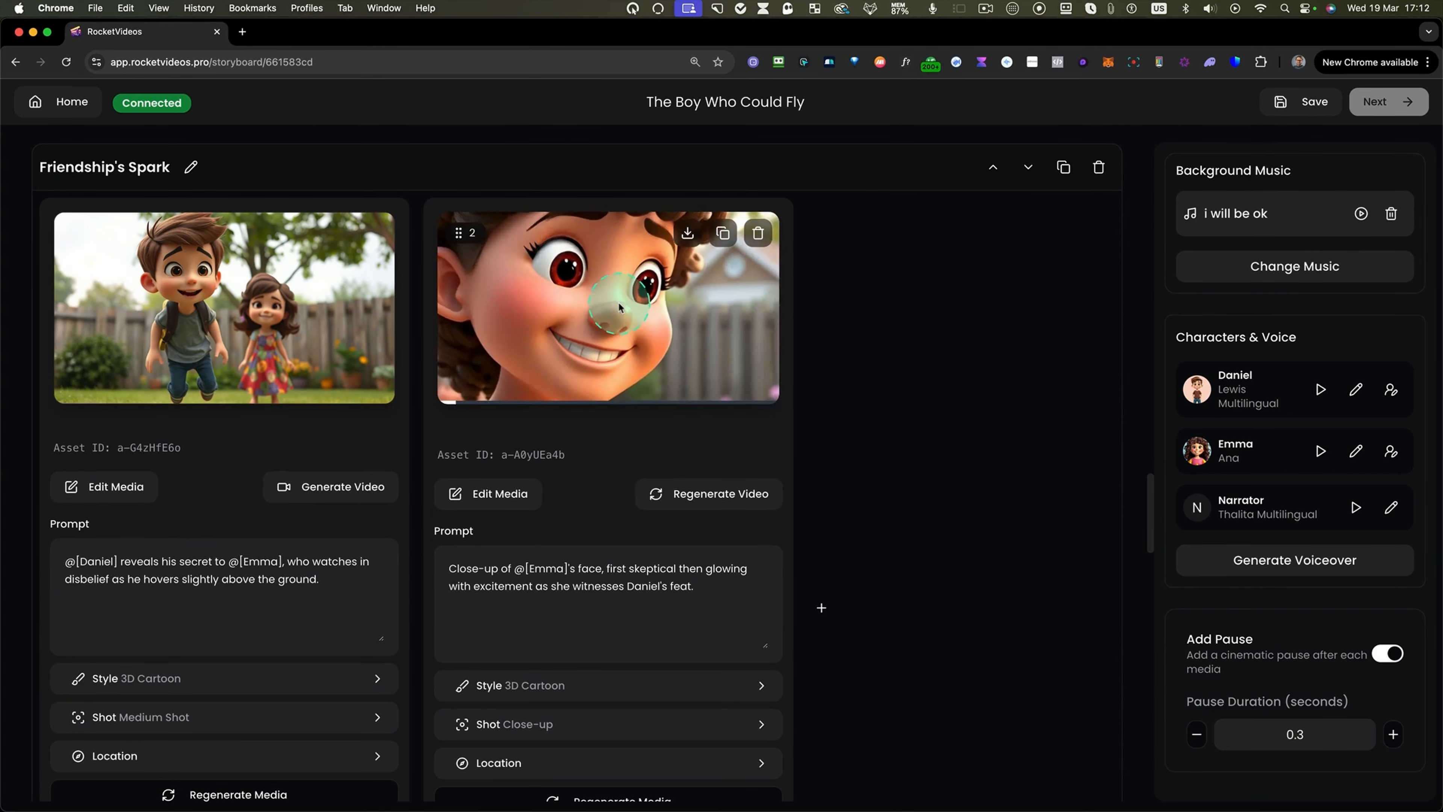
click(644, 400)
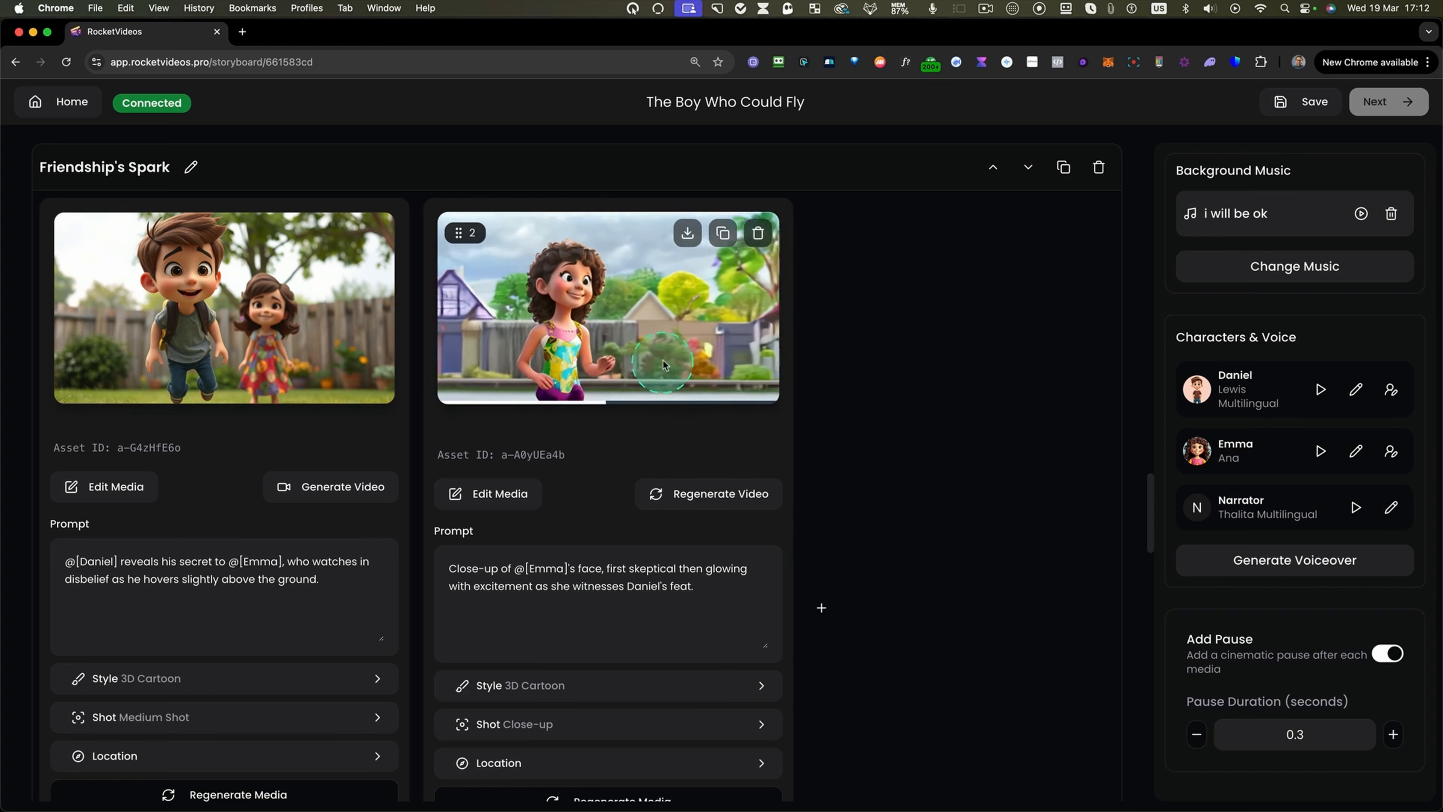
click(659, 331)
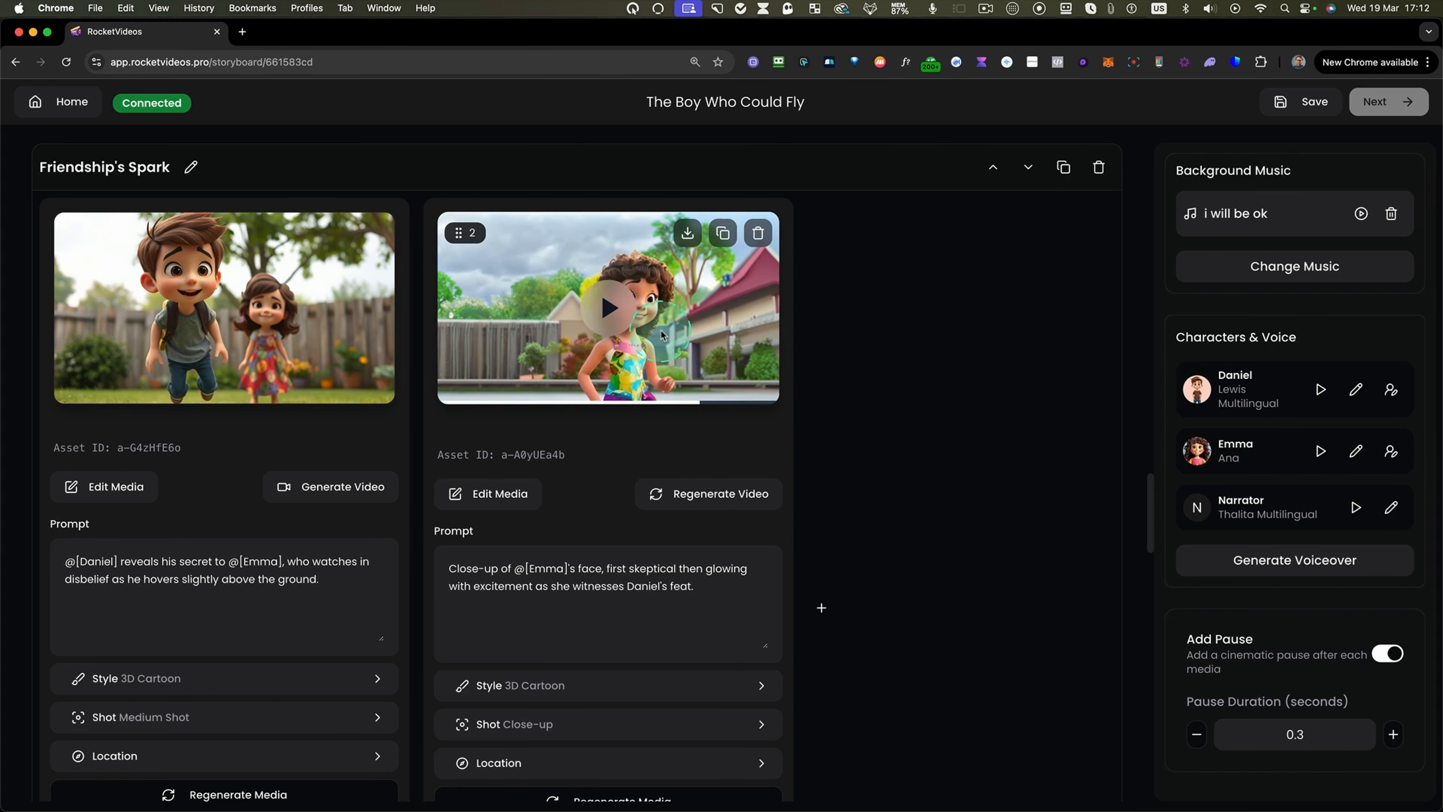
click(618, 387)
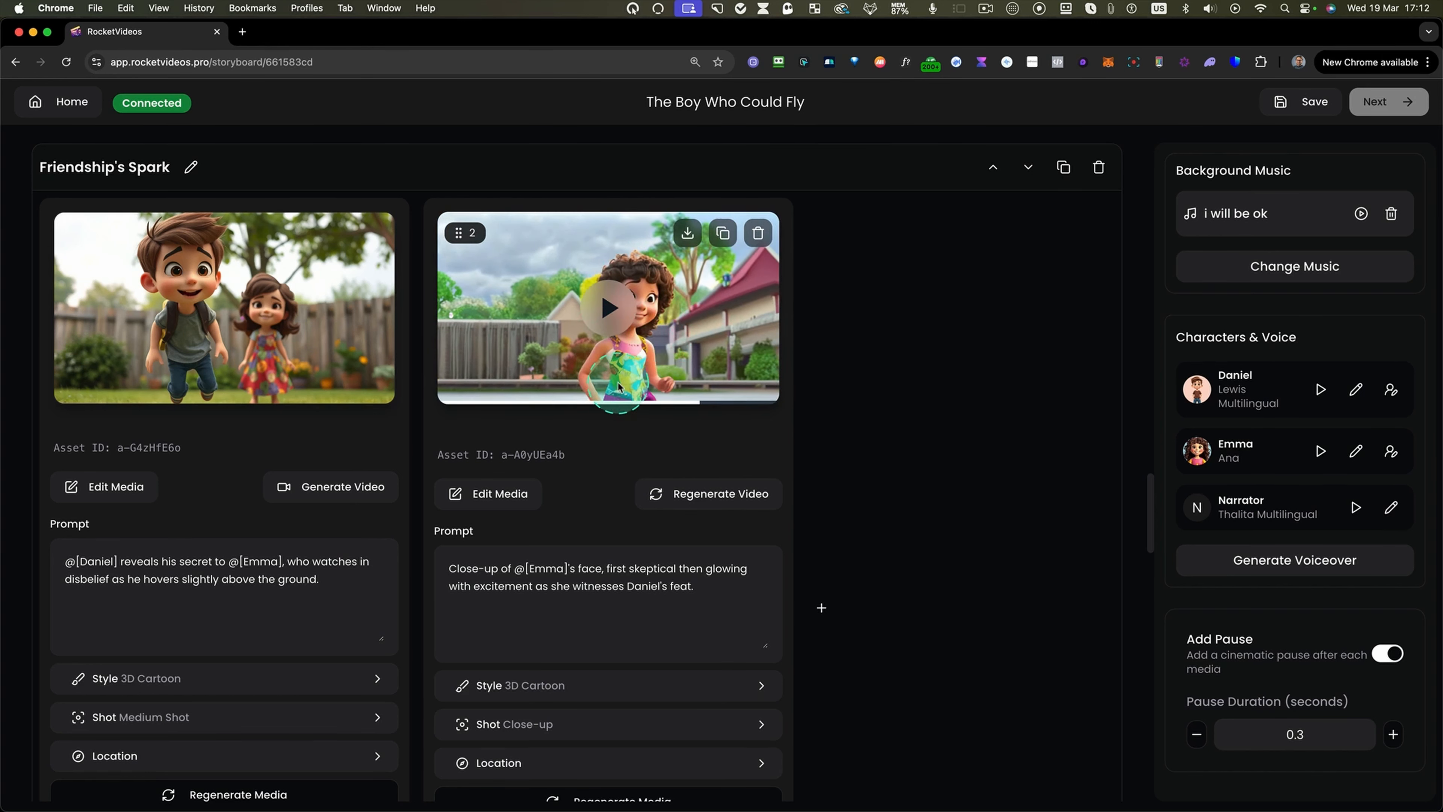
Open the Emma close-up media in the editor and set the first generated video as the default.
click(706, 499)
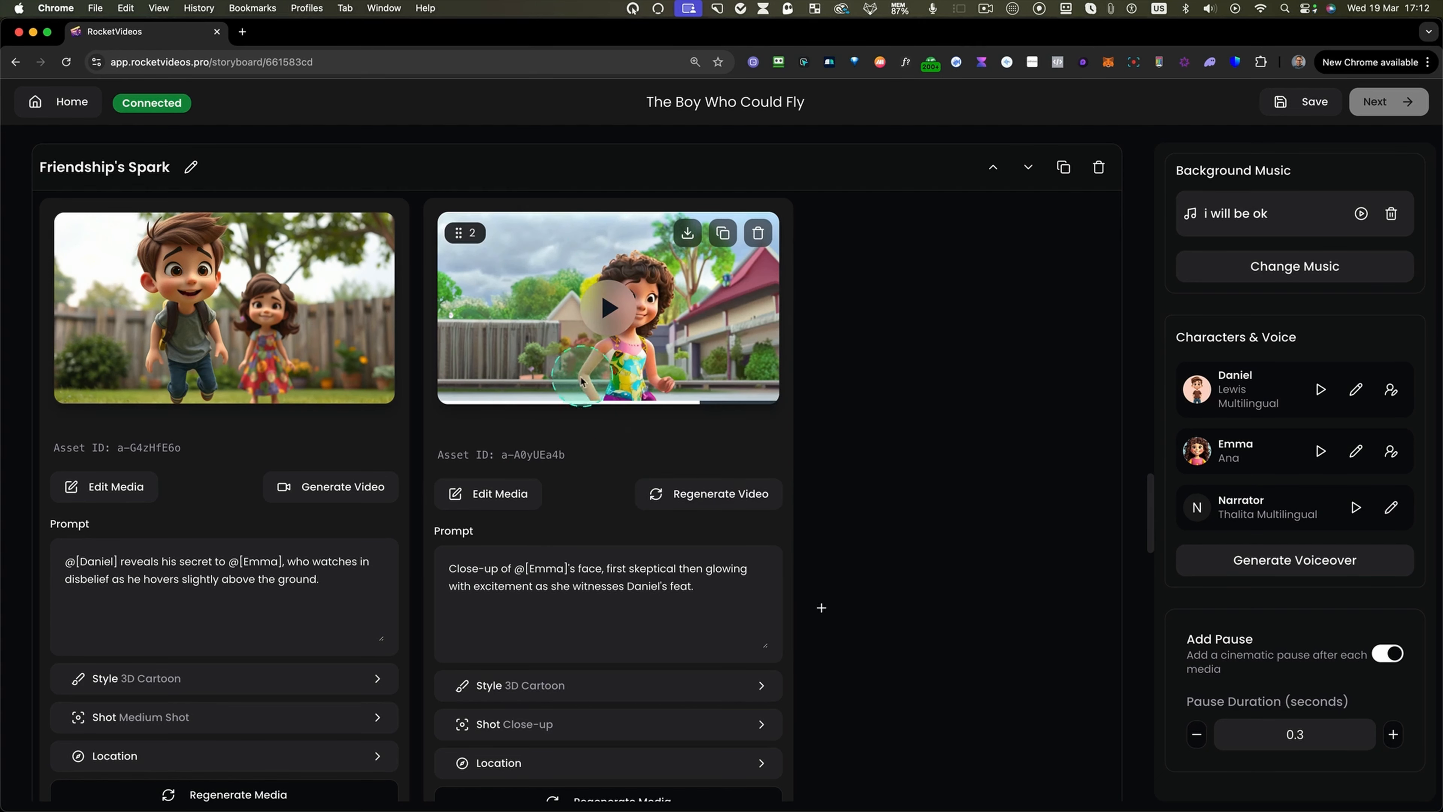
click(497, 496)
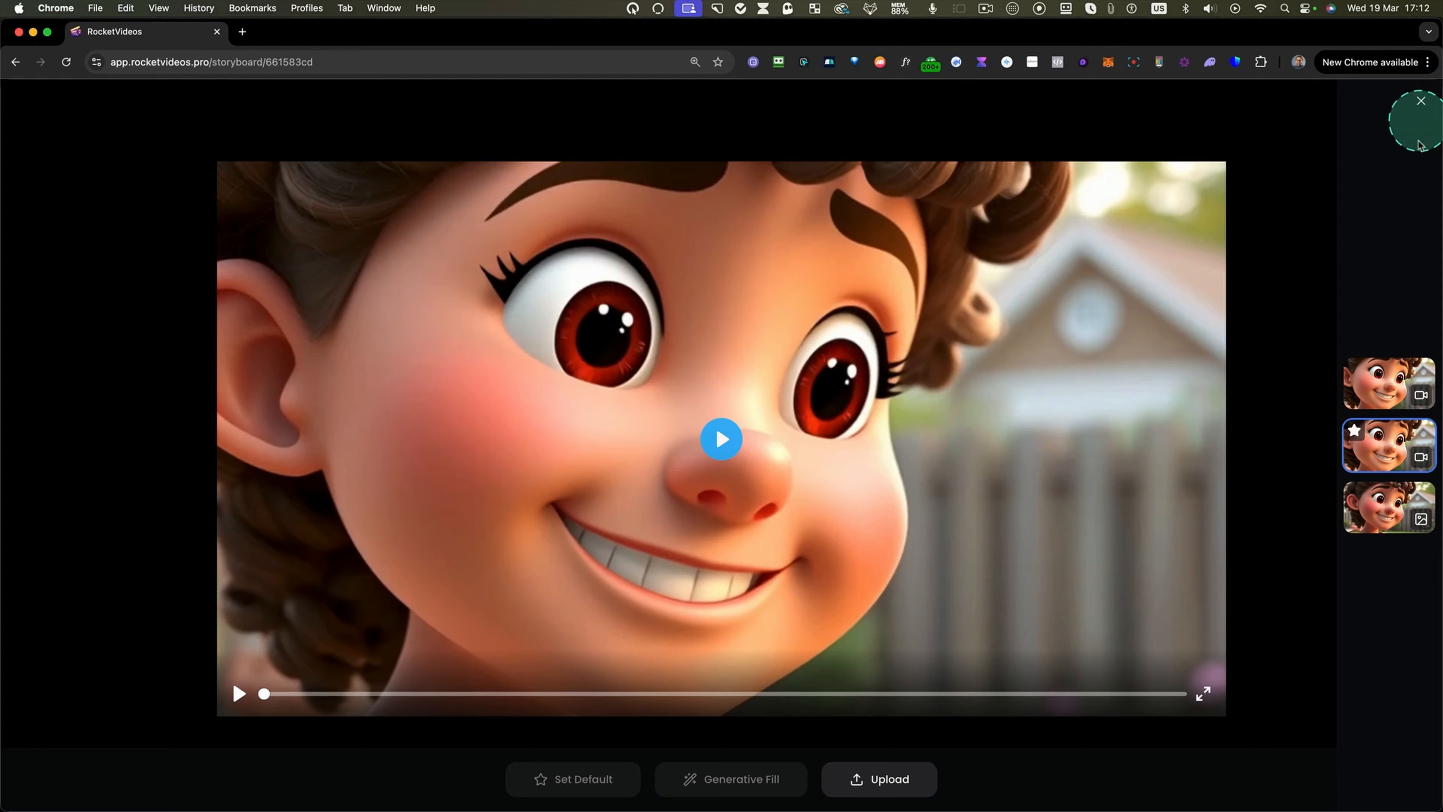
click(1380, 382)
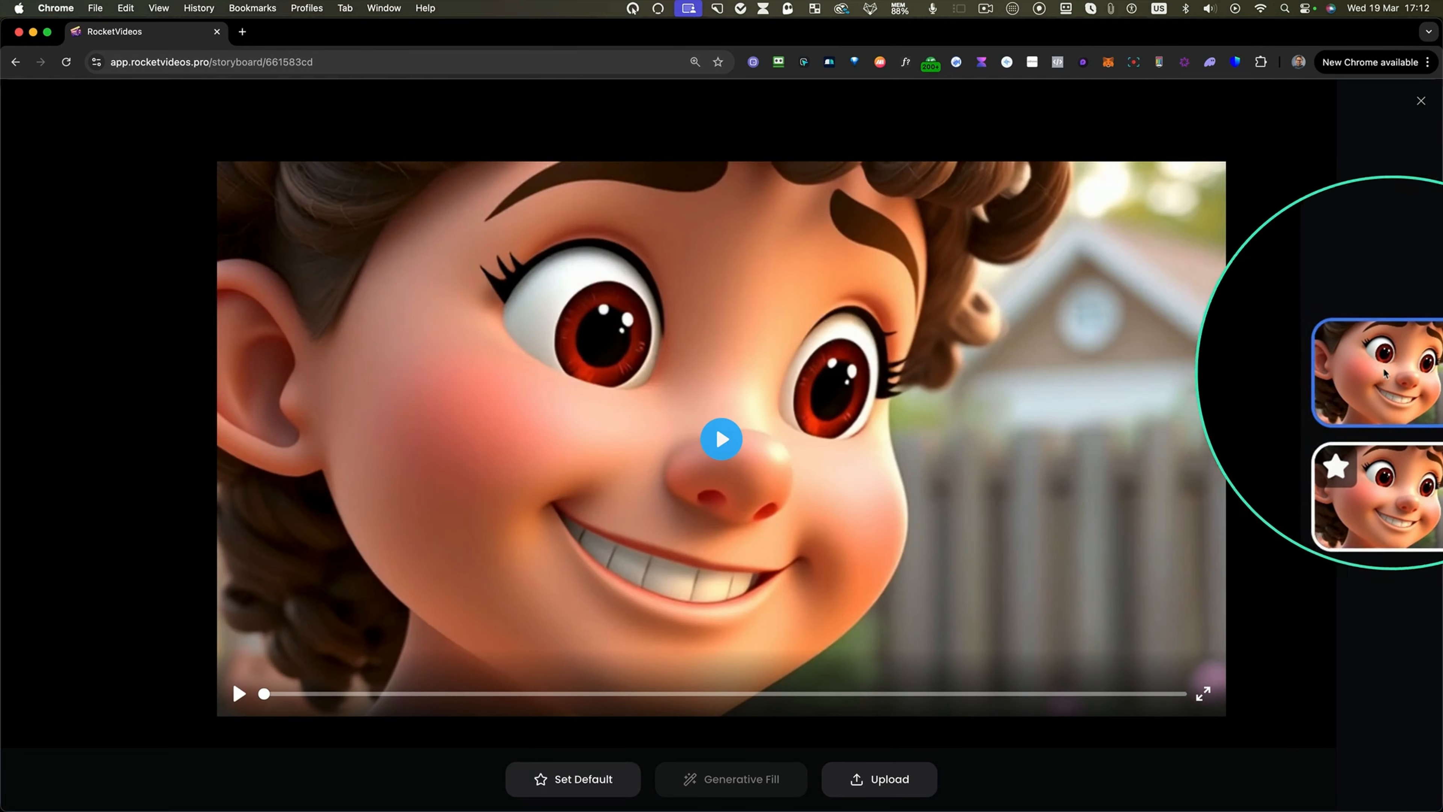
click(594, 777)
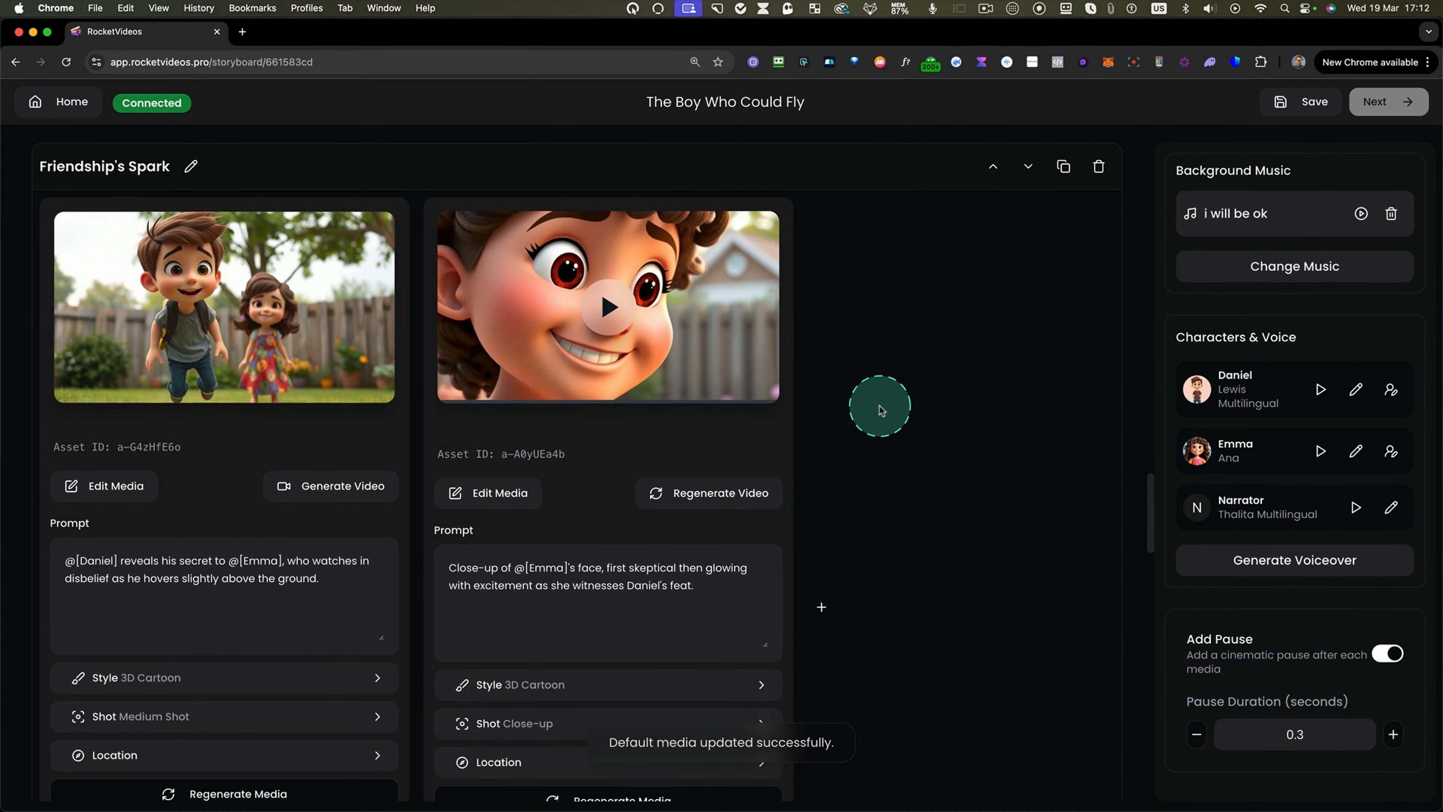
Review the Dreamy Swing and The Cliff Edge scenes' images, prompts and narration.
scroll(879, 407, down, 5)
scroll(879, 408, up, 6)
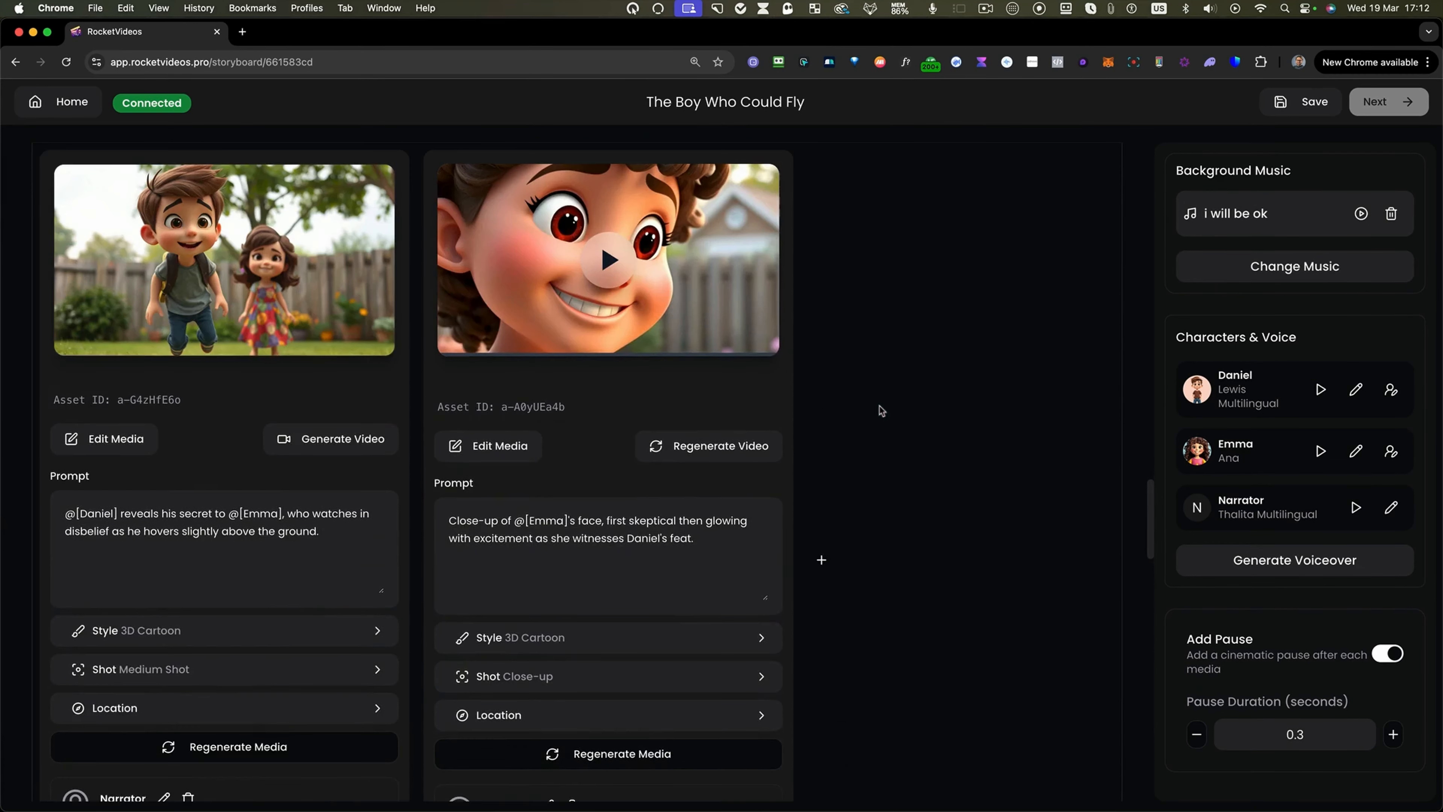
scroll(879, 410, up, 18)
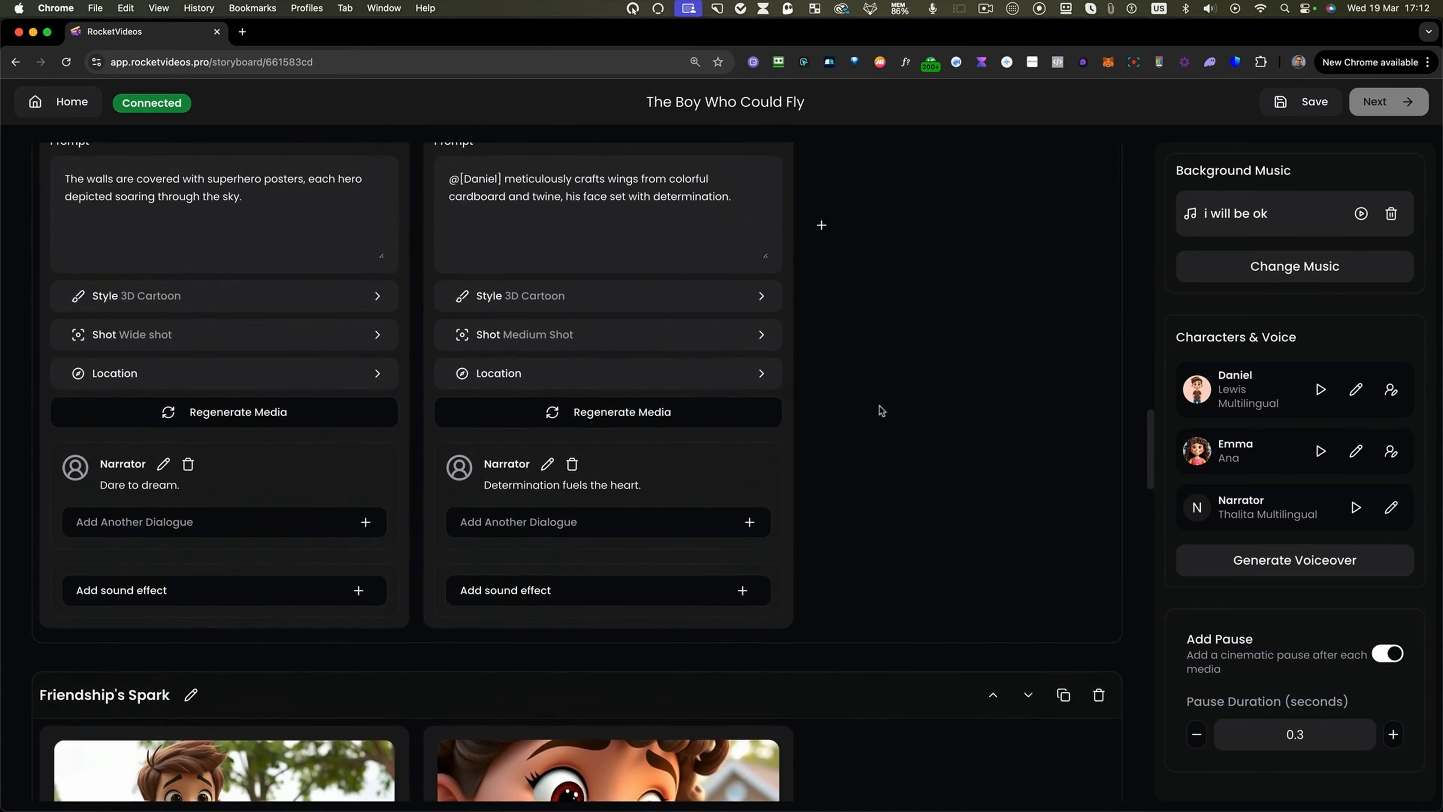
scroll(606, 492, up, 15)
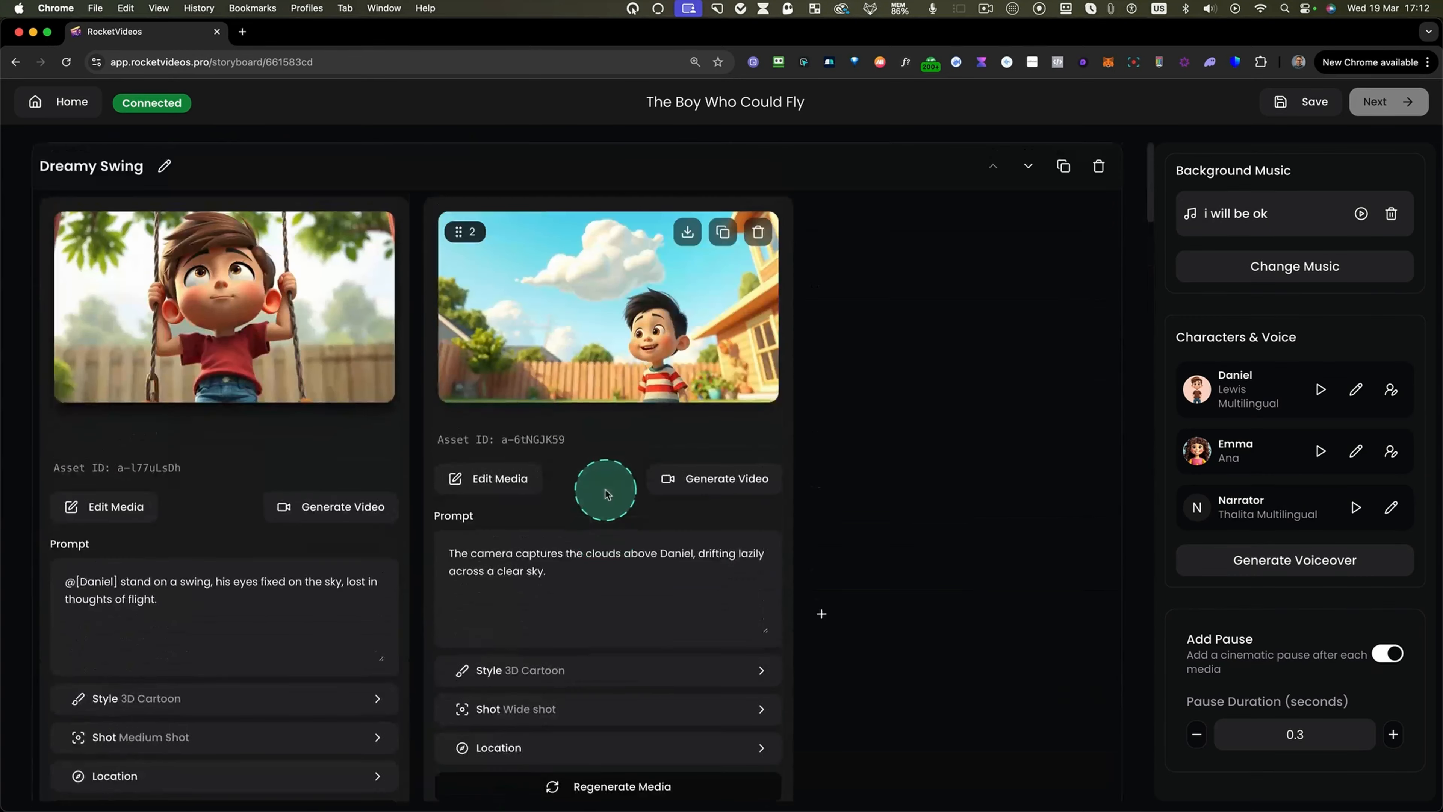
scroll(468, 417, down, 4)
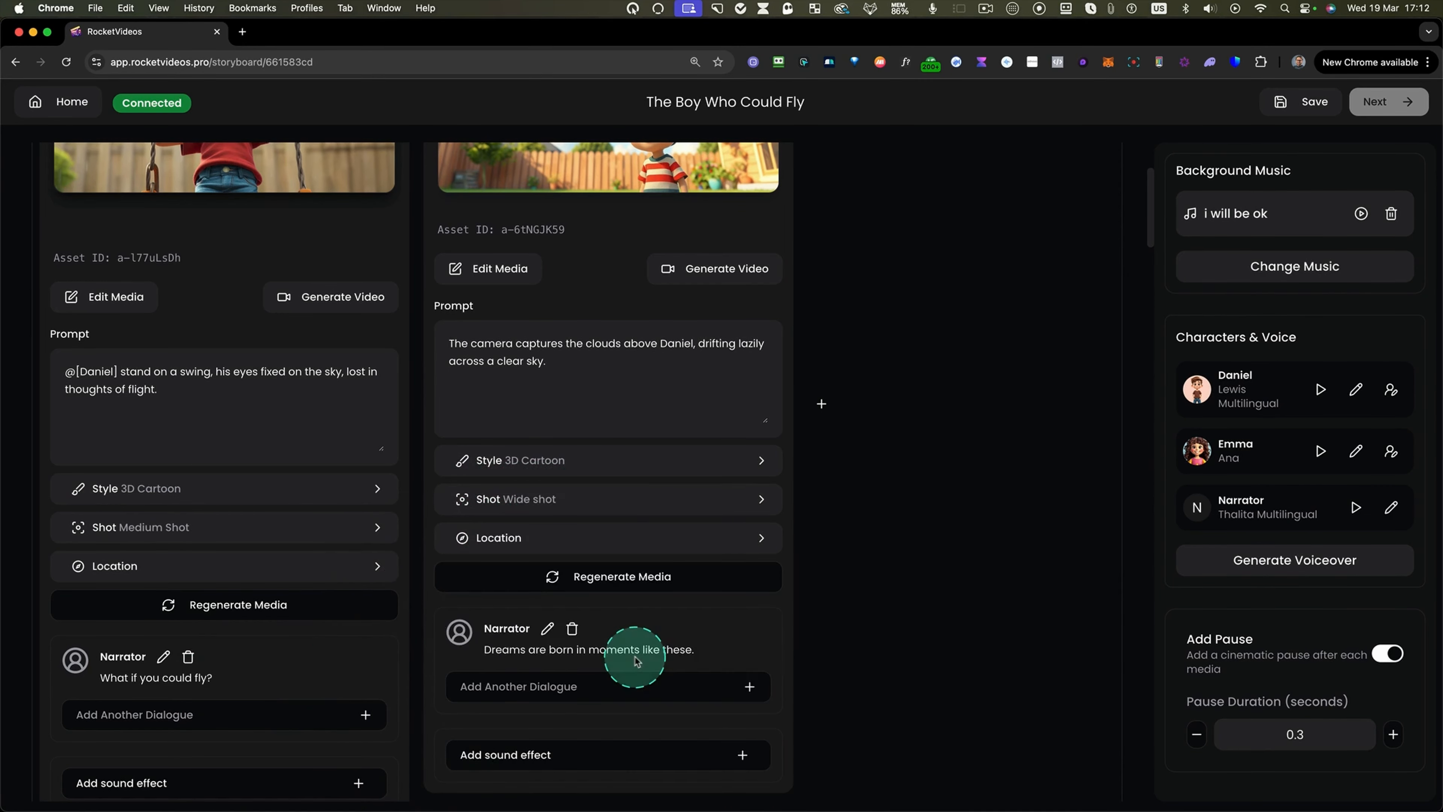
scroll(630, 662, up, 4)
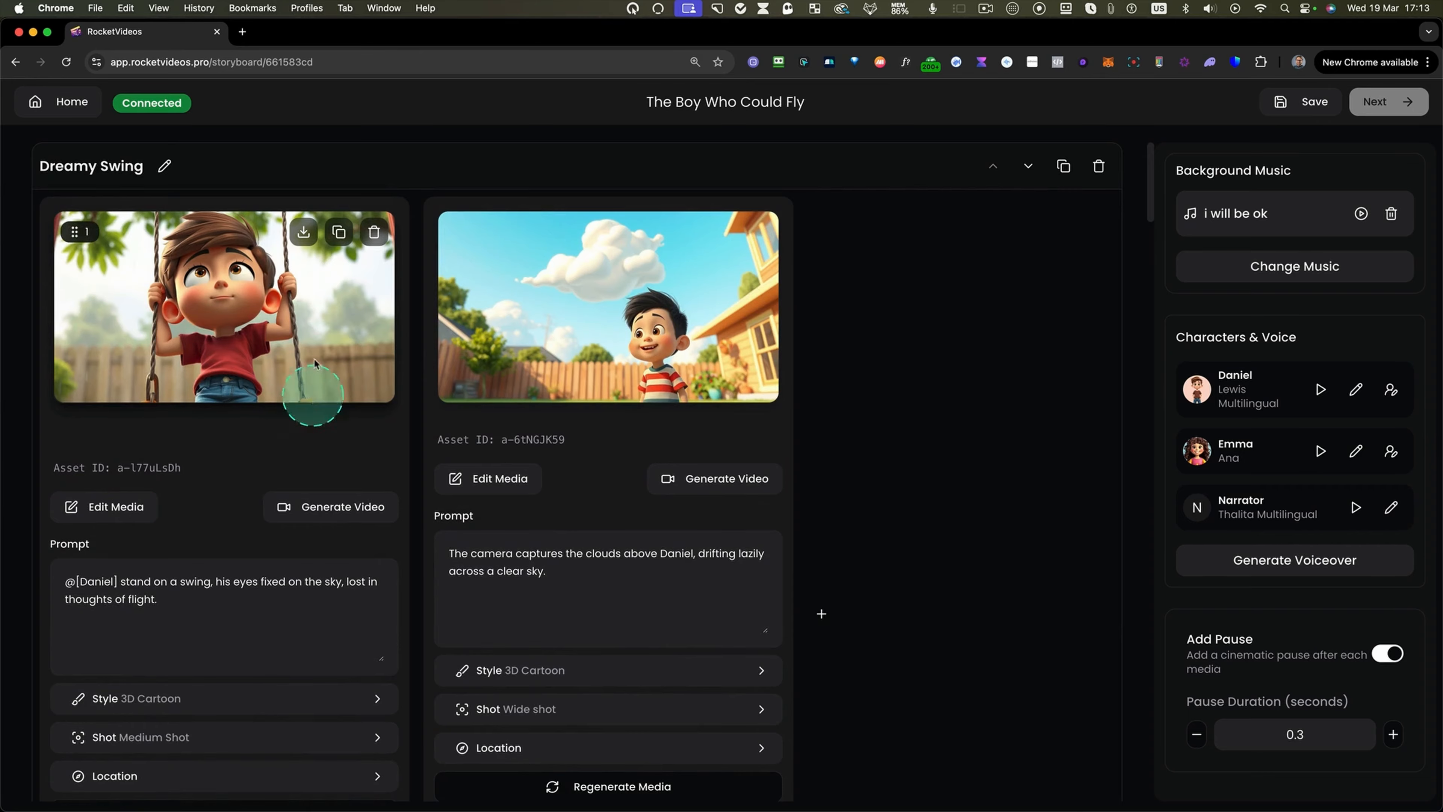
scroll(727, 488, down, 14)
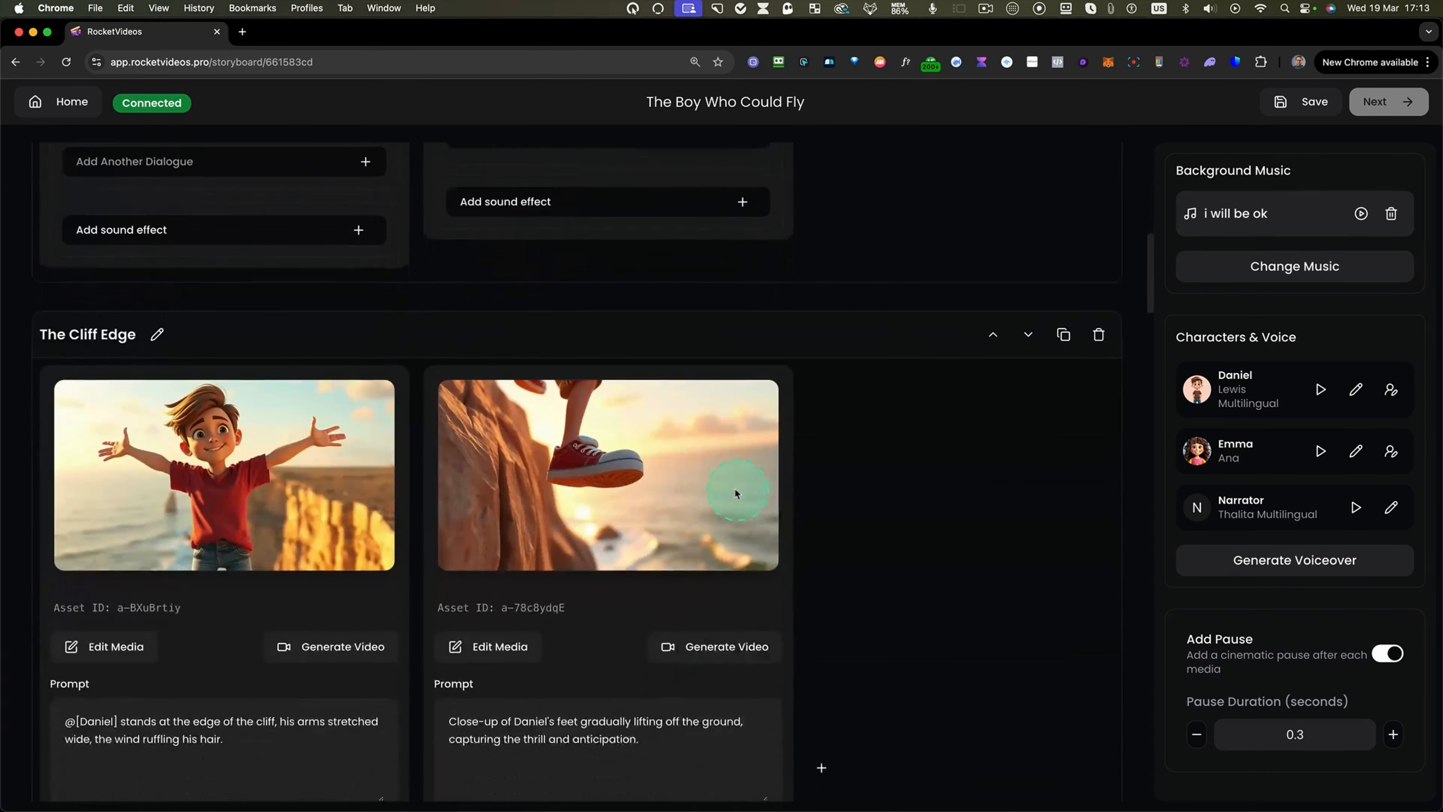
scroll(736, 493, down, 7)
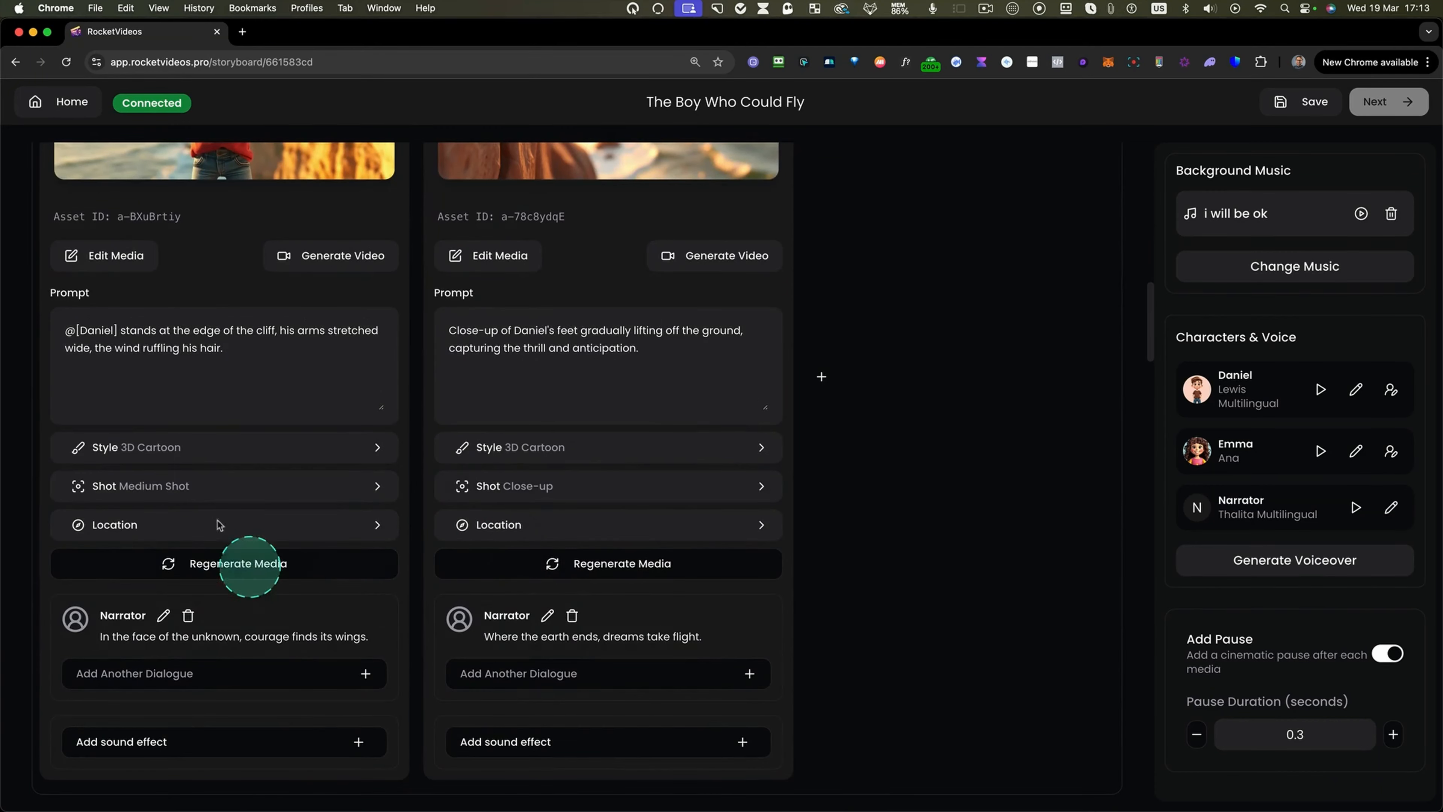
scroll(173, 279, up, 2)
drag(47, 163, 318, 701)
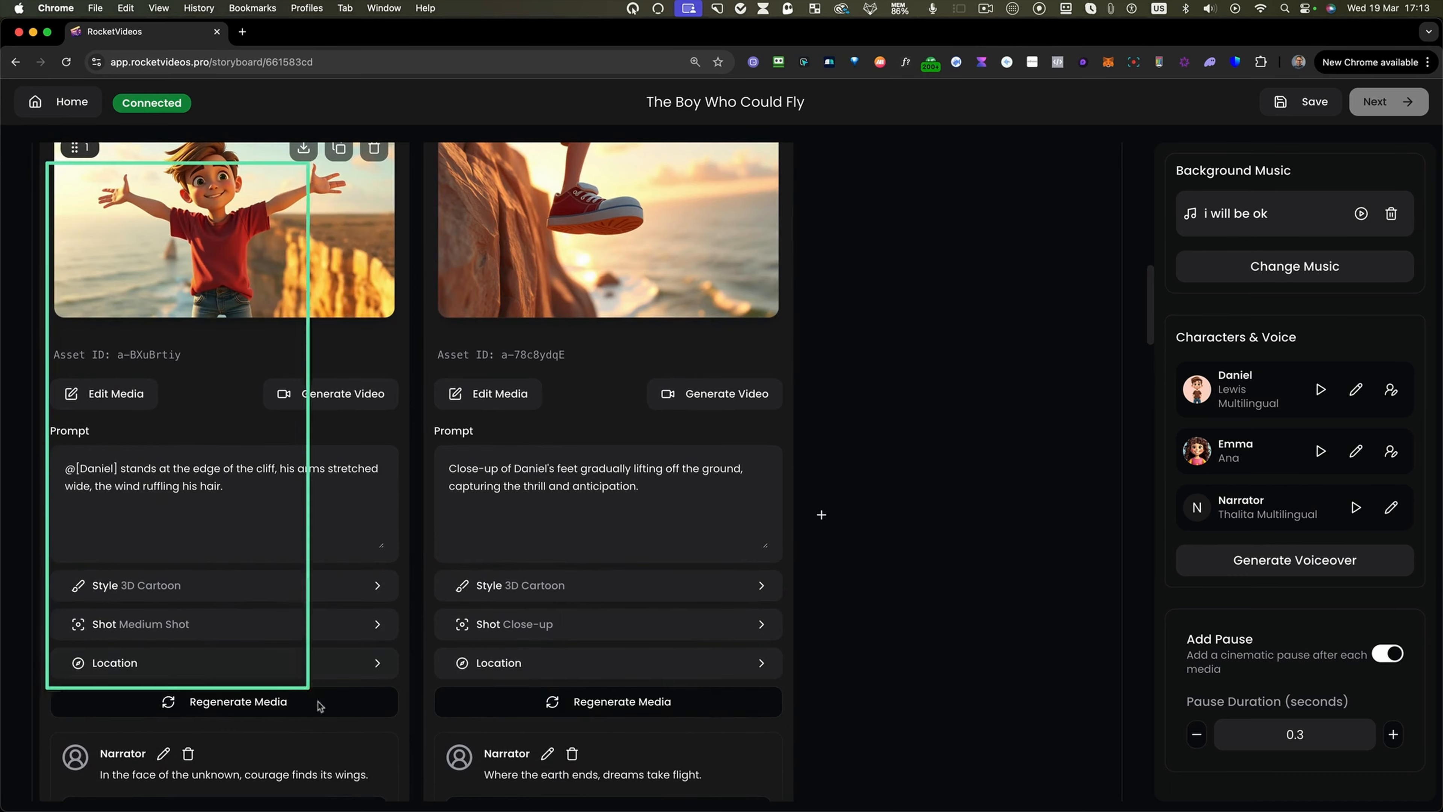
scroll(387, 716, down, 3)
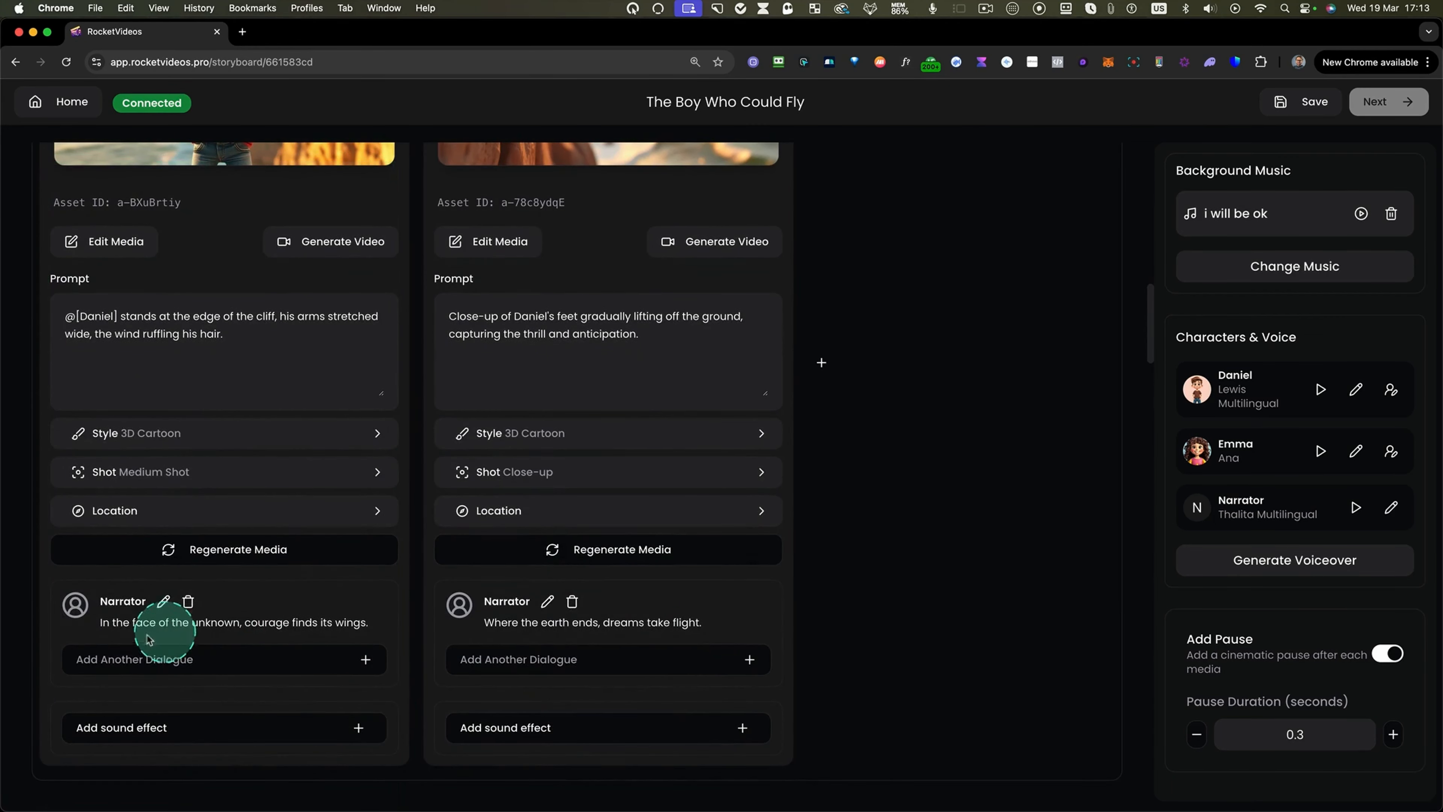
Review the narration lines of both shots in The Cliff Edge scene.
key(ctrl+m)
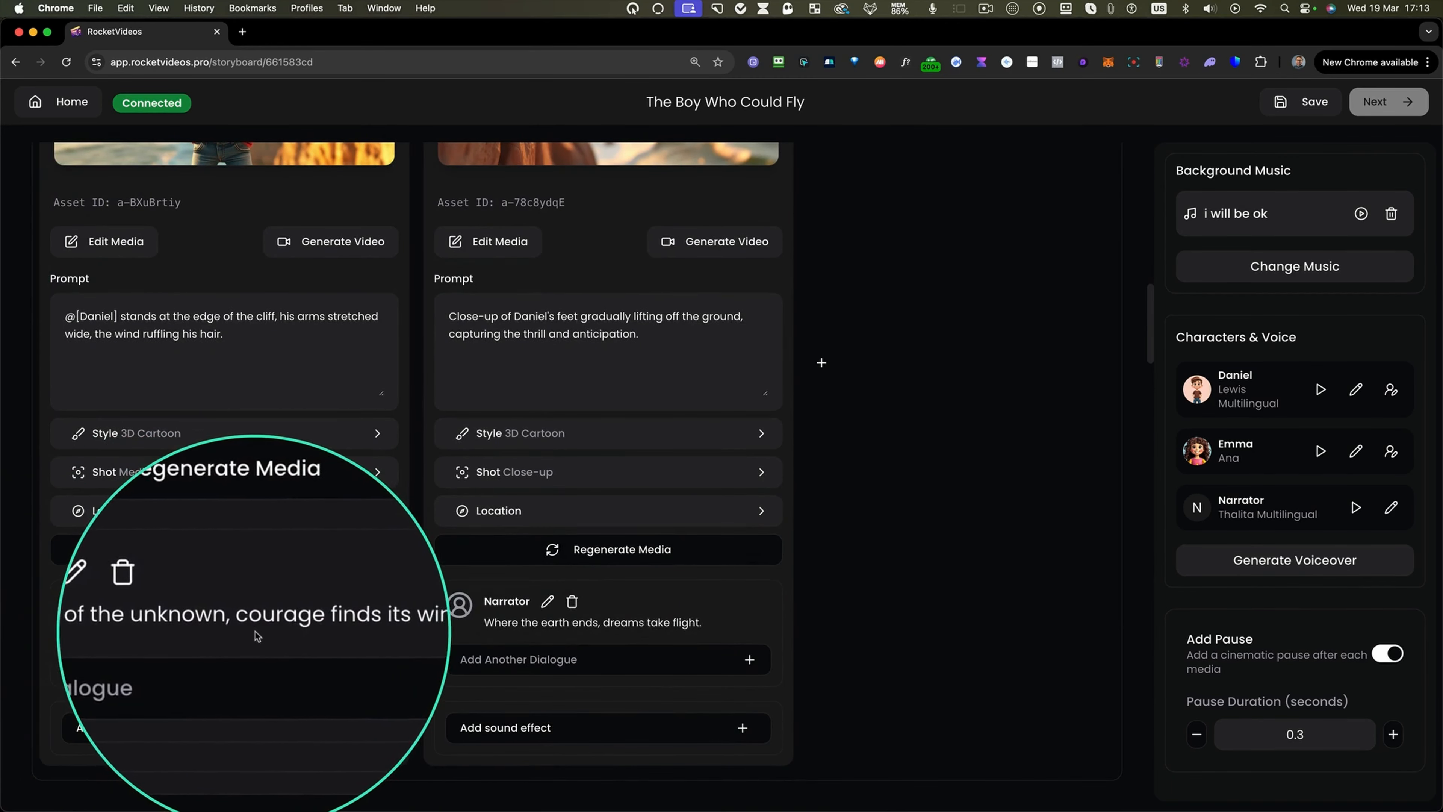
key(ctrl+m)
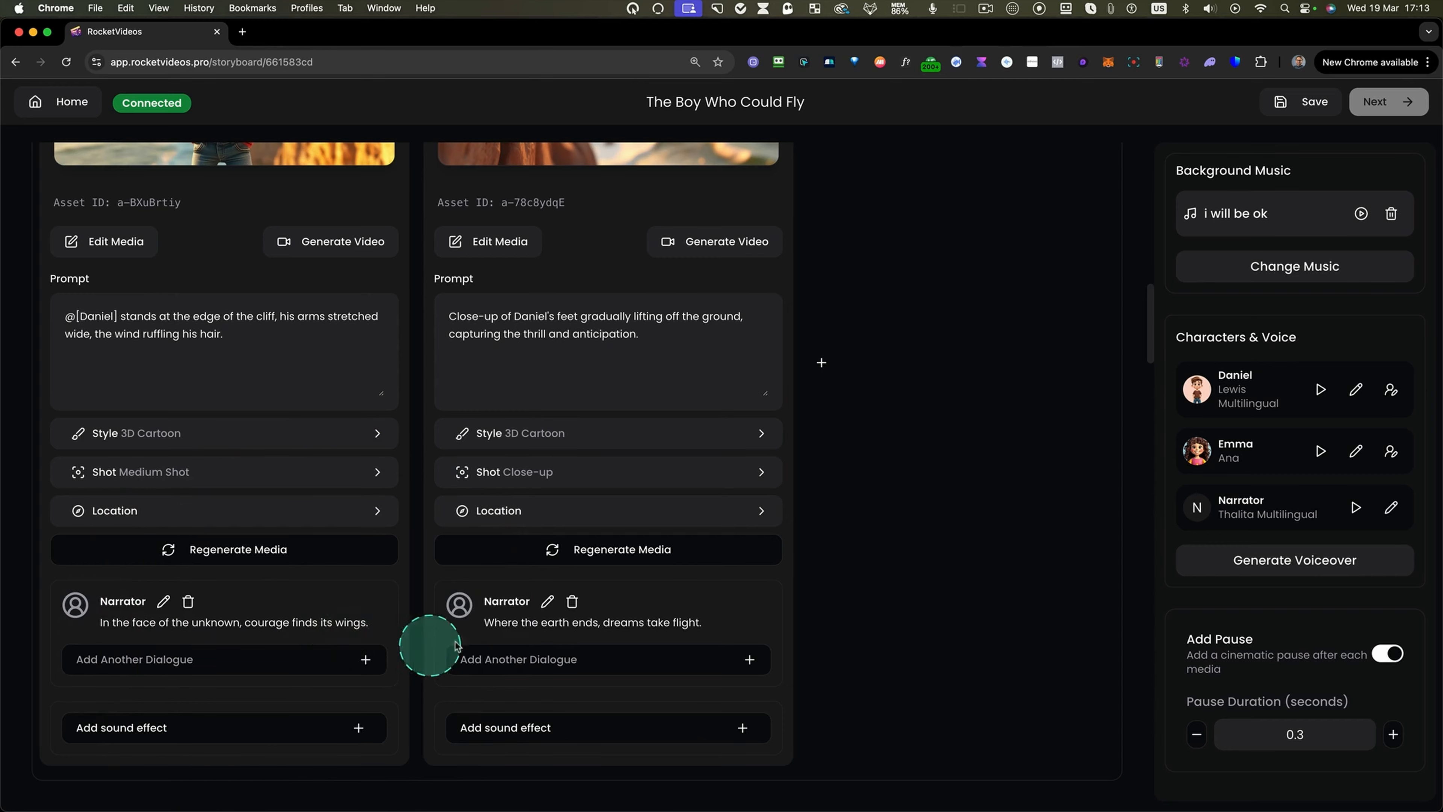
key(ctrl+m)
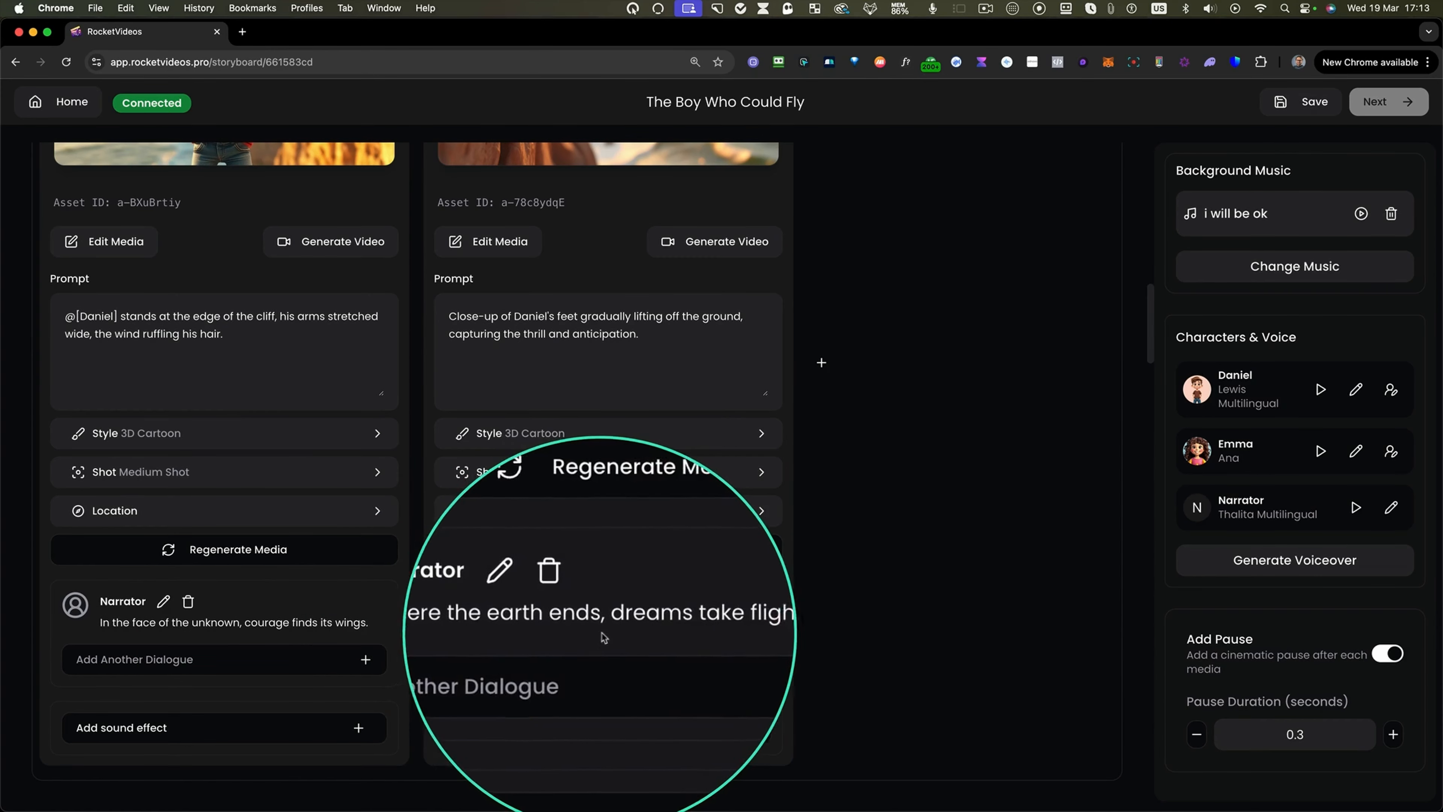
key(ctrl+m)
scroll(642, 630, up, 5)
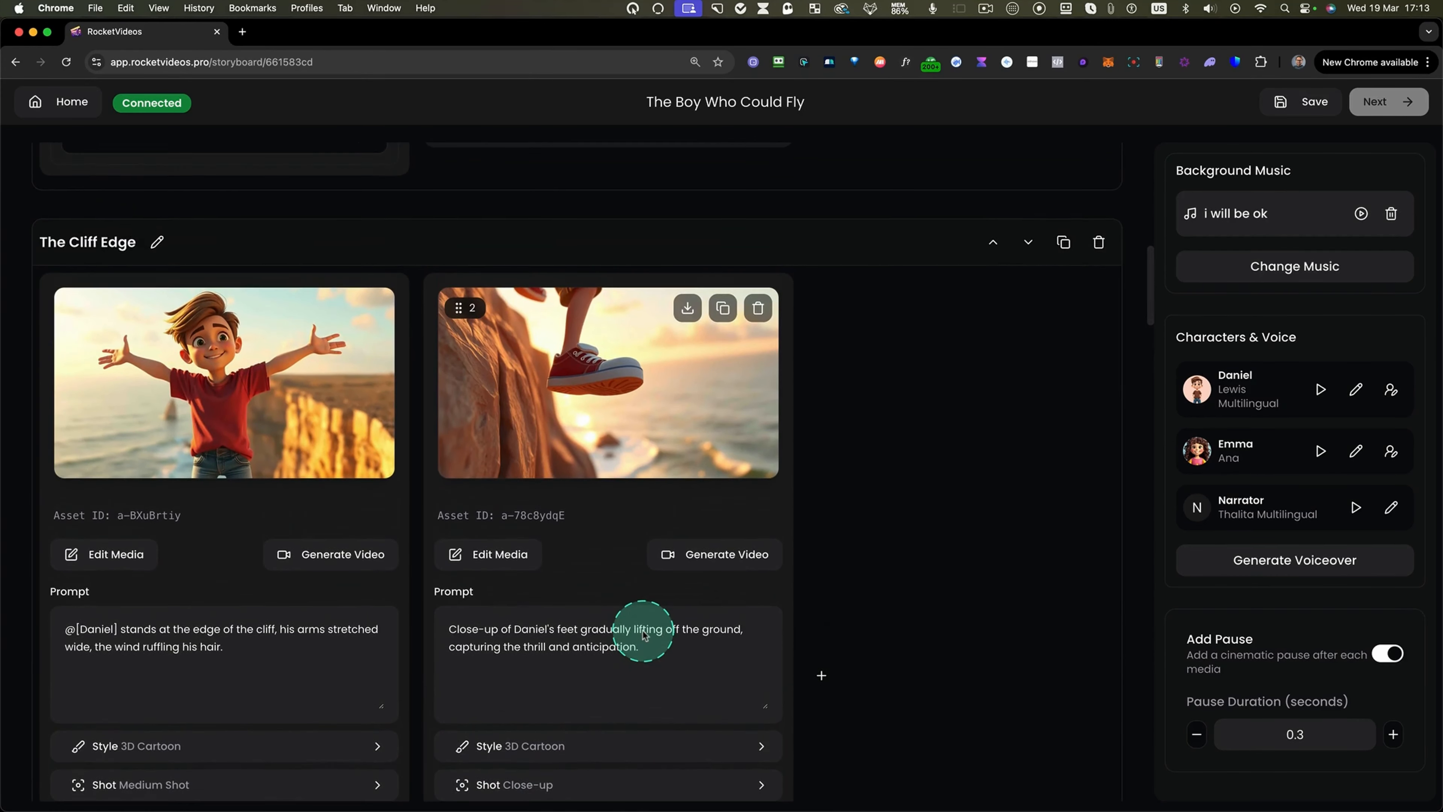
scroll(670, 612, down, 5)
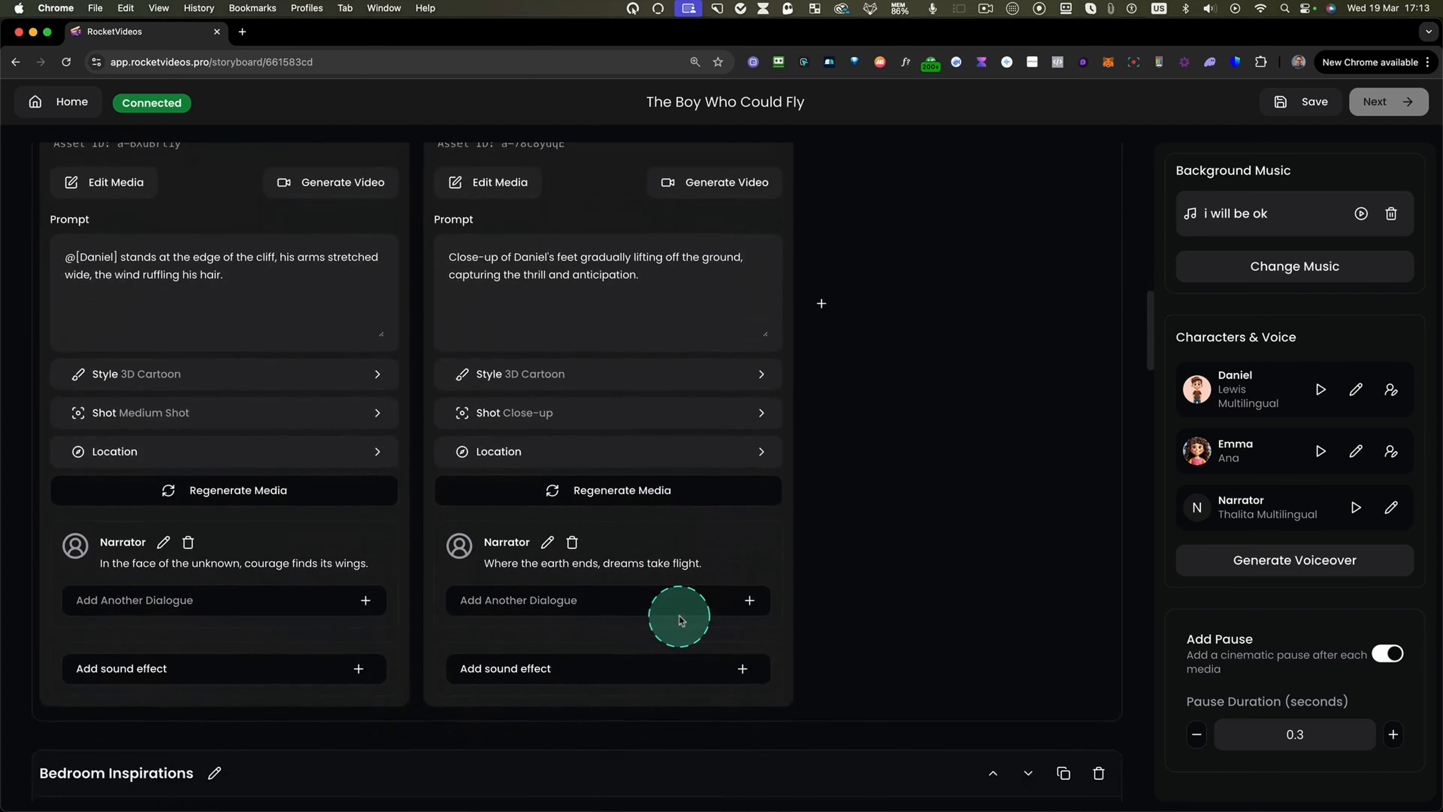
key(ctrl+m)
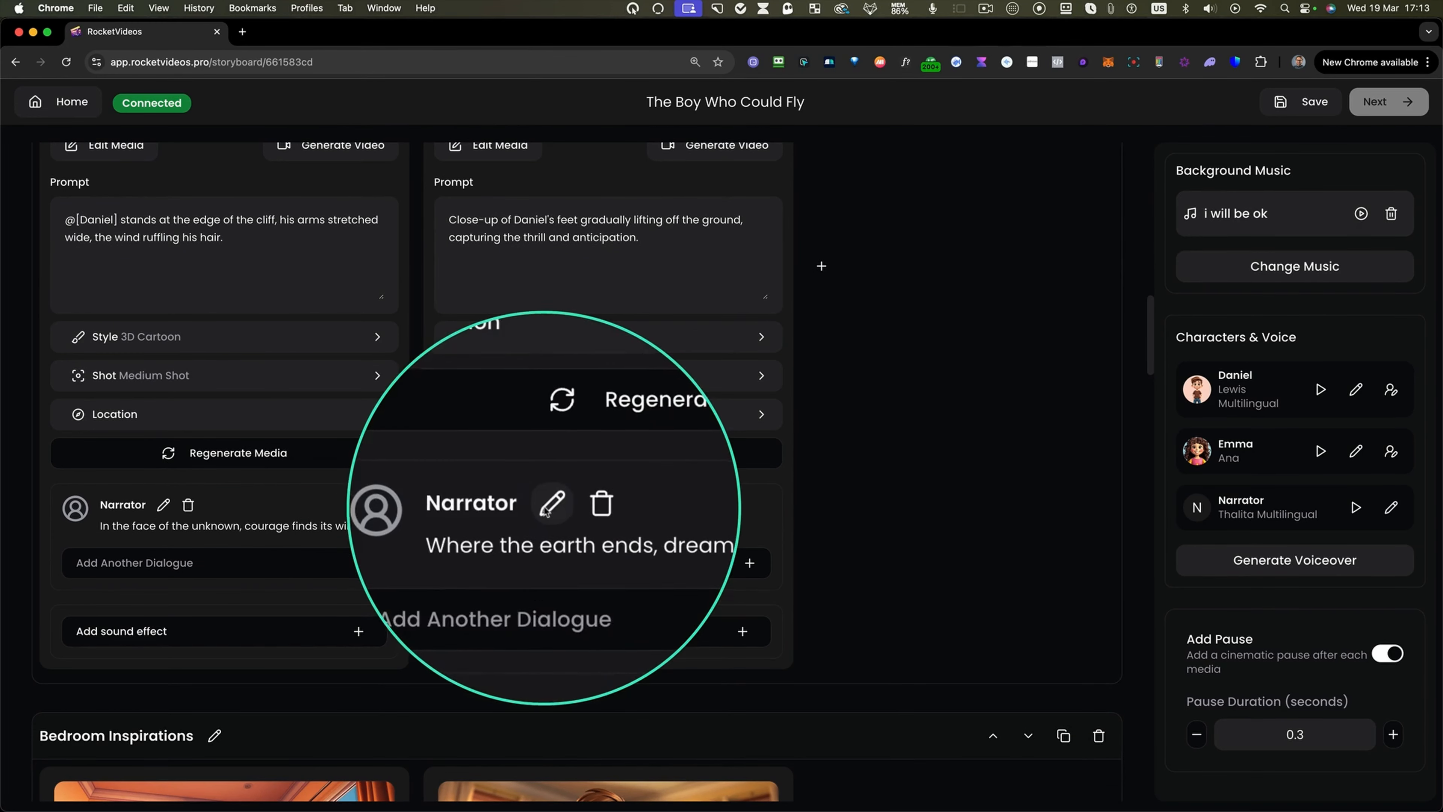
click(547, 505)
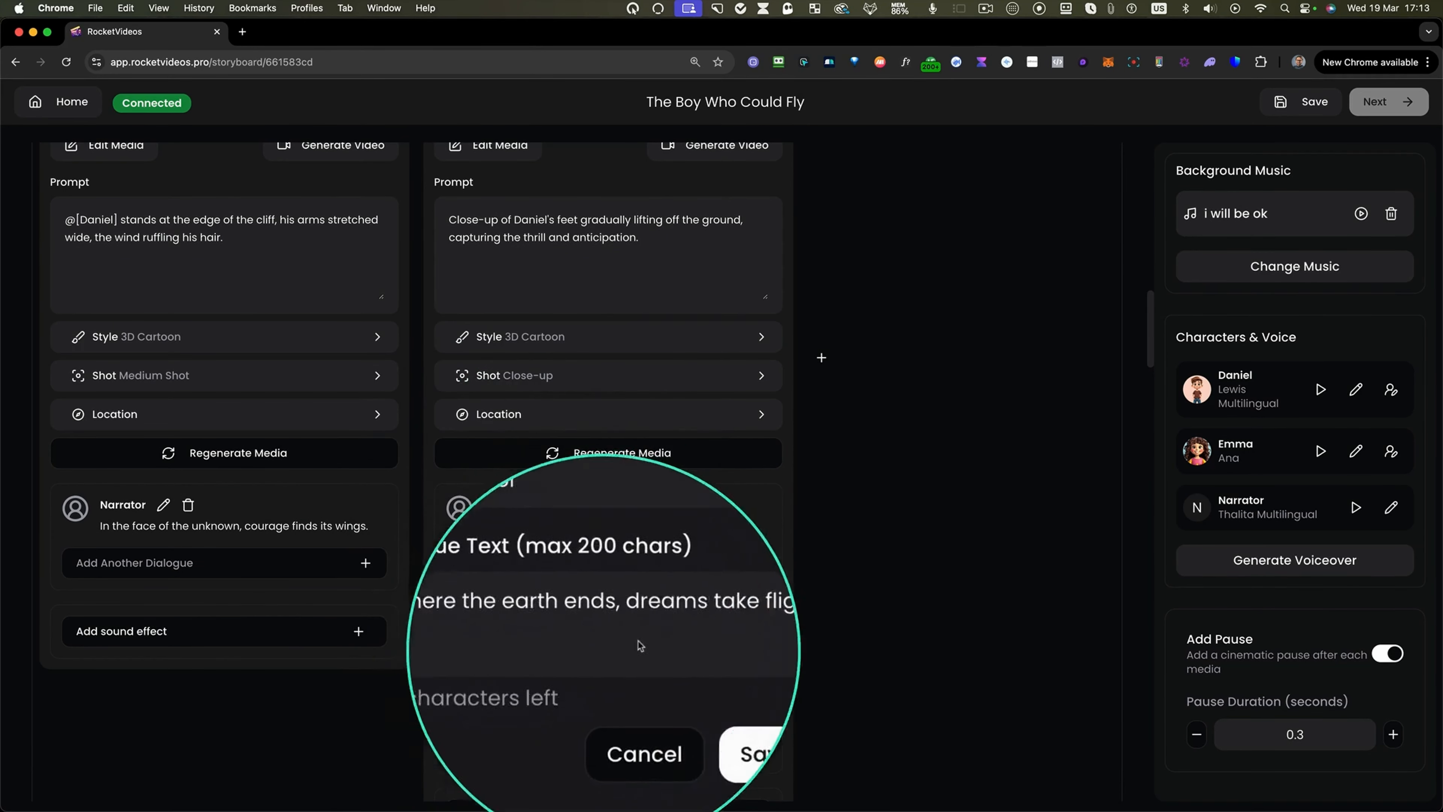
key(ctrl+m)
key(ctrl+m)
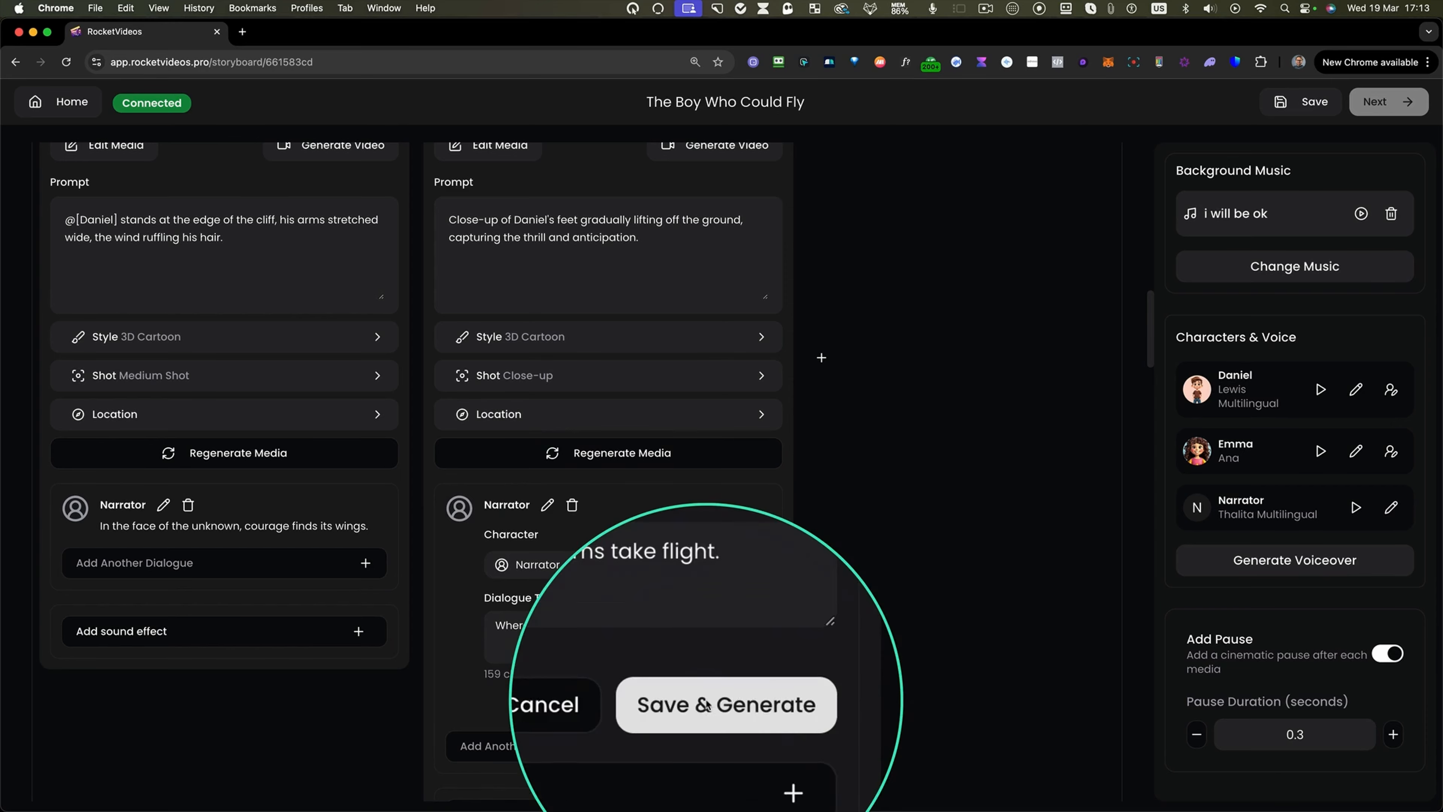
key(ctrl+m)
click(615, 703)
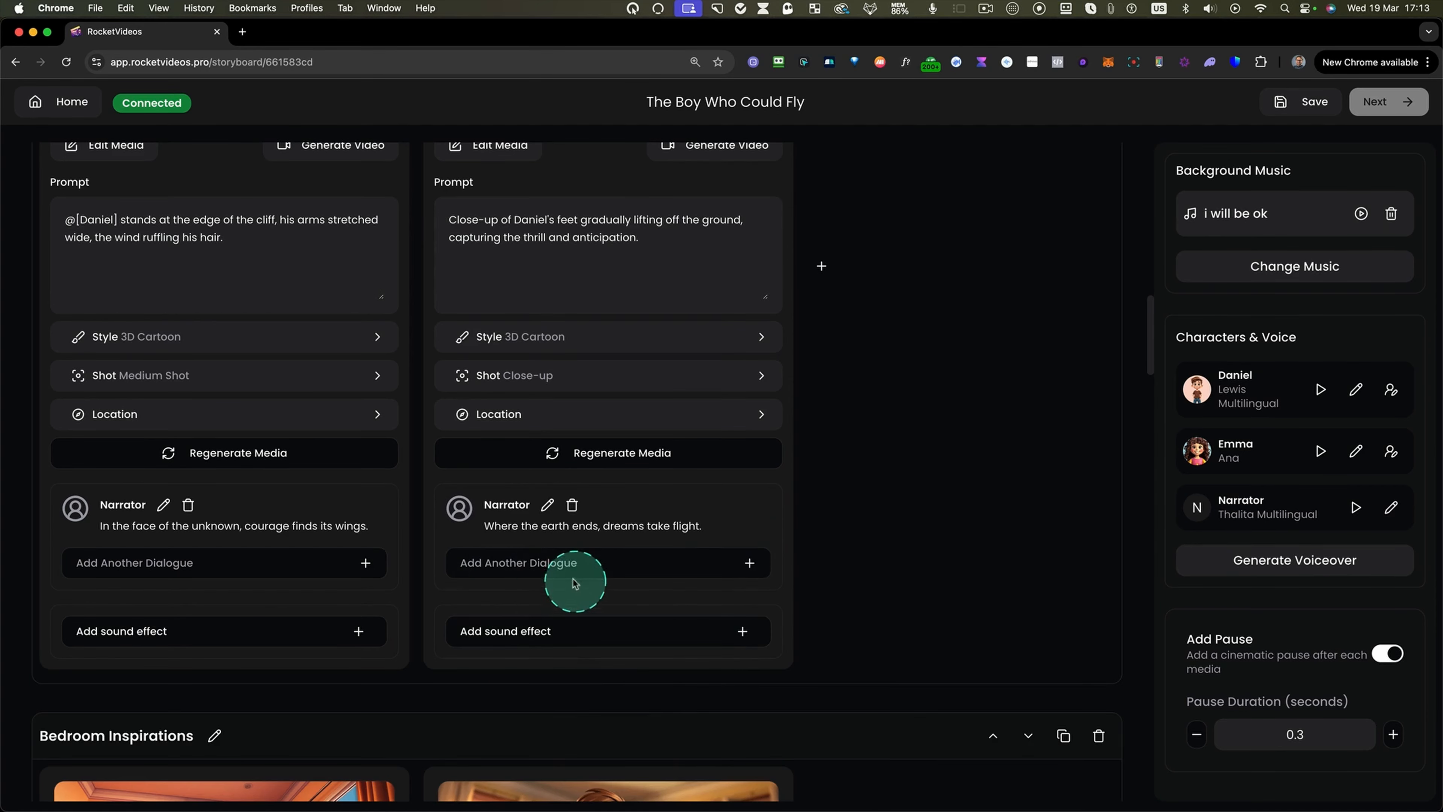
Change Daniel's speaker voice to Davis Multilingual from the favorite voices after previewing it.
scroll(574, 580, up, 5)
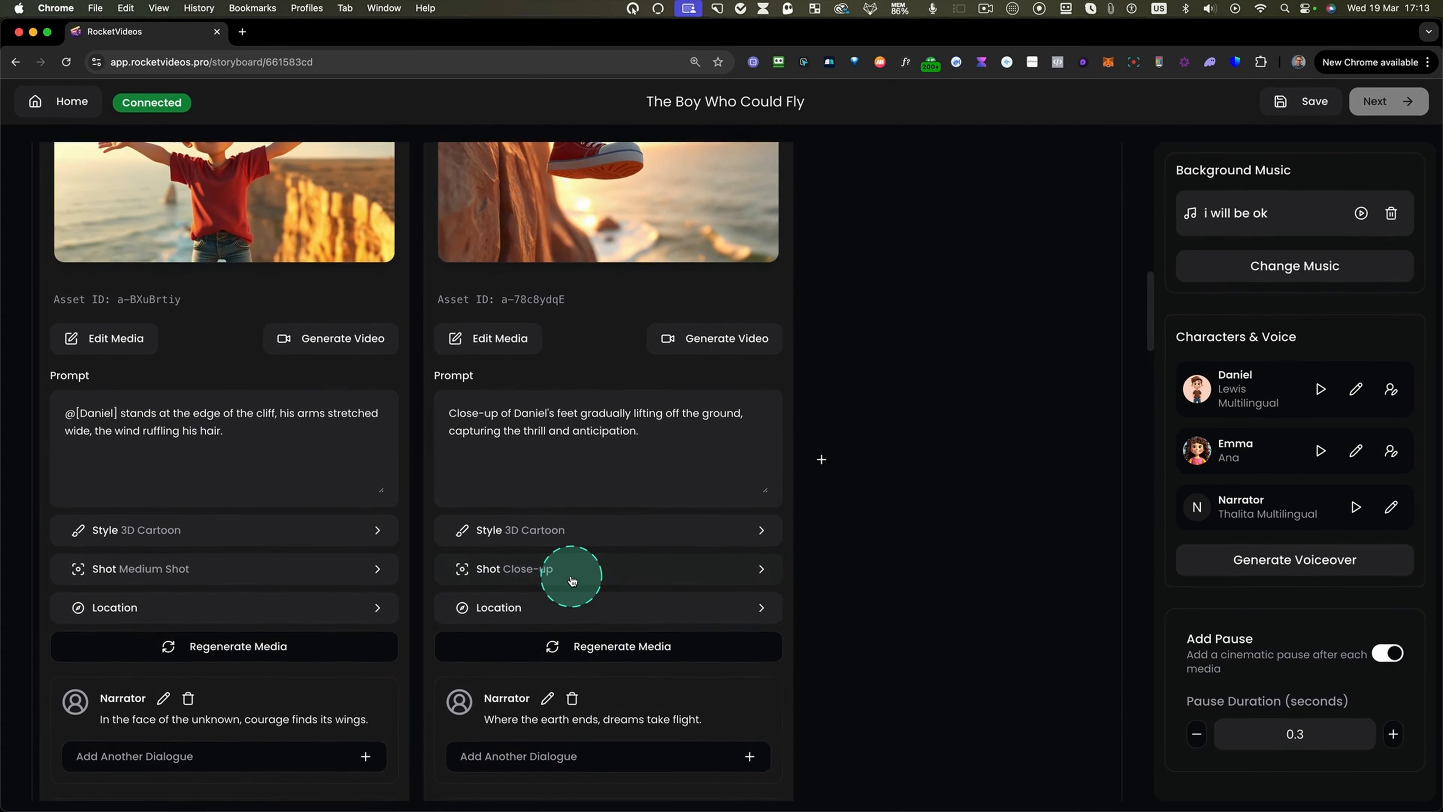
key(ctrl+m)
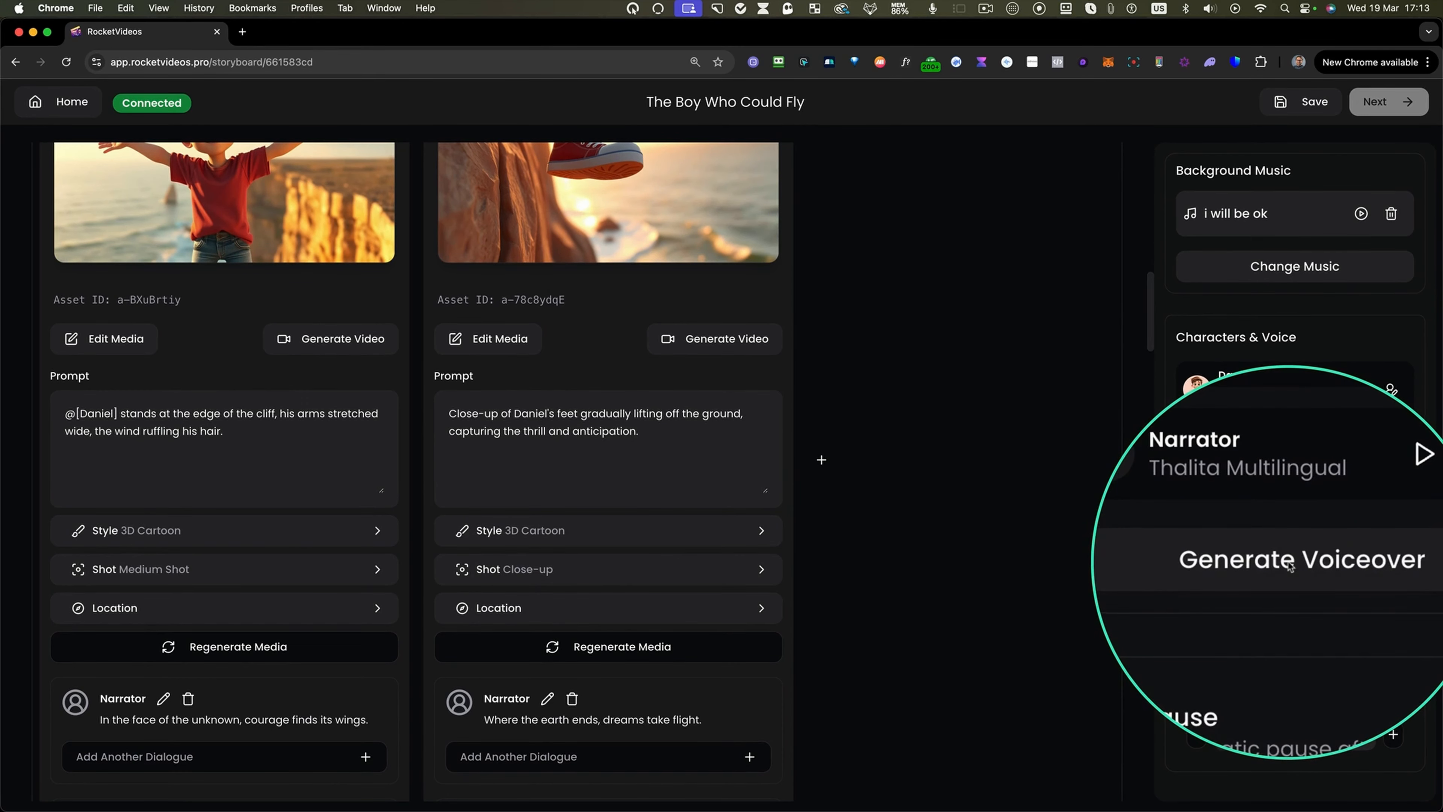
key(ctrl+m)
key(ctrl+m)
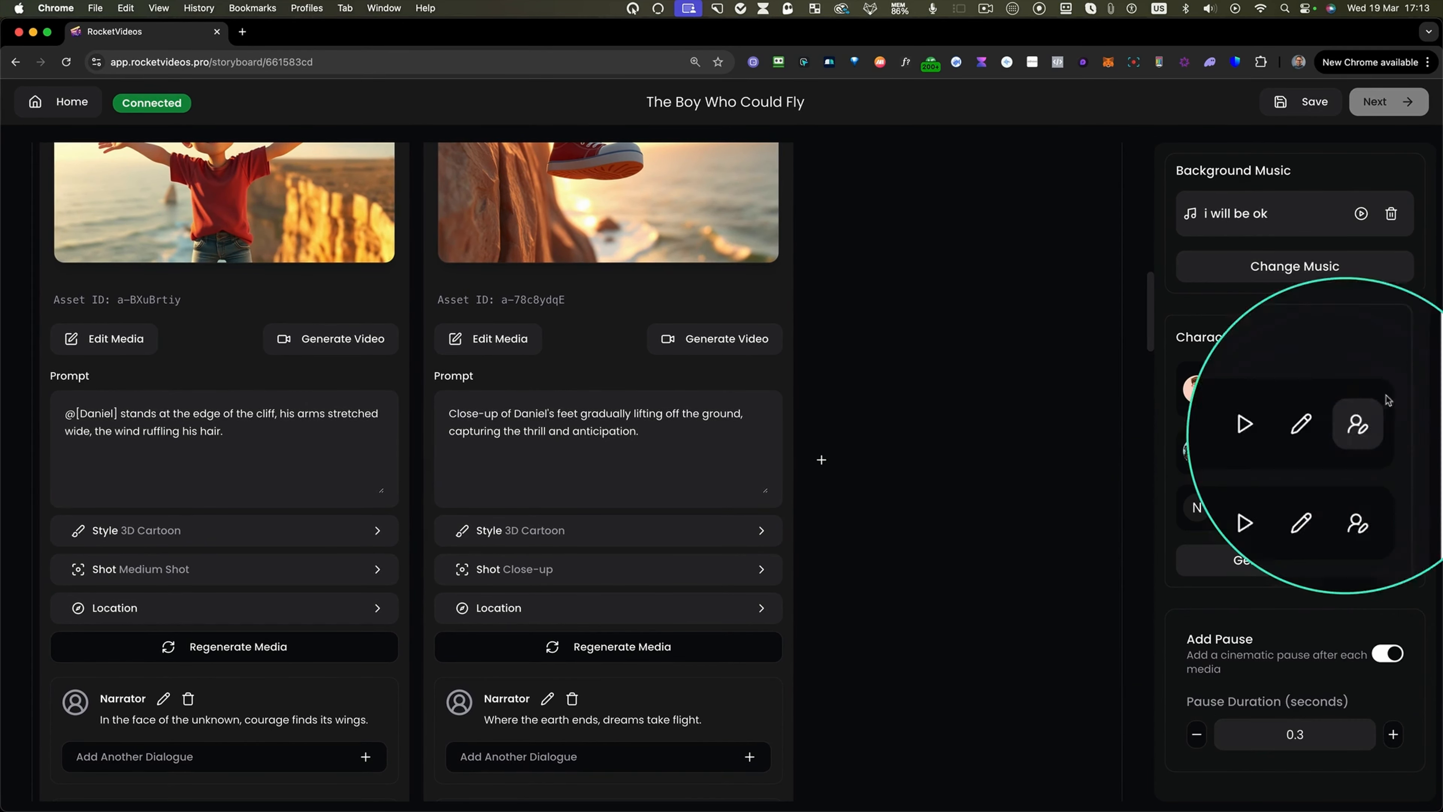
key(ctrl+m)
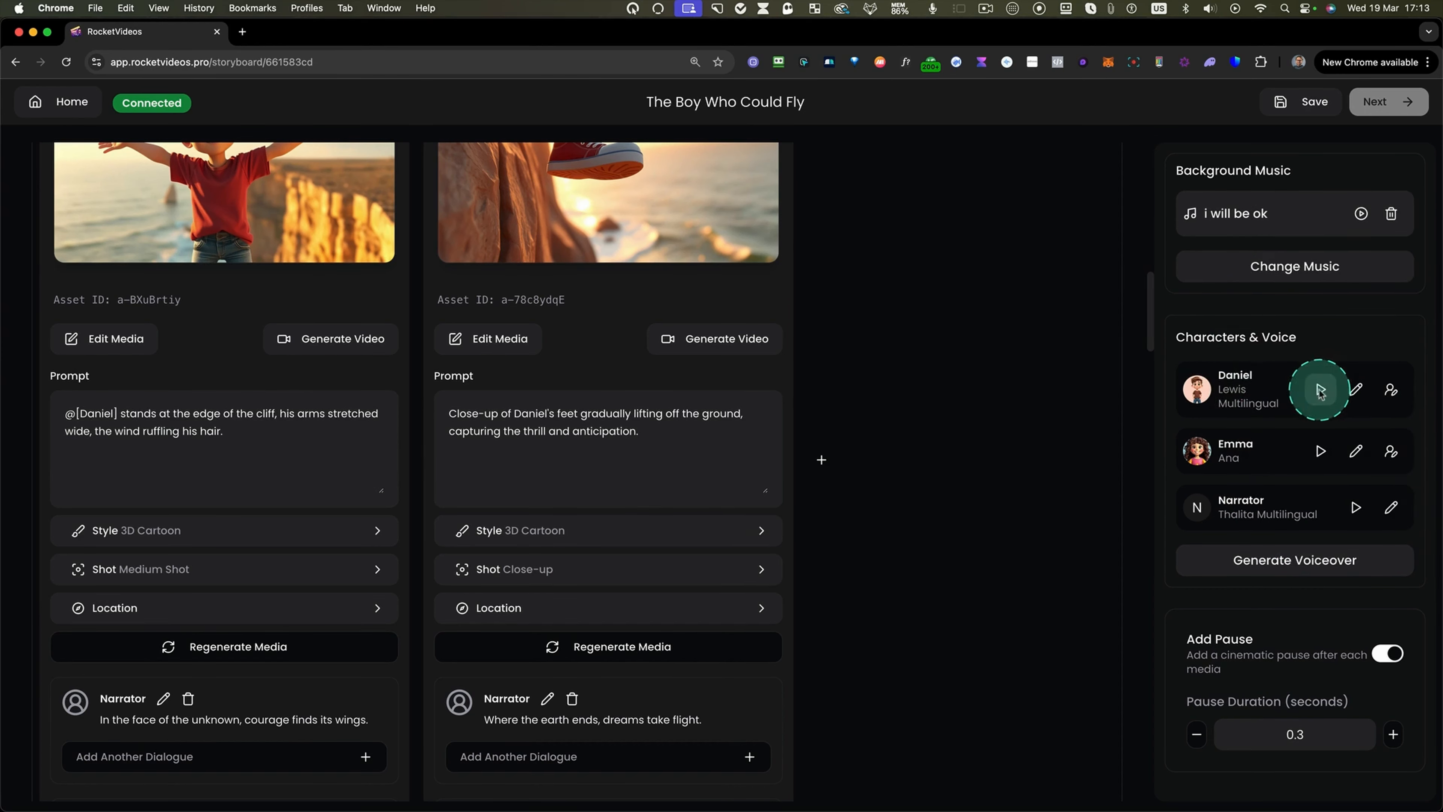
key(ctrl+m)
key(ctrl+m)
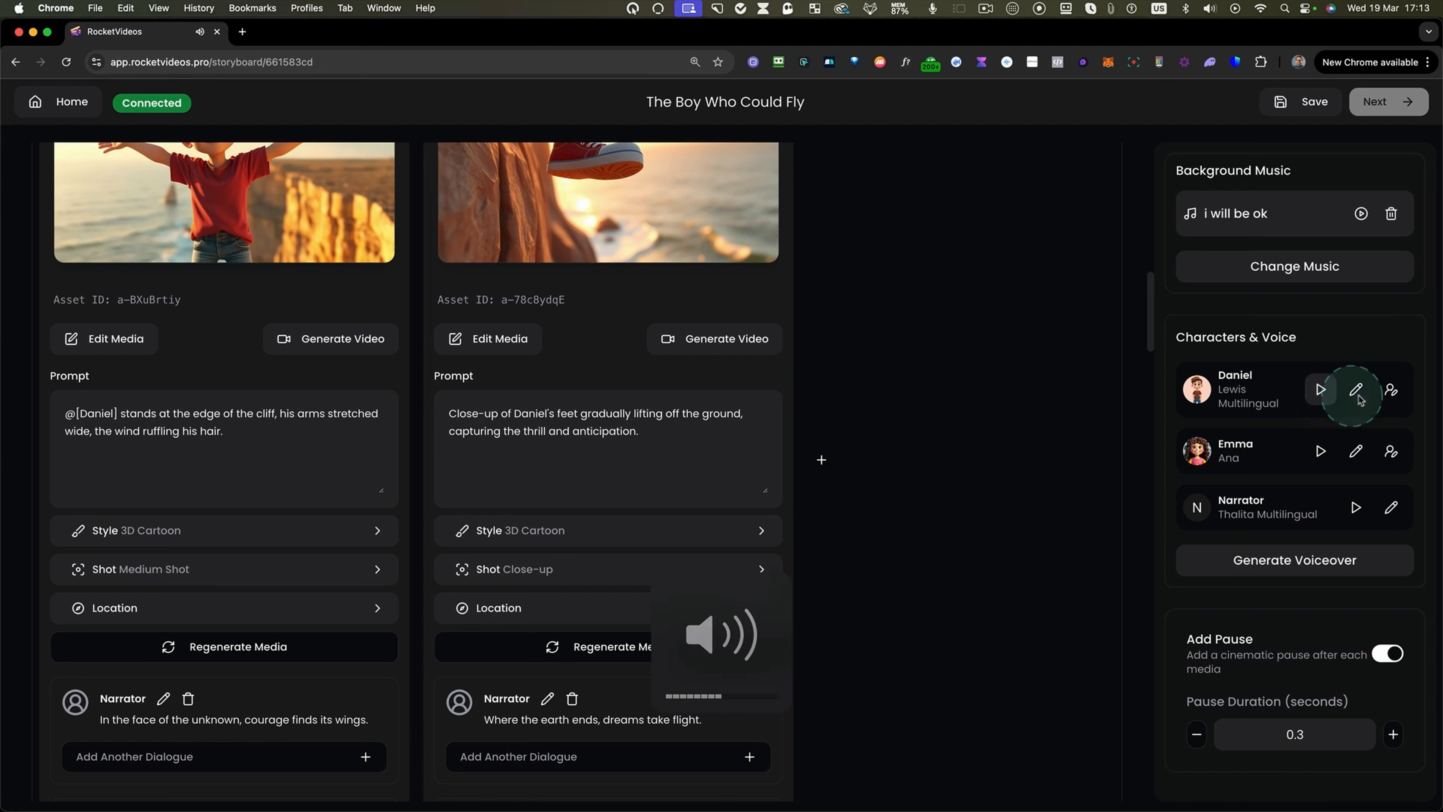
key(ctrl+m)
key(ctrl+m)
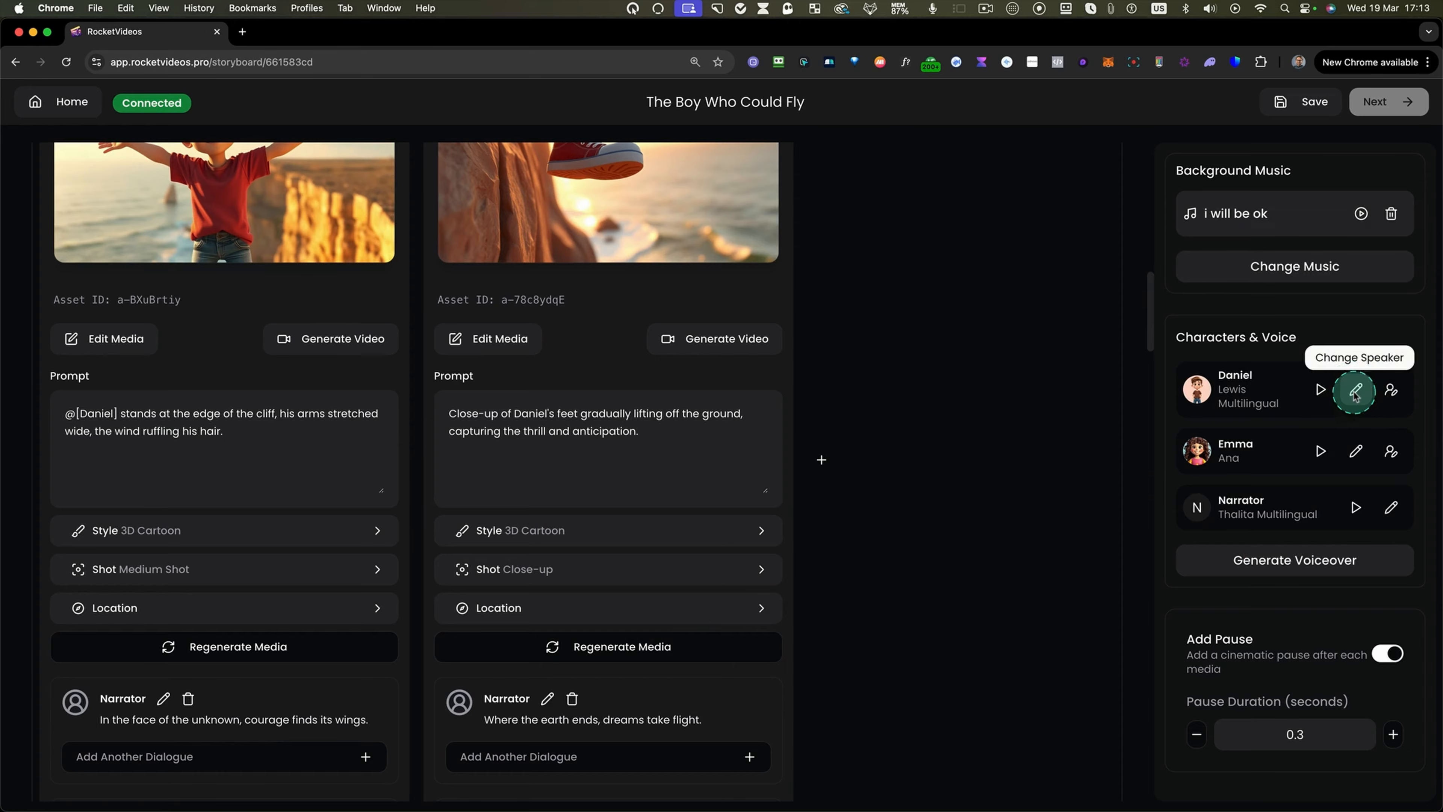
click(1356, 390)
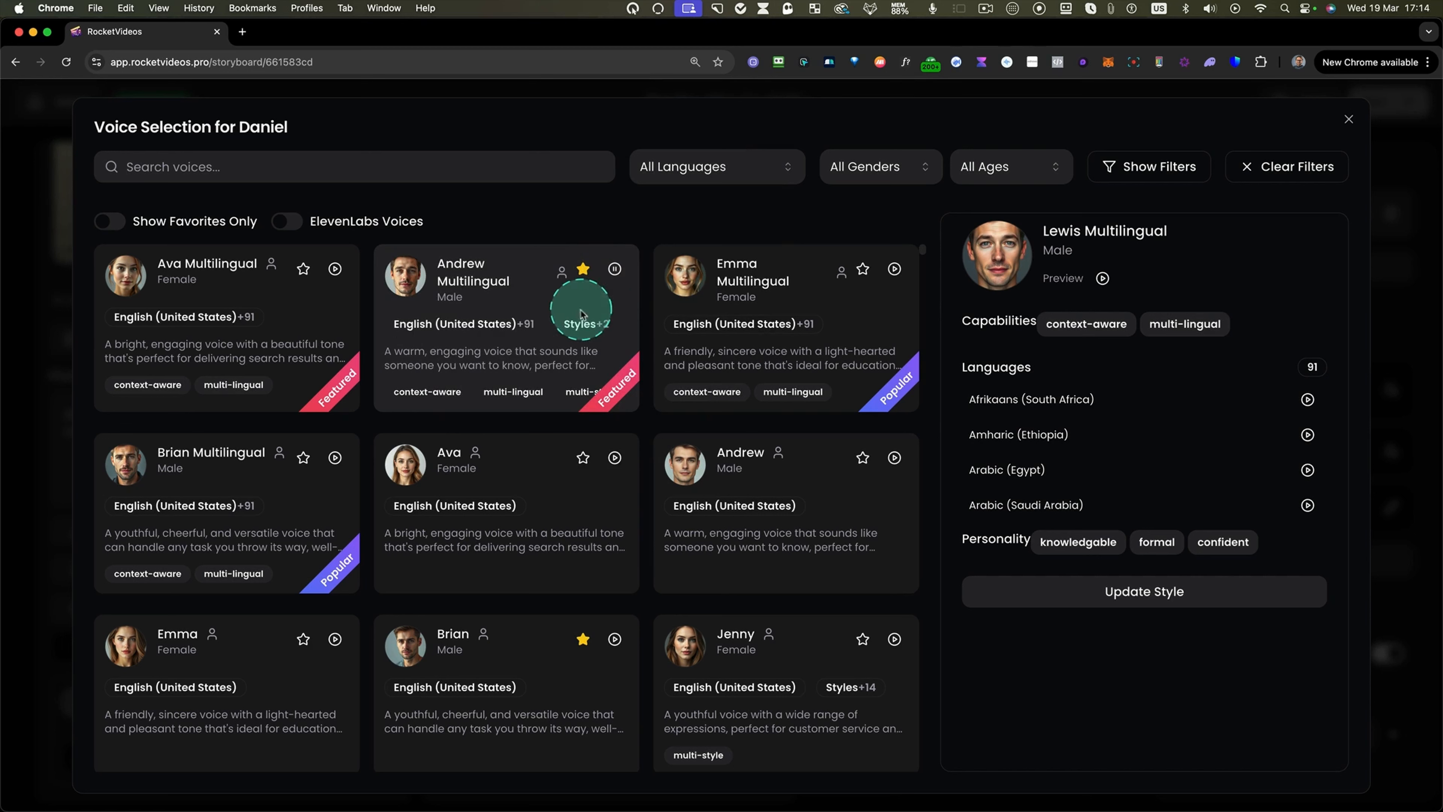
mouse_move(580, 321)
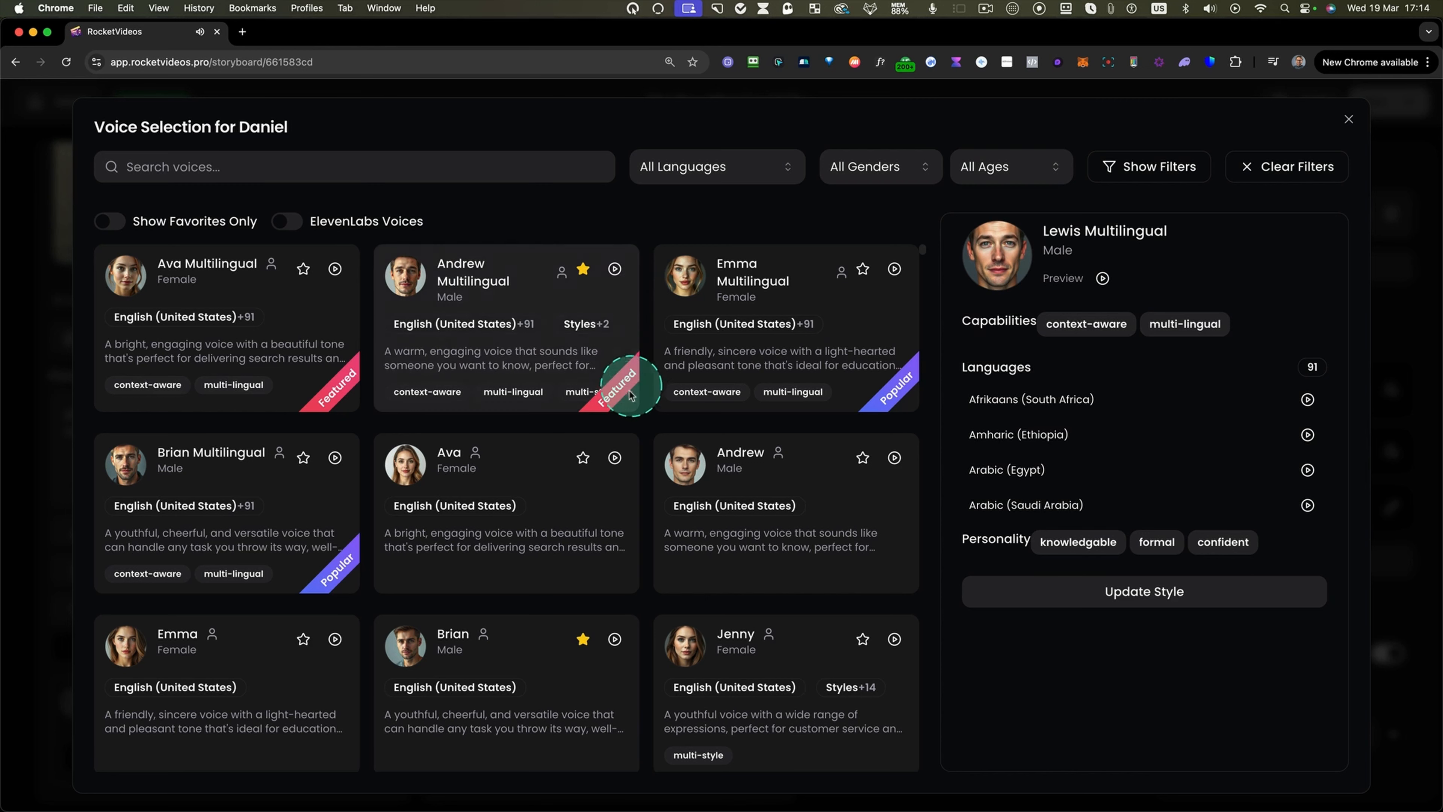
click(113, 221)
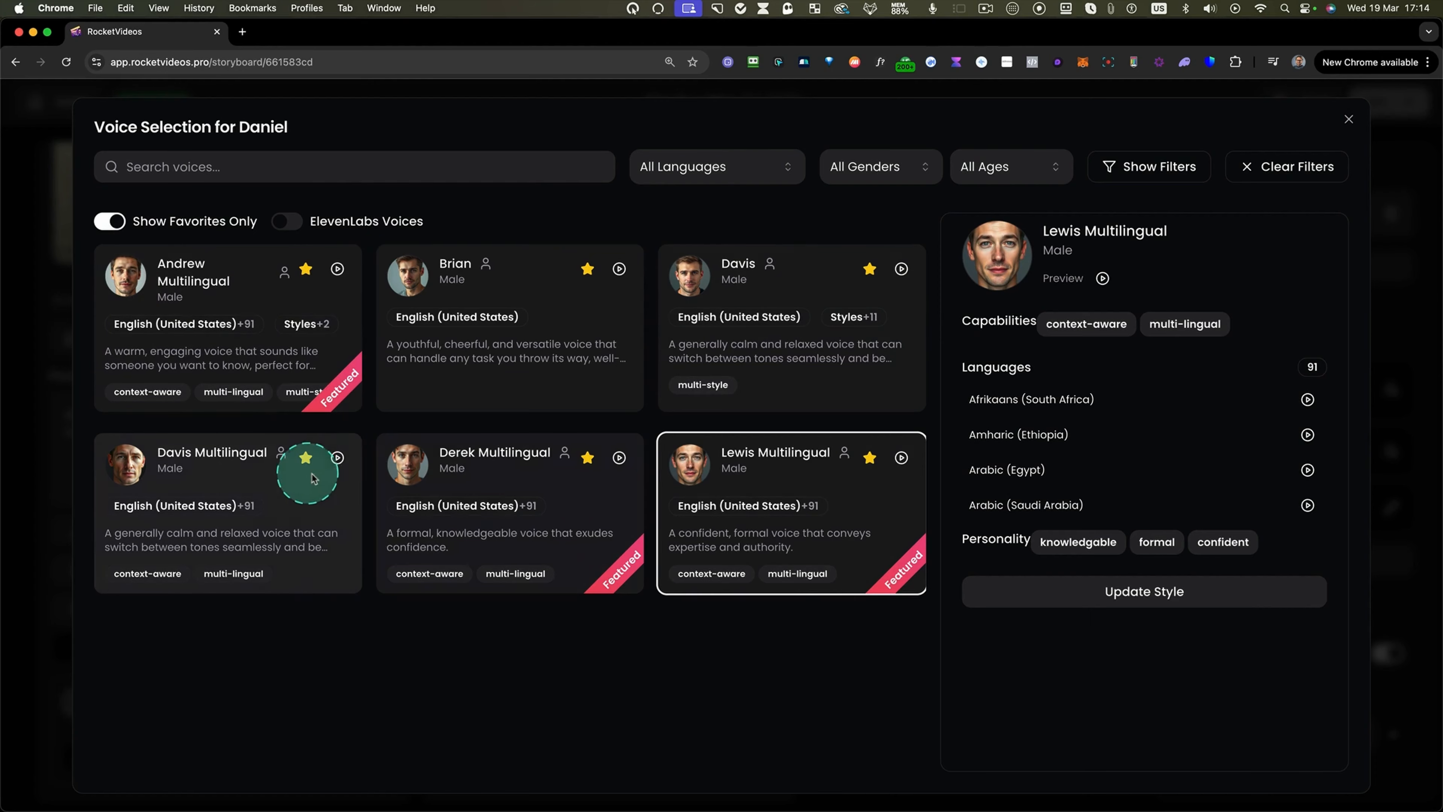
click(337, 459)
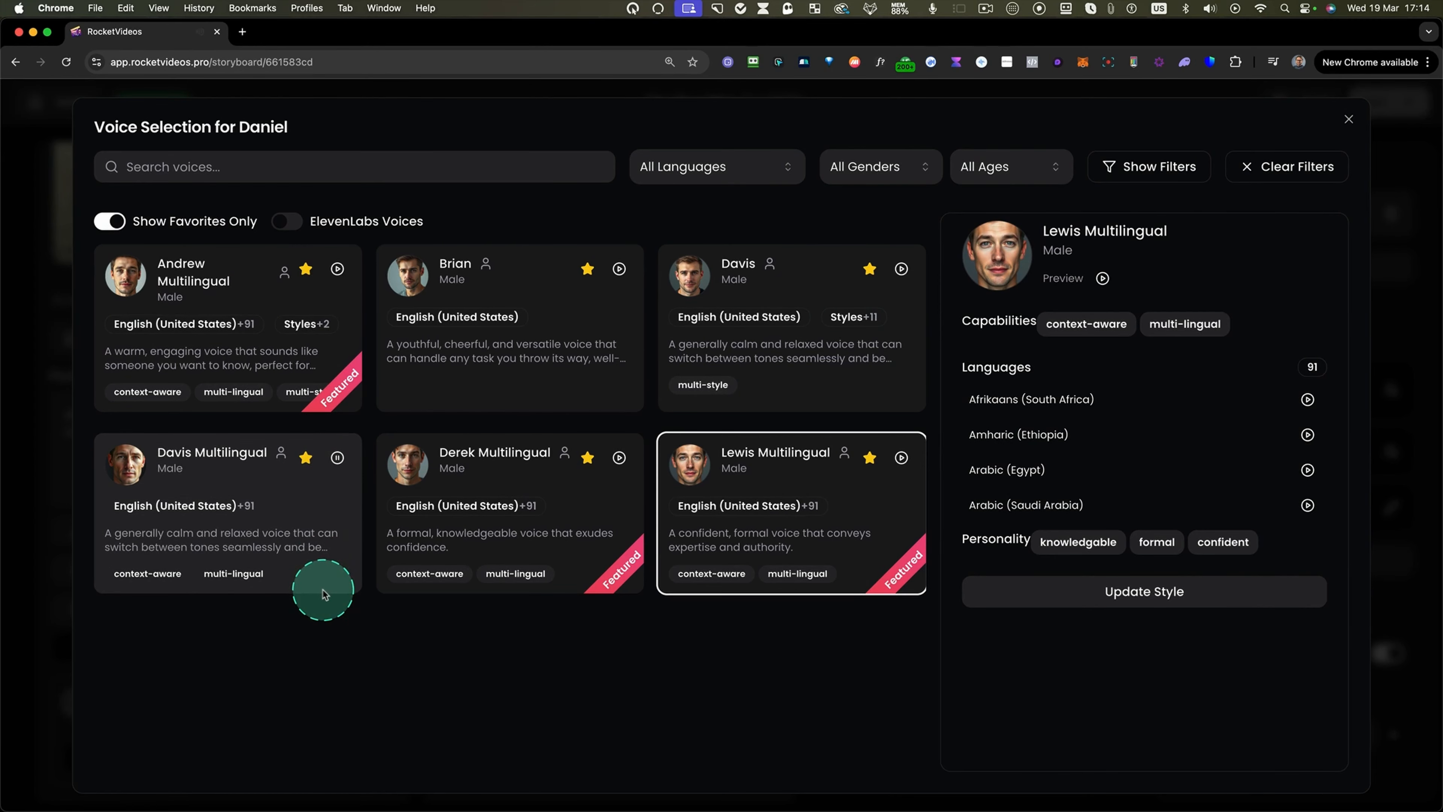
click(337, 458)
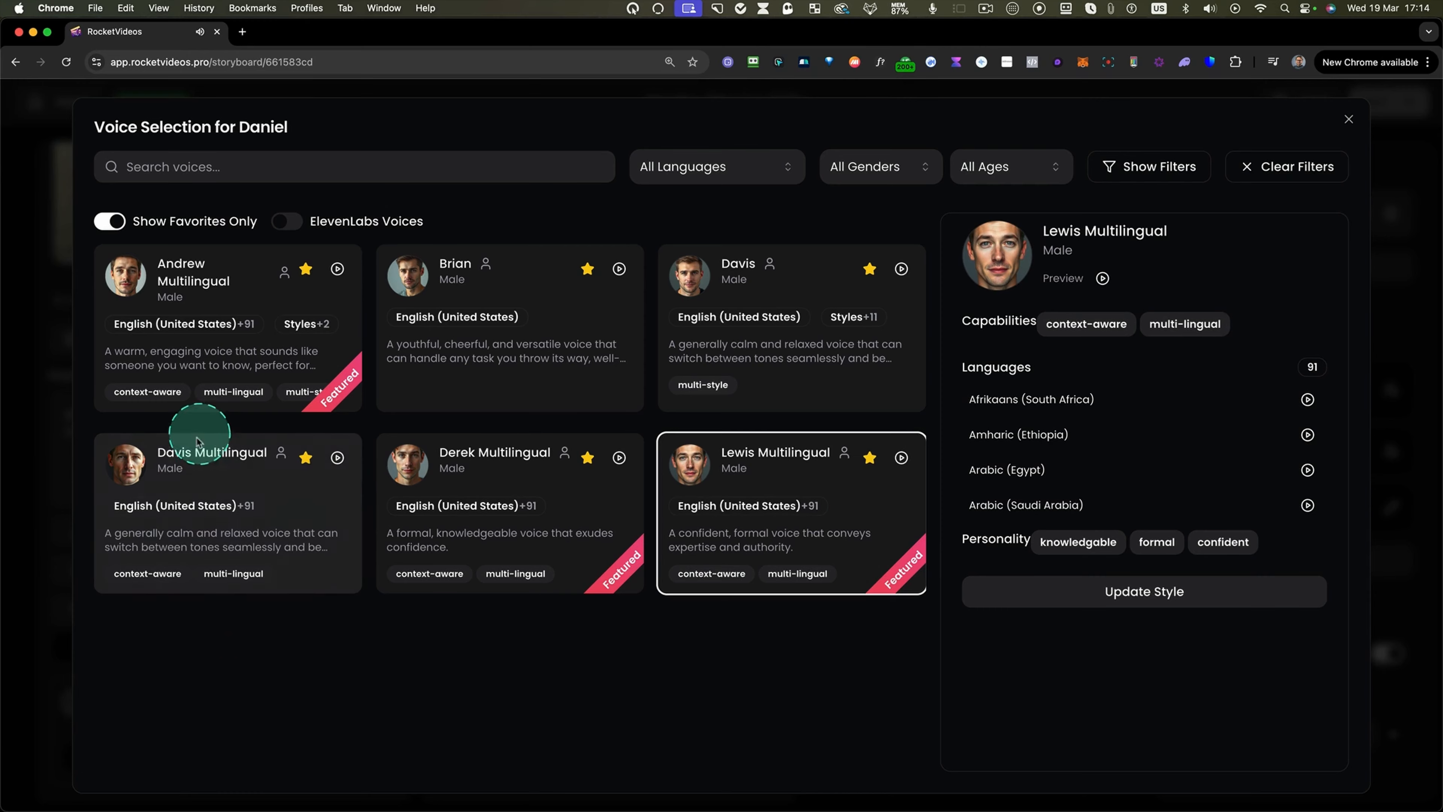
click(219, 450)
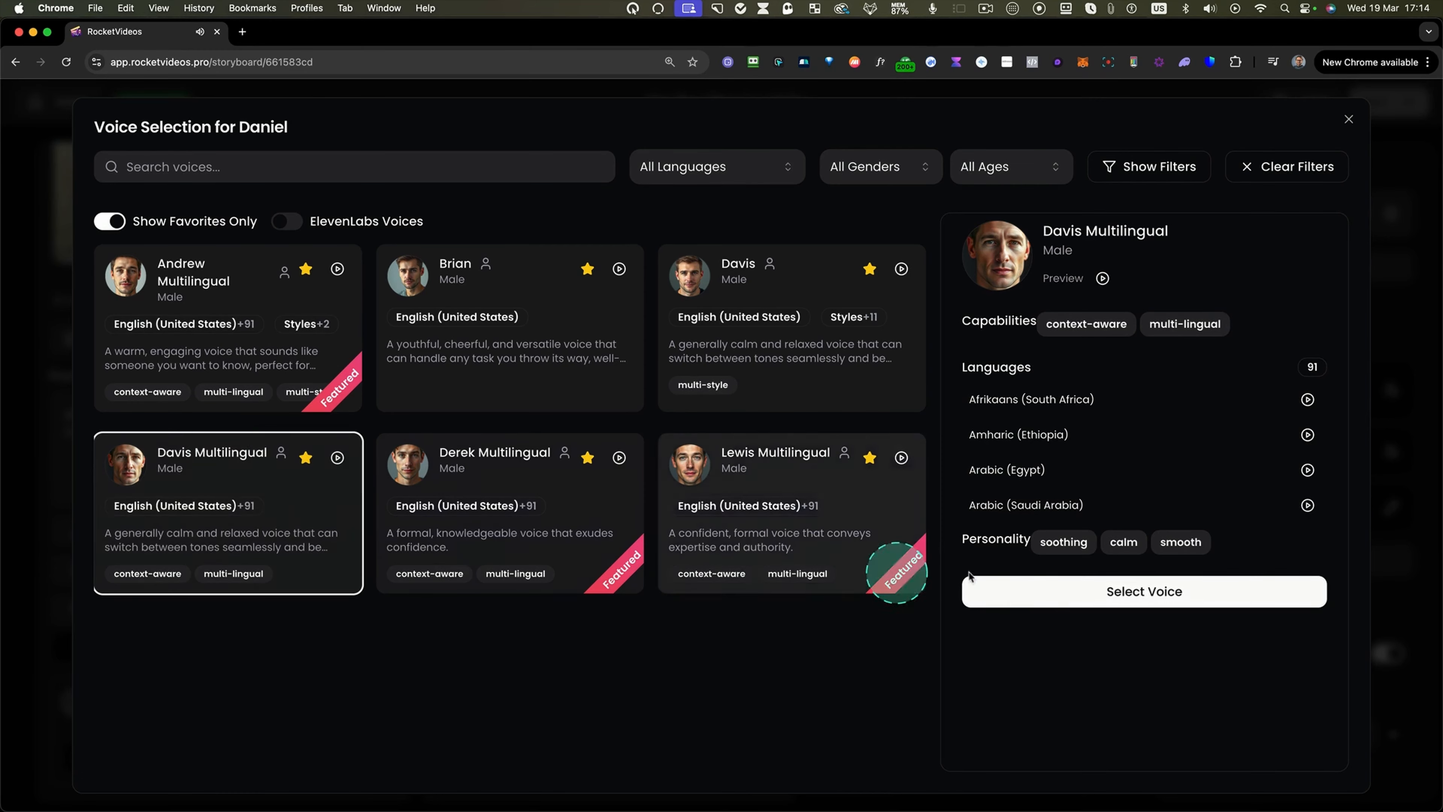
click(1051, 591)
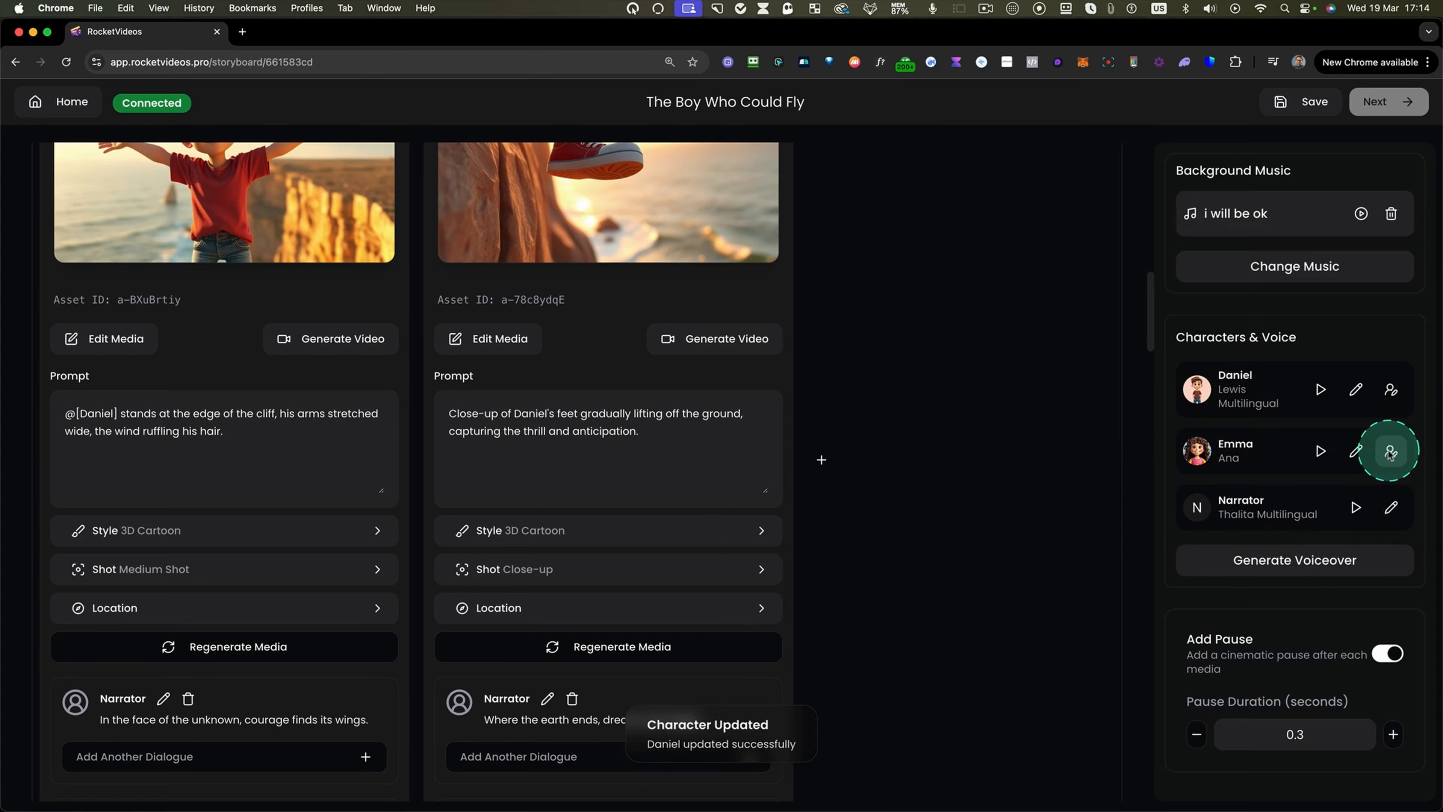
Open Emma's voice selection, filter to Female voices and pick Emma Multilingual.
click(1356, 452)
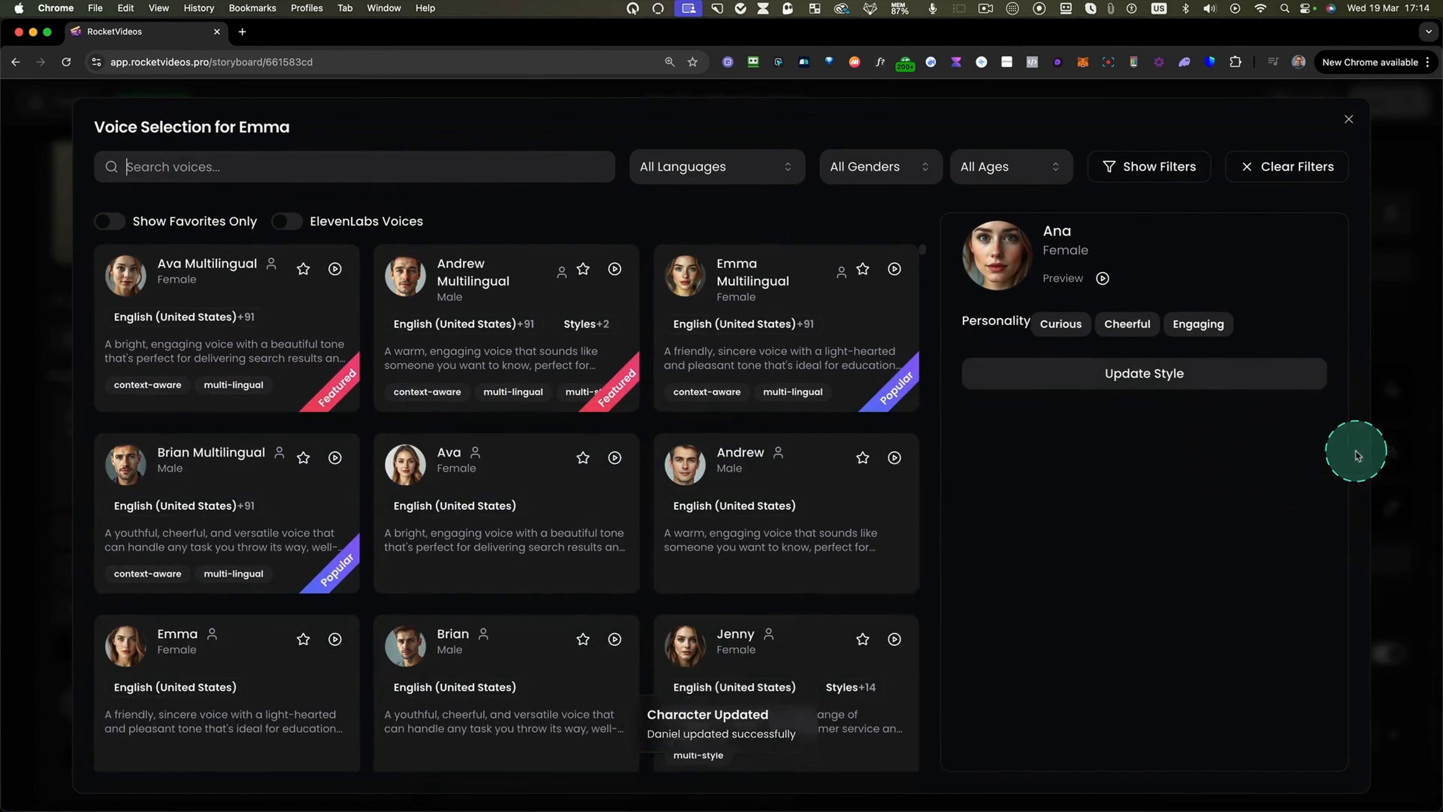
click(878, 168)
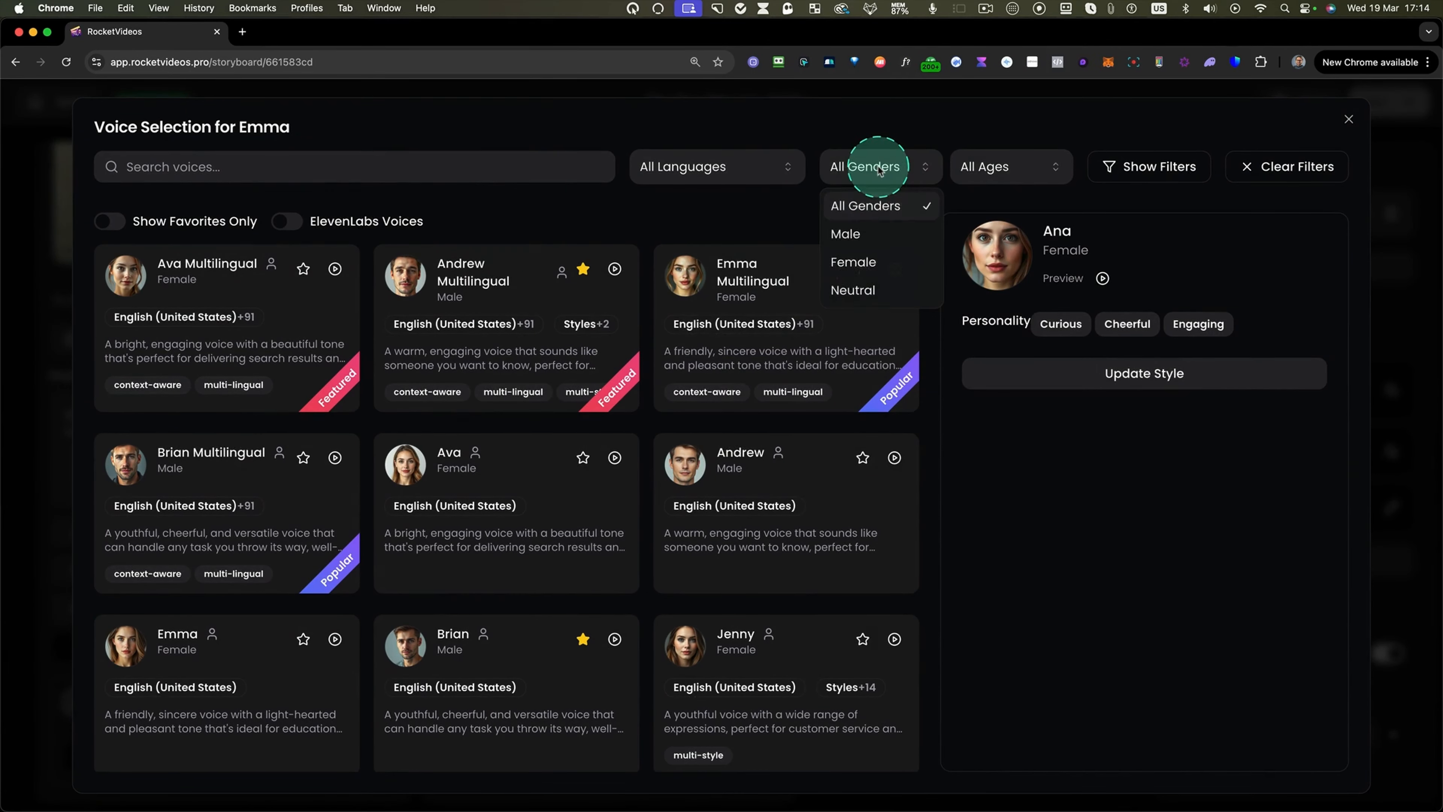
click(858, 262)
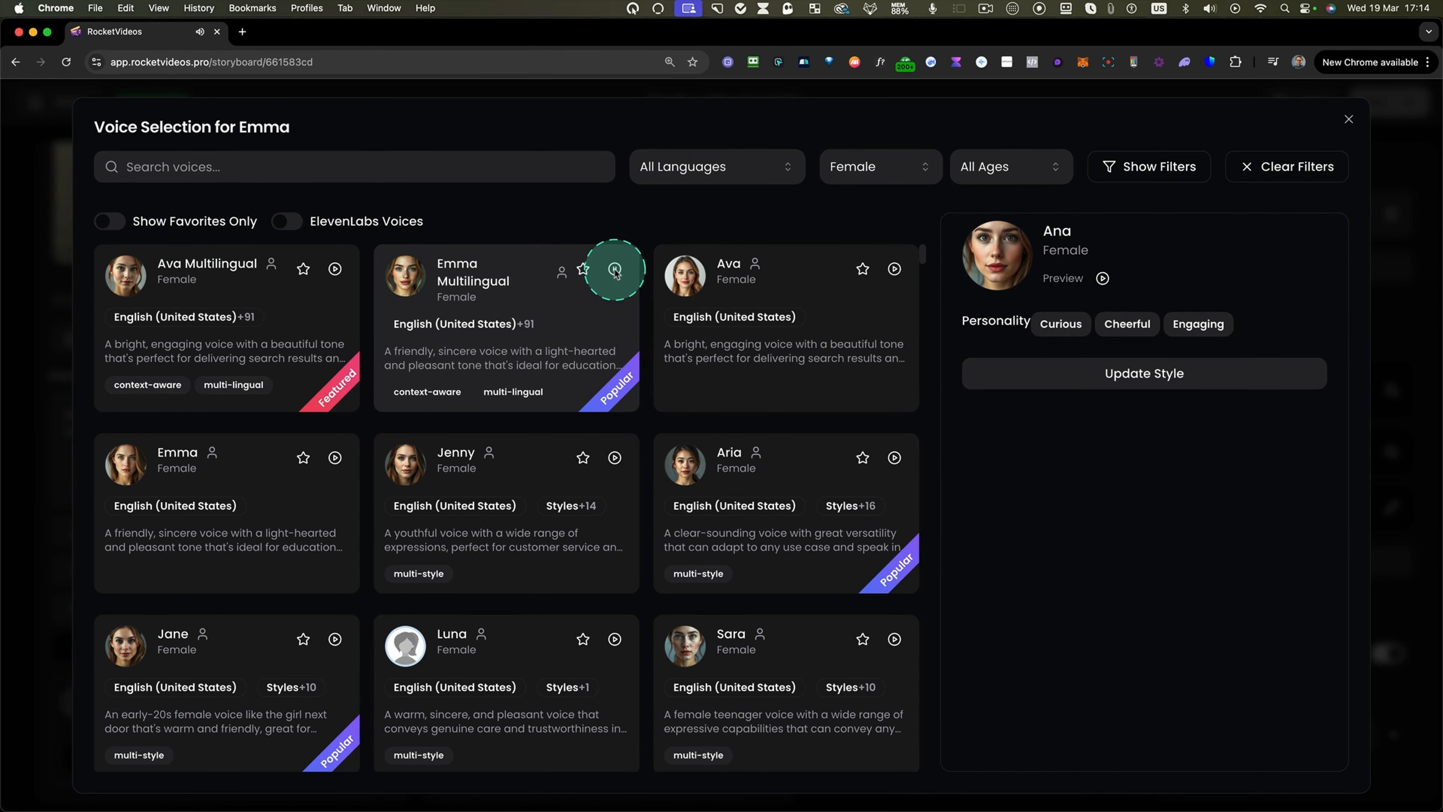
click(559, 318)
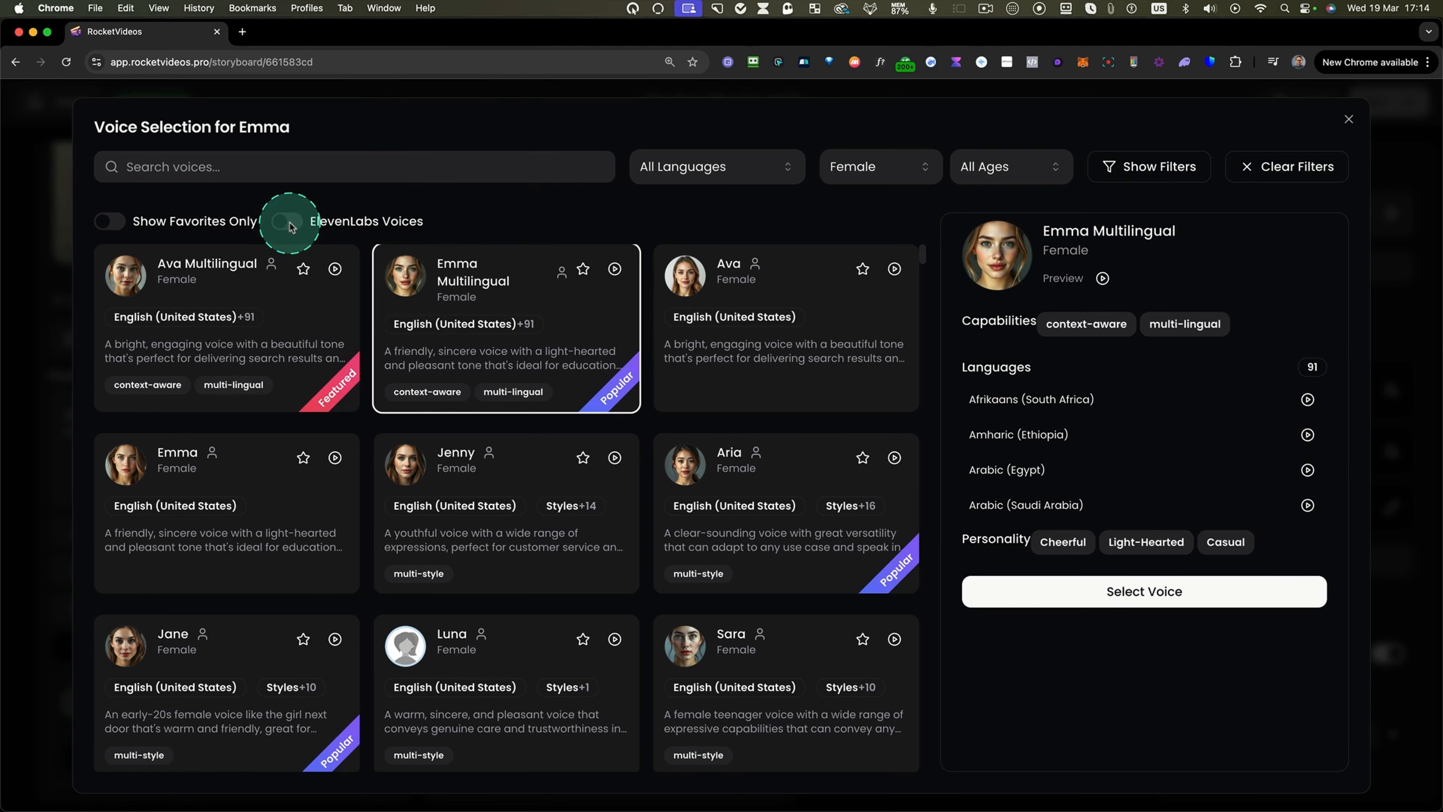
Browse the ElevenLabs voices and favorite voices as options for Emma.
click(288, 222)
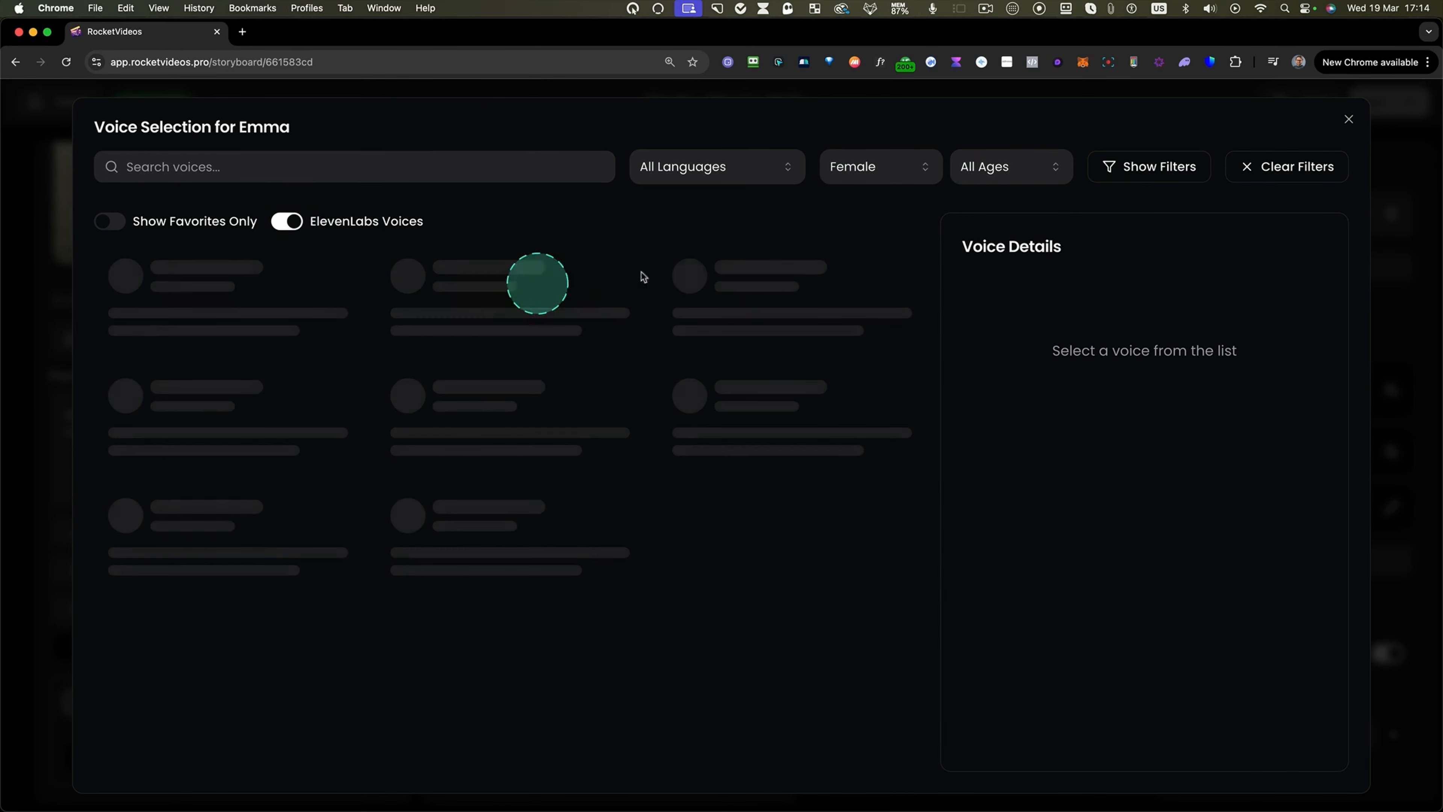
click(881, 166)
click(847, 204)
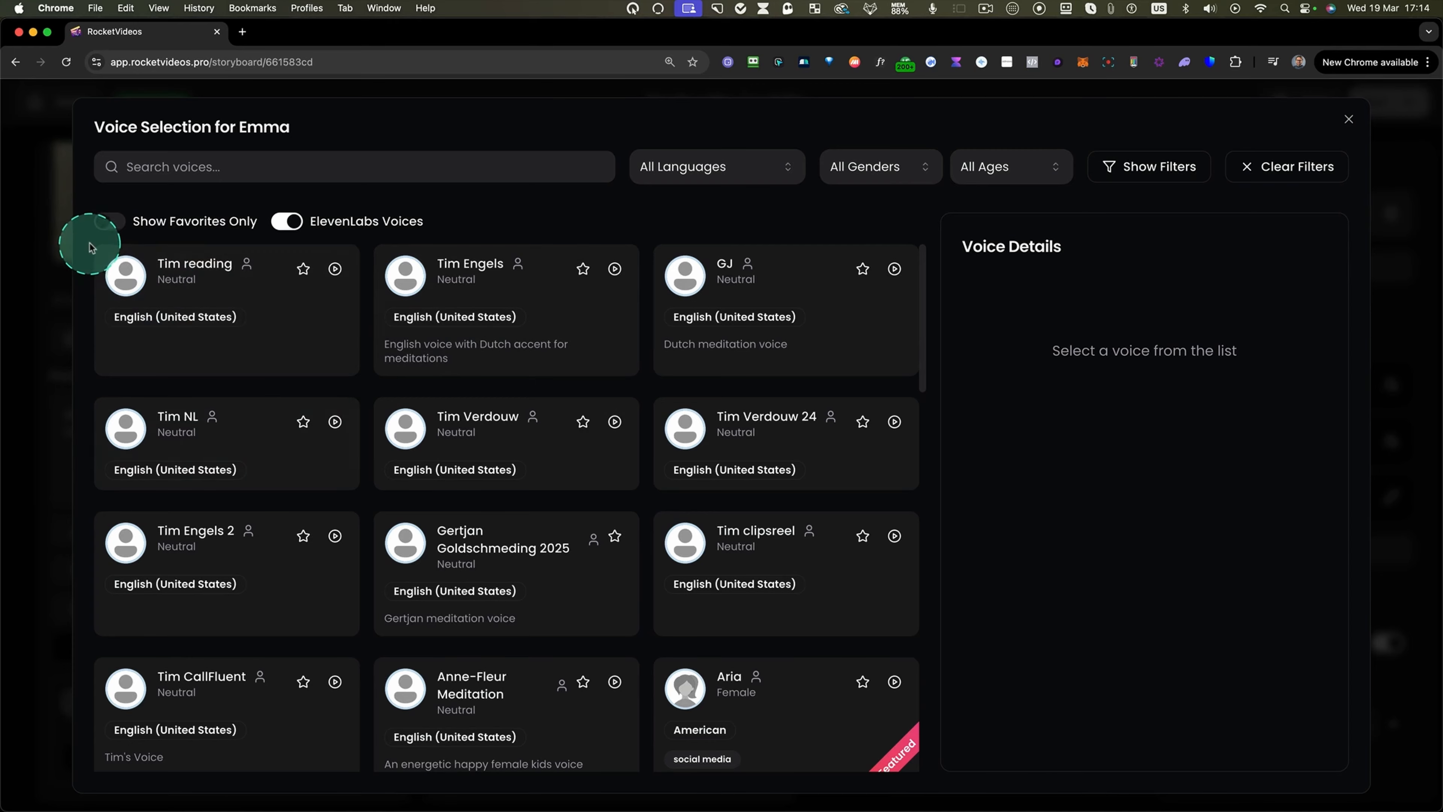
mouse_move(455, 573)
mouse_down()
mouse_move(870, 772)
mouse_move(928, 780)
mouse_up()
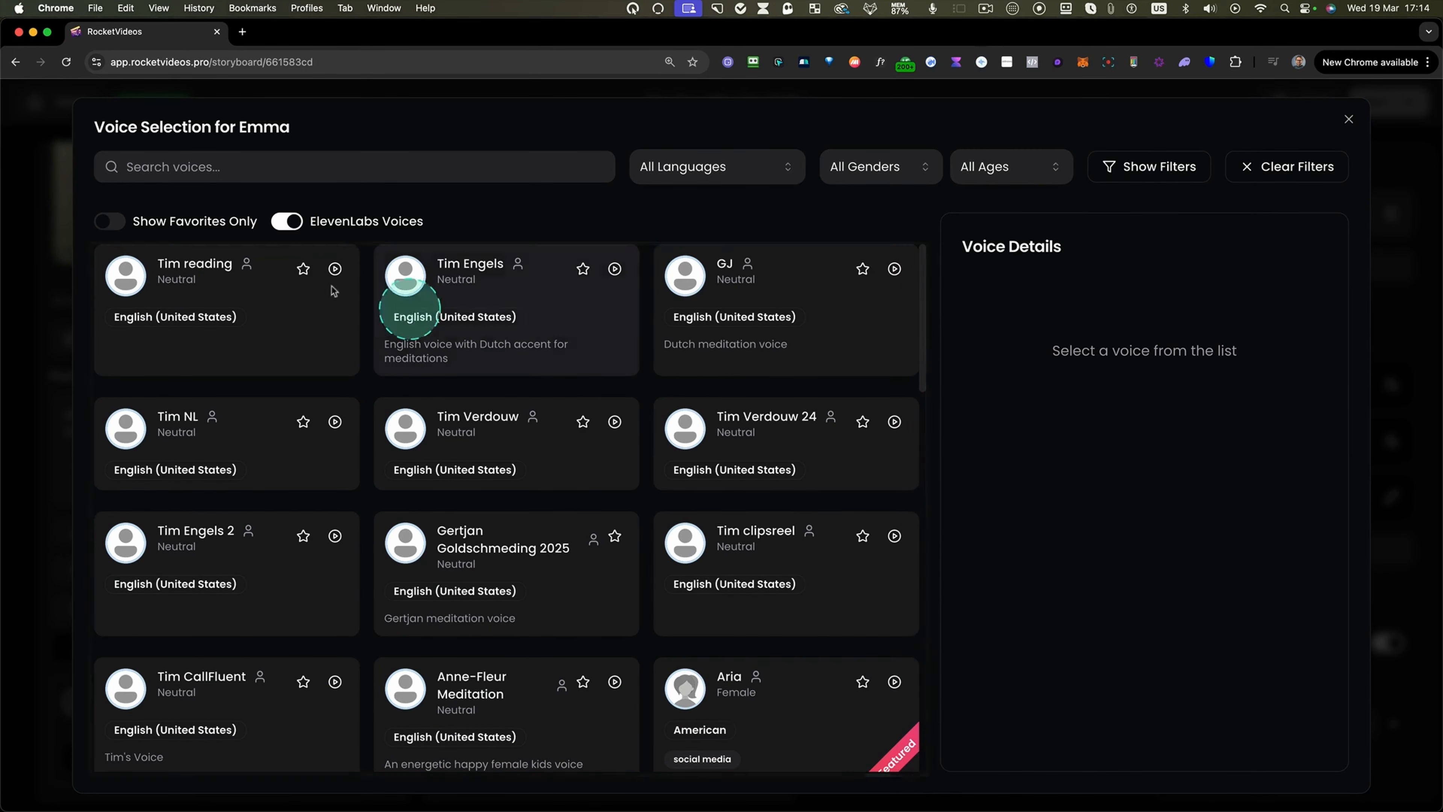
key(ctrl+m)
key(ctrl+m)
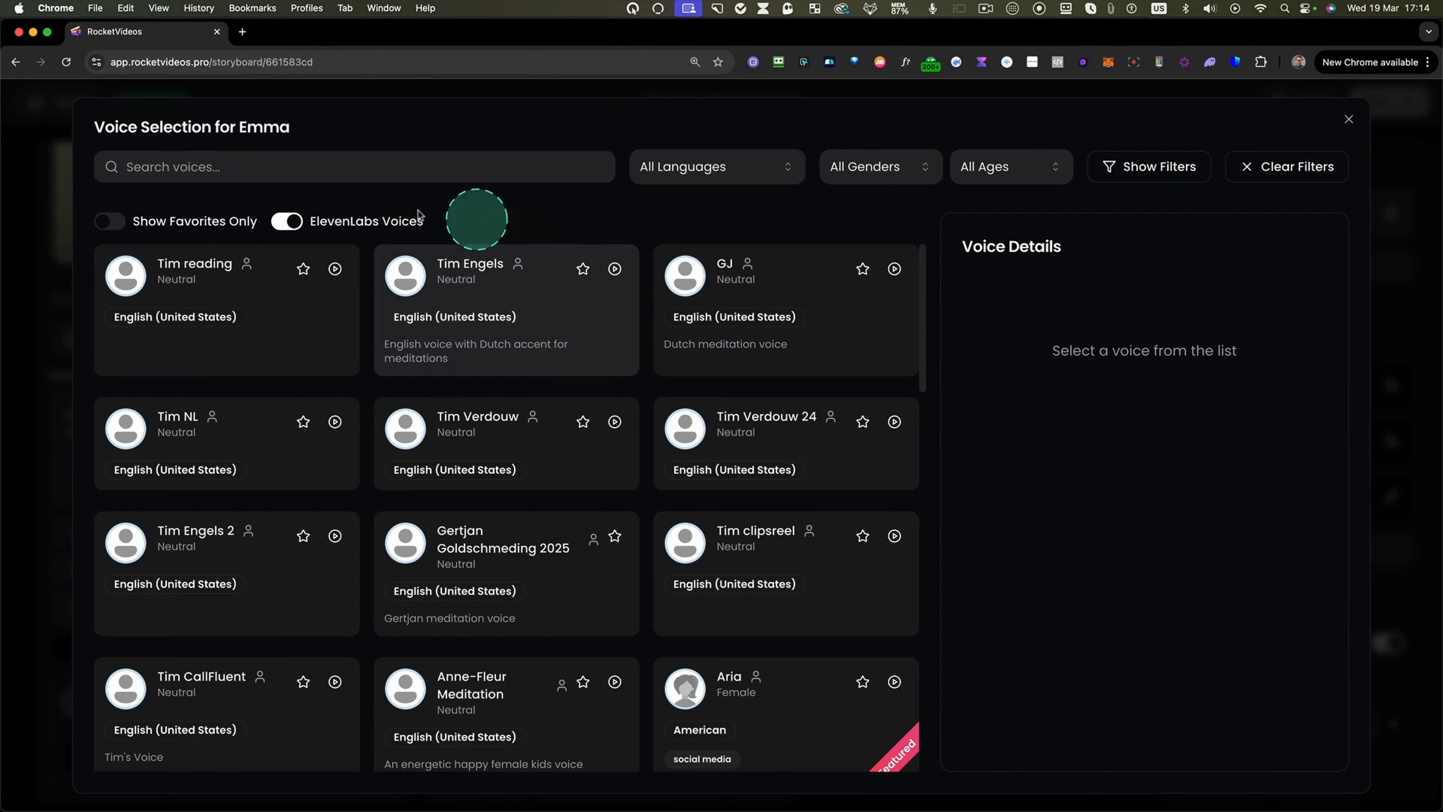
key(ctrl+m)
key(ctrl+m)
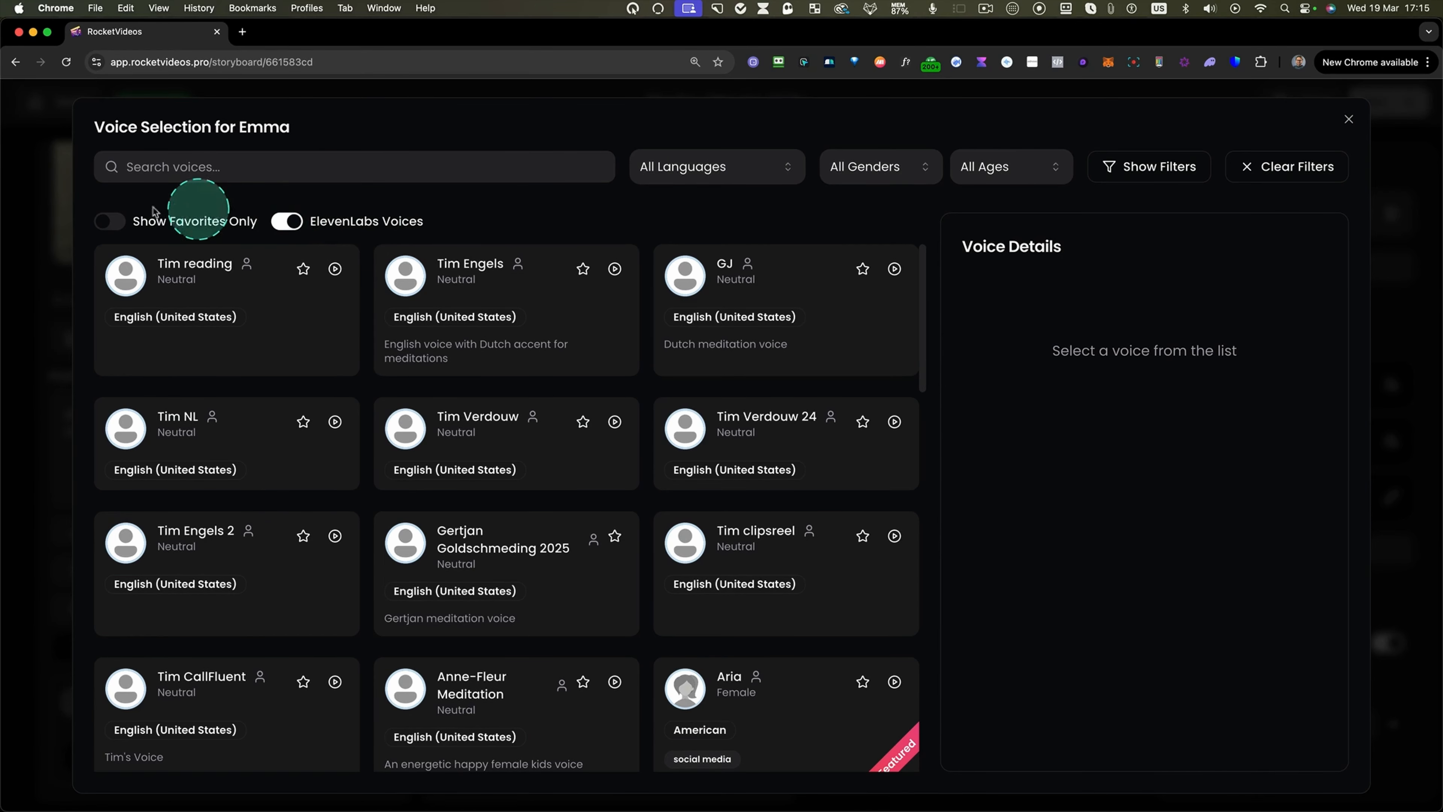
click(119, 228)
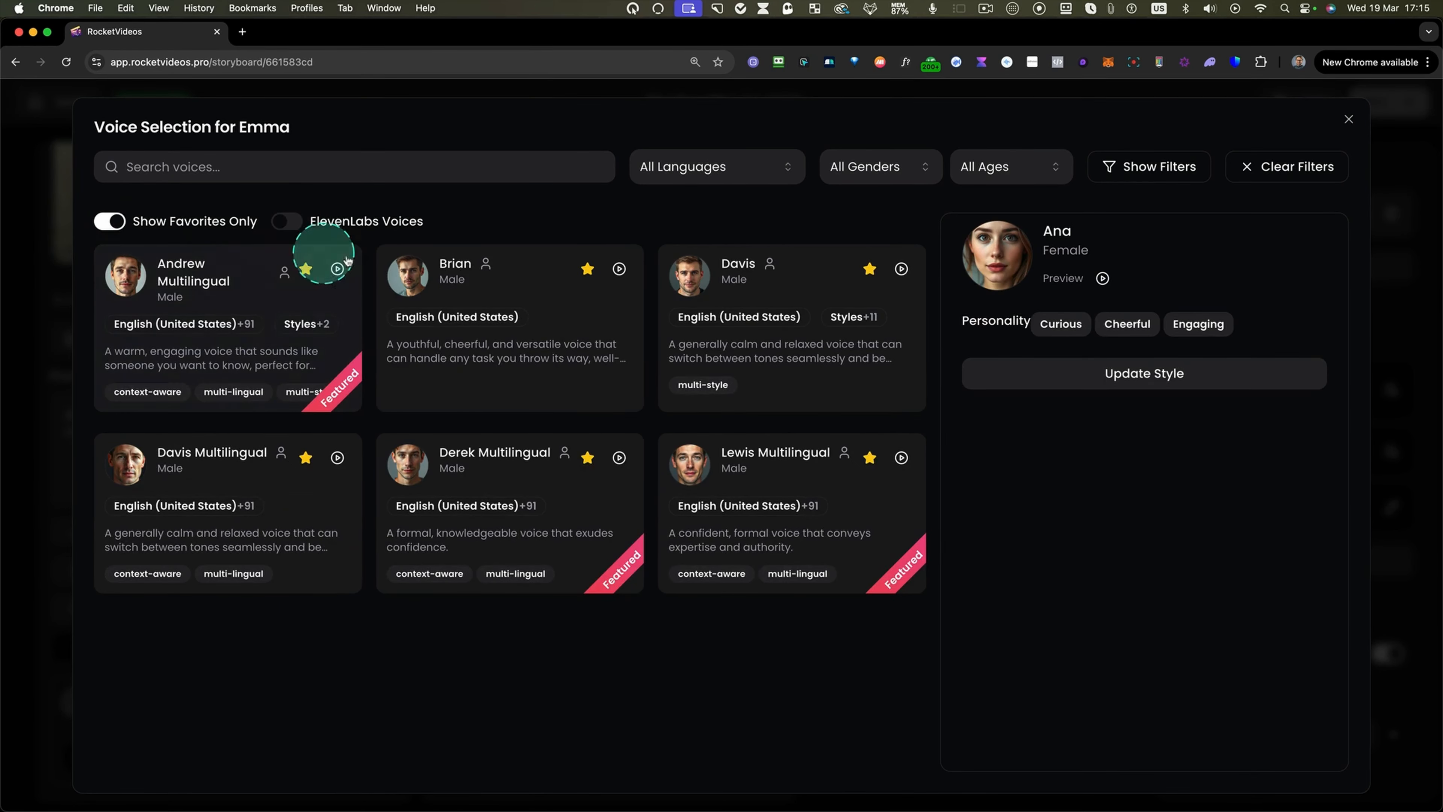
click(111, 221)
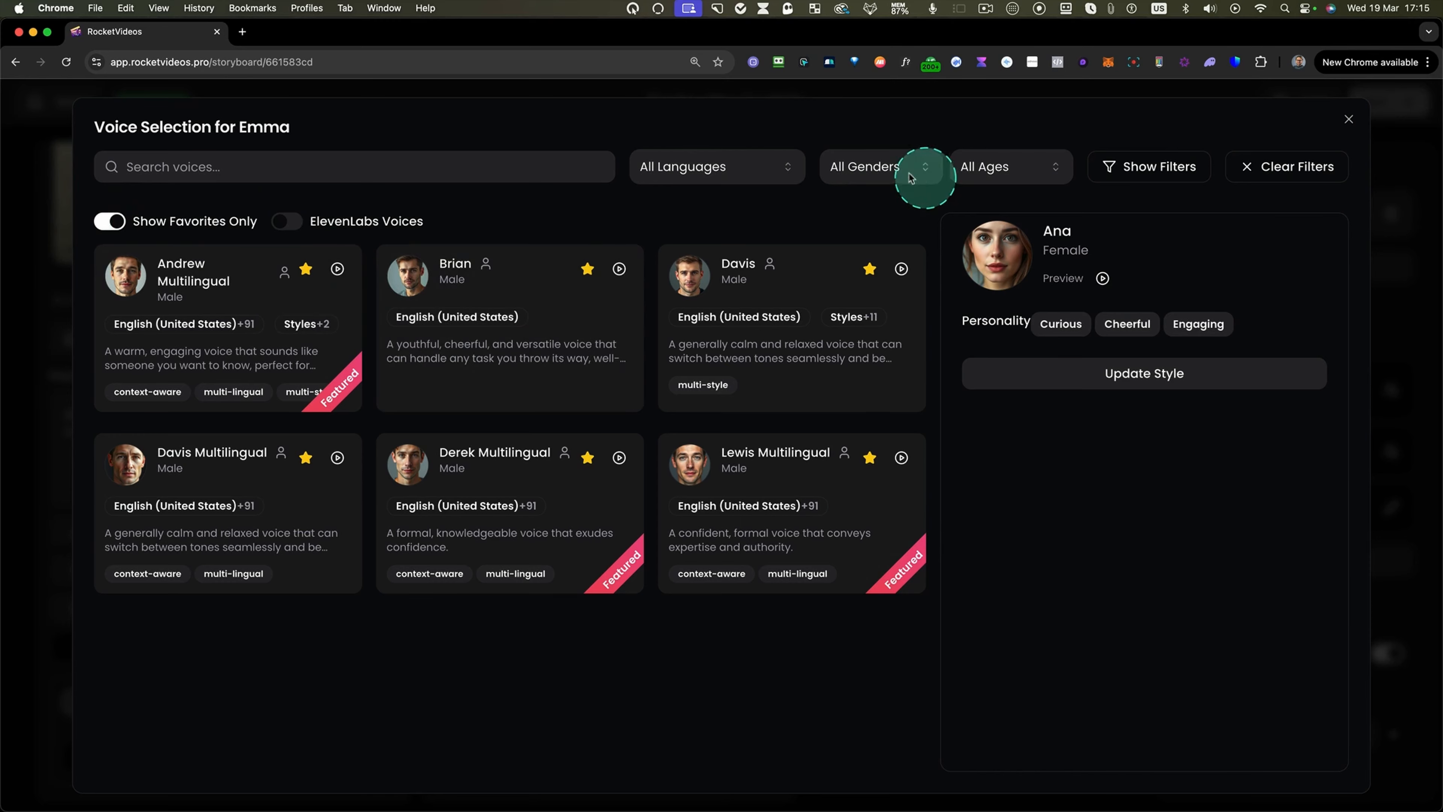
Select Emma Multilingual as Emma's speaker voice and confirm the choice.
click(883, 171)
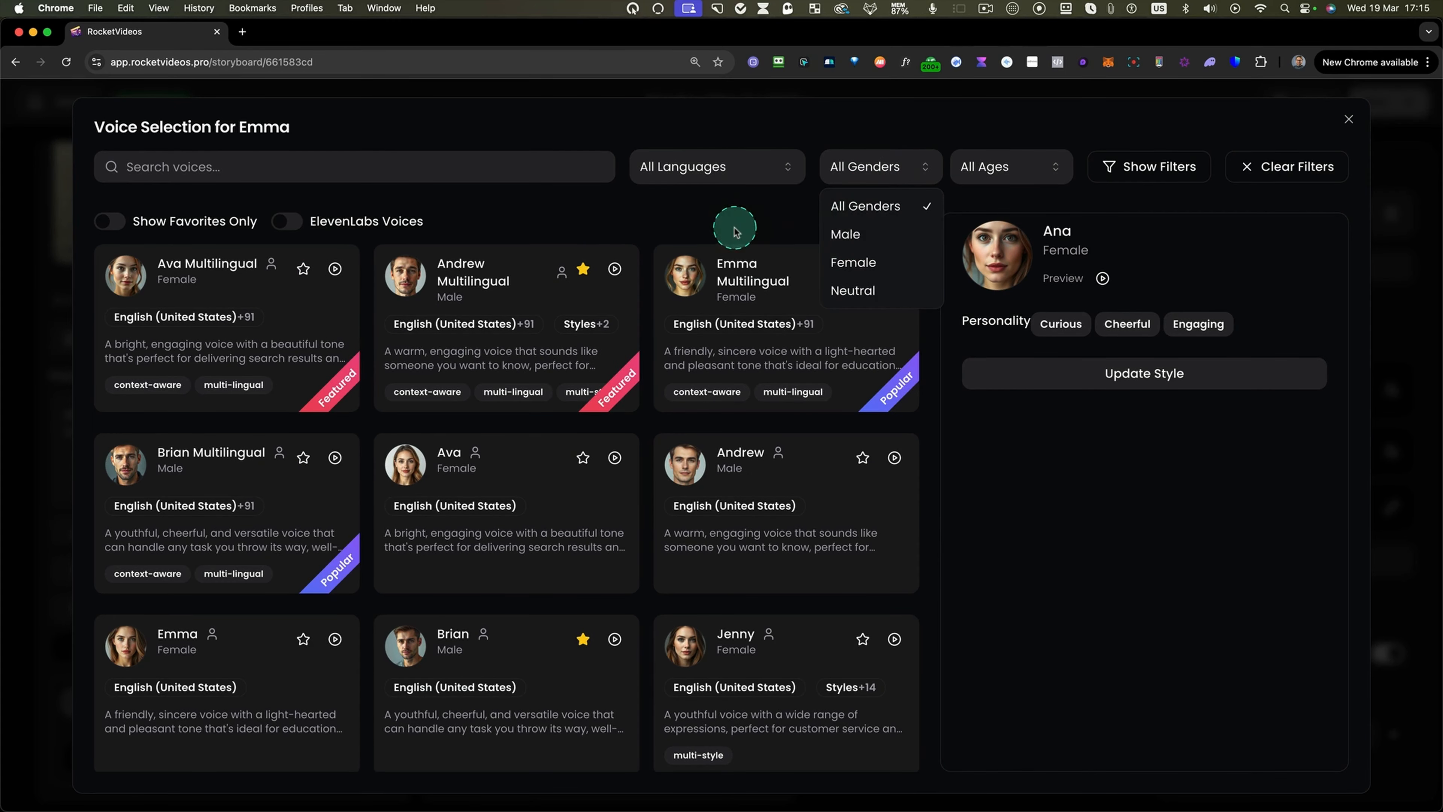
click(801, 312)
click(831, 337)
click(1096, 592)
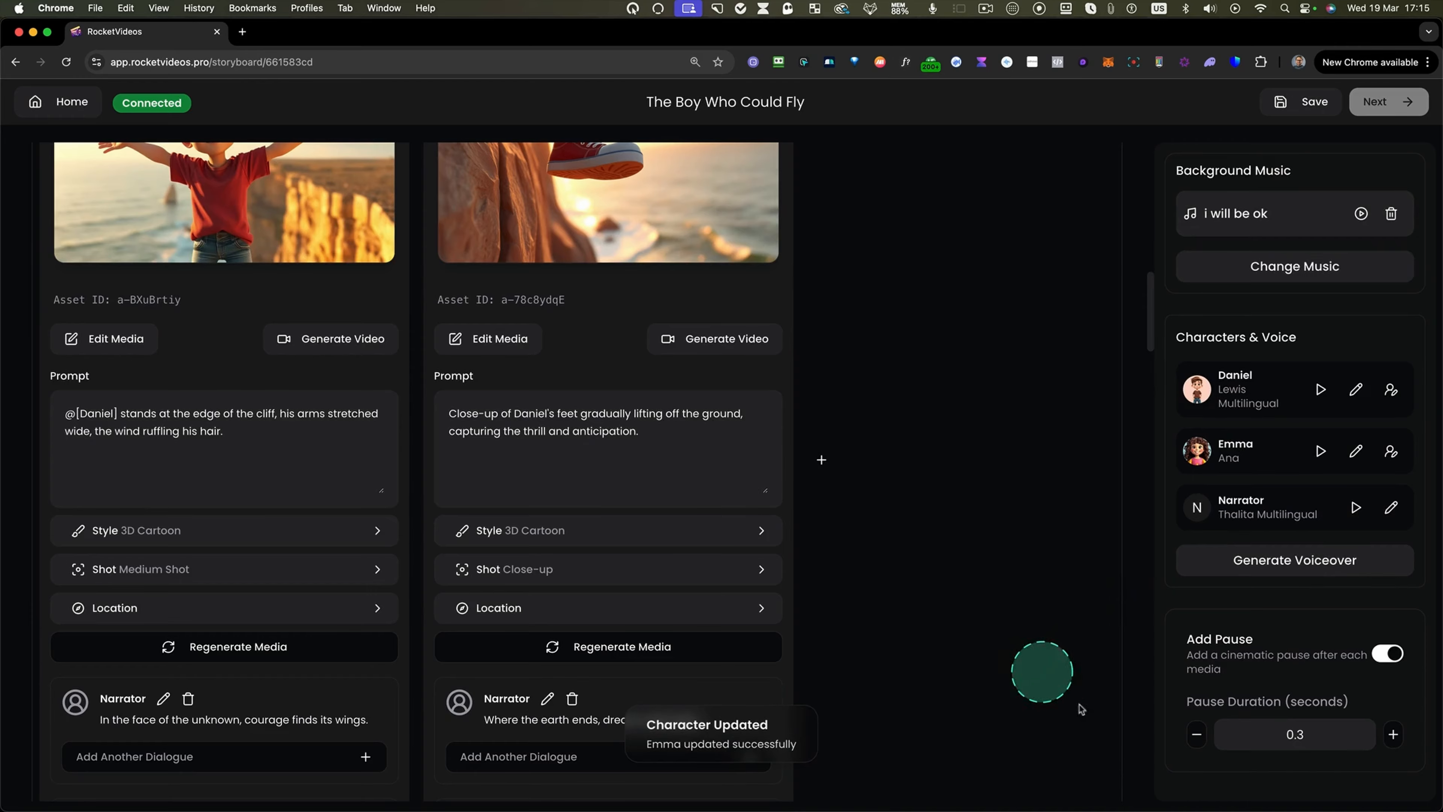
Open the Narrator's voice selection, show favorites only, and update the Narrator's voice to Thalita Multilingual.
click(1391, 506)
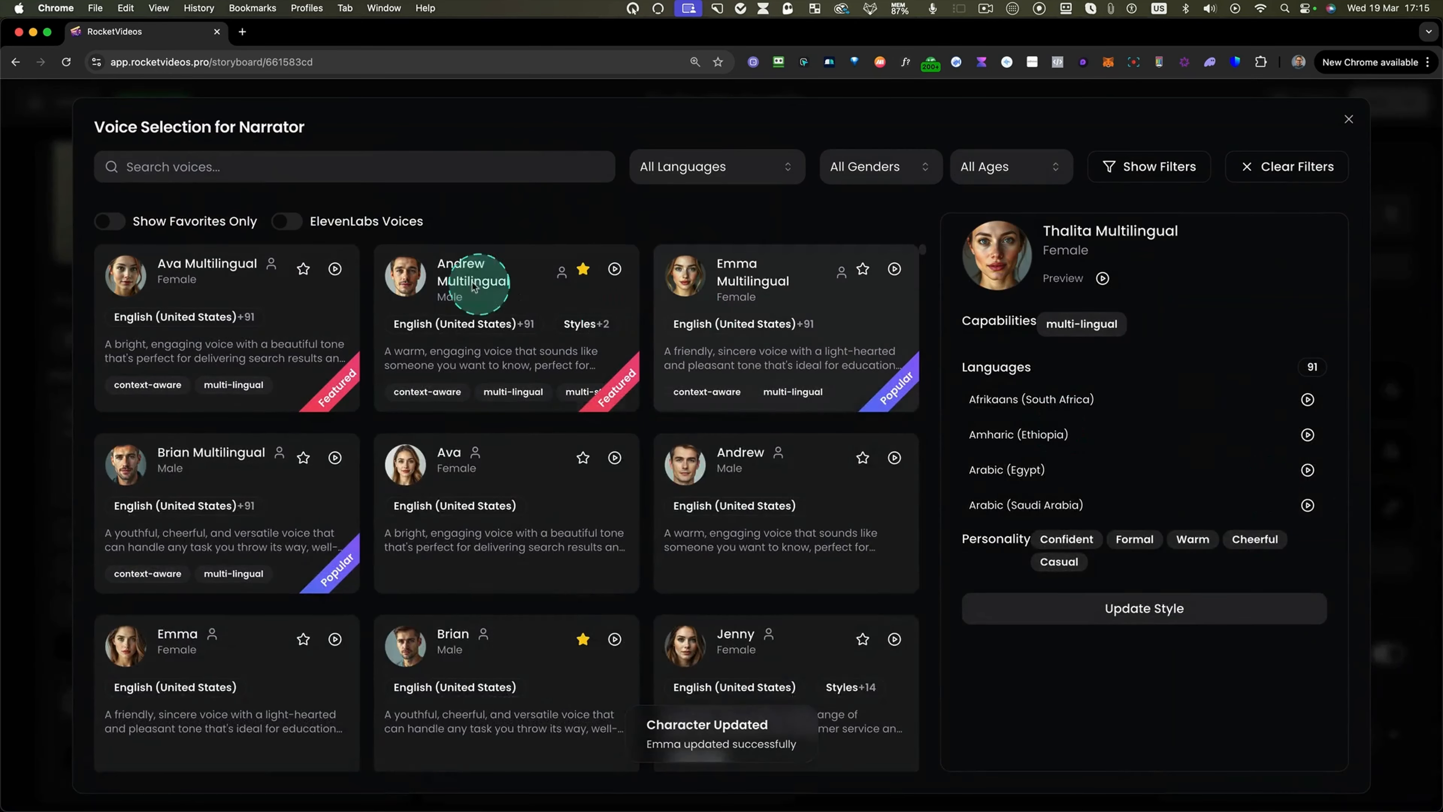
click(109, 223)
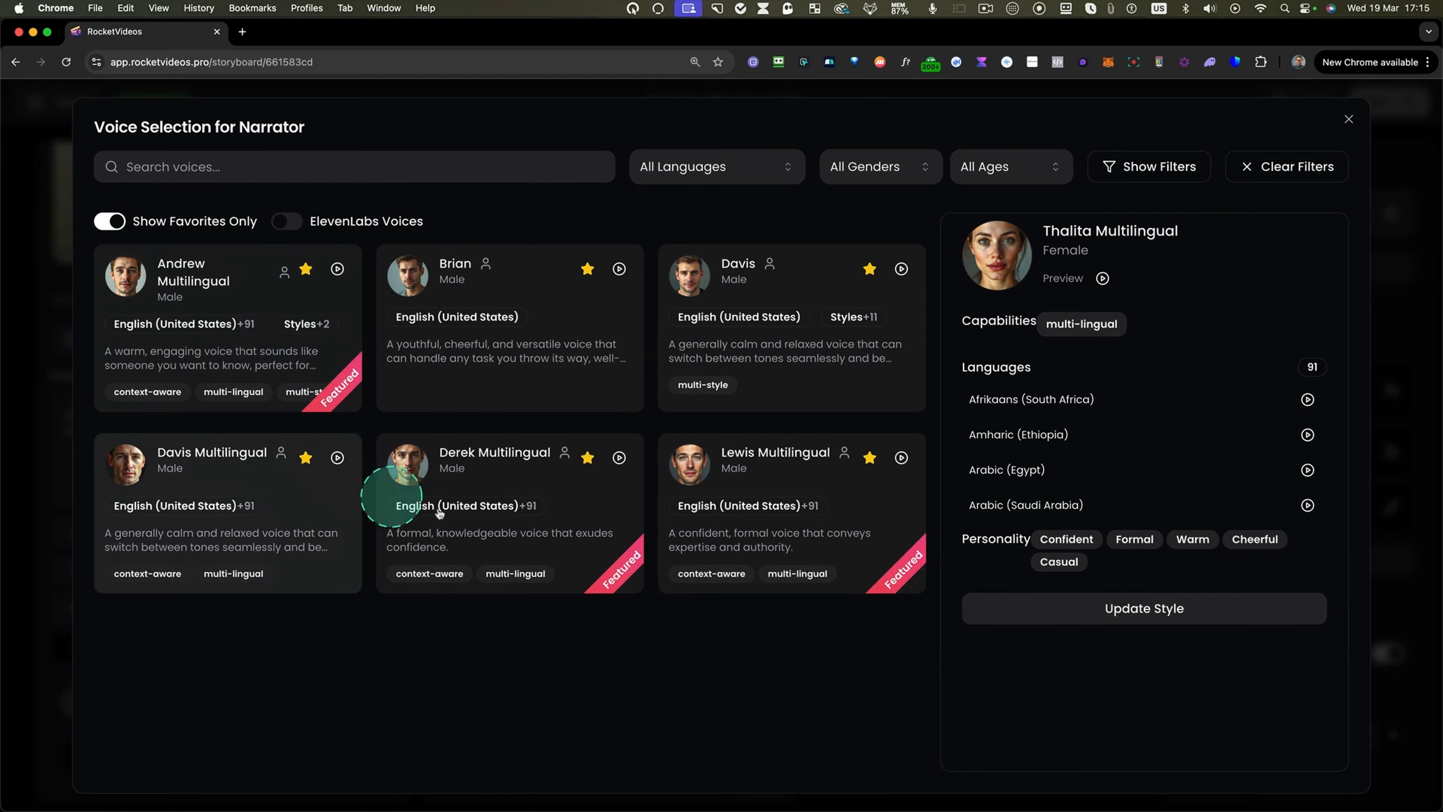
click(762, 476)
click(1104, 592)
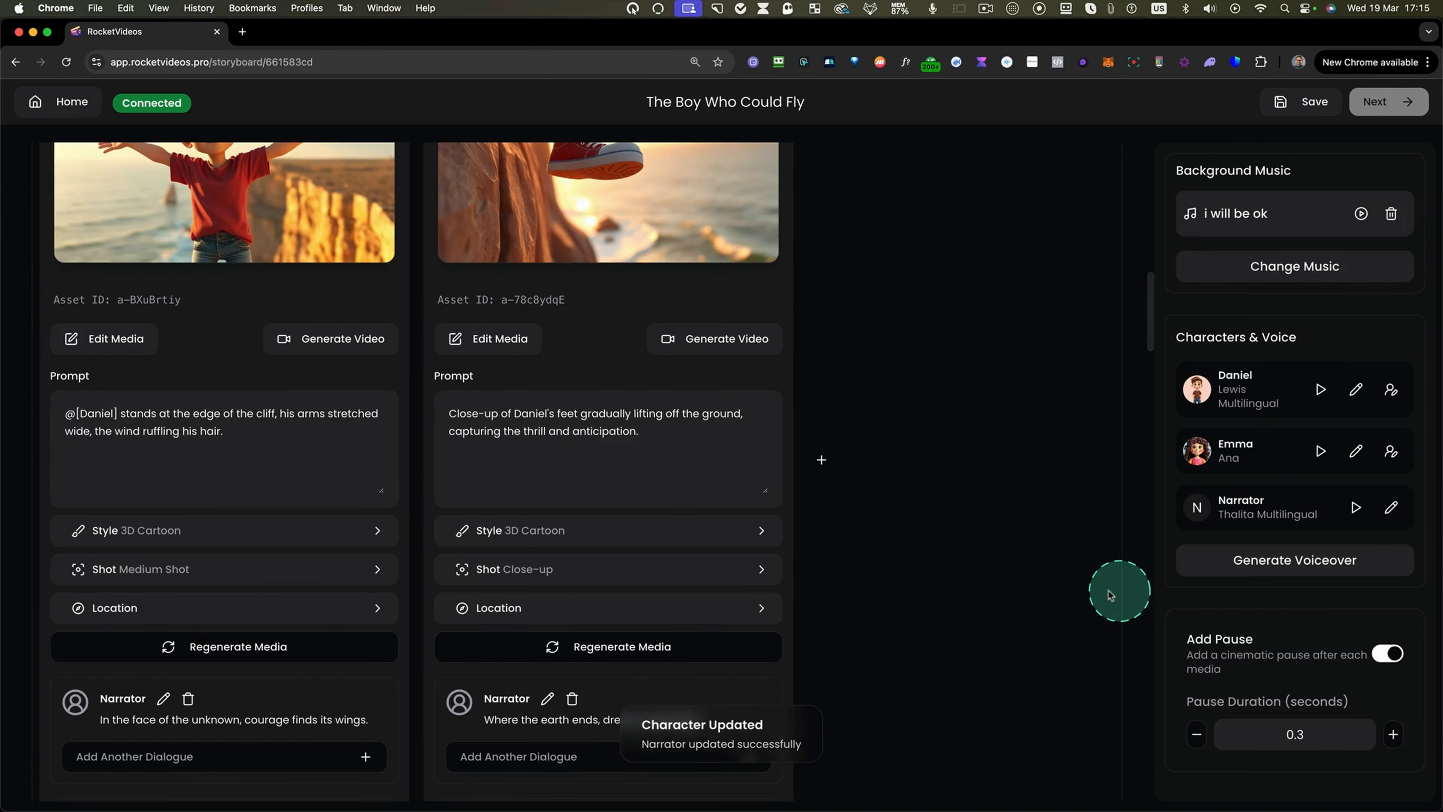
Generate the voiceover for all scenes and review the narrator dialogue in the Dreamy Swing scene.
click(1282, 561)
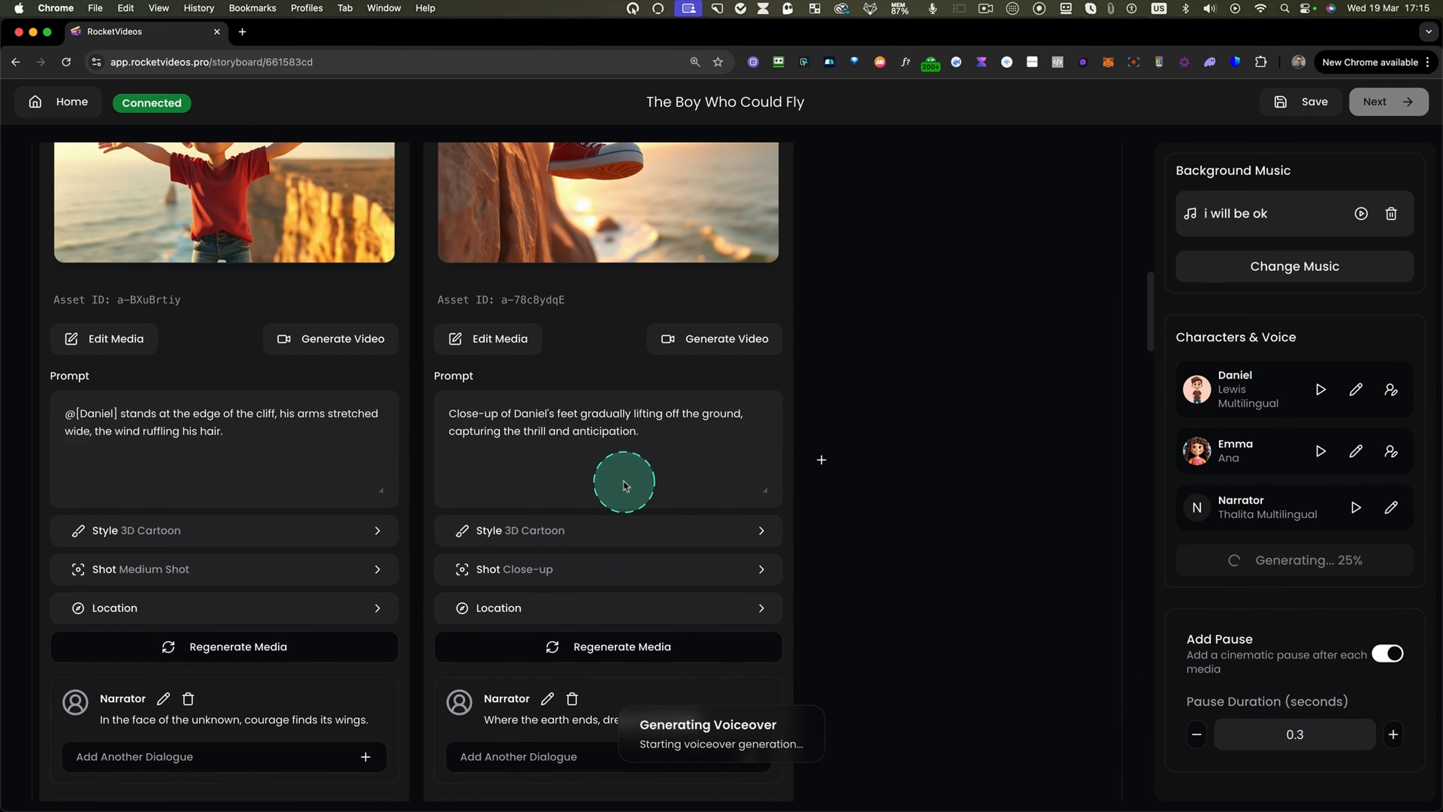
scroll(625, 480, up, 9)
scroll(625, 480, up, 8)
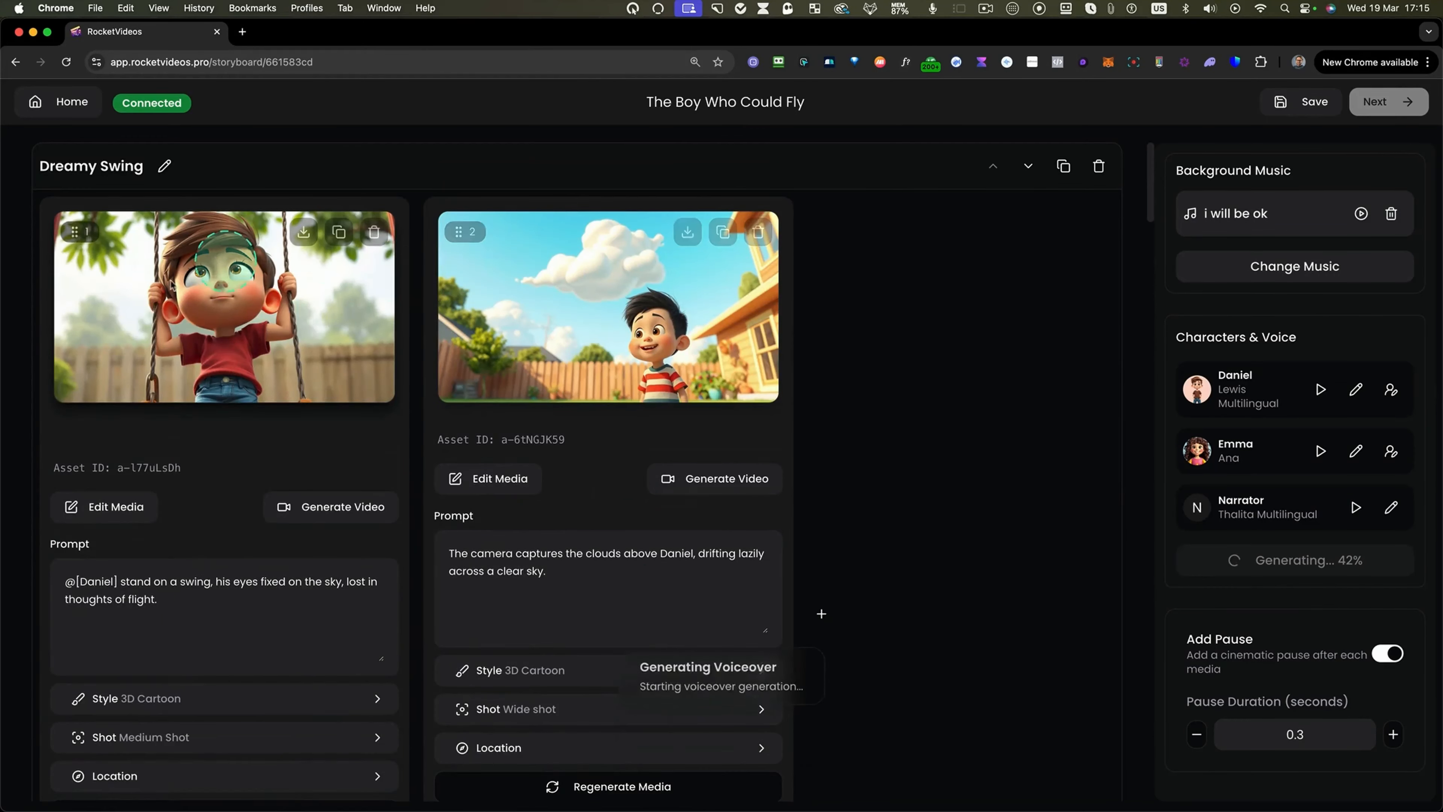
scroll(682, 490, down, 3)
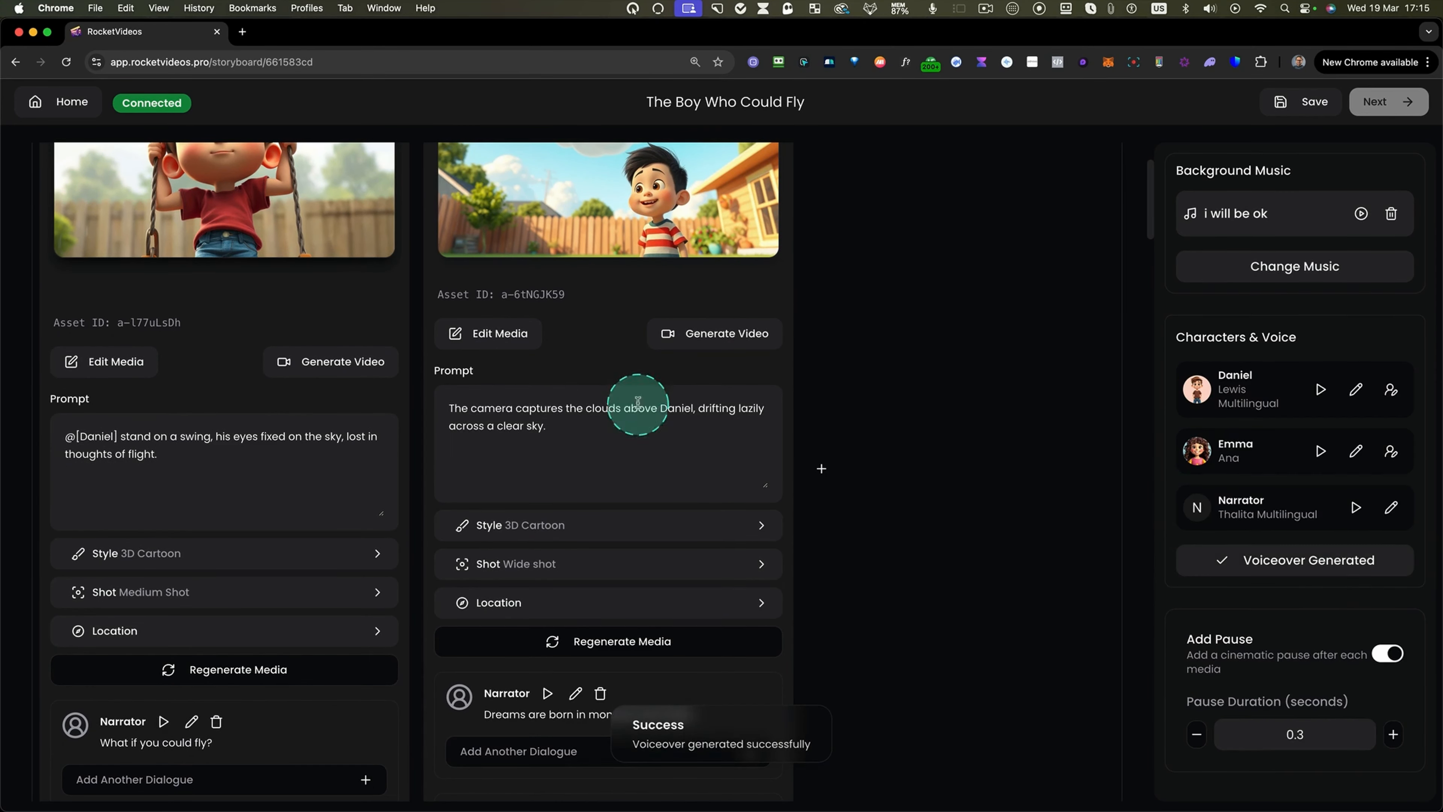
scroll(576, 393, up, 3)
scroll(145, 472, down, 6)
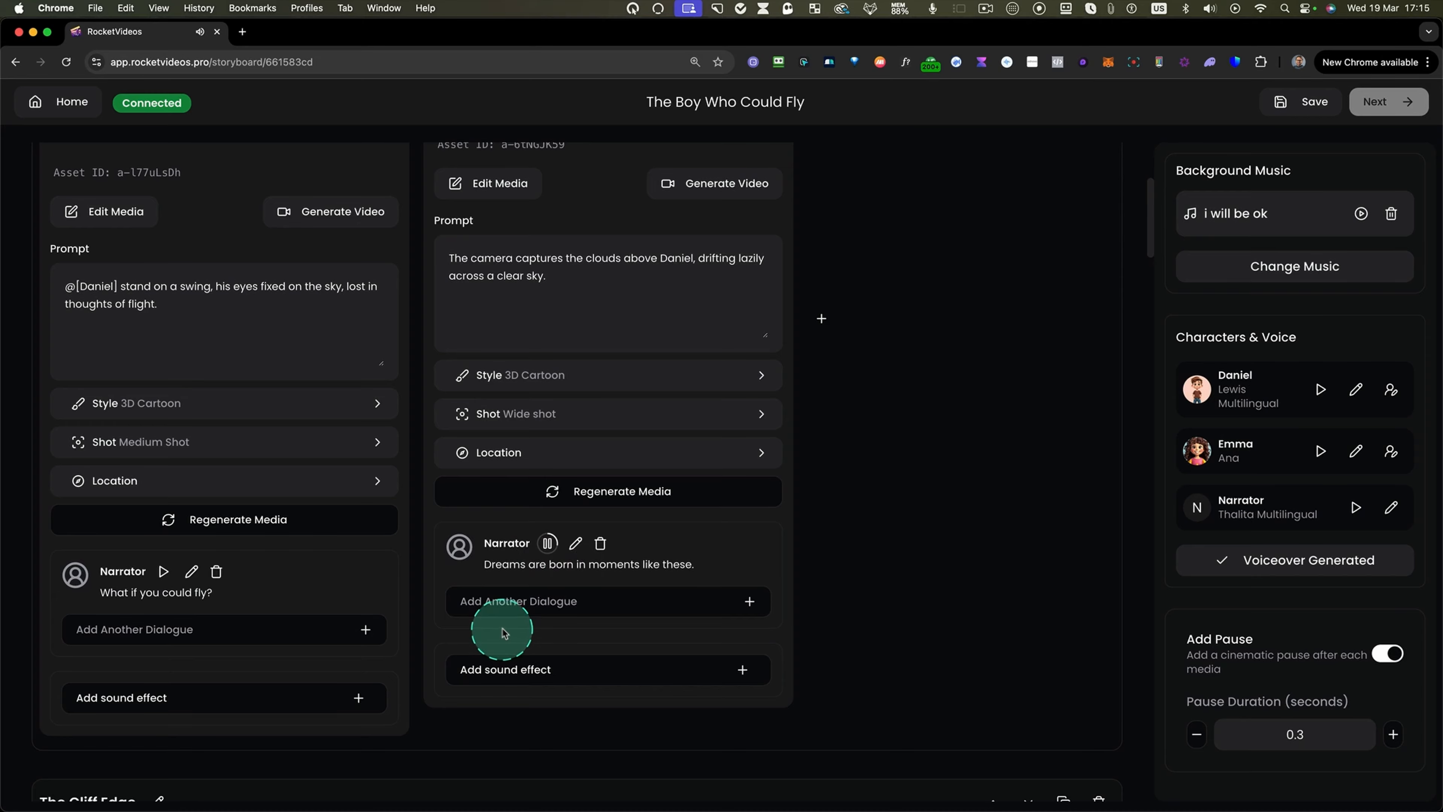
scroll(503, 632, down, 10)
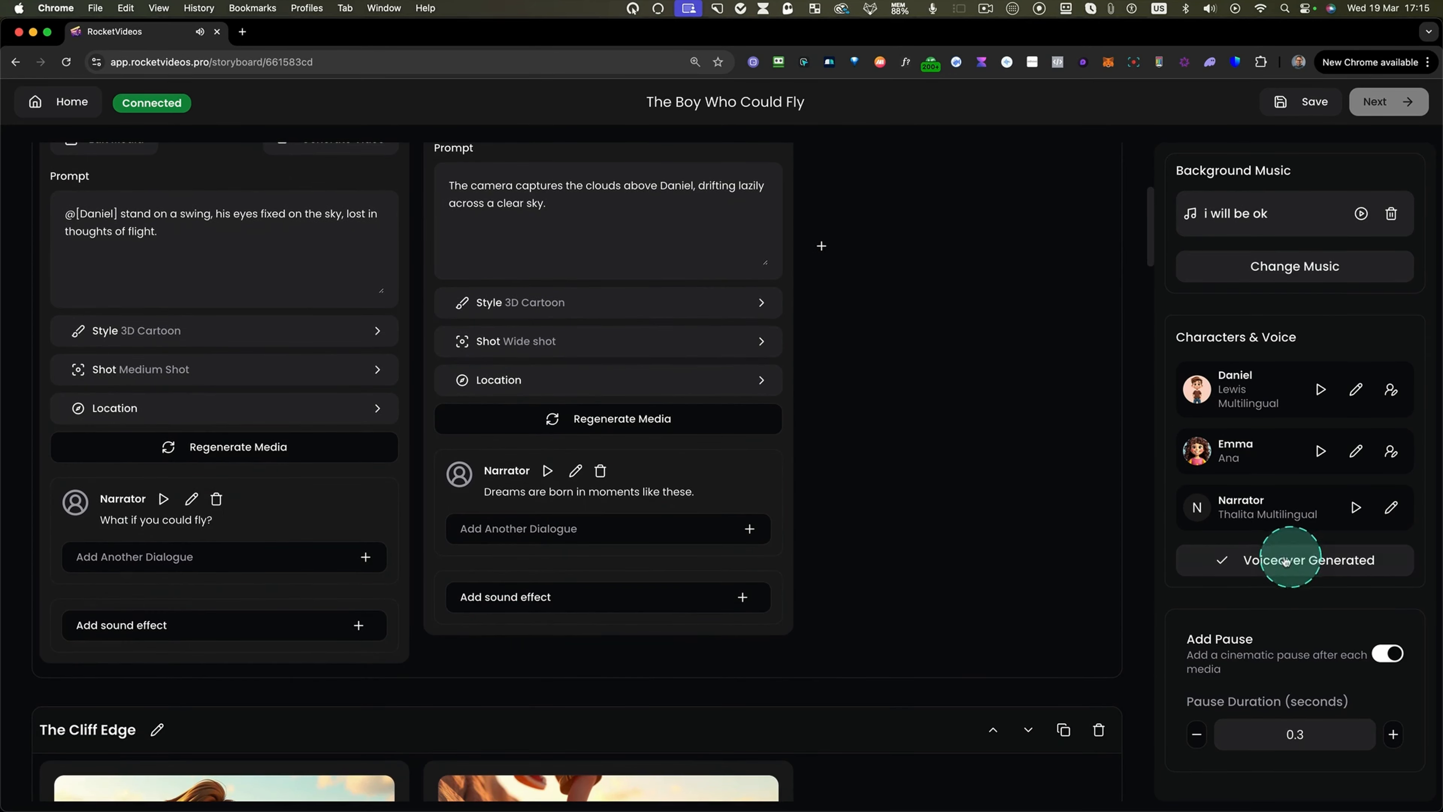
scroll(177, 564, down, 9)
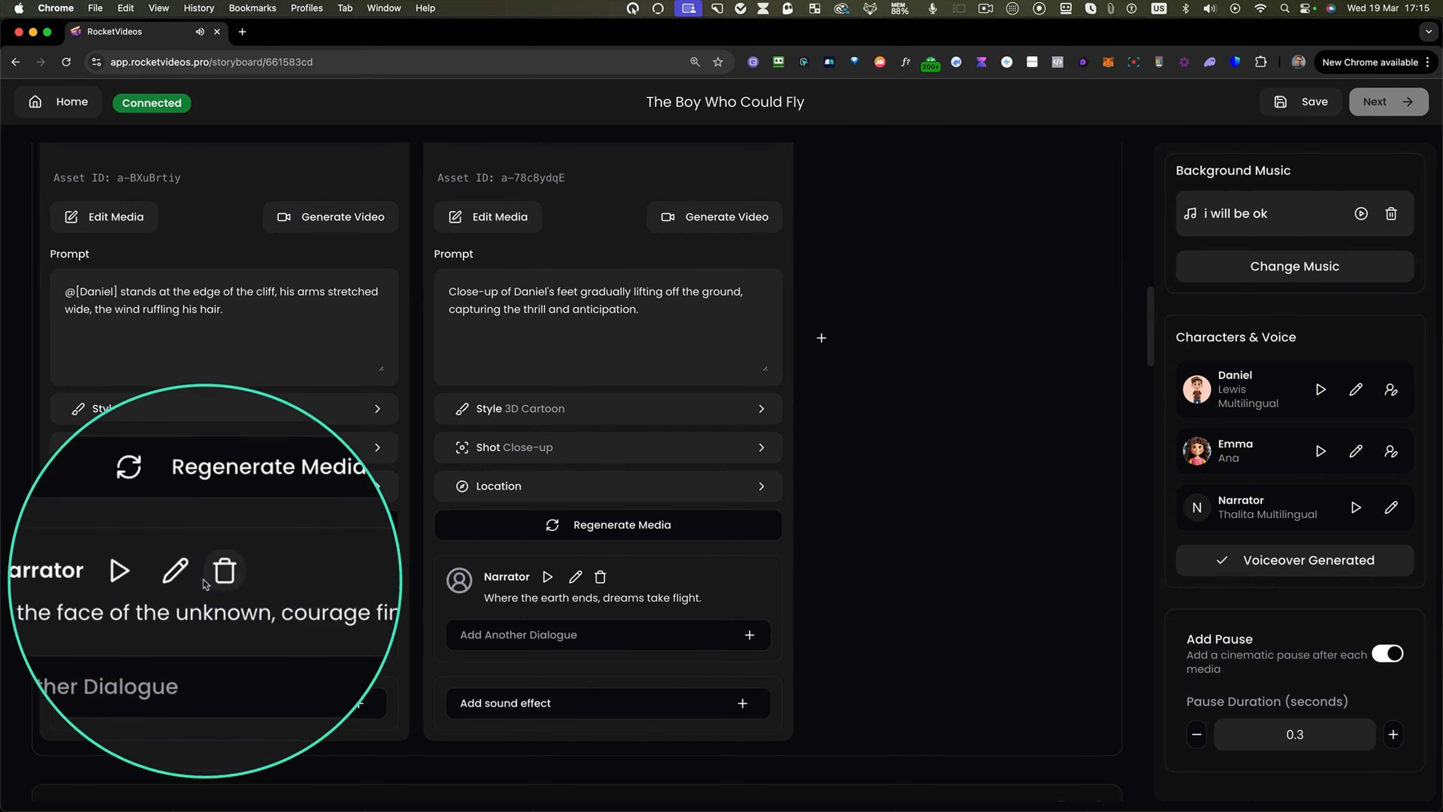
click(191, 577)
click(262, 688)
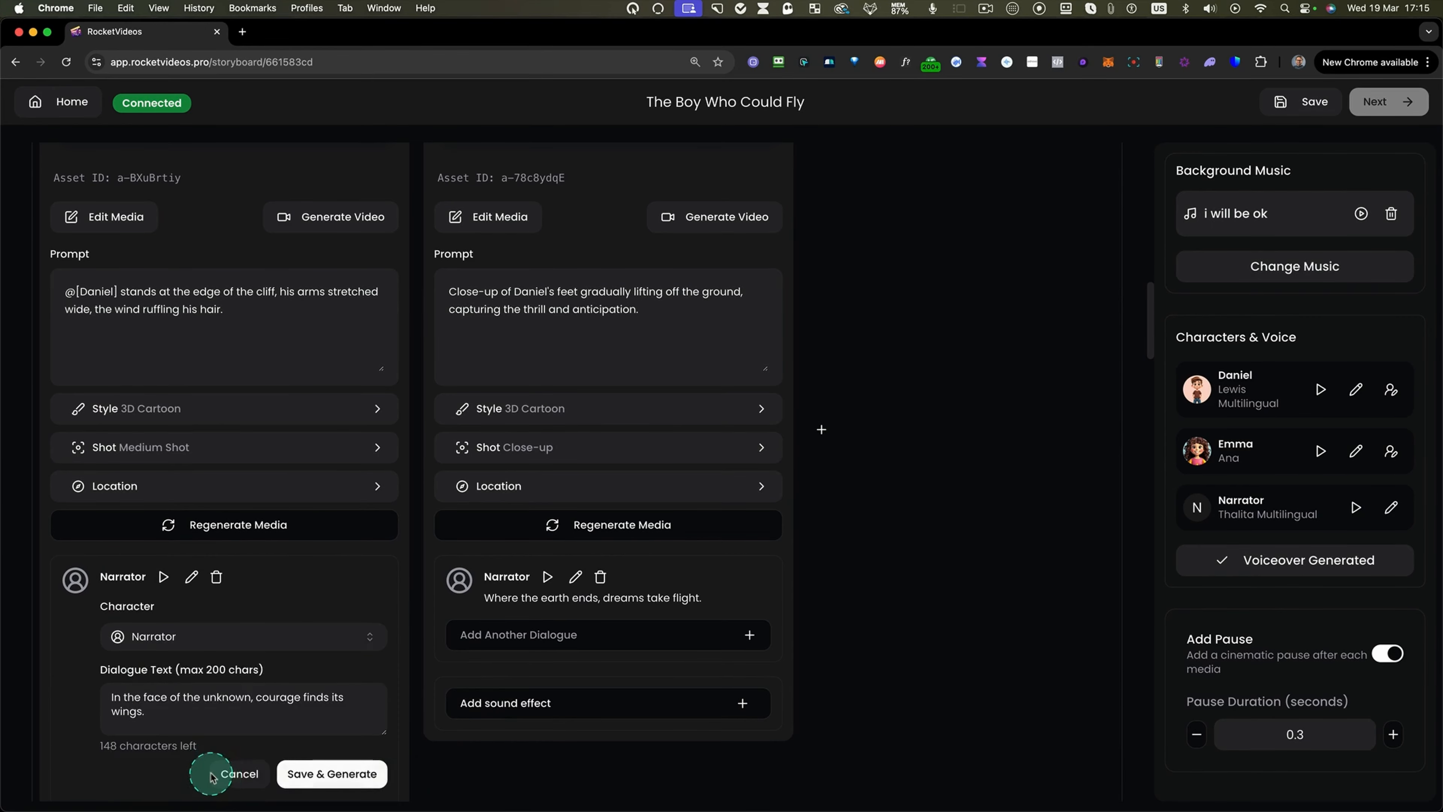
click(239, 774)
Browse the background music library and preview the Time Travel track without changing the music.
scroll(613, 517, up, 10)
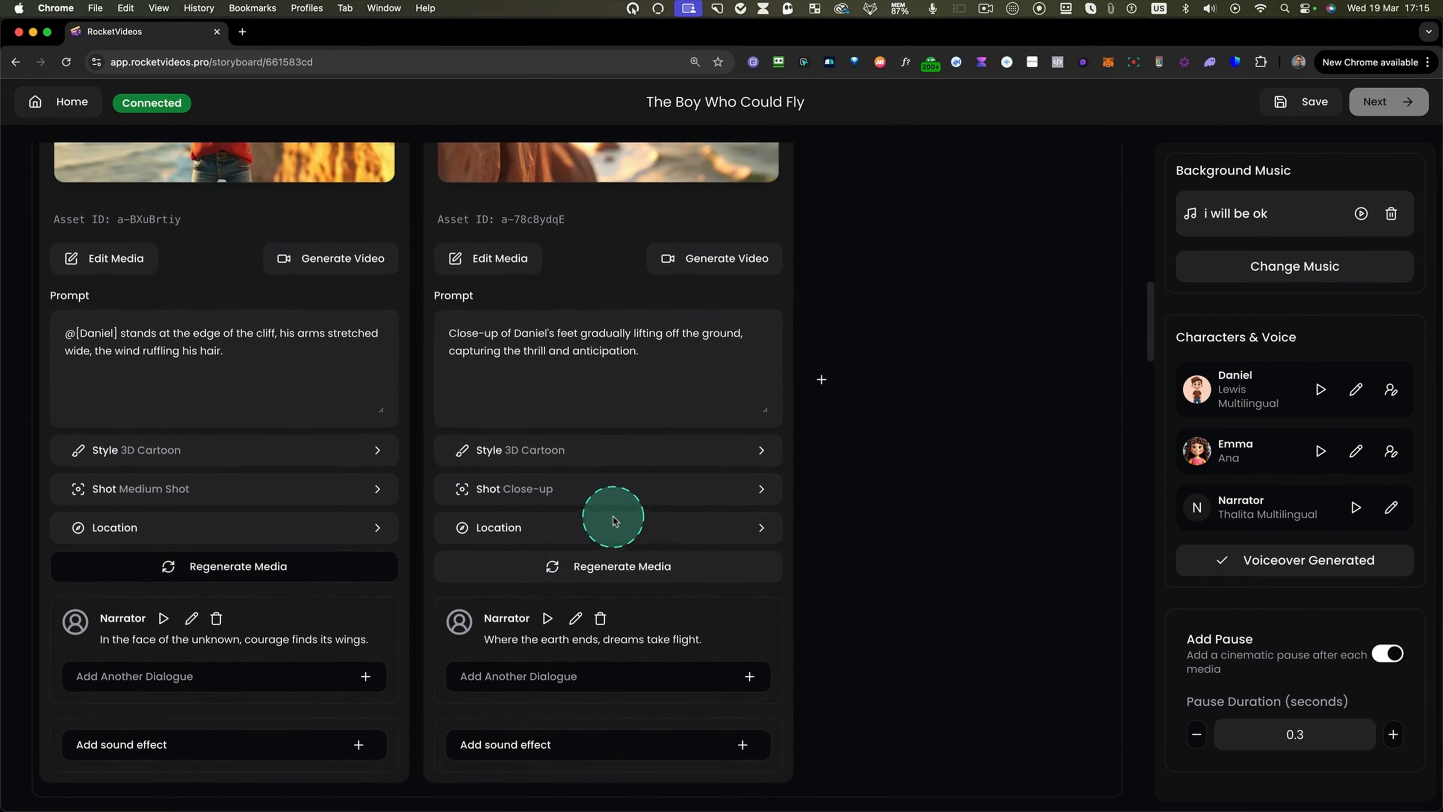
scroll(614, 520, up, 10)
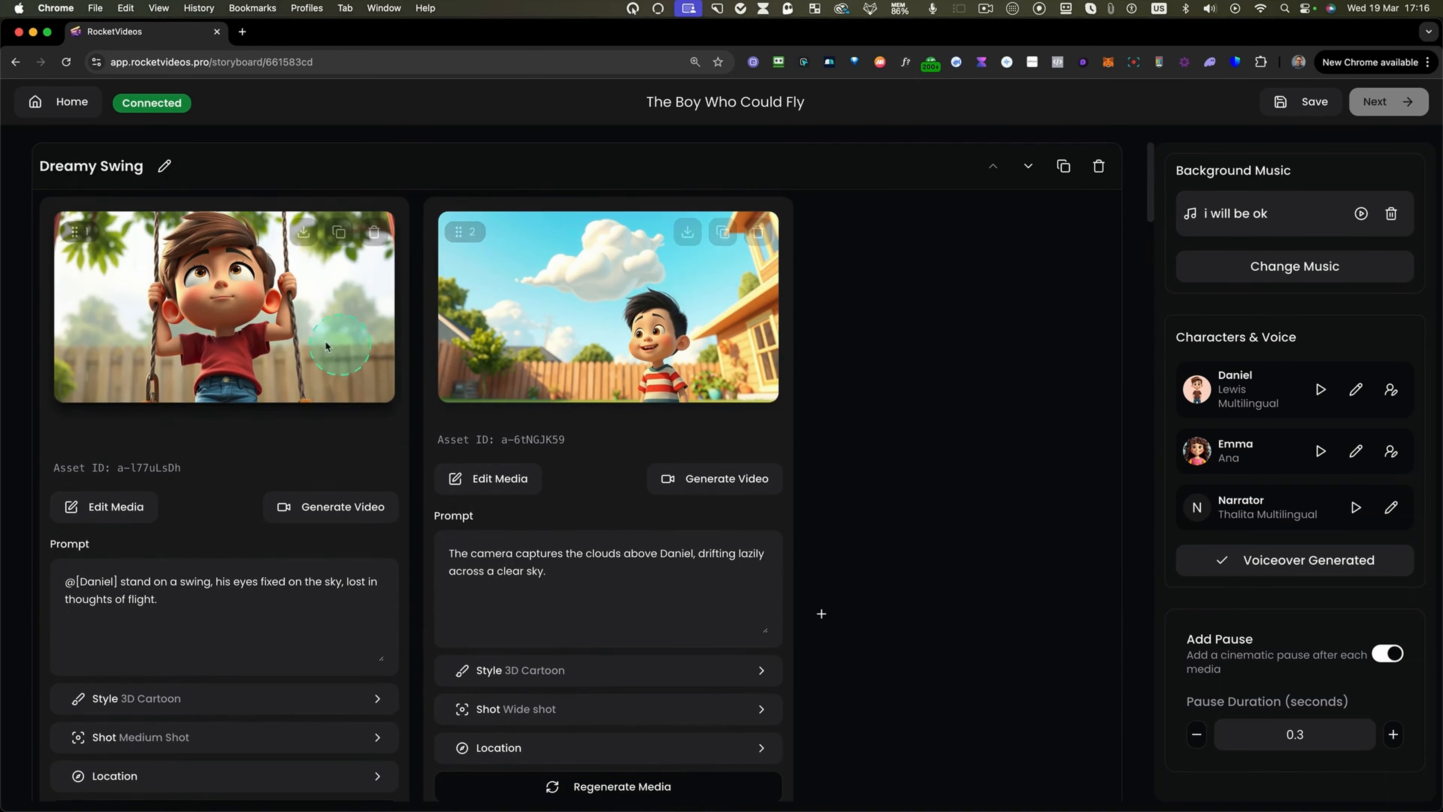
drag(43, 185, 411, 779)
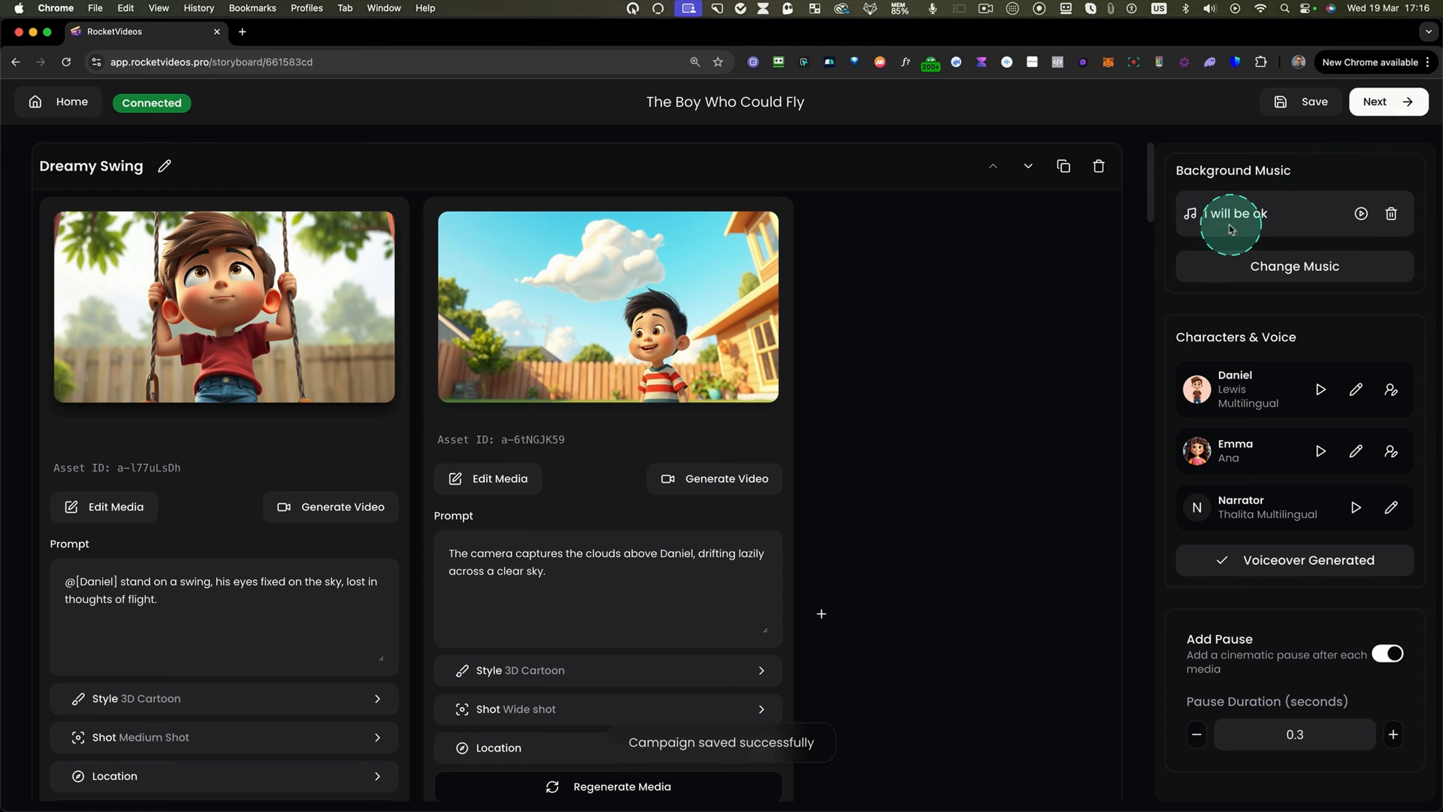
click(1270, 268)
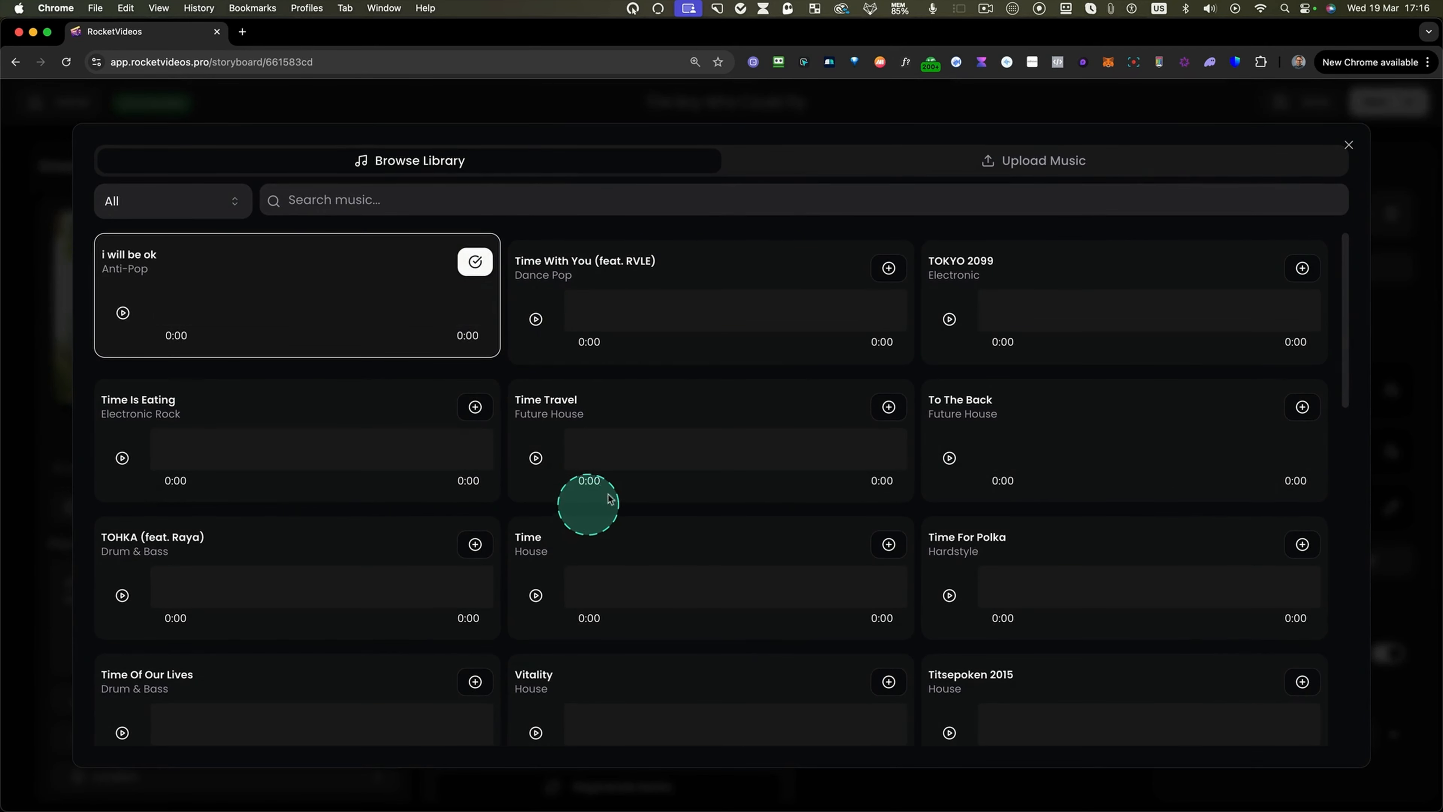
scroll(1017, 500, down, 2)
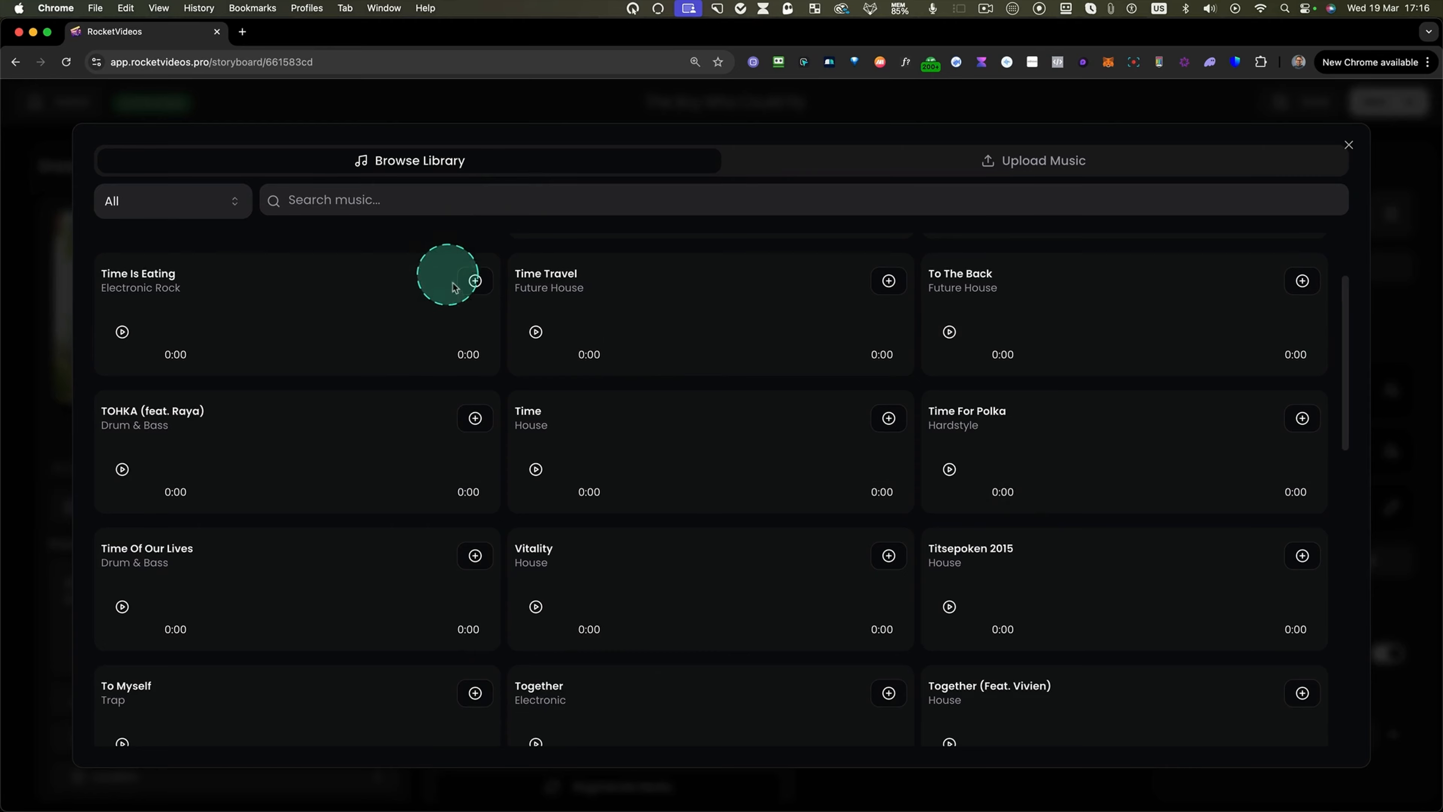
click(535, 332)
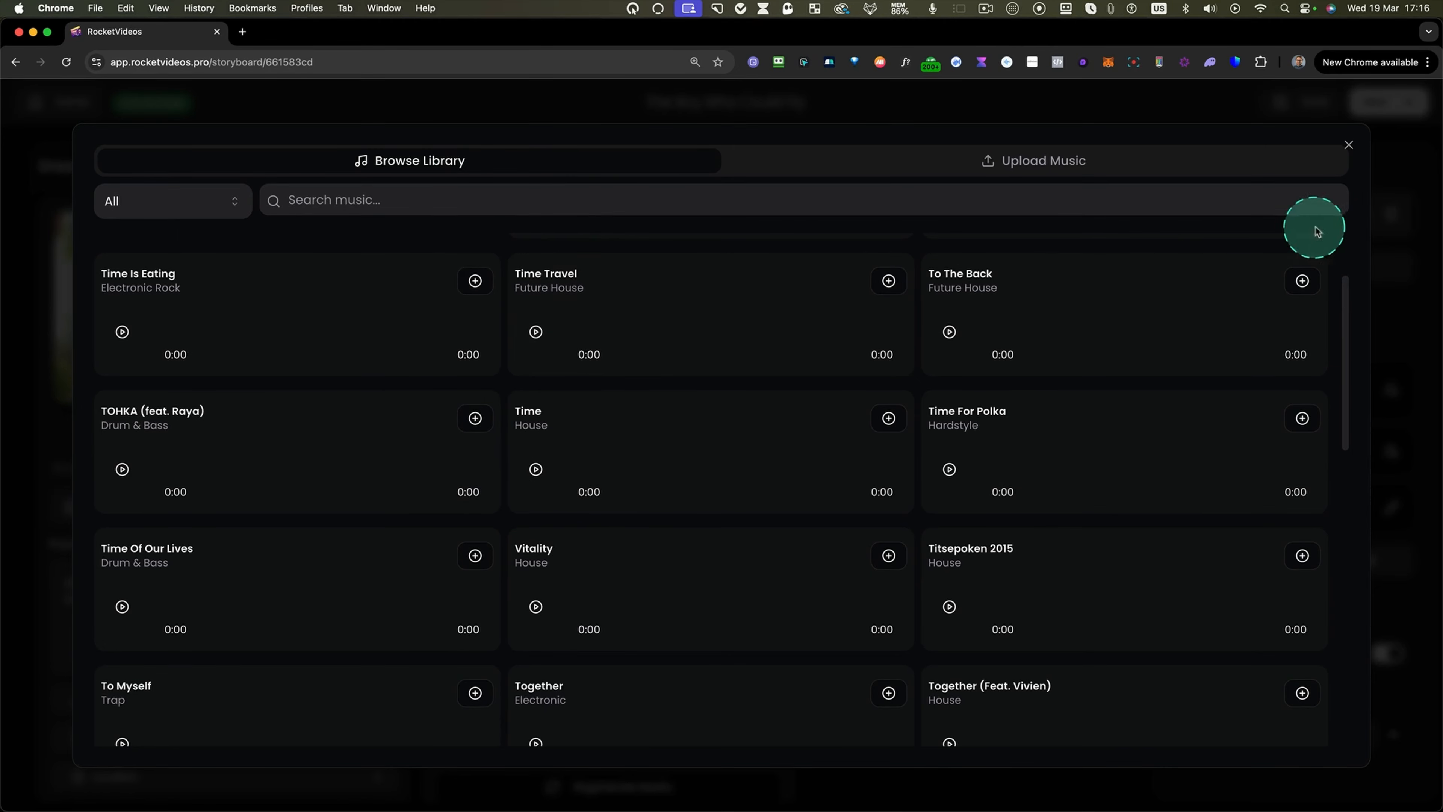
click(1349, 146)
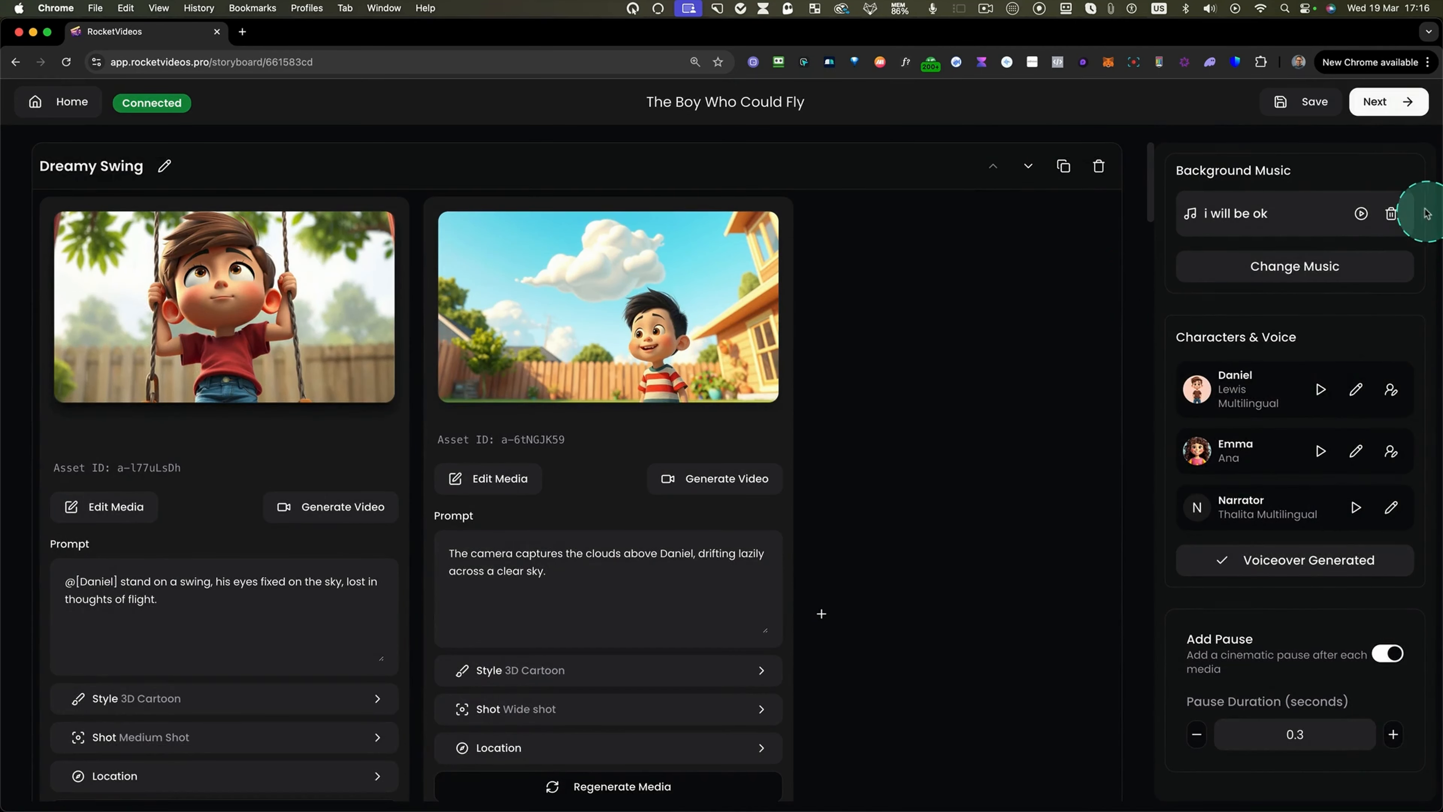
Continue to the video editor and start playback of the video preview.
click(1391, 215)
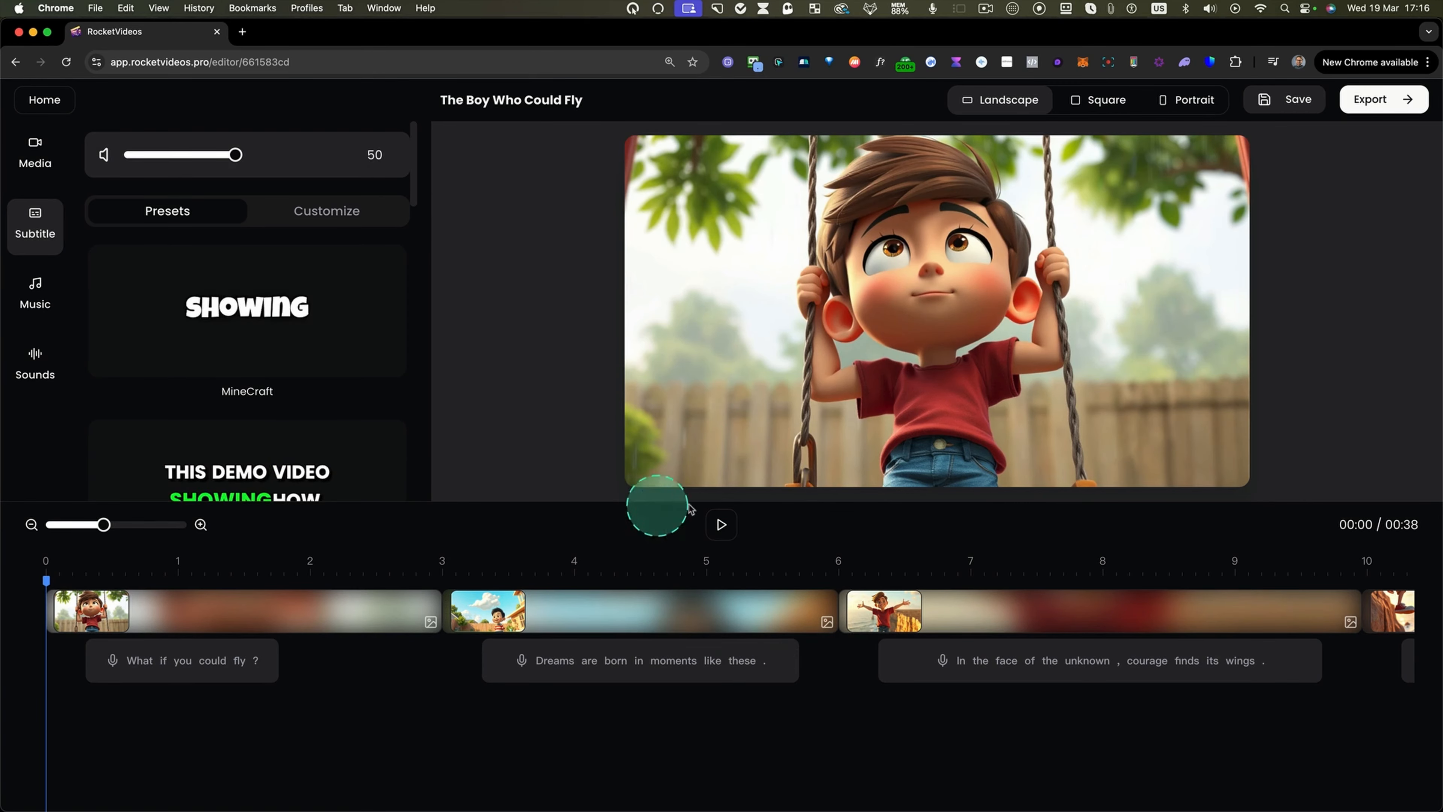
click(721, 526)
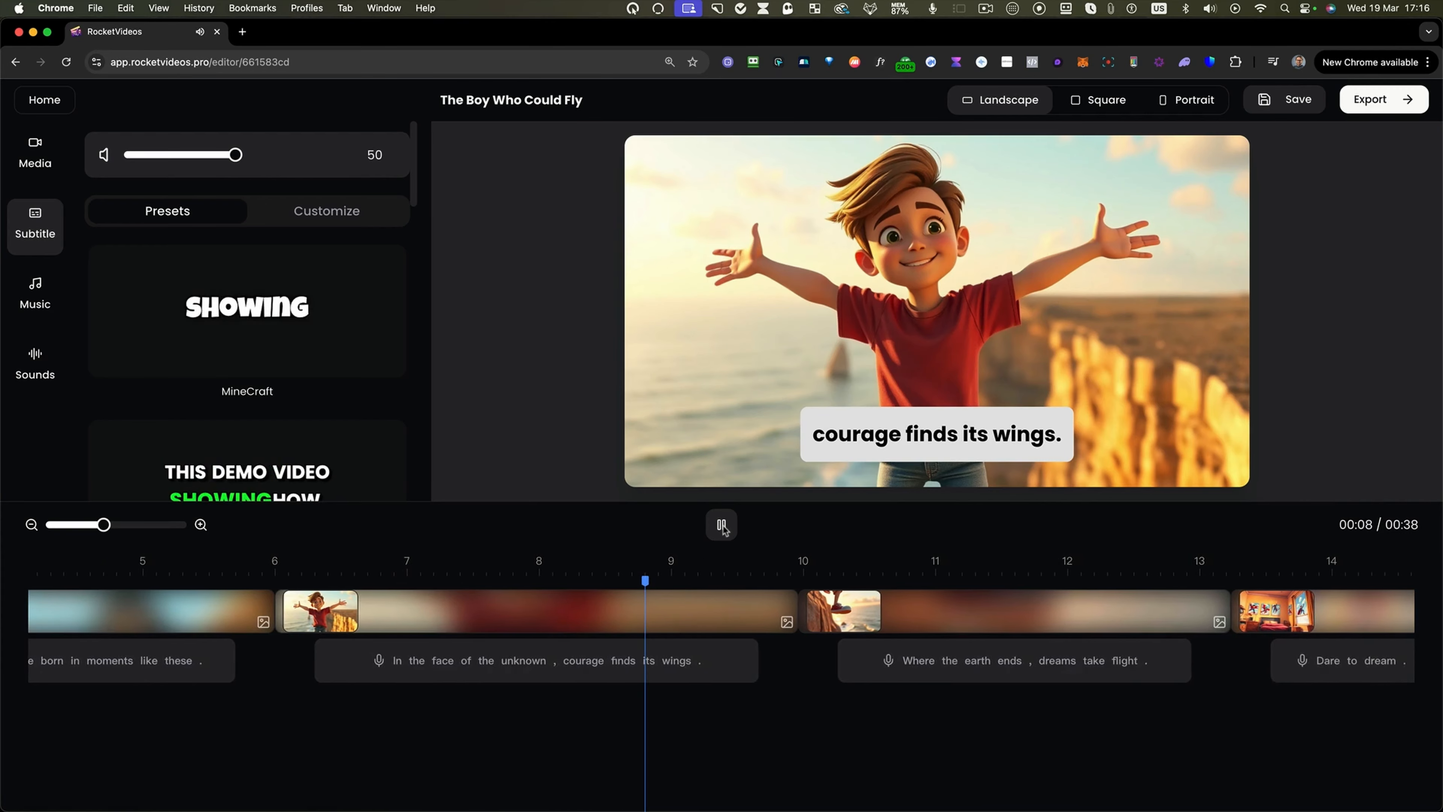
Scroll along the timeline and play the video from about the 22-second mark to review the scenes.
click(956, 682)
scroll(958, 677, right, 10)
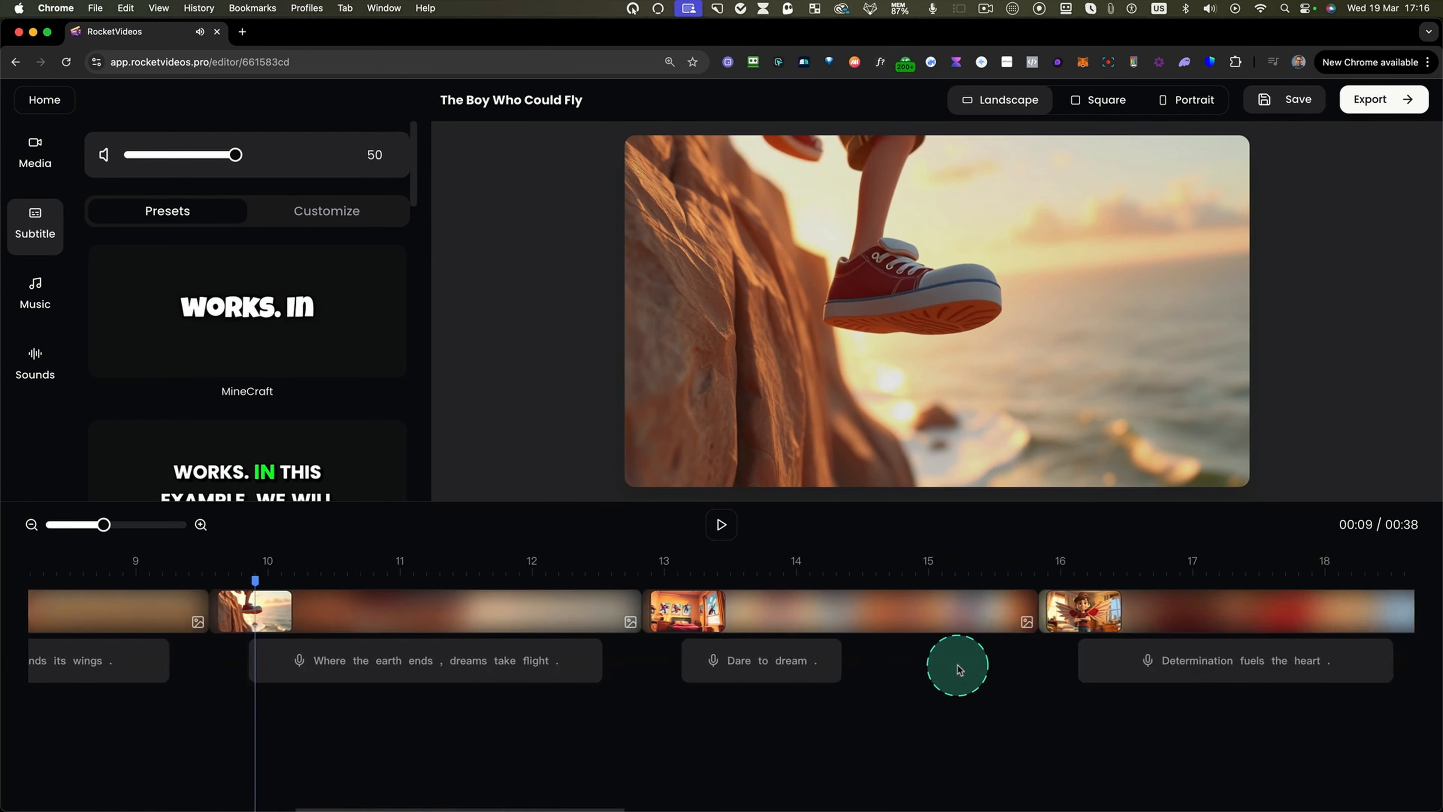
scroll(958, 670, right, 3)
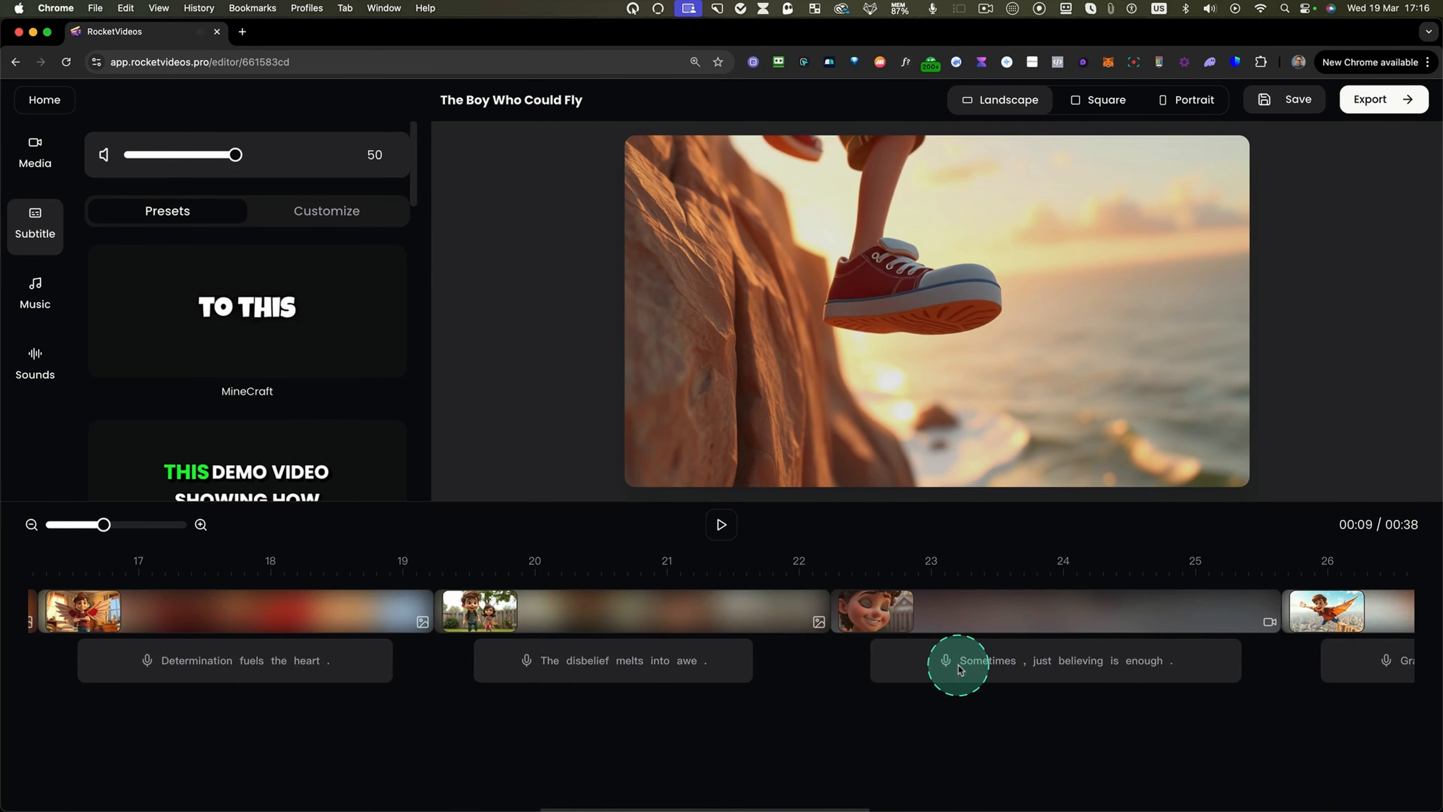
click(782, 573)
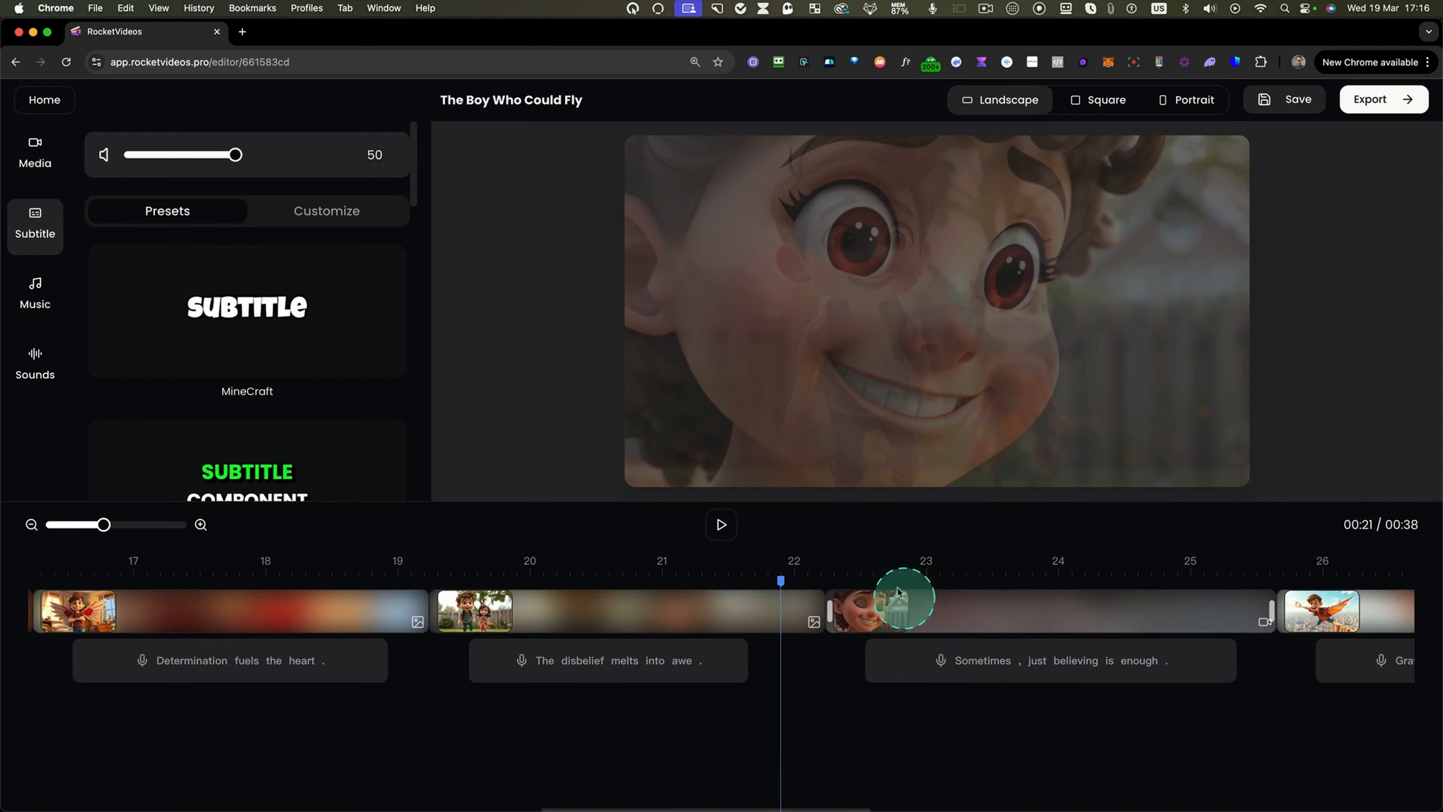
click(721, 524)
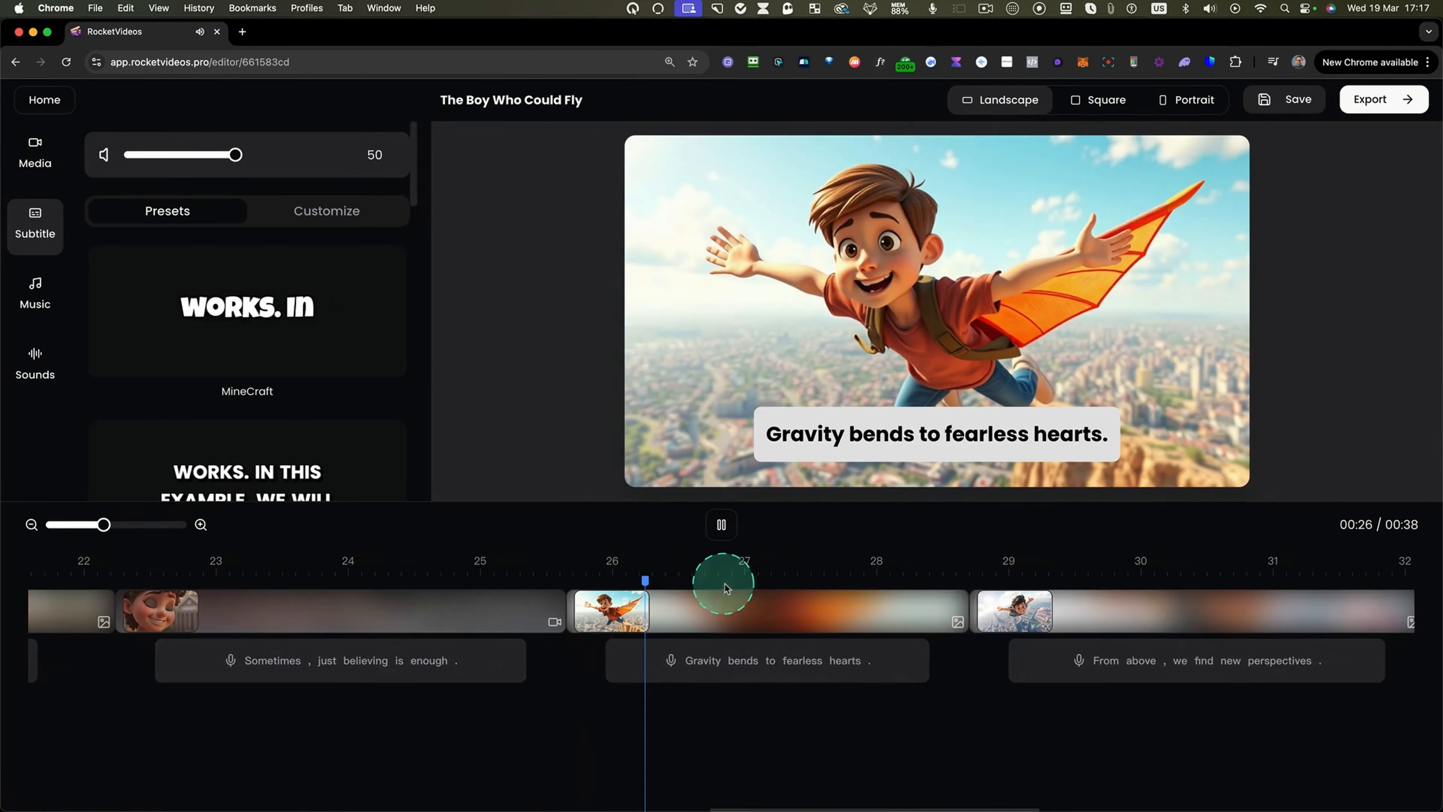
click(721, 524)
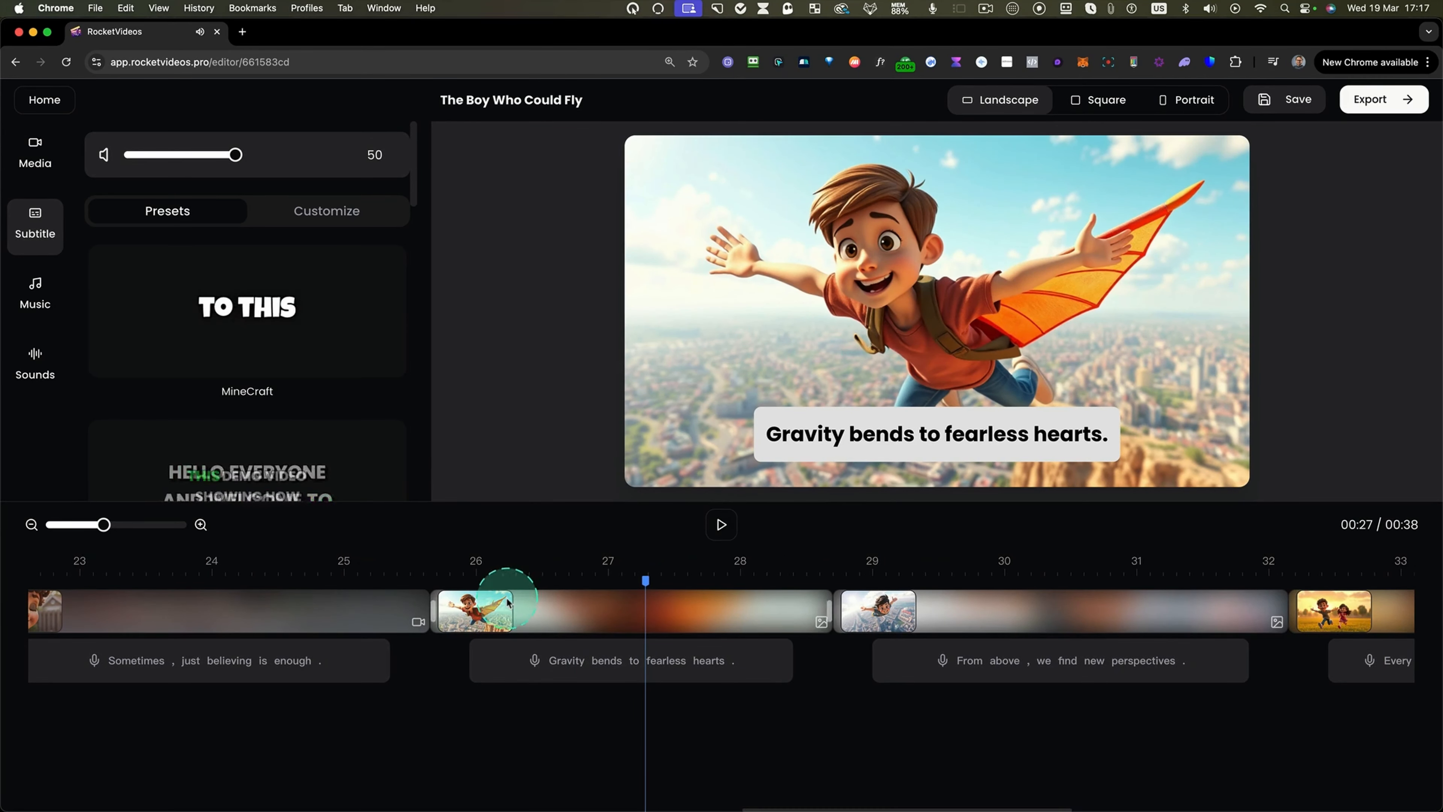
scroll(507, 602, left, 20)
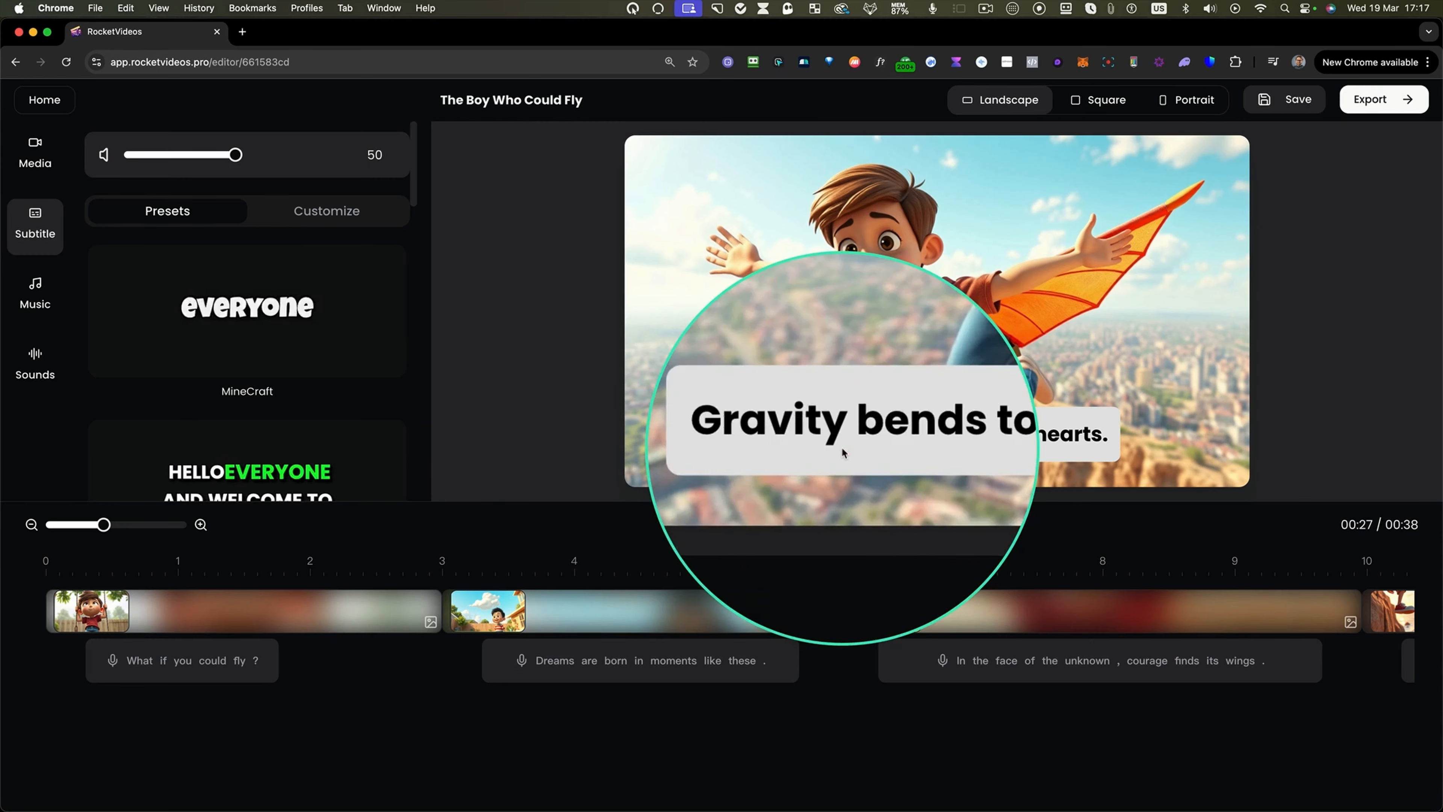
Try several subtitle presets, including Barb, and settle on the Deep preset.
click(278, 485)
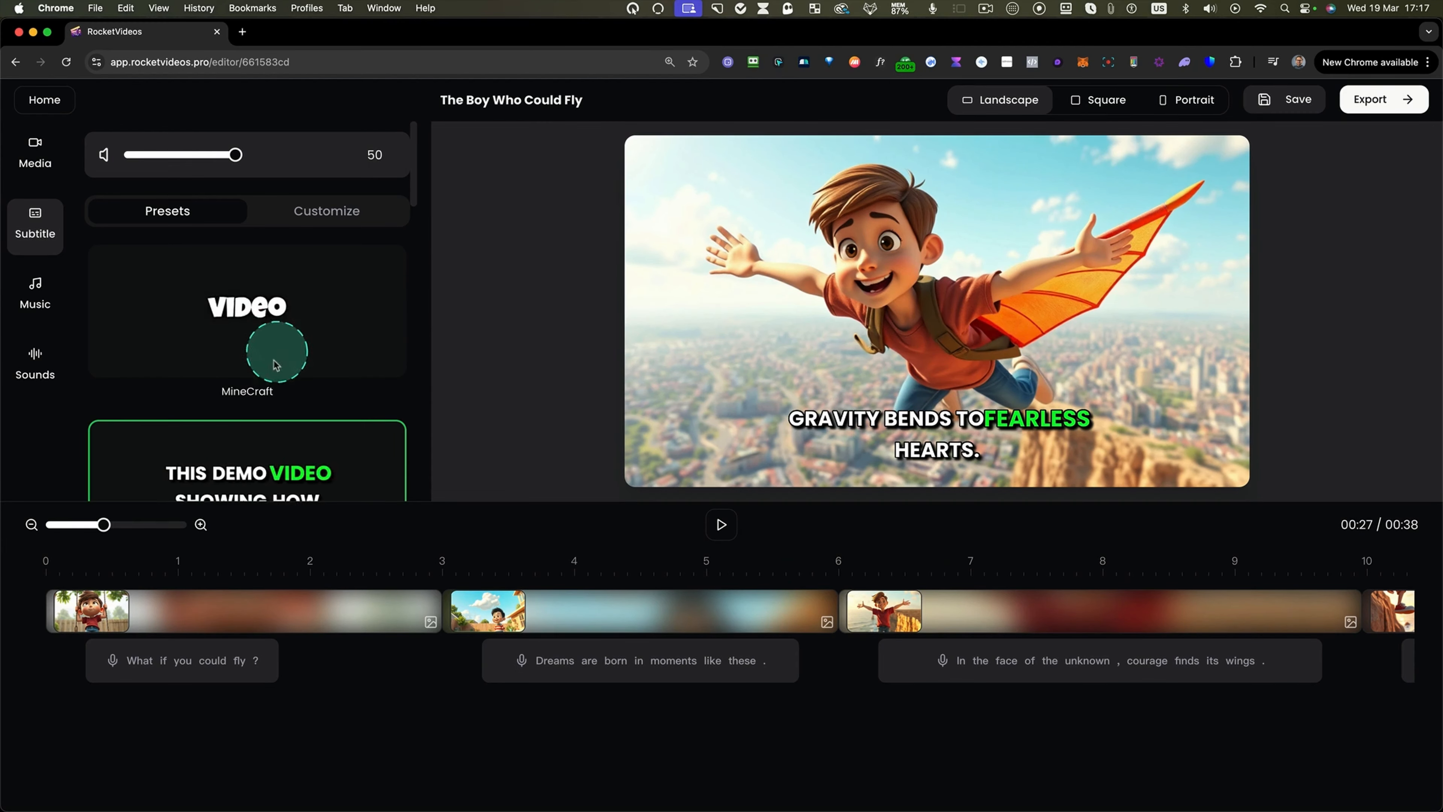
click(289, 378)
drag(414, 203, 409, 316)
click(352, 290)
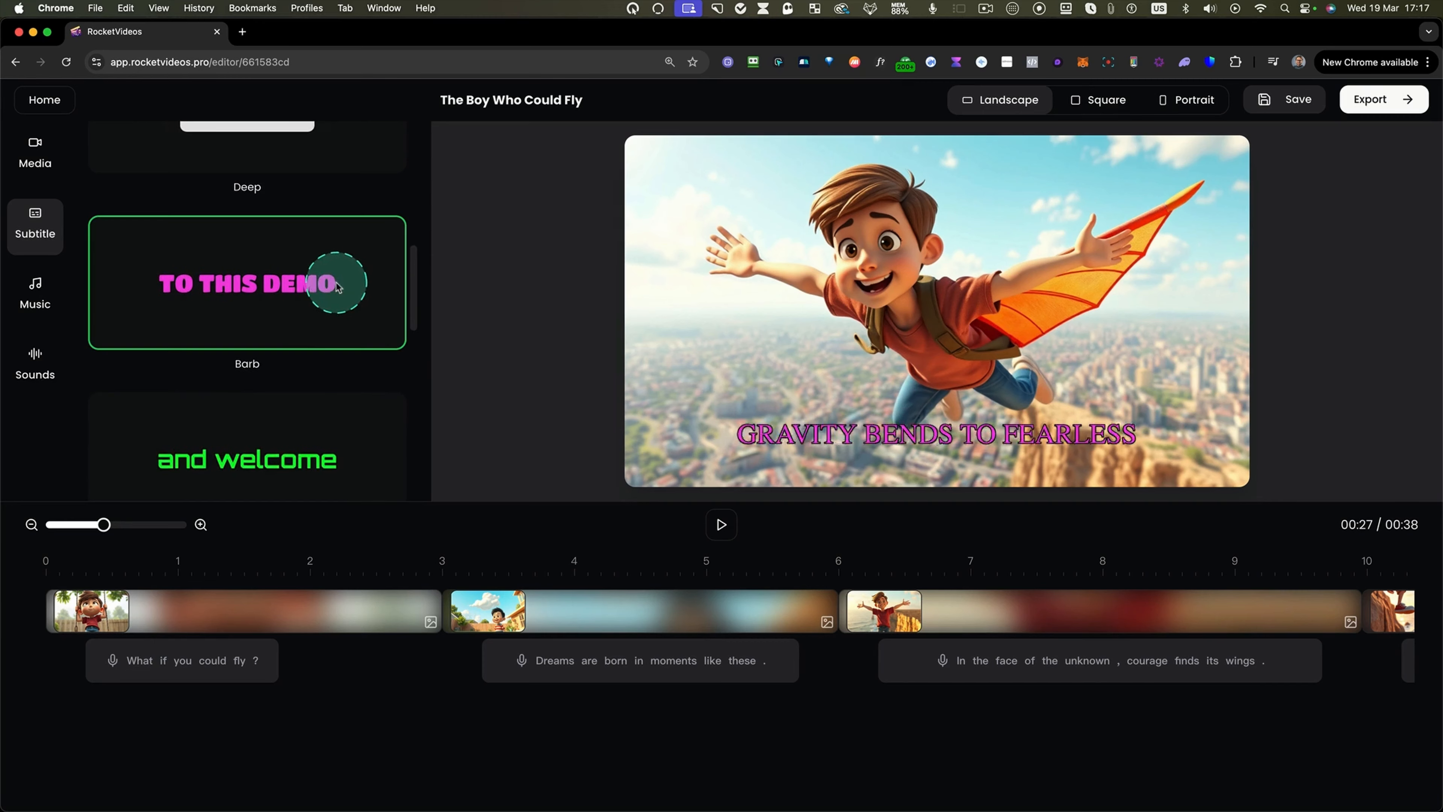
click(271, 466)
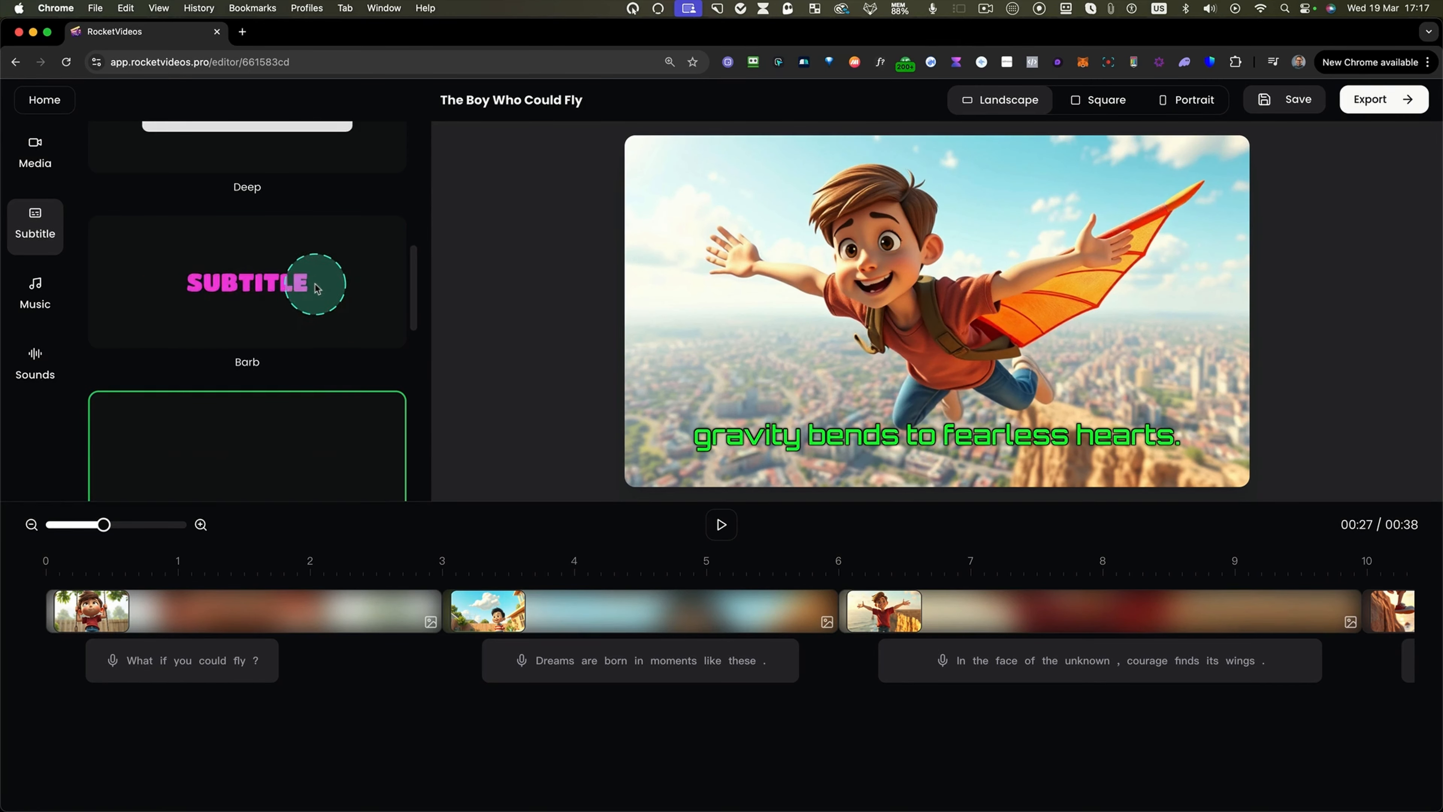
scroll(312, 282, up, 5)
click(302, 288)
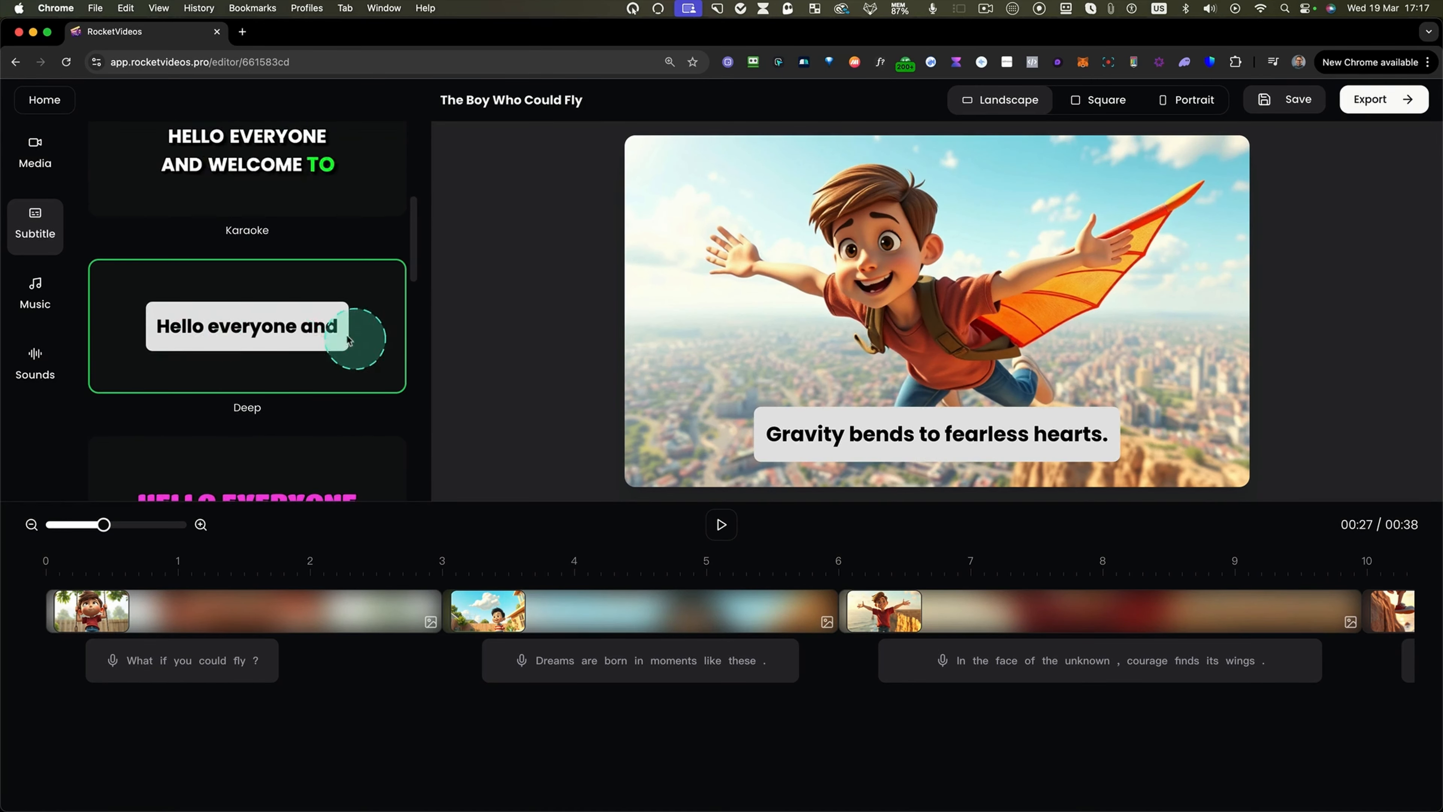
Customize the subtitles to use italic font style and all-uppercase text case.
scroll(314, 307, up, 5)
click(317, 229)
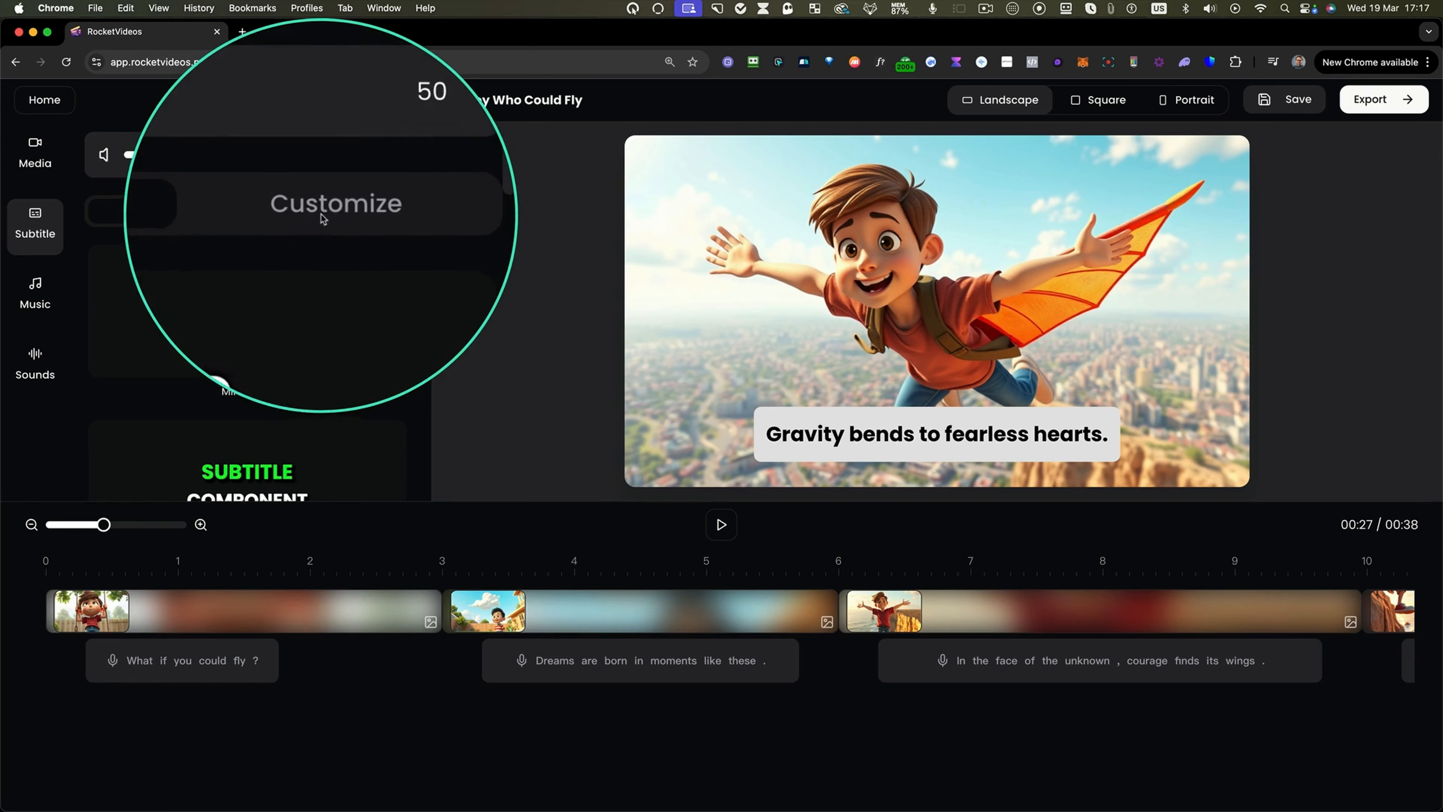
scroll(243, 379, down, 3)
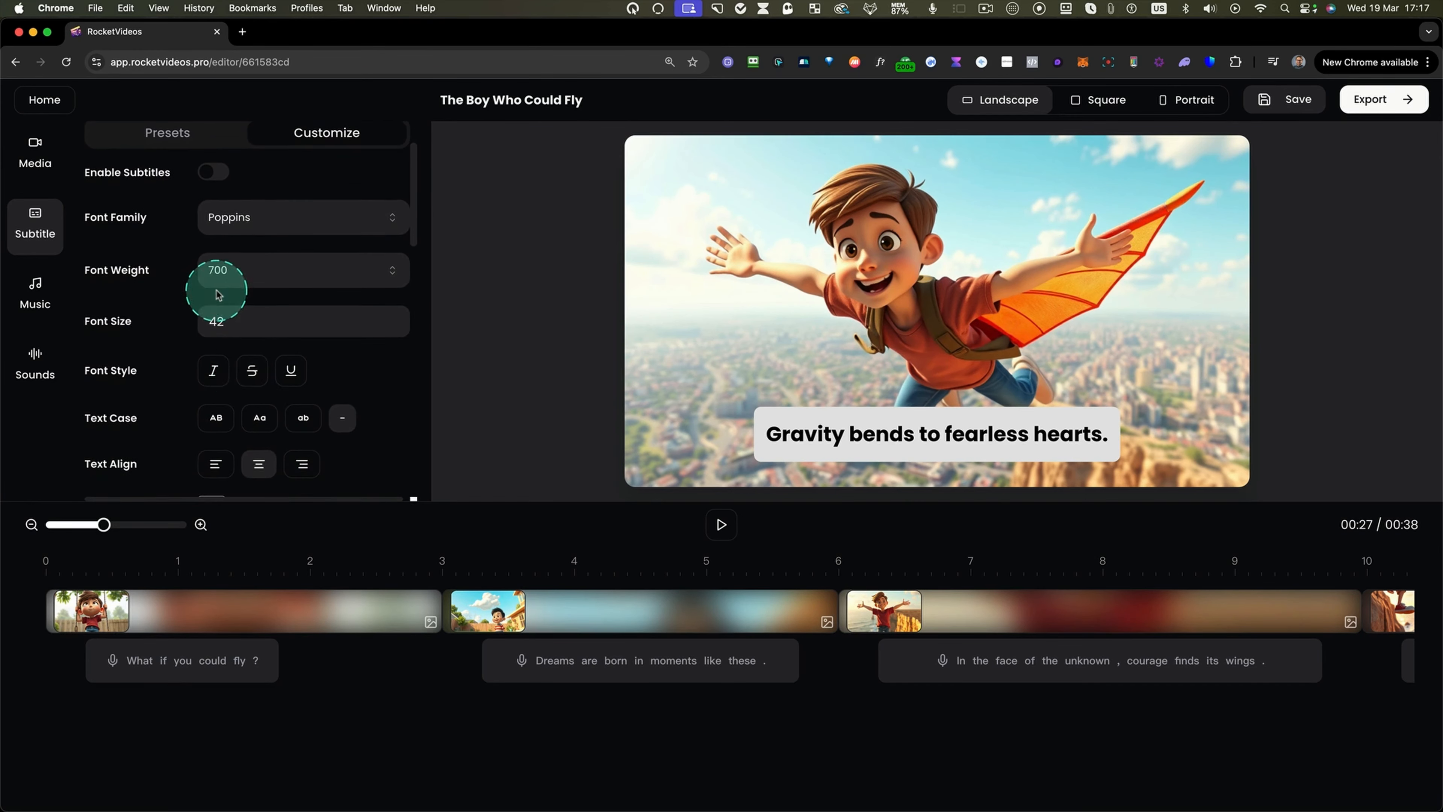
scroll(219, 293, down, 4)
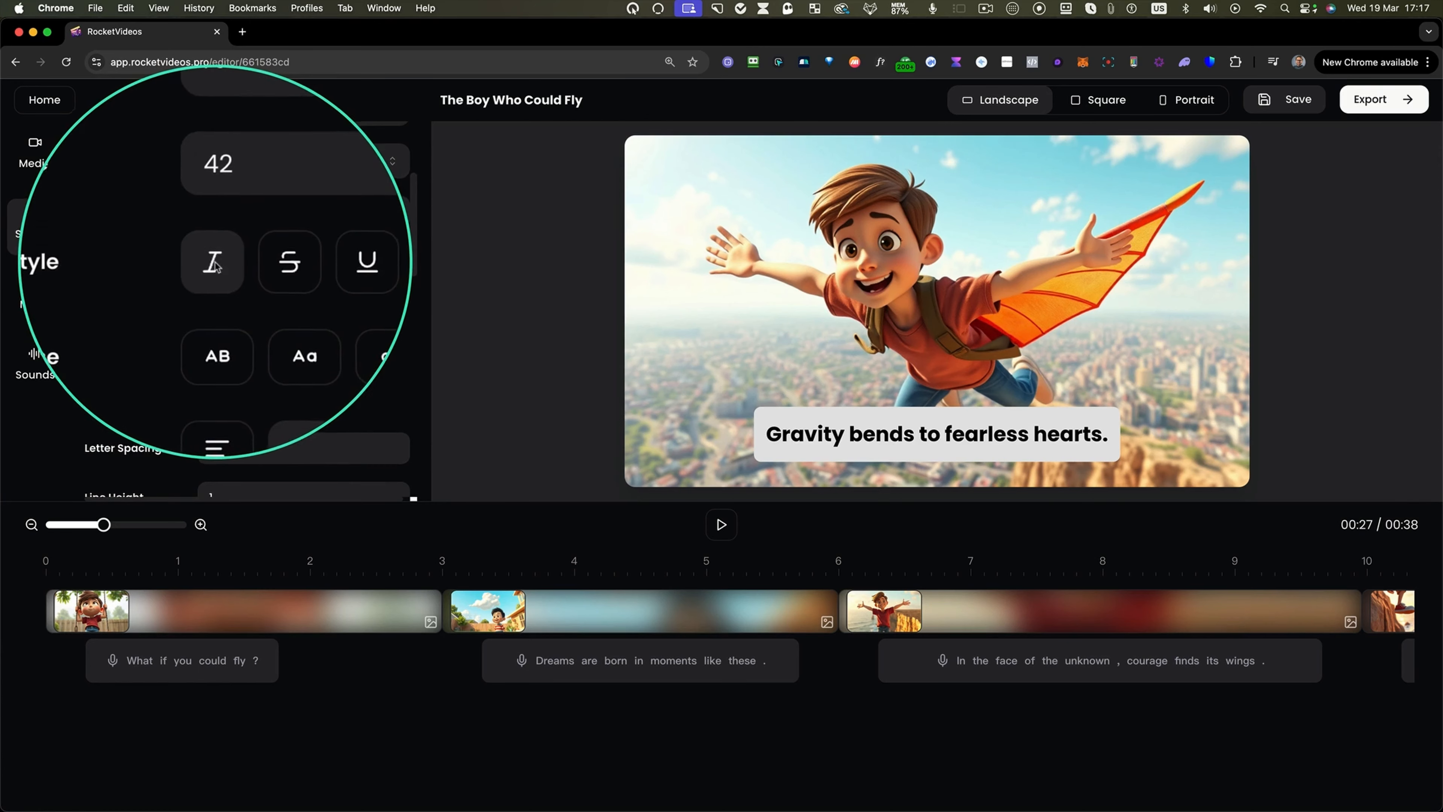
click(214, 263)
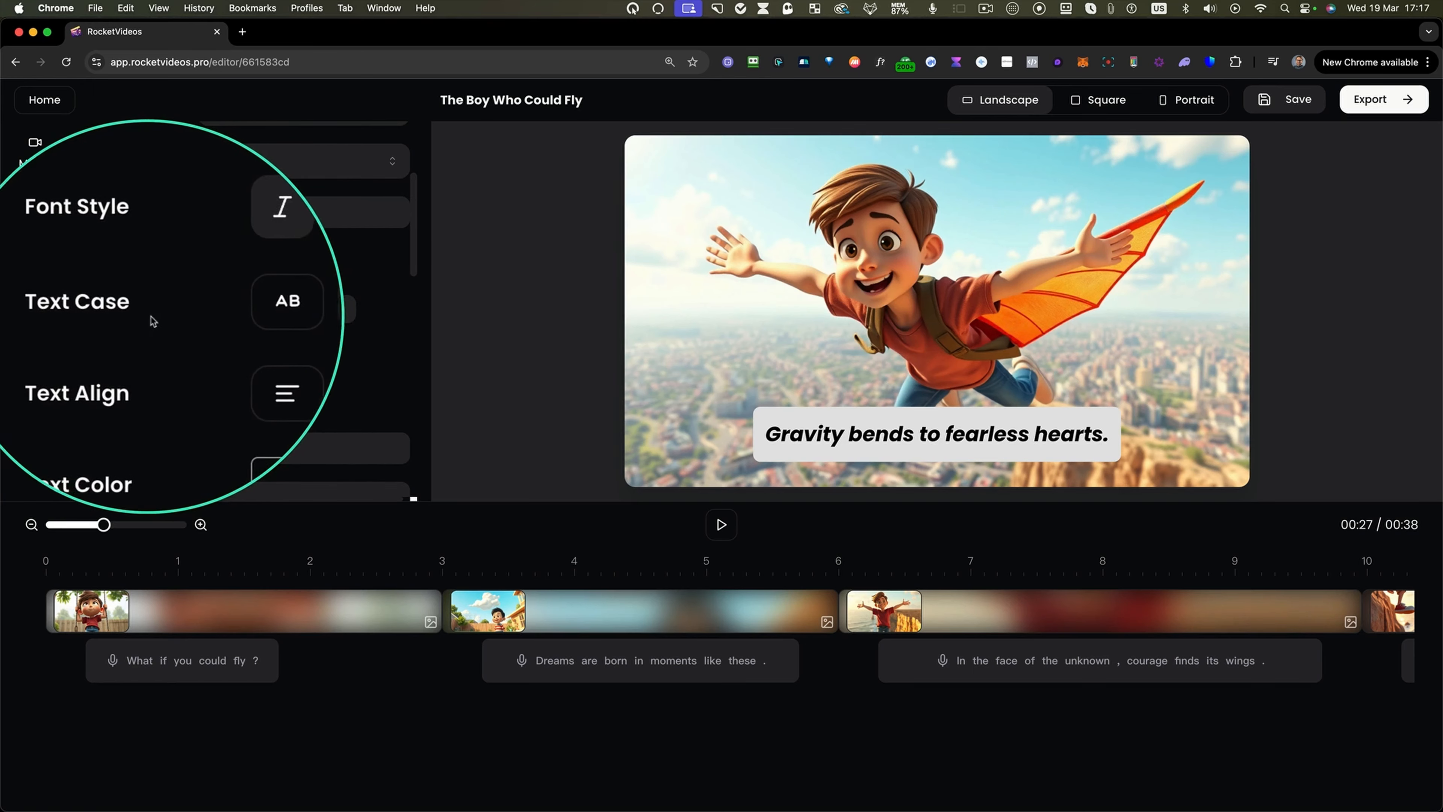
click(214, 310)
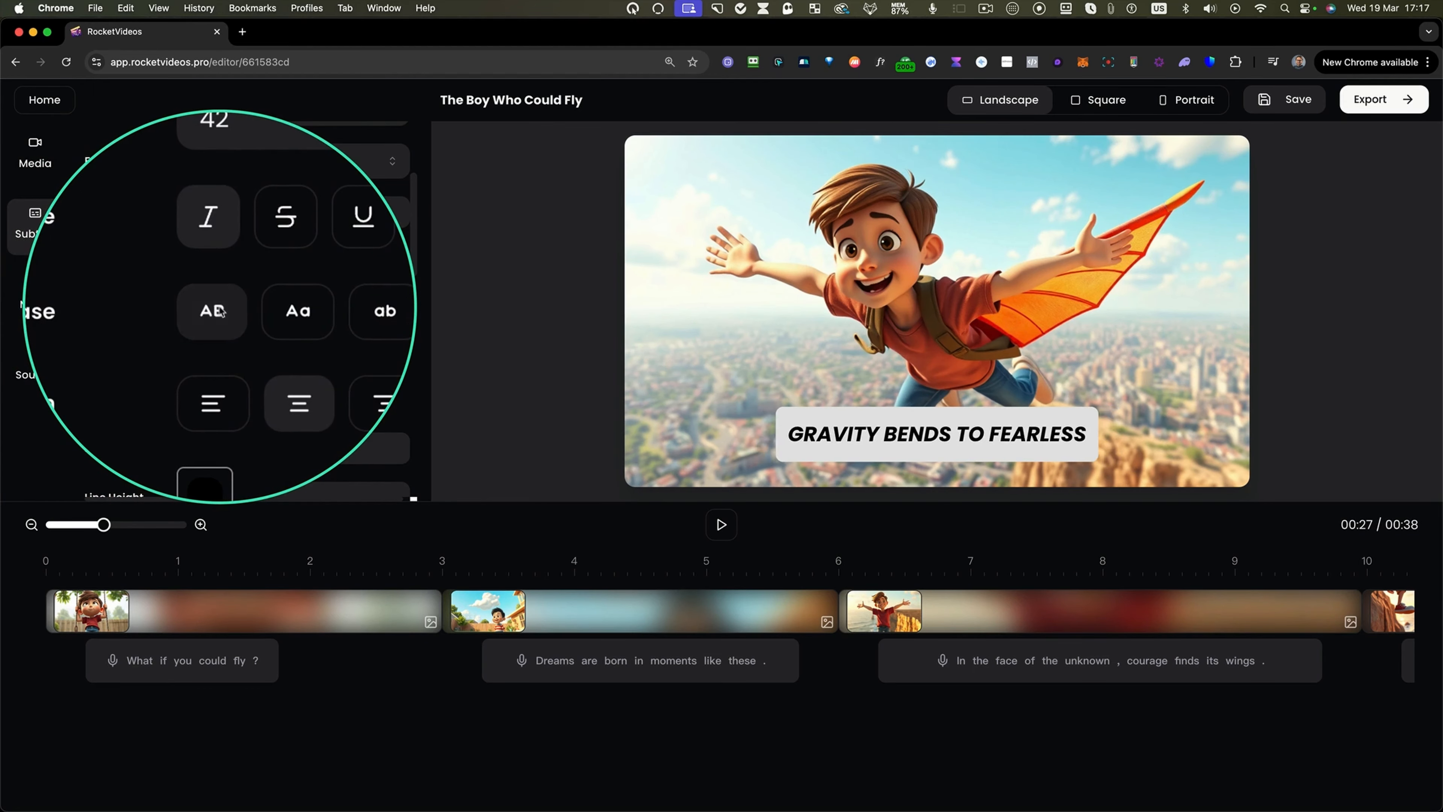